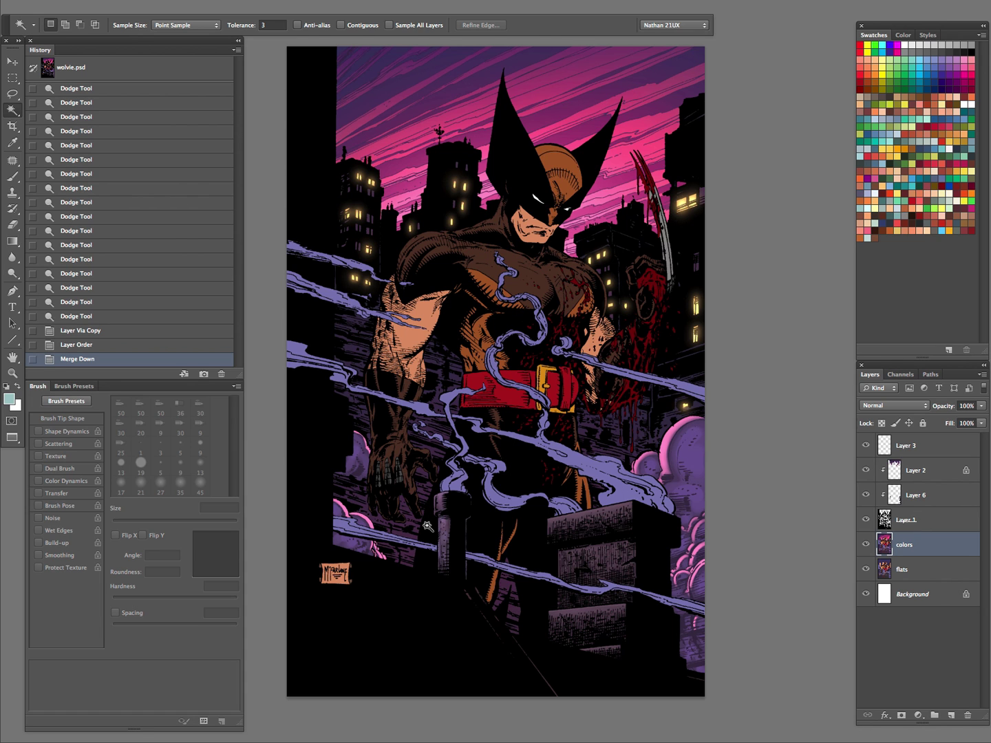
Add a new layer above Layer 3 and load the Hard Edge brush preset
{"action": "scroll", "coordinate": [550, 227], "scroll_direction": "up", "scroll_amount": 3}
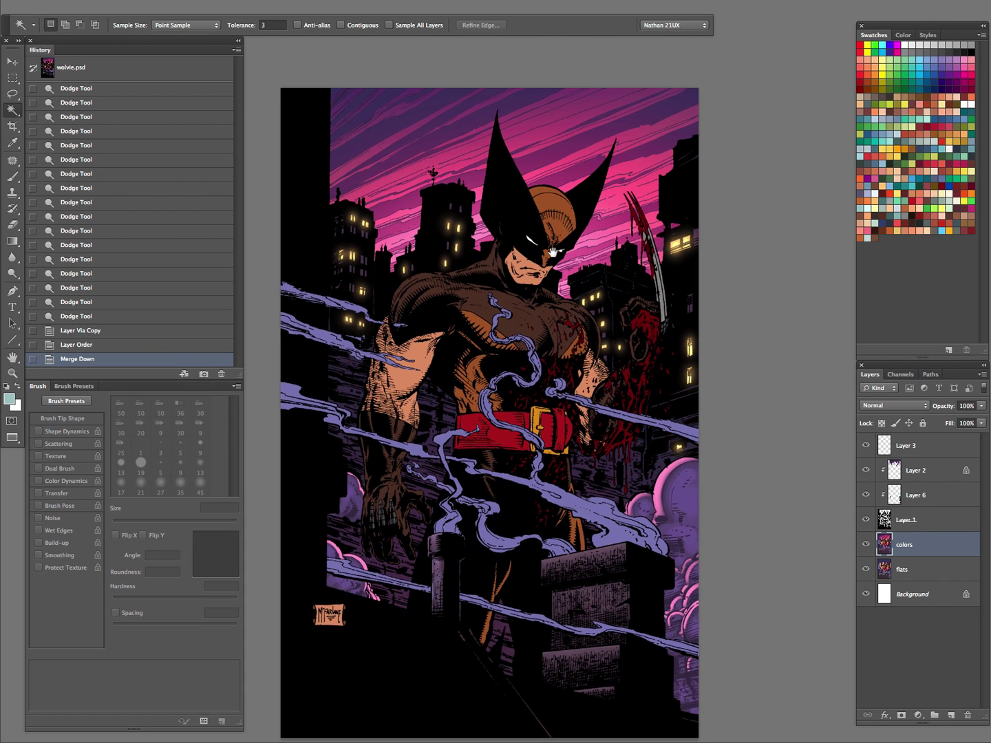
{"action": "left_click", "coordinate": [901, 452]}
{"action": "key", "text": "ctrl+shift+n"}
{"action": "key", "text": "Return"}
{"action": "key", "text": "b"}
{"action": "left_click", "coordinate": [23, 25]}
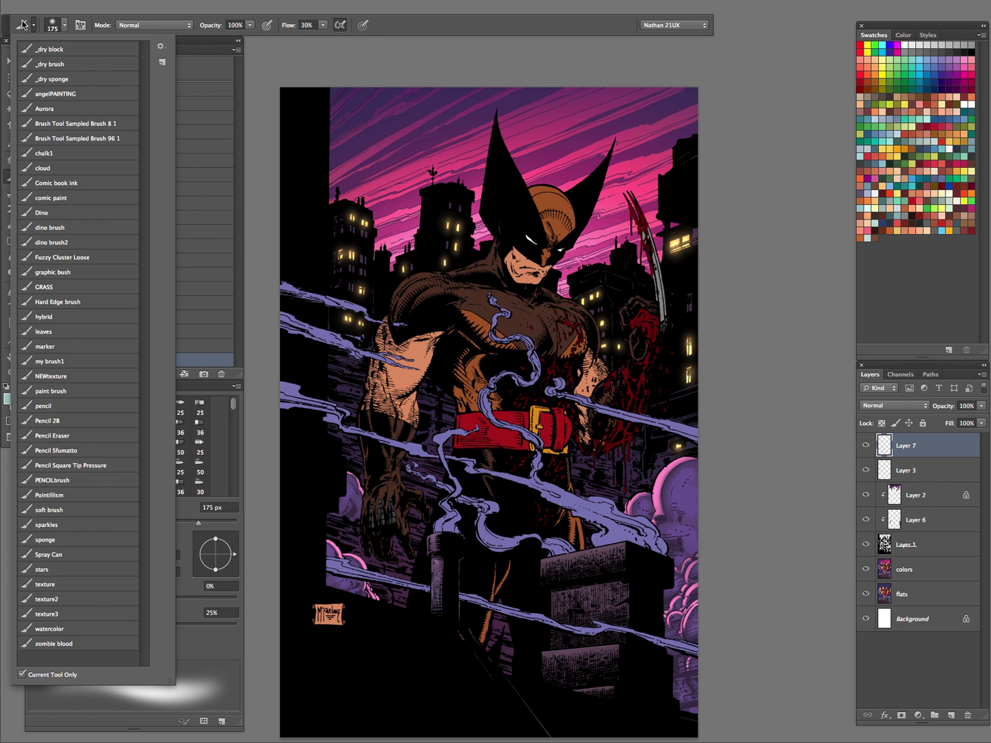
{"action": "left_click", "coordinate": [64, 303]}
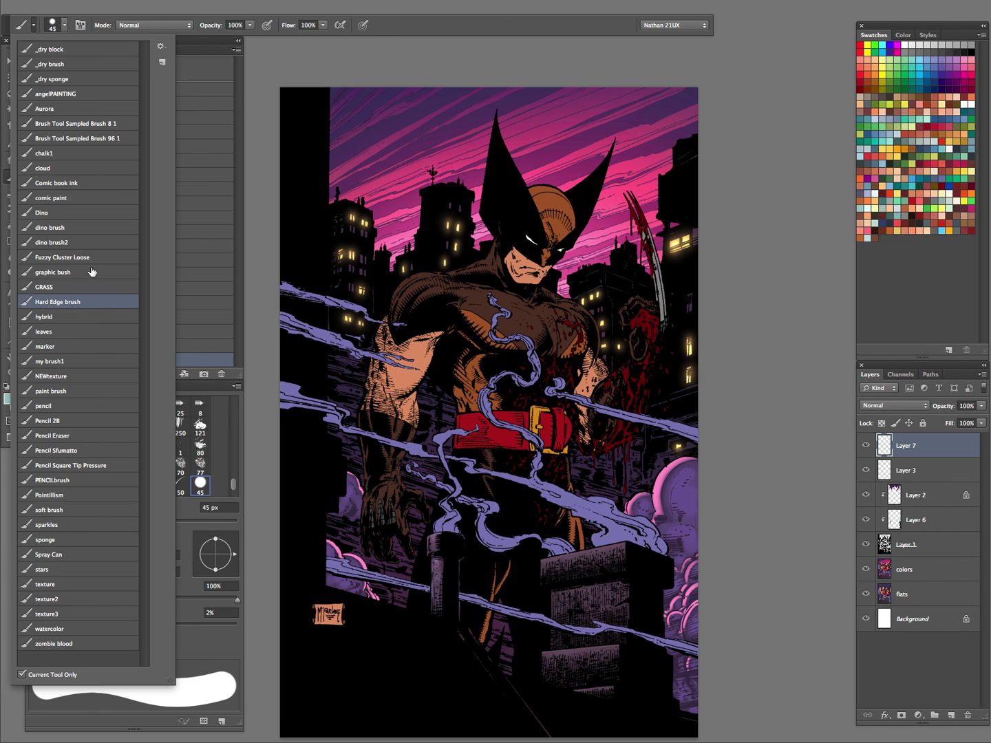
Set the brush size to 10 px and choose bright green from the swatches
{"action": "left_click", "coordinate": [383, 30]}
{"action": "key", "text": "["}
{"action": "key", "text": "["}
{"action": "key", "text": "["}
{"action": "left_click", "coordinate": [937, 203]}
{"action": "key", "text": "comma"}
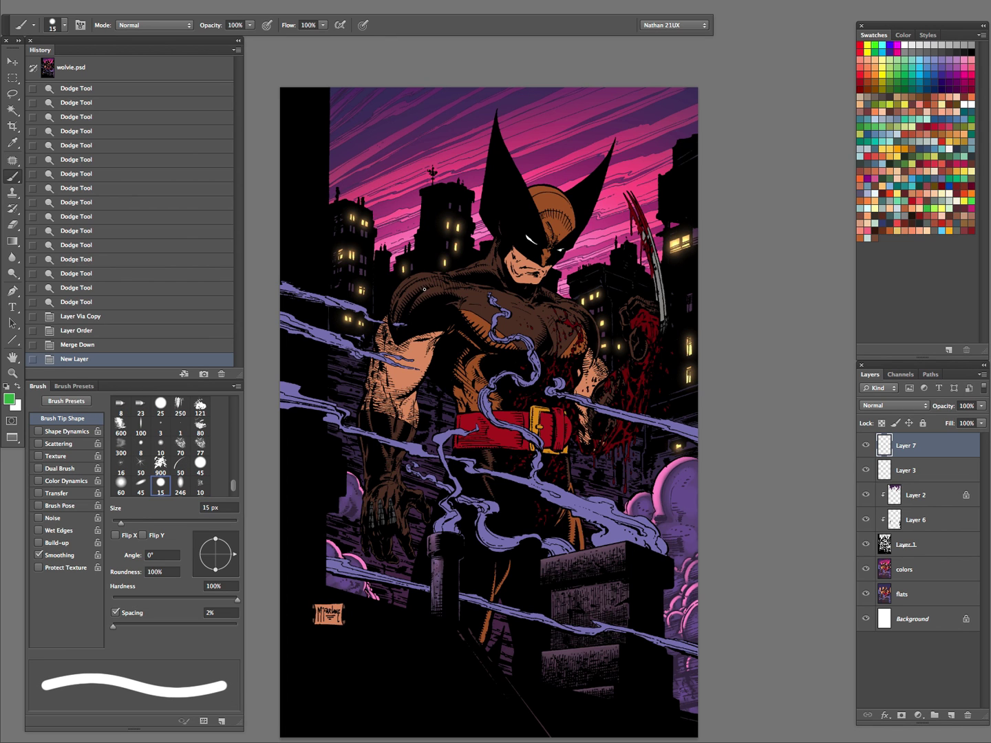
{"action": "key", "text": "bracketleft"}
Mark the highlight on the character's shoulder in green and draw an arrow from the upper-left sky toward it
{"action": "left_click_drag", "start_coordinate": [431, 285], "coordinate": [407, 300]}
{"action": "left_click_drag", "start_coordinate": [415, 292], "coordinate": [395, 314]}
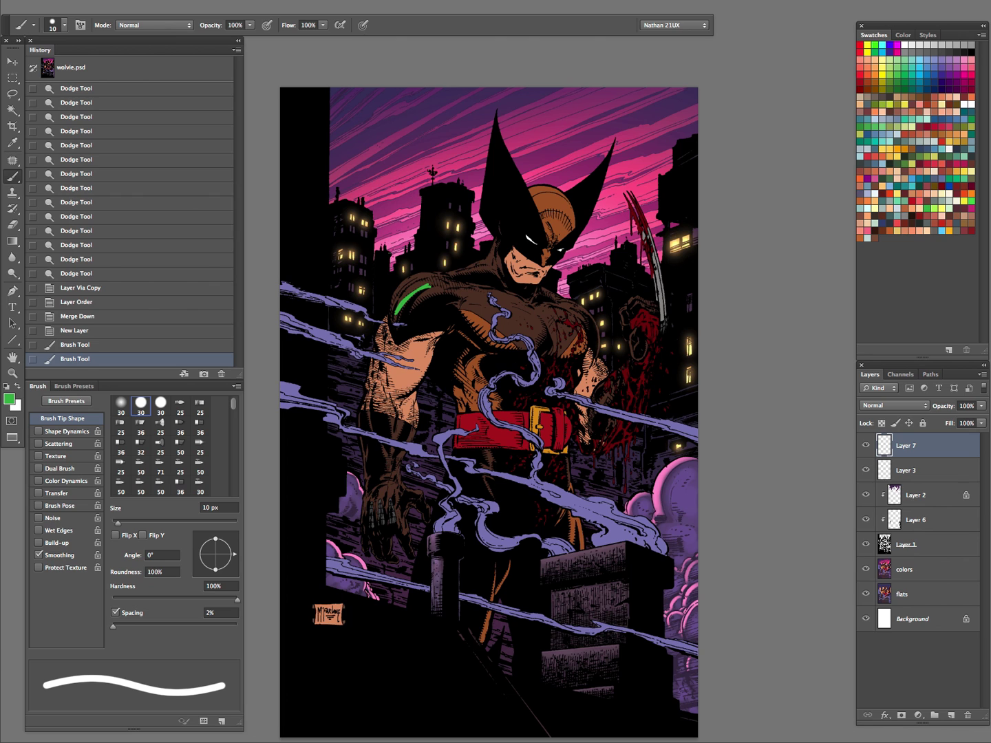
{"action": "left_click_drag", "start_coordinate": [373, 234], "coordinate": [407, 267]}
{"action": "mouse_move", "coordinate": [374, 256]}
{"action": "left_mouse_down"}
{"action": "mouse_move", "coordinate": [389, 261]}
{"action": "mouse_move", "coordinate": [387, 230]}
{"action": "left_mouse_up"}
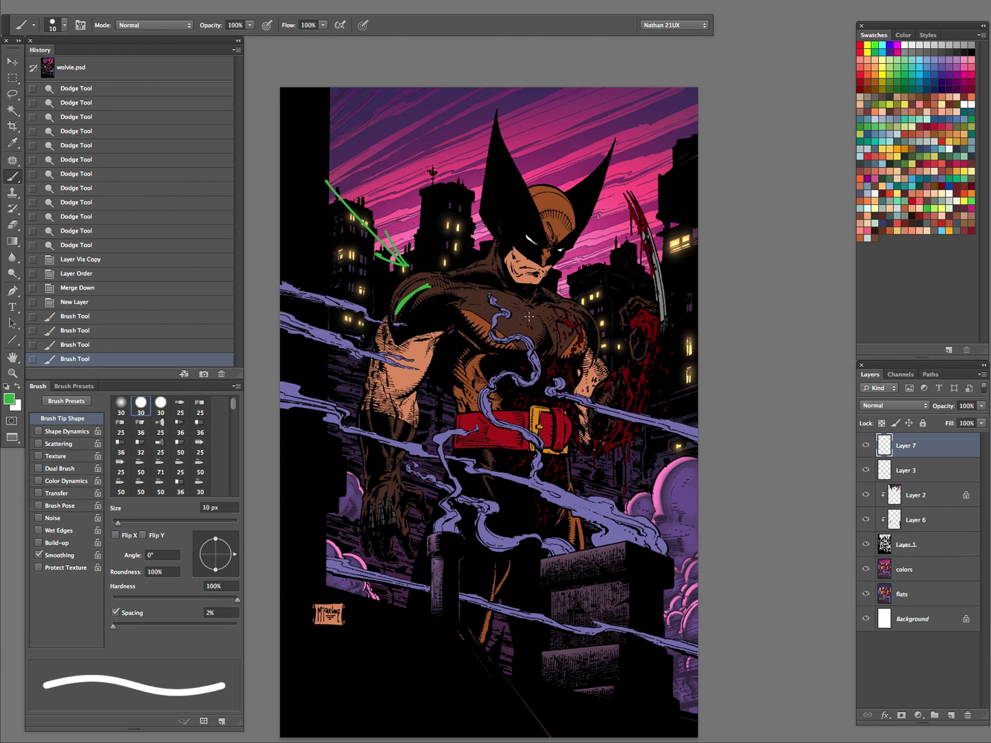
Trace the lower chest edges in green and draw arrows toward the neck and the side of the torso
{"action": "mouse_move", "coordinate": [464, 311]}
{"action": "left_mouse_down"}
{"action": "mouse_move", "coordinate": [478, 333]}
{"action": "mouse_move", "coordinate": [507, 344]}
{"action": "mouse_move", "coordinate": [554, 340]}
{"action": "left_mouse_up"}
{"action": "left_click_drag", "start_coordinate": [572, 343], "coordinate": [577, 337]}
{"action": "mouse_move", "coordinate": [482, 178]}
{"action": "left_mouse_down"}
{"action": "mouse_move", "coordinate": [489, 278]}
{"action": "mouse_move", "coordinate": [496, 257]}
{"action": "left_mouse_up"}
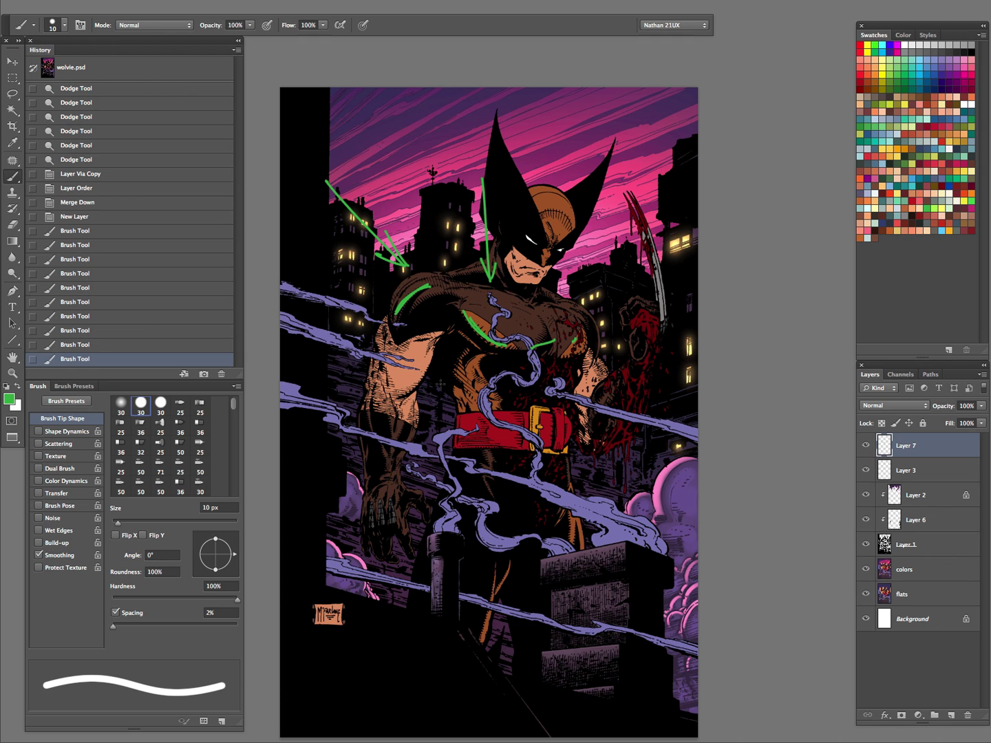
{"action": "mouse_move", "coordinate": [458, 381]}
{"action": "left_mouse_down"}
{"action": "mouse_move", "coordinate": [339, 414]}
{"action": "mouse_move", "coordinate": [462, 379]}
{"action": "left_mouse_up"}
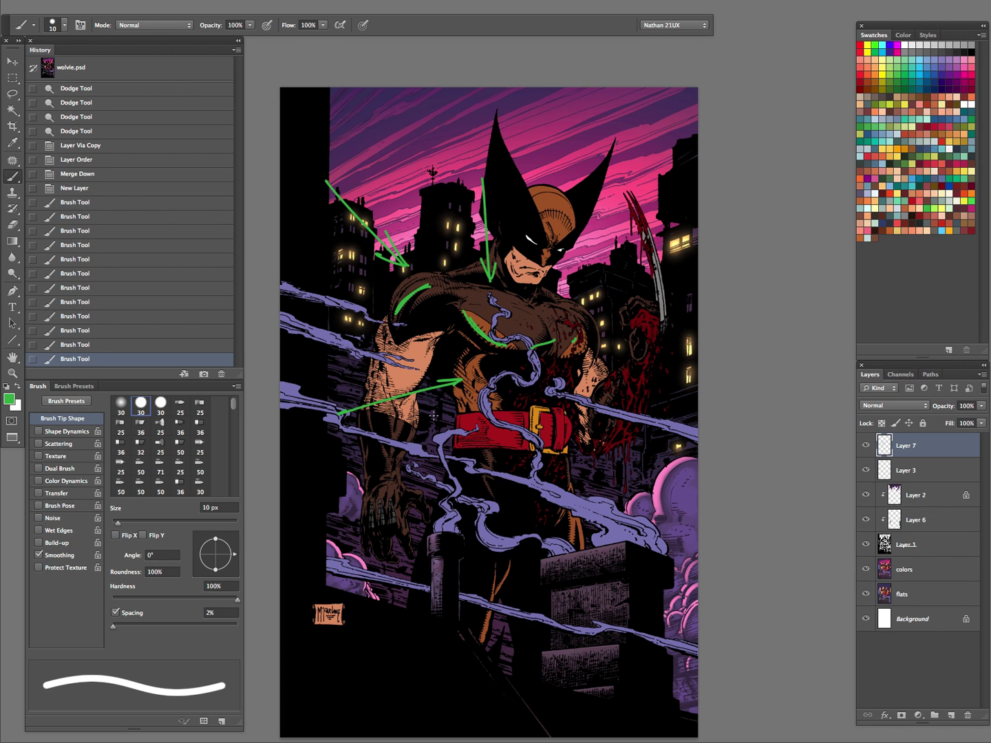
Mark the light edges on both legs in green and draw an arrow up toward them across the chimney
{"action": "left_click_drag", "start_coordinate": [568, 457], "coordinate": [581, 552]}
{"action": "left_click_drag", "start_coordinate": [566, 489], "coordinate": [573, 540]}
{"action": "left_click_drag", "start_coordinate": [508, 563], "coordinate": [494, 596]}
{"action": "left_click_drag", "start_coordinate": [490, 584], "coordinate": [496, 597]}
{"action": "mouse_move", "coordinate": [657, 706]}
{"action": "left_mouse_down"}
{"action": "mouse_move", "coordinate": [552, 604]}
{"action": "mouse_move", "coordinate": [551, 618]}
{"action": "mouse_move", "coordinate": [573, 611]}
{"action": "left_mouse_up"}
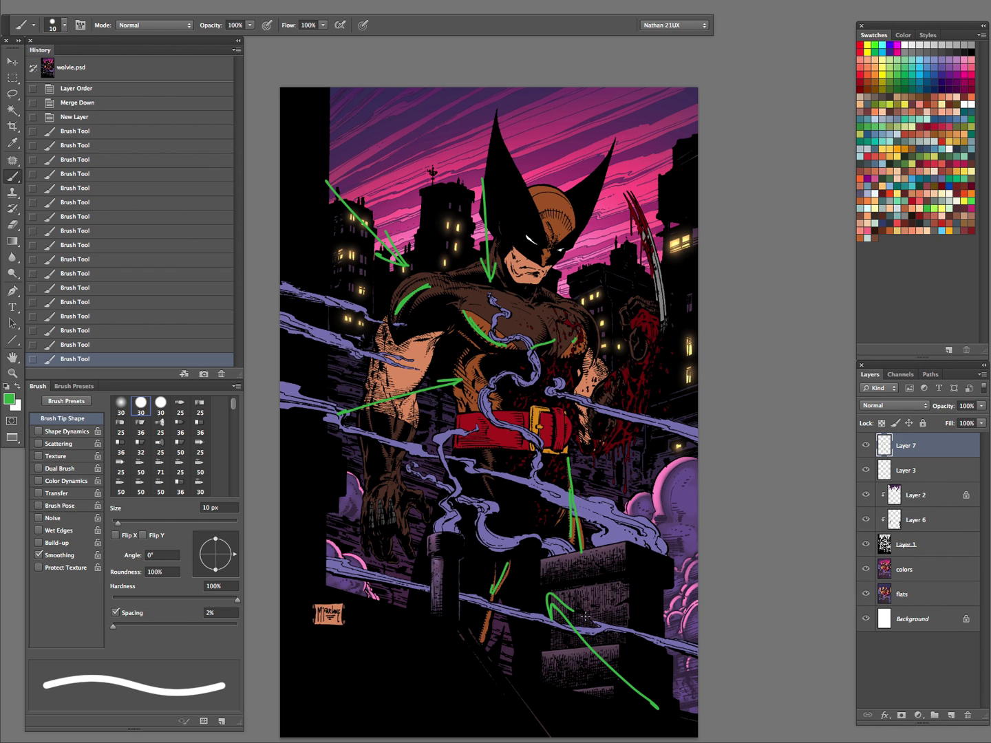
Delete the layer holding the green lighting marks
{"action": "left_click_drag", "start_coordinate": [922, 447], "coordinate": [968, 714]}
{"action": "left_click", "coordinate": [865, 446]}
{"action": "left_click", "coordinate": [866, 446]}
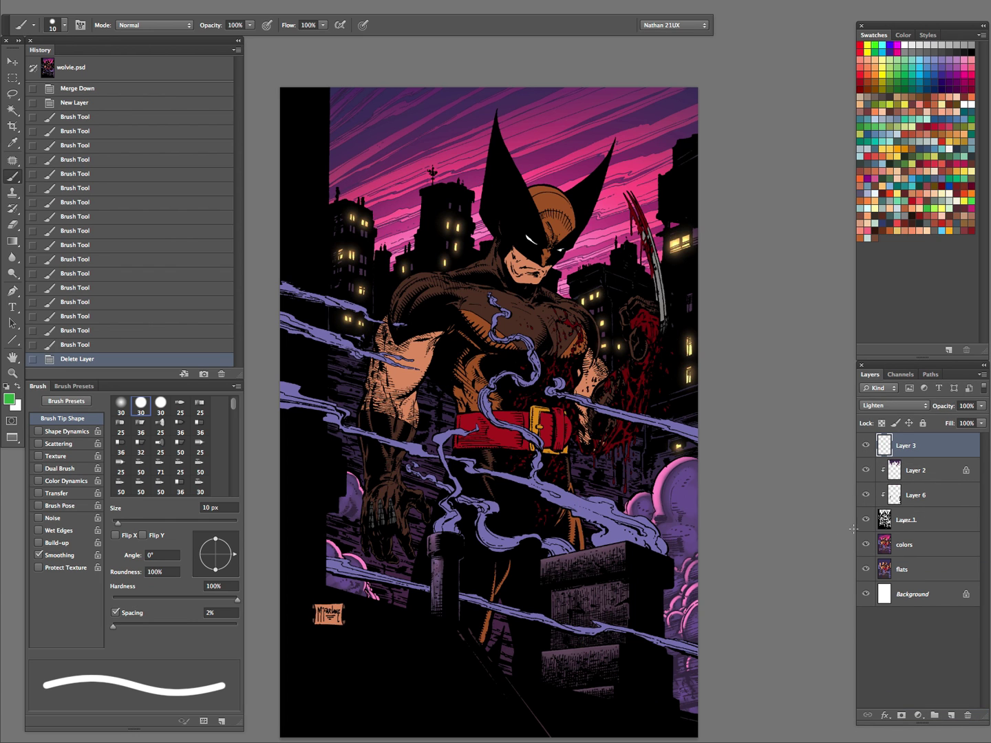
Select the skin tone areas on the colors layer with the Magic Wand at tolerance 3
{"action": "left_click", "coordinate": [911, 546]}
{"action": "key", "text": "w"}
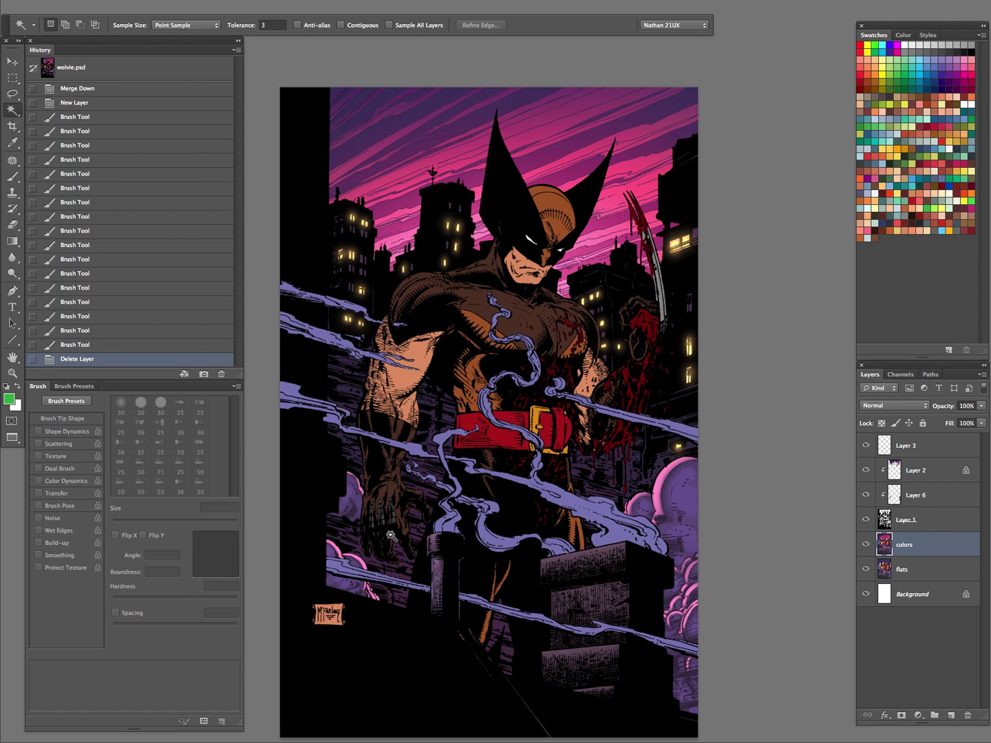
{"action": "left_click", "coordinate": [423, 355]}
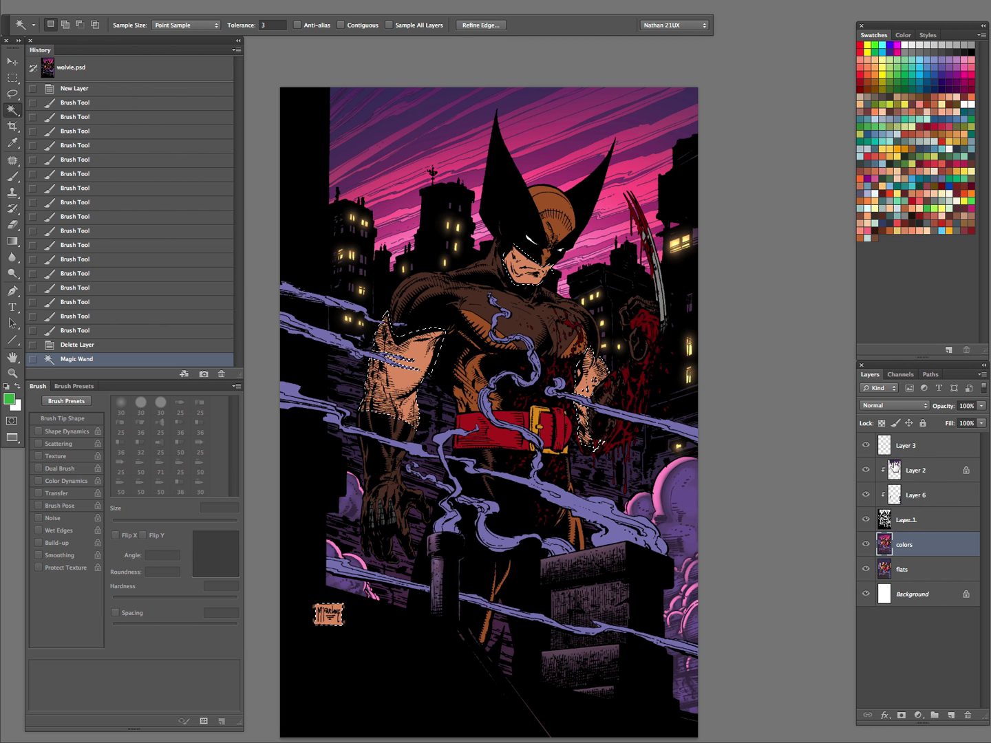
{"action": "left_click", "coordinate": [865, 544]}
{"action": "left_click", "coordinate": [865, 544]}
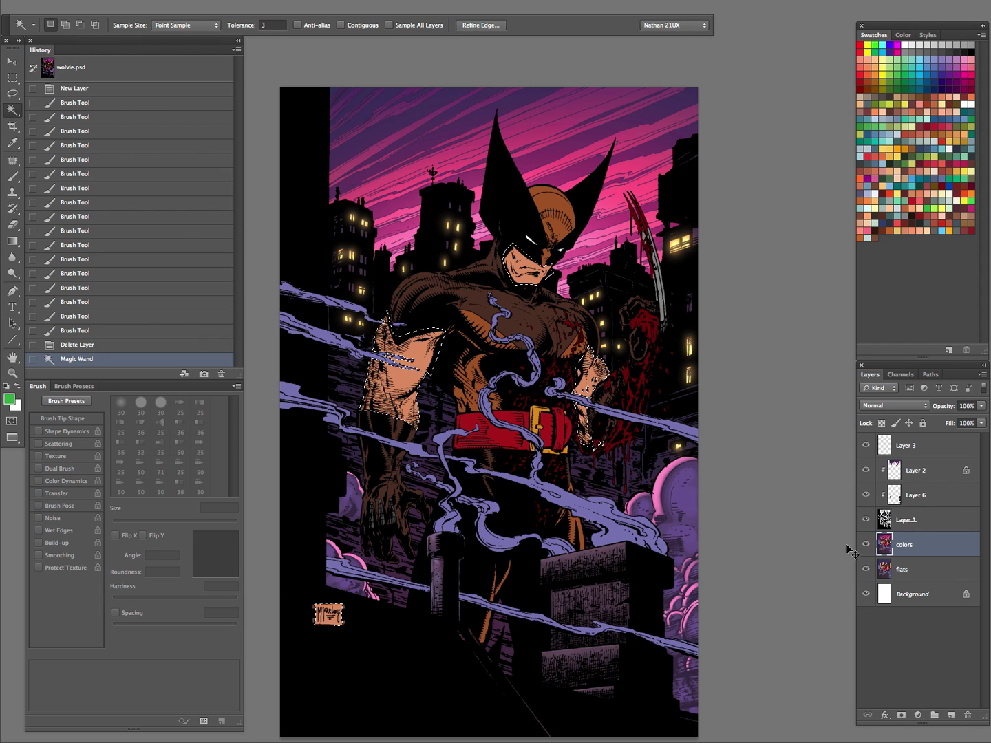
Try darkening the skin with Hue/Saturation on its own copied layer with transparent pixels locked
{"action": "key", "text": "ctrl+shift+alt+n"}
{"action": "key", "text": "ctrl+j"}
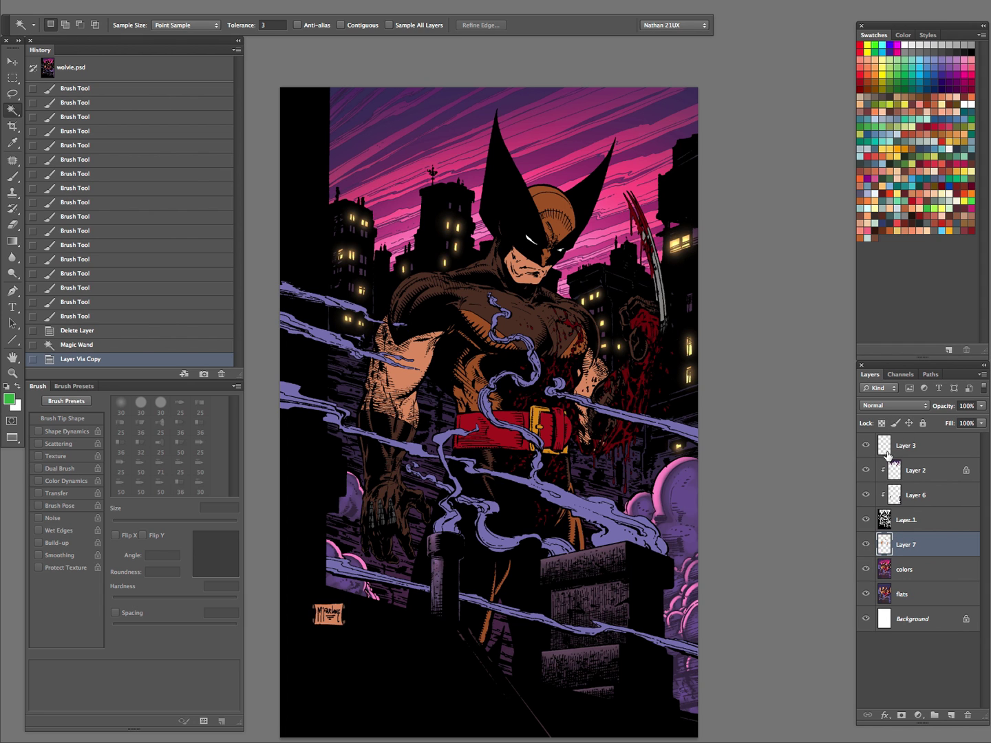
{"action": "key", "text": "ctrl+u"}
{"action": "left_click_drag", "start_coordinate": [768, 253], "coordinate": [732, 250]}
{"action": "left_click", "coordinate": [909, 116]}
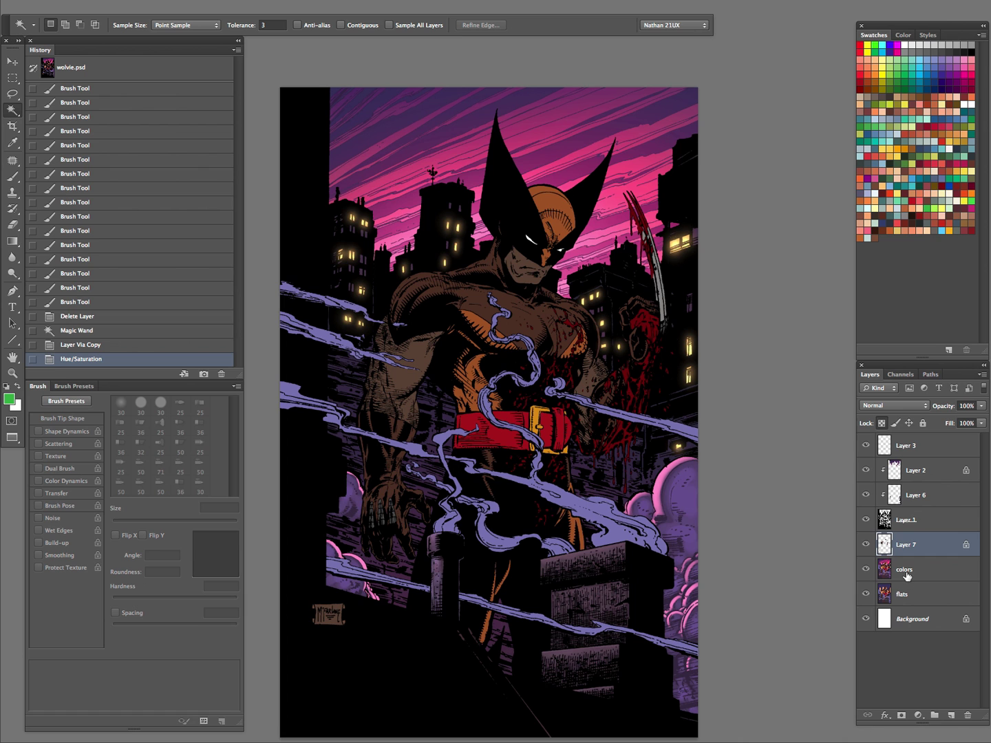
{"action": "key", "text": "ctrl+z"}
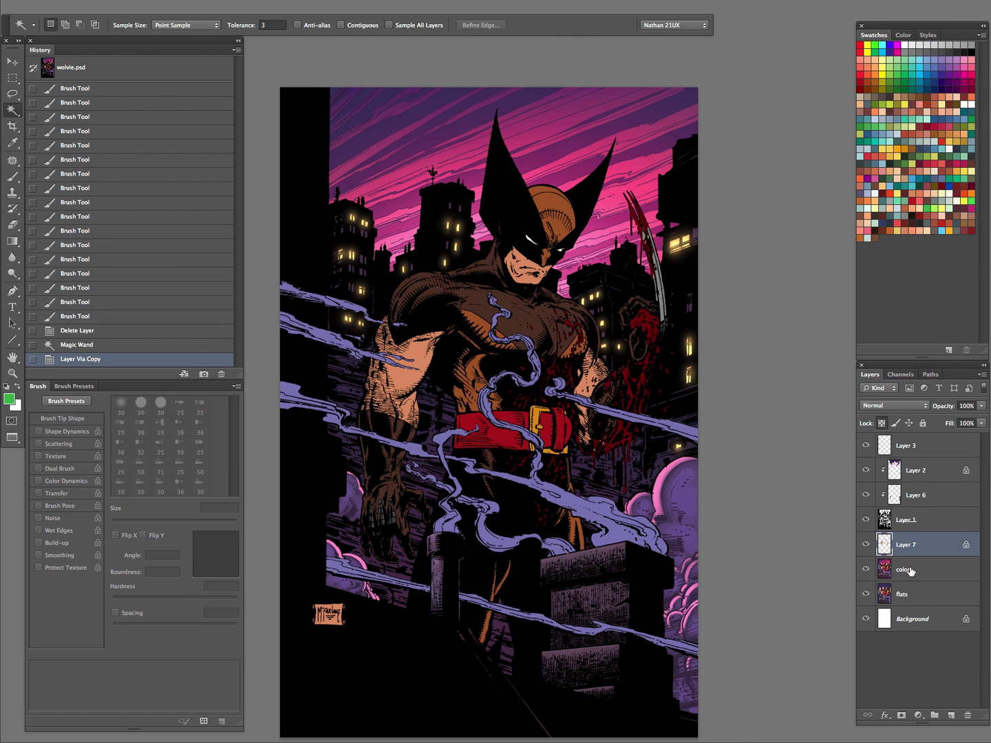
{"action": "key", "text": "ctrl+z"}
Add the mask and costume areas from the flats layer to the skin selection and check it in Quick Mask
{"action": "left_click", "coordinate": [906, 569]}
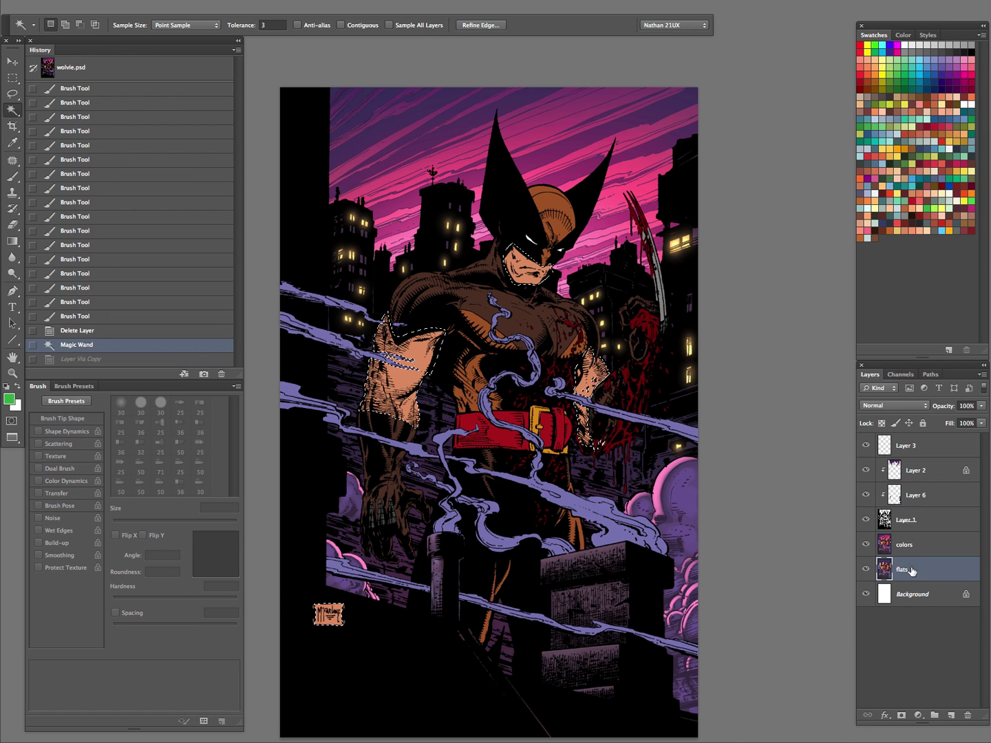
{"action": "left_click", "coordinate": [548, 292], "text": "shift"}
{"action": "left_click", "coordinate": [465, 593], "text": "shift"}
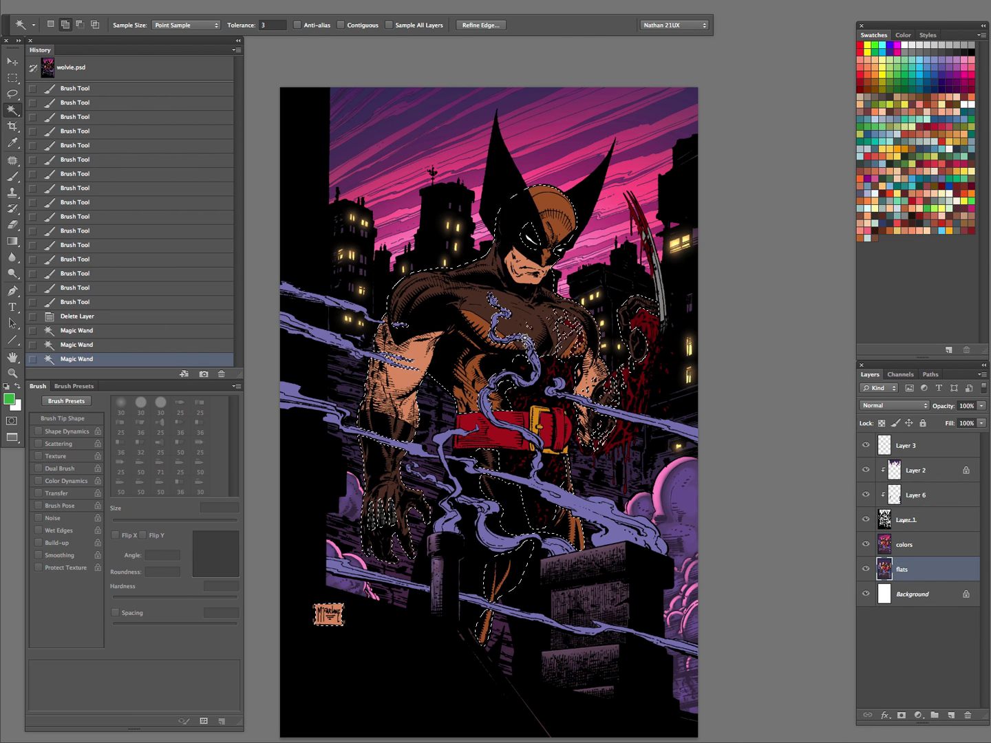
{"action": "left_click", "coordinate": [537, 503], "text": "shift"}
{"action": "left_click", "coordinate": [574, 548], "text": "shift"}
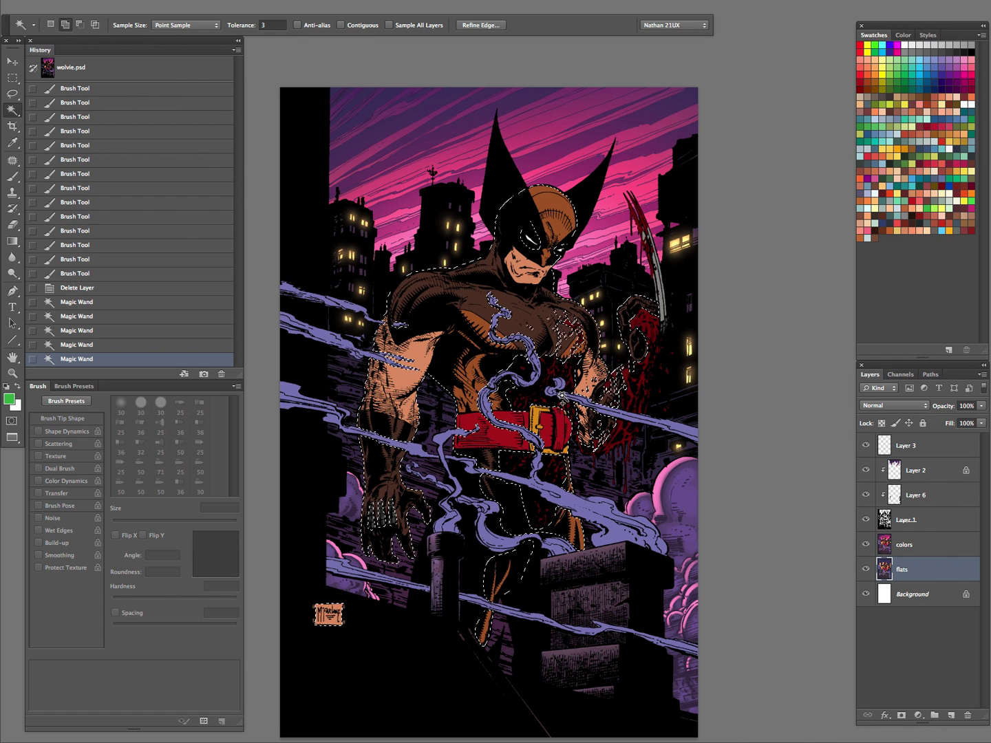
{"action": "key", "text": "q"}
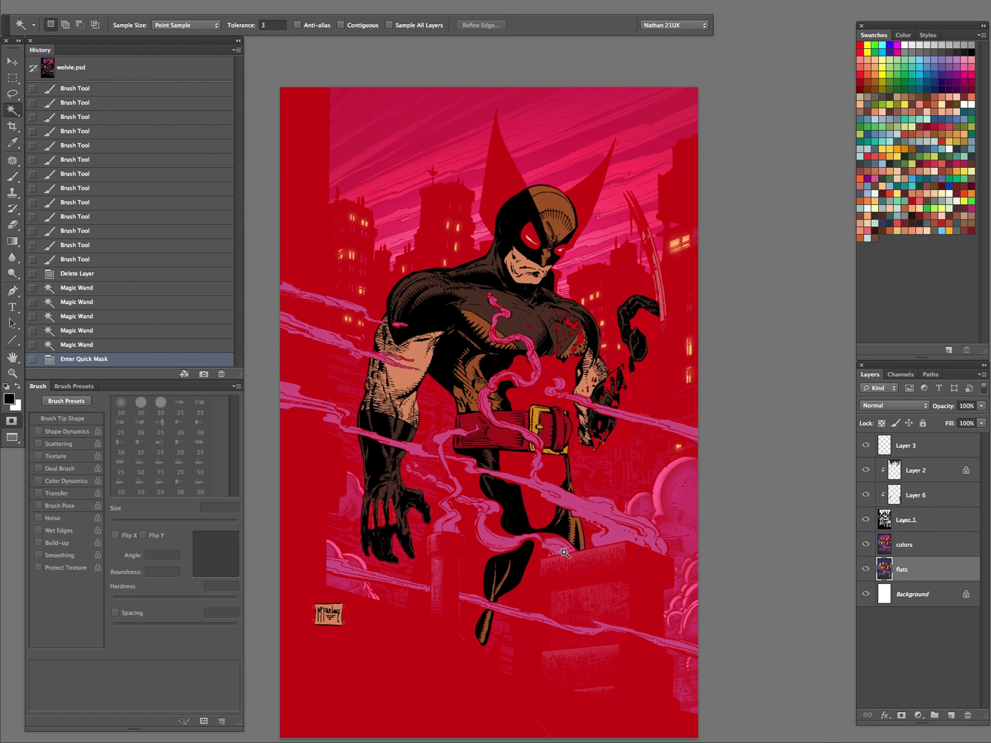
{"action": "key", "text": "q"}
Add the claws, the bloodied glove and the blood drips to the selection, checking the coverage in Quick Mask
{"action": "left_click", "coordinate": [663, 313], "text": "shift"}
{"action": "left_click", "coordinate": [659, 336], "text": "shift"}
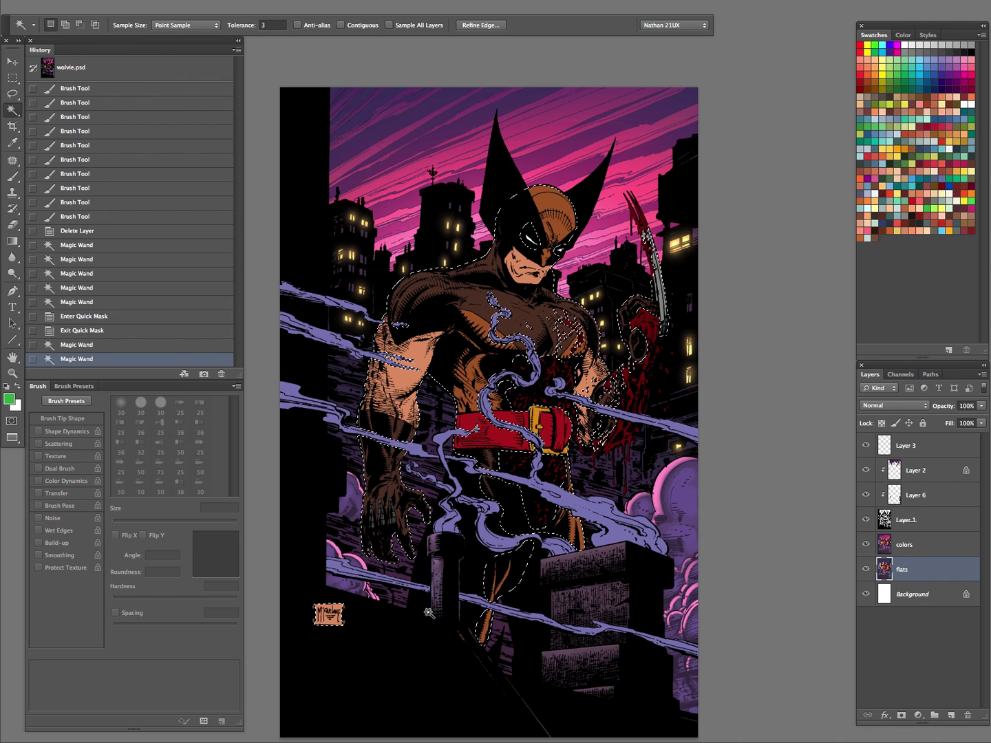
{"action": "key", "text": "q"}
{"action": "key", "text": "q"}
{"action": "left_click", "coordinate": [642, 381], "text": "shift"}
{"action": "left_click", "coordinate": [640, 389], "text": "shift"}
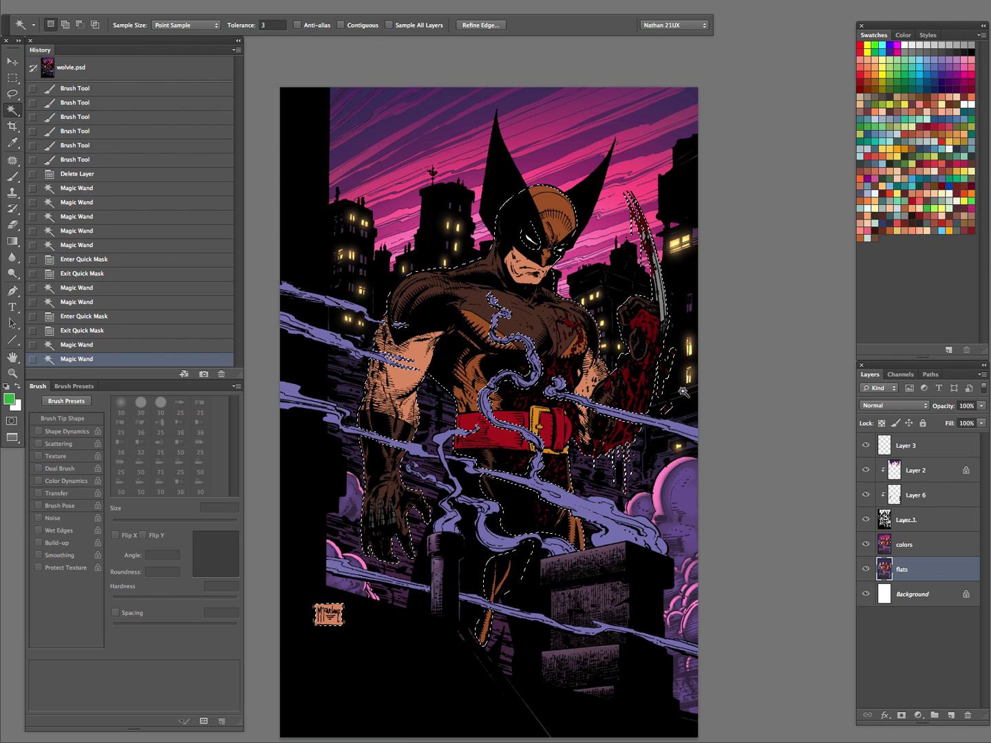
{"action": "key", "text": "q"}
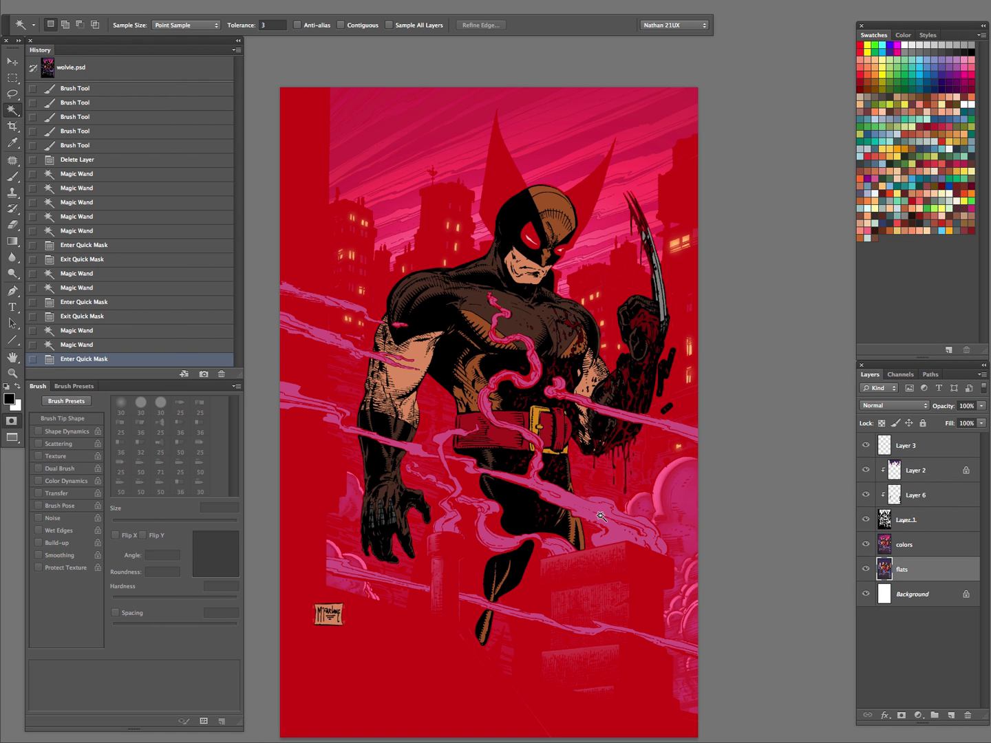
{"action": "key", "text": "q"}
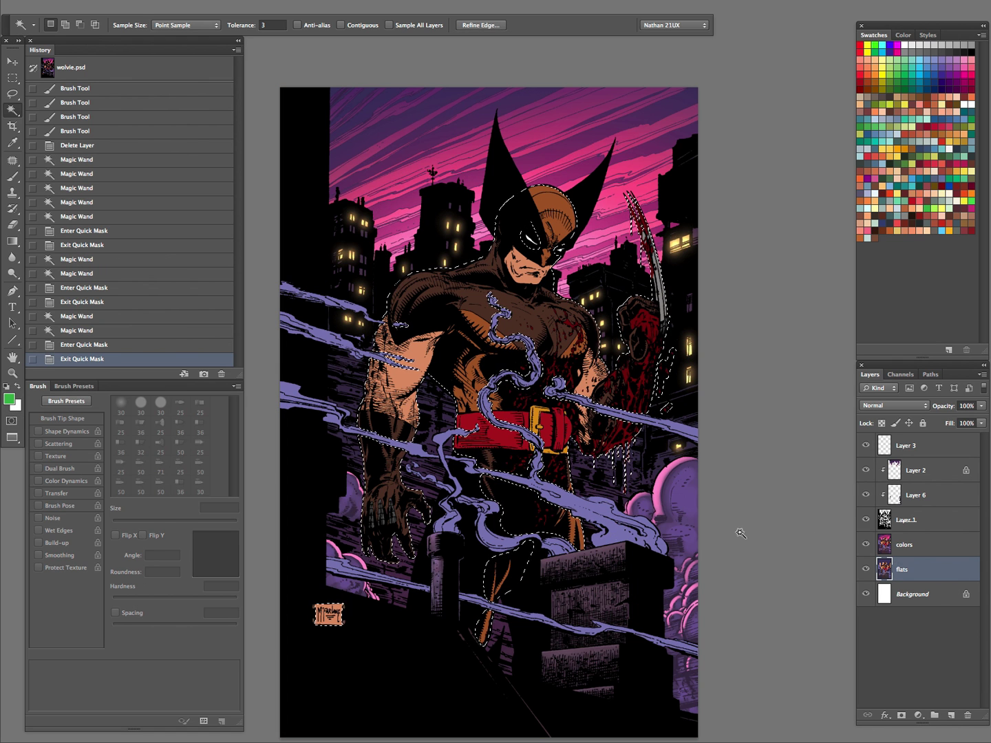
Darken the selected figure on the colors layer with Hue/Saturation, reducing the saturation and setting the lightness to -24
{"action": "key", "text": "alt+bracketright"}
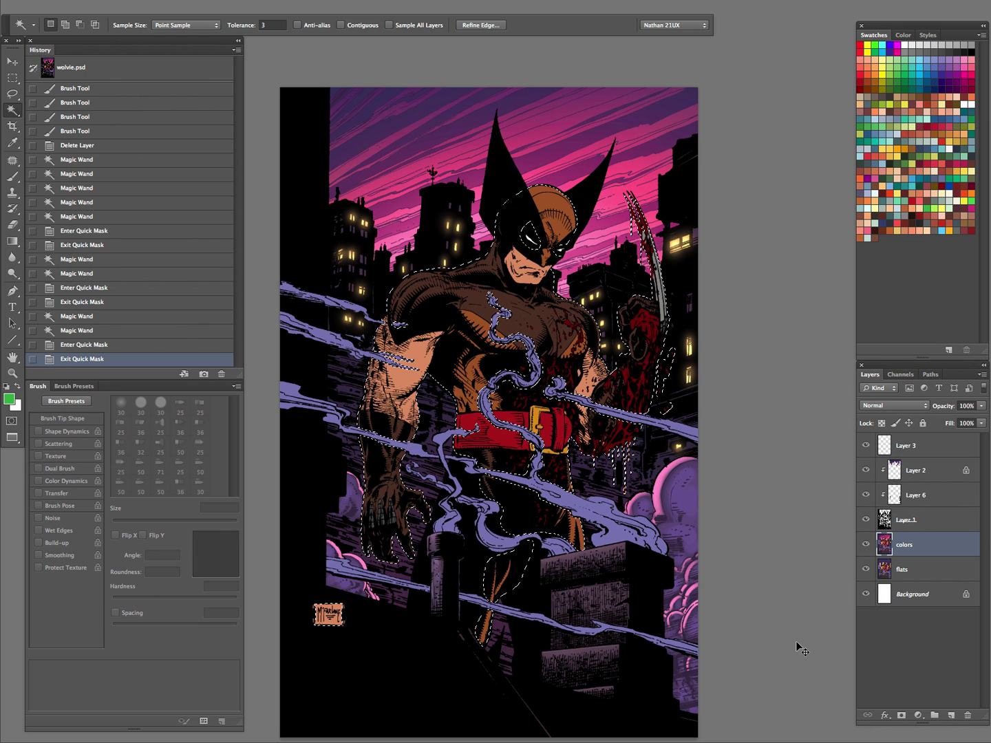
{"action": "key", "text": "ctrl+u"}
{"action": "mouse_move", "coordinate": [768, 216]}
{"action": "left_mouse_down"}
{"action": "mouse_move", "coordinate": [747, 218]}
{"action": "mouse_move", "coordinate": [754, 252]}
{"action": "mouse_move", "coordinate": [756, 219]}
{"action": "left_mouse_up"}
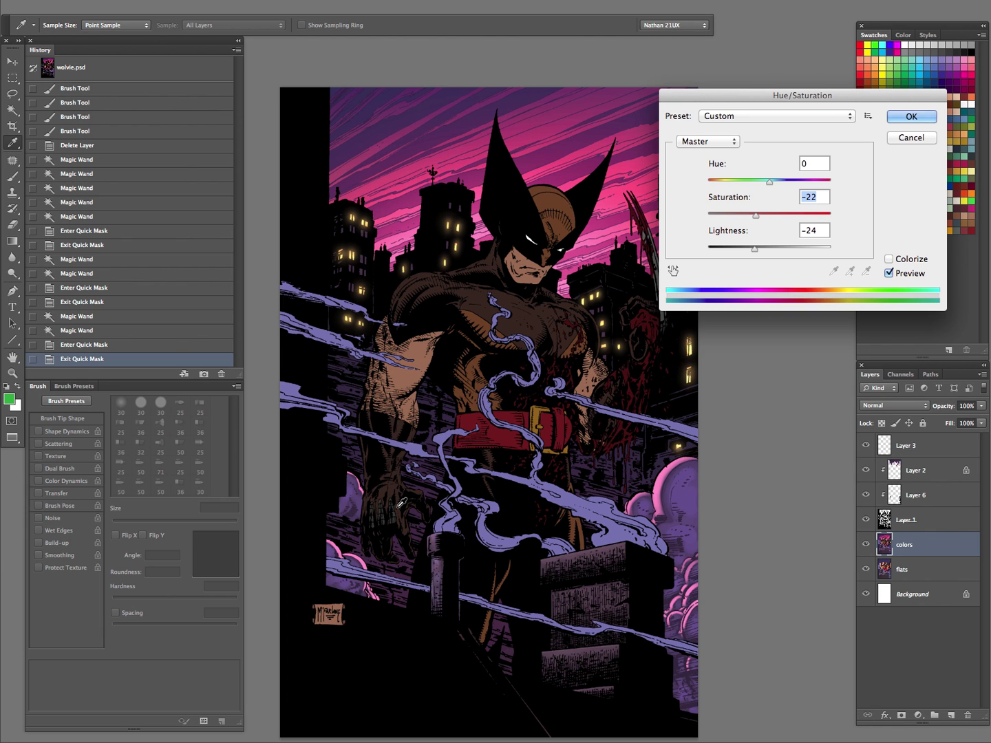
{"action": "left_click_drag", "start_coordinate": [755, 215], "coordinate": [752, 216]}
{"action": "left_click", "coordinate": [898, 119]}
{"action": "key", "text": "w"}
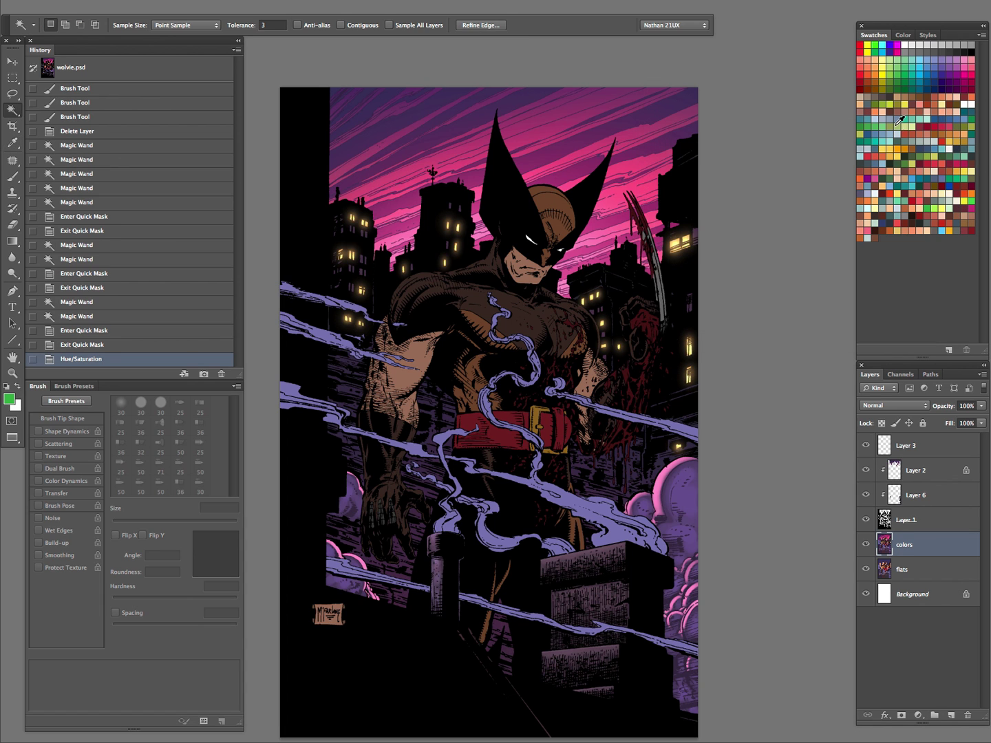
Try selecting only the darkened skin areas with the Magic Wand and restore the full figure selection
{"action": "key", "text": "ctrl+d"}
{"action": "left_click", "coordinate": [587, 390]}
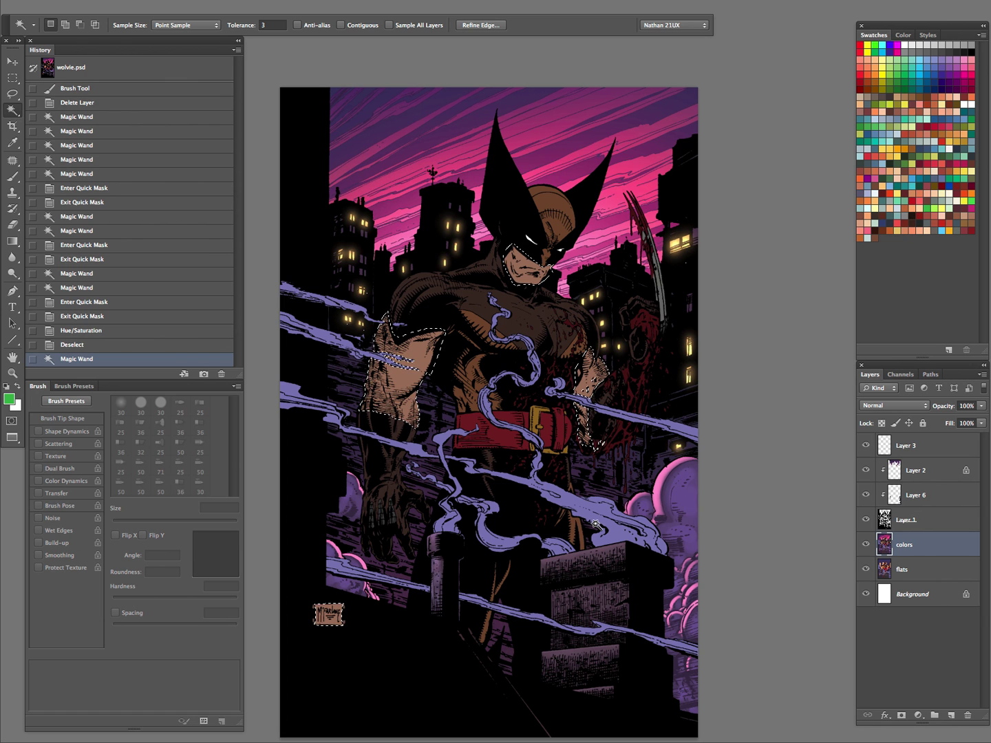
{"action": "key", "text": "ctrl+d"}
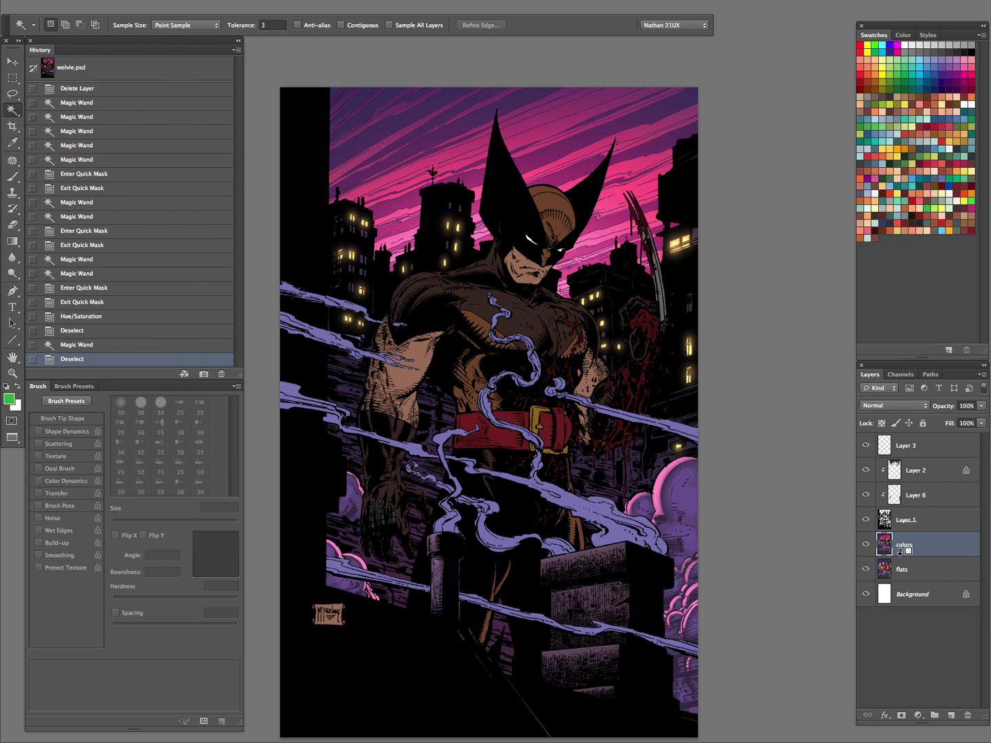
{"action": "key", "text": "ctrl+alt+z"}
{"action": "key", "text": "ctrl+alt+z"}
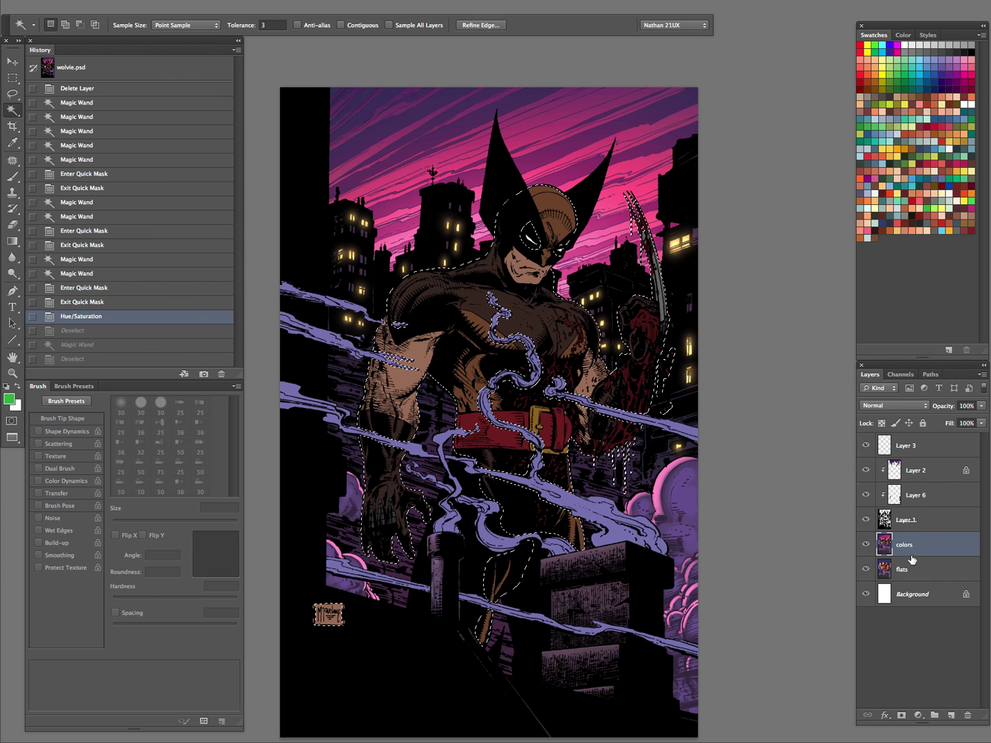
Copy the selected figure to a new layer and lock its transparent pixels
{"action": "key", "text": "ctrl+j"}
{"action": "left_click", "coordinate": [881, 423]}
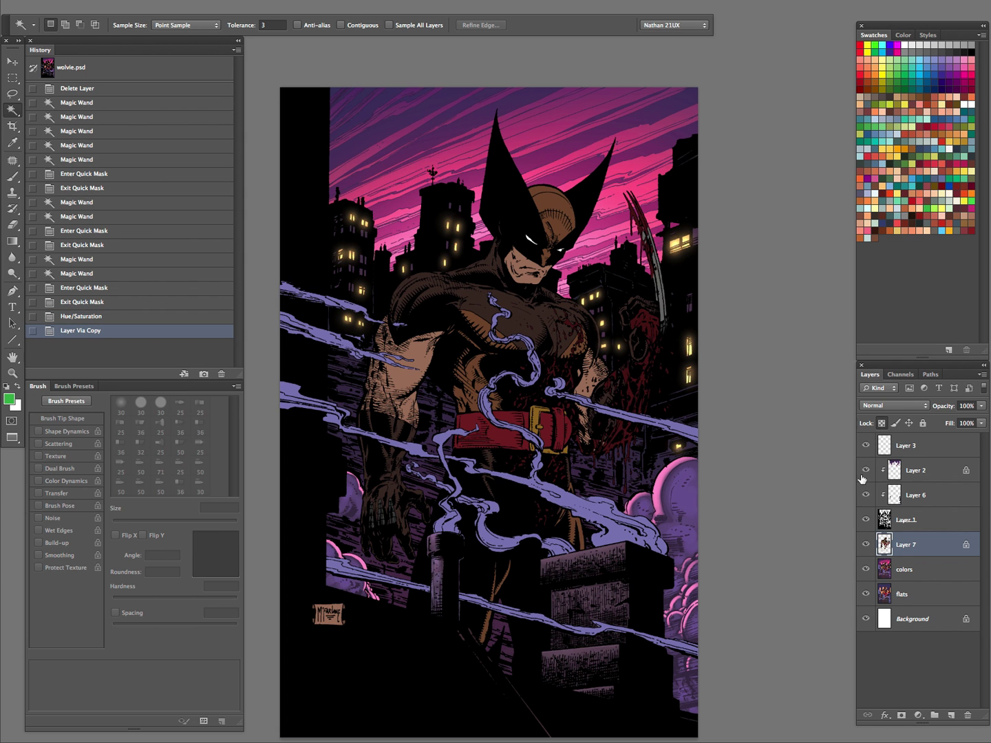
Choose a peach-orange swatch and load the hybrid brush preset at 60 px with 30% flow
{"action": "key", "text": "b"}
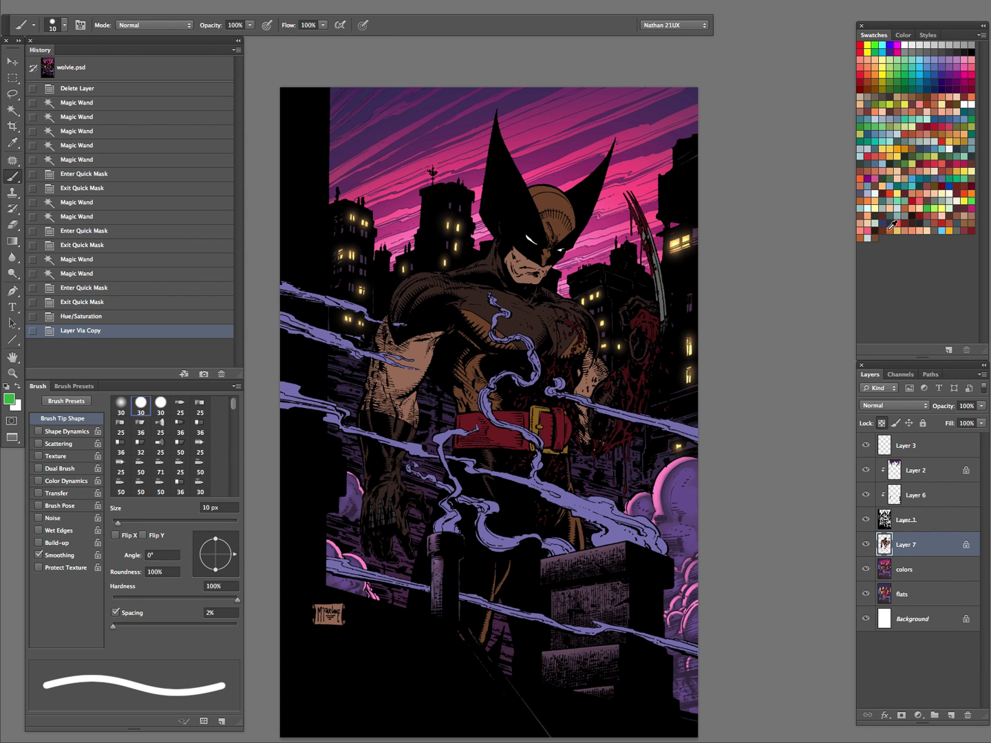
{"action": "left_click", "coordinate": [868, 217]}
{"action": "left_click", "coordinate": [31, 25]}
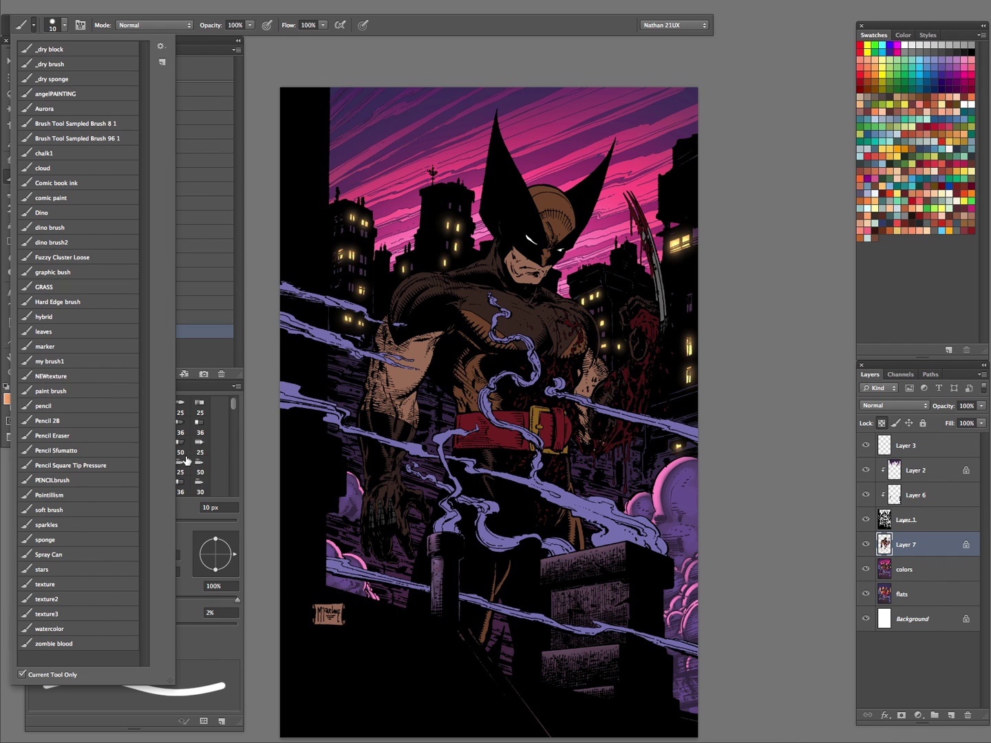
{"action": "left_click", "coordinate": [315, 288]}
{"action": "key", "text": "bracketright"}
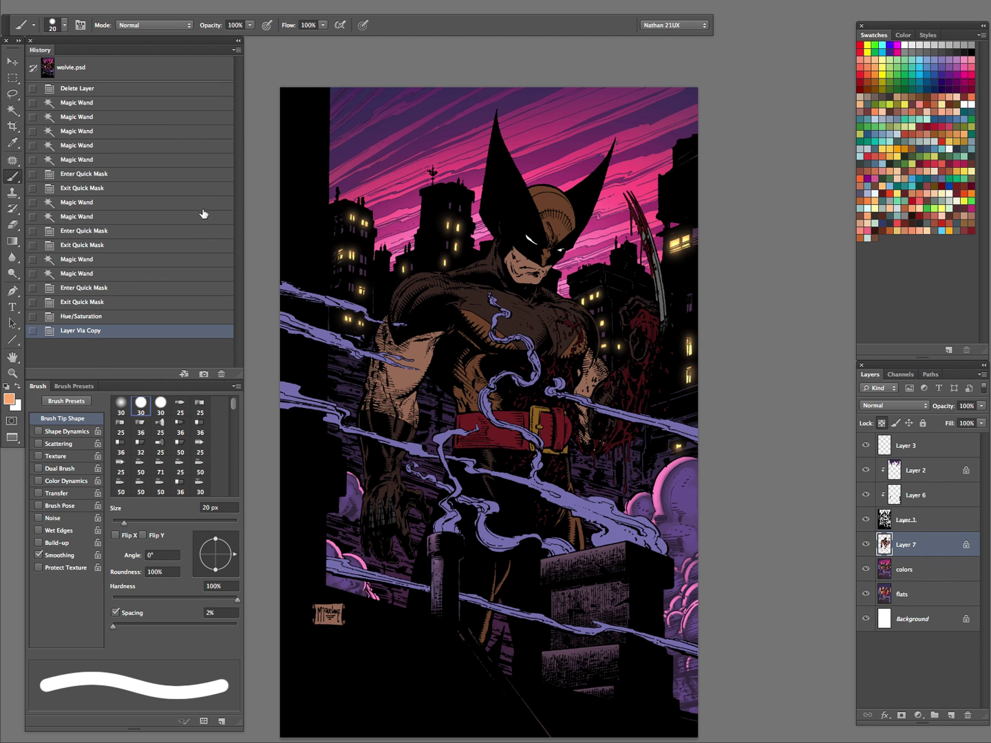
{"action": "left_click", "coordinate": [31, 25]}
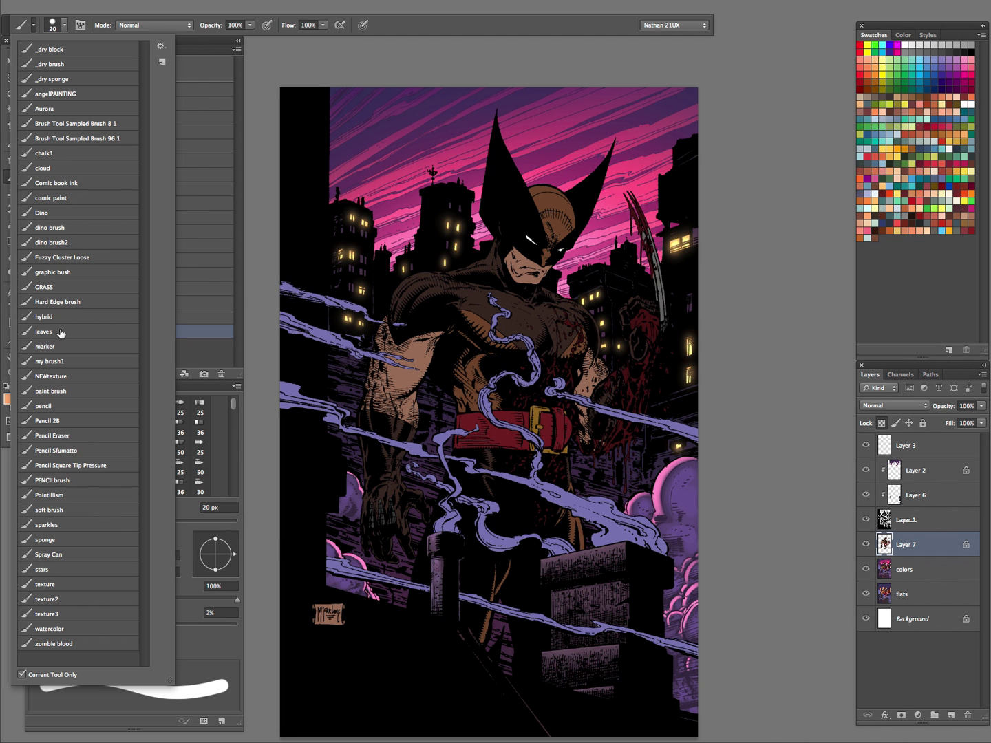
{"action": "left_click", "coordinate": [59, 320]}
{"action": "left_click", "coordinate": [378, 25]}
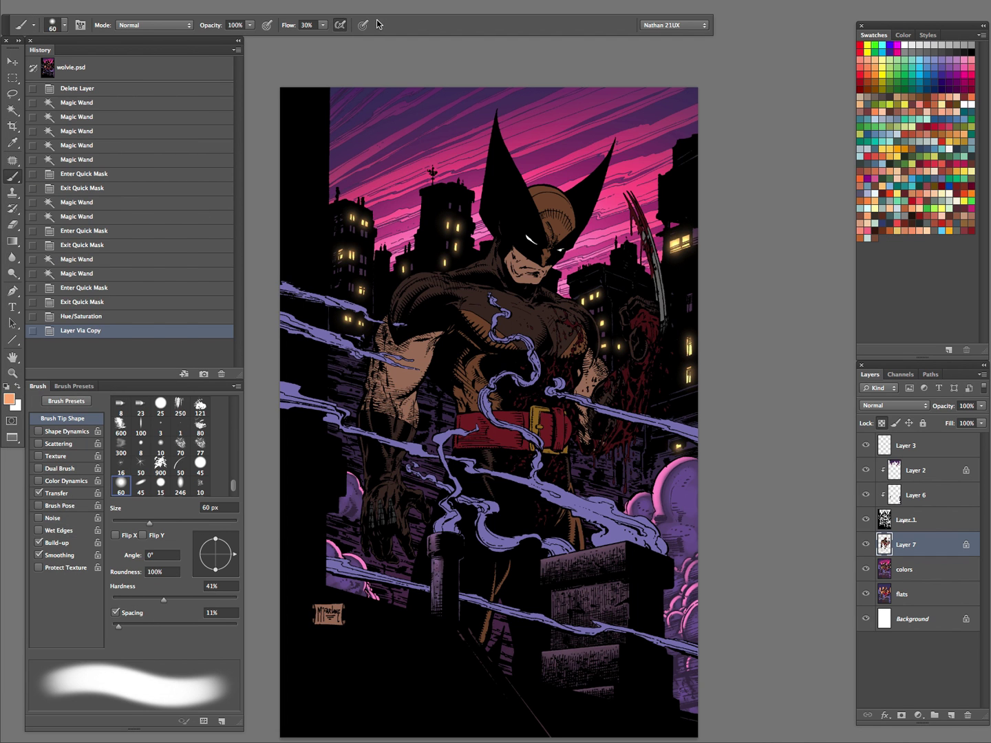
Sample the pink of the sky and change the foreground color to a light salmon, hex fe9c7a
{"action": "left_click", "coordinate": [474, 304], "text": "super"}
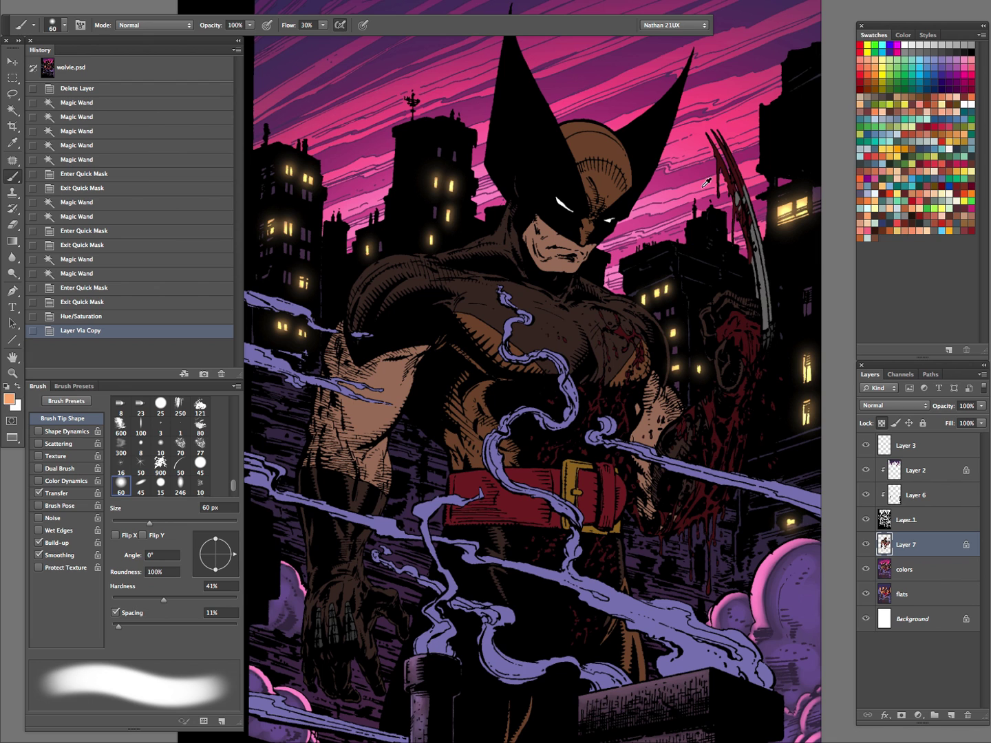
{"action": "left_click", "coordinate": [716, 114], "text": "alt"}
{"action": "key", "text": "bracketleft"}
{"action": "key", "text": "bracketleft"}
{"action": "key", "text": "bracketleft"}
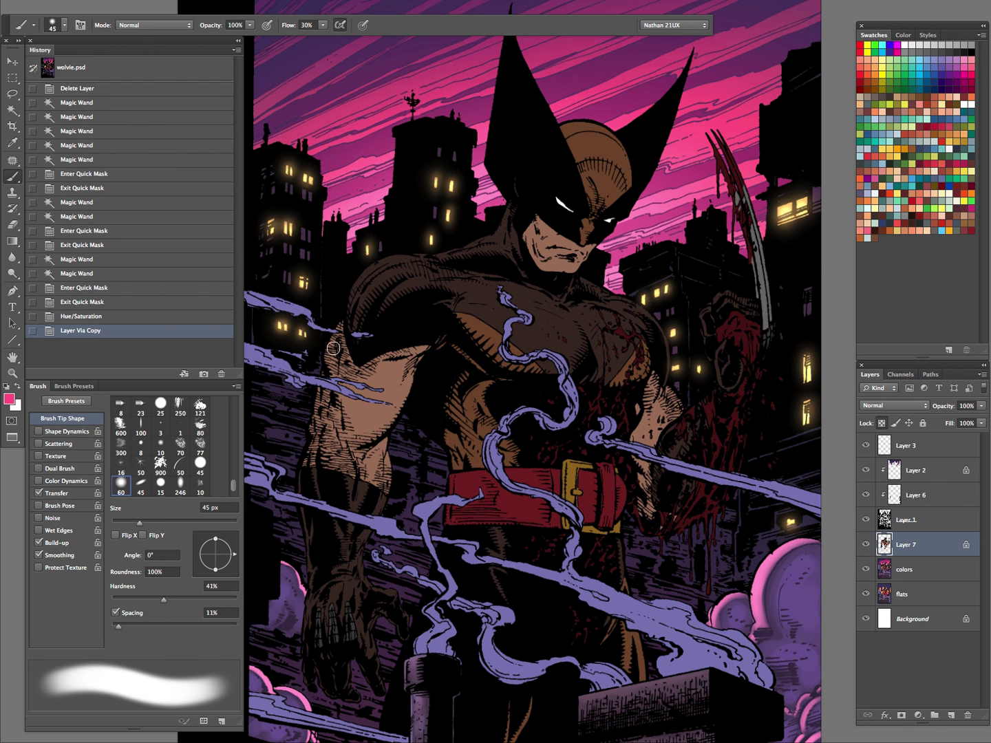
{"action": "left_click", "coordinate": [9, 399]}
{"action": "left_click", "coordinate": [435, 292]}
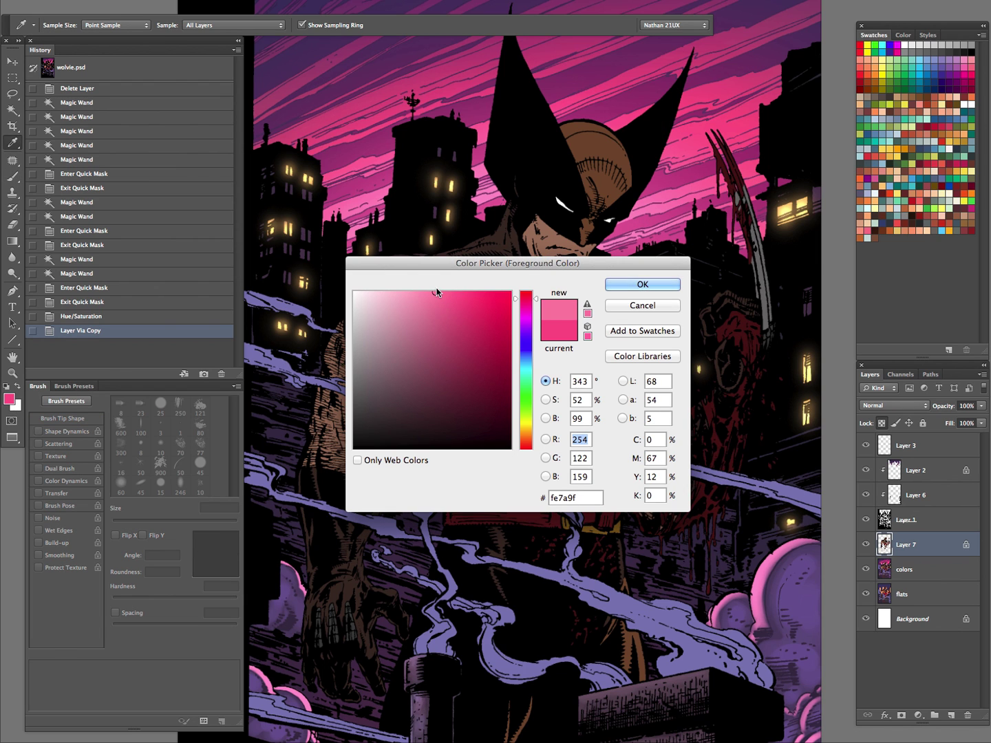
{"action": "left_click", "coordinate": [533, 375]}
{"action": "left_click_drag", "start_coordinate": [533, 375], "coordinate": [533, 445]}
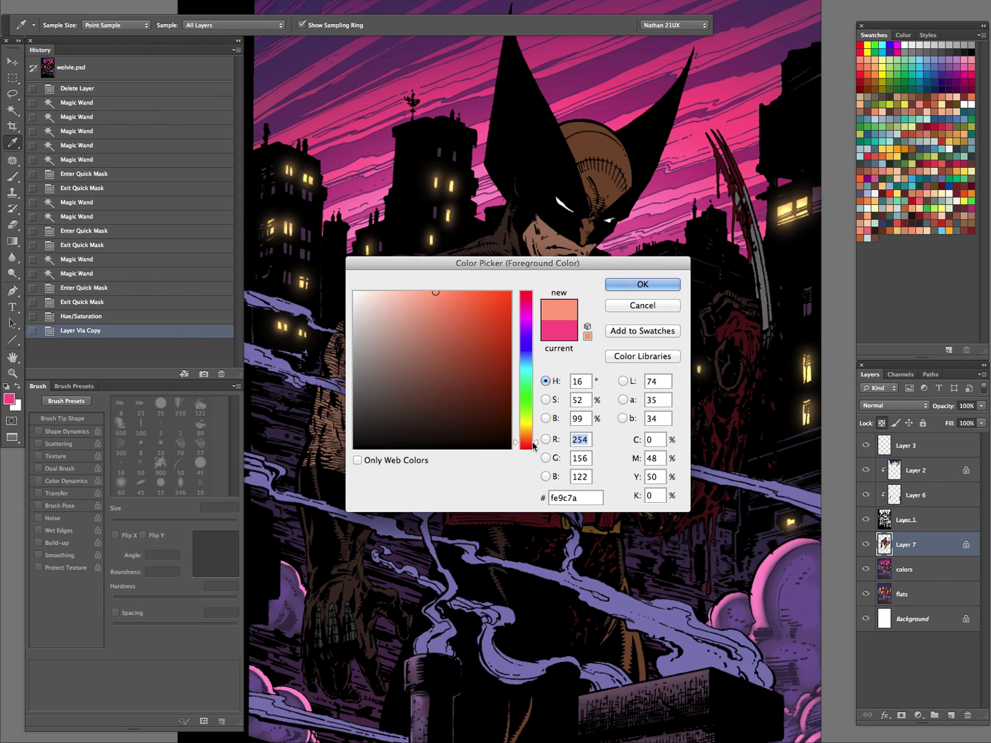
{"action": "left_click", "coordinate": [652, 285]}
Paint a salmon rim light along the neck, the shoulder and the outer edge of the lowered arm down to the hand
{"action": "key", "text": "bracketleft"}
{"action": "key", "text": "bracketleft"}
{"action": "mouse_move", "coordinate": [510, 202]}
{"action": "left_mouse_down"}
{"action": "mouse_move", "coordinate": [496, 235]}
{"action": "mouse_move", "coordinate": [385, 259]}
{"action": "mouse_move", "coordinate": [356, 280]}
{"action": "left_mouse_up"}
{"action": "key", "text": "bracketright"}
{"action": "left_click_drag", "start_coordinate": [369, 271], "coordinate": [345, 316]}
{"action": "mouse_move", "coordinate": [342, 327]}
{"action": "left_mouse_down"}
{"action": "mouse_move", "coordinate": [327, 381]}
{"action": "mouse_move", "coordinate": [326, 349]}
{"action": "mouse_move", "coordinate": [325, 382]}
{"action": "left_mouse_up"}
{"action": "mouse_move", "coordinate": [328, 375]}
{"action": "left_mouse_down"}
{"action": "mouse_move", "coordinate": [296, 497]}
{"action": "mouse_move", "coordinate": [311, 586]}
{"action": "mouse_move", "coordinate": [304, 650]}
{"action": "left_mouse_up"}
{"action": "key", "text": "bracketleft"}
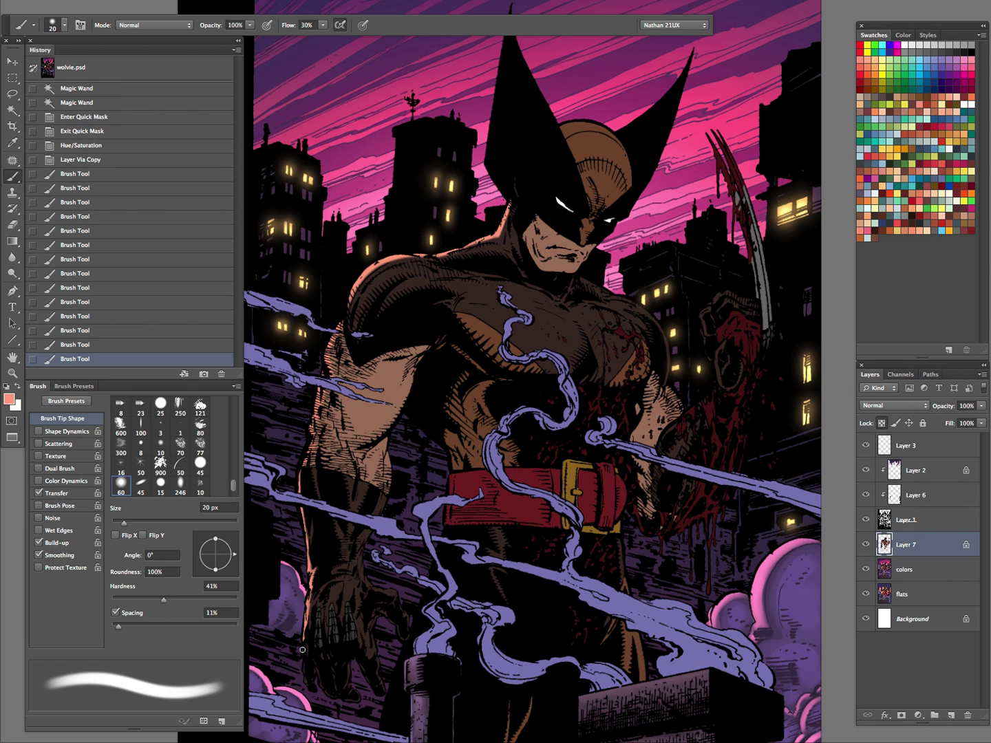
Paint the rim light across the top of the cowl and along the shoulder of the raised arm
{"action": "key", "text": "bracketright"}
{"action": "key", "text": "bracketright"}
{"action": "key", "text": "bracketright"}
{"action": "key", "text": "bracketright"}
{"action": "left_click_drag", "start_coordinate": [576, 126], "coordinate": [603, 130]}
{"action": "key", "text": "bracketleft"}
{"action": "key", "text": "bracketleft"}
{"action": "key", "text": "bracketleft"}
{"action": "left_click_drag", "start_coordinate": [594, 126], "coordinate": [622, 143]}
{"action": "key", "text": "bracketleft"}
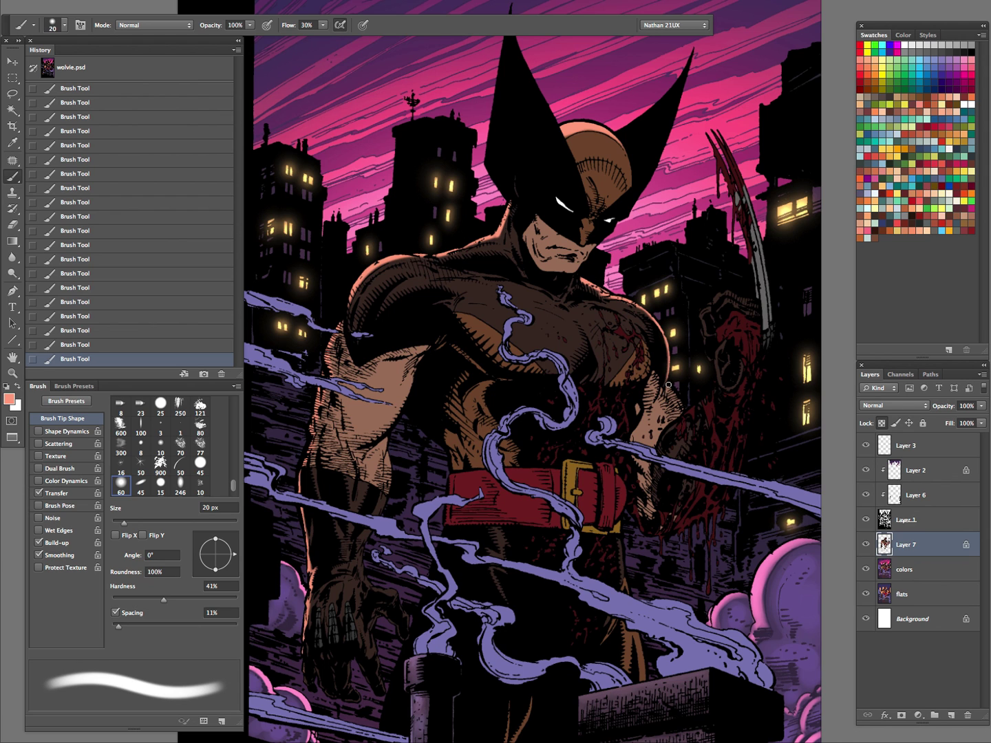
Paint fine edge highlights on the raised fist and claws with 15 px and 10 px brush sizes
{"action": "key", "text": "bracketleft"}
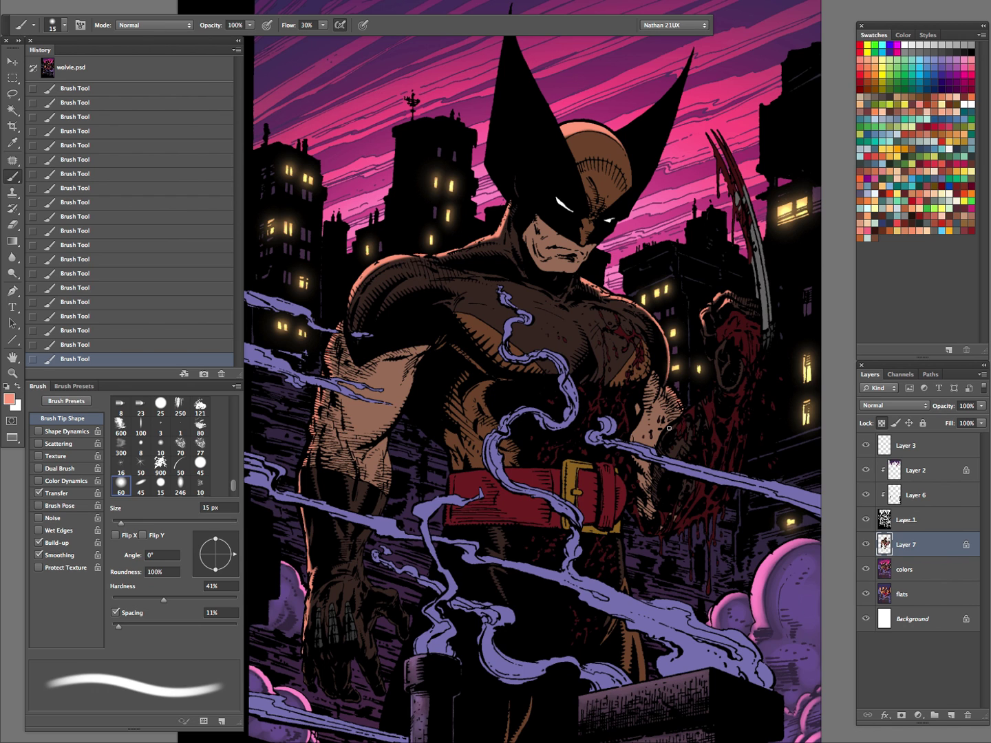
{"action": "left_click_drag", "start_coordinate": [719, 344], "coordinate": [716, 374]}
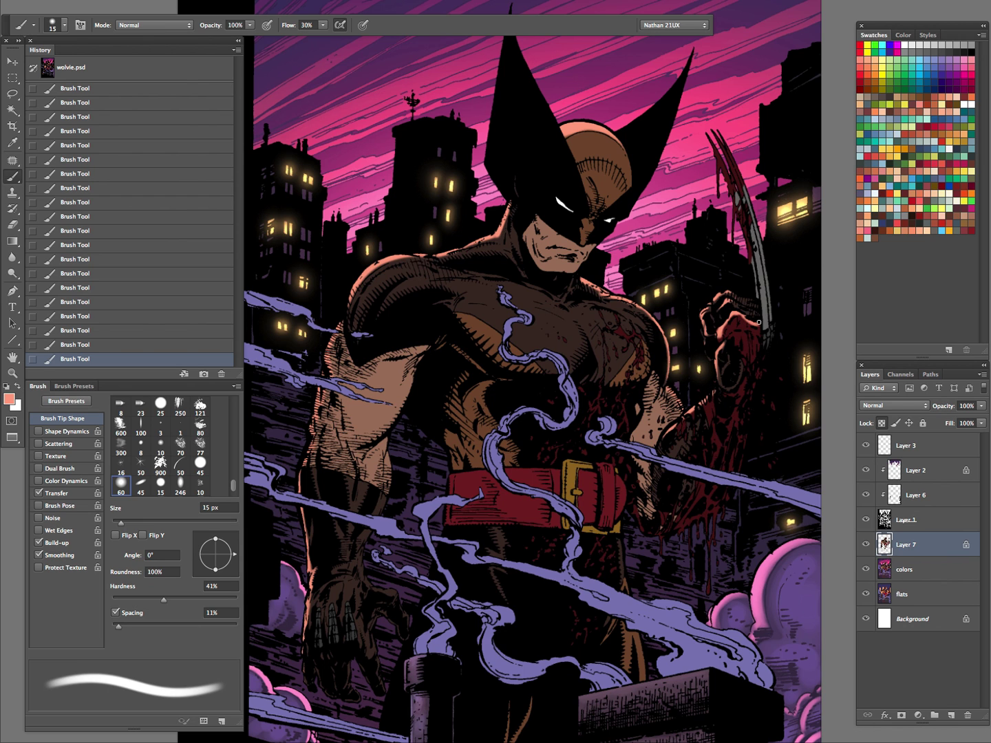
{"action": "key", "text": "bracketleft"}
{"action": "key", "text": "bracketleft"}
{"action": "key", "text": "bracketleft"}
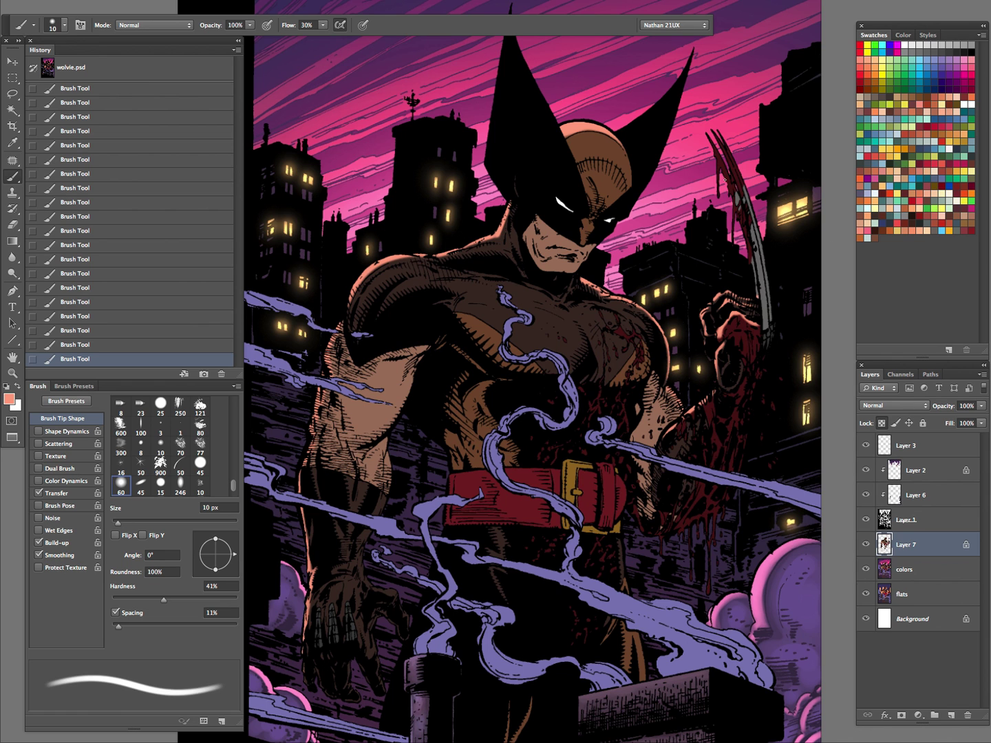
{"action": "key", "text": "bracketright"}
Paint a rim light down the outer edge of the red belt with a 20 px brush
{"action": "scroll", "coordinate": [722, 482], "scroll_direction": "down", "scroll_amount": 2}
{"action": "key", "text": "bracketright"}
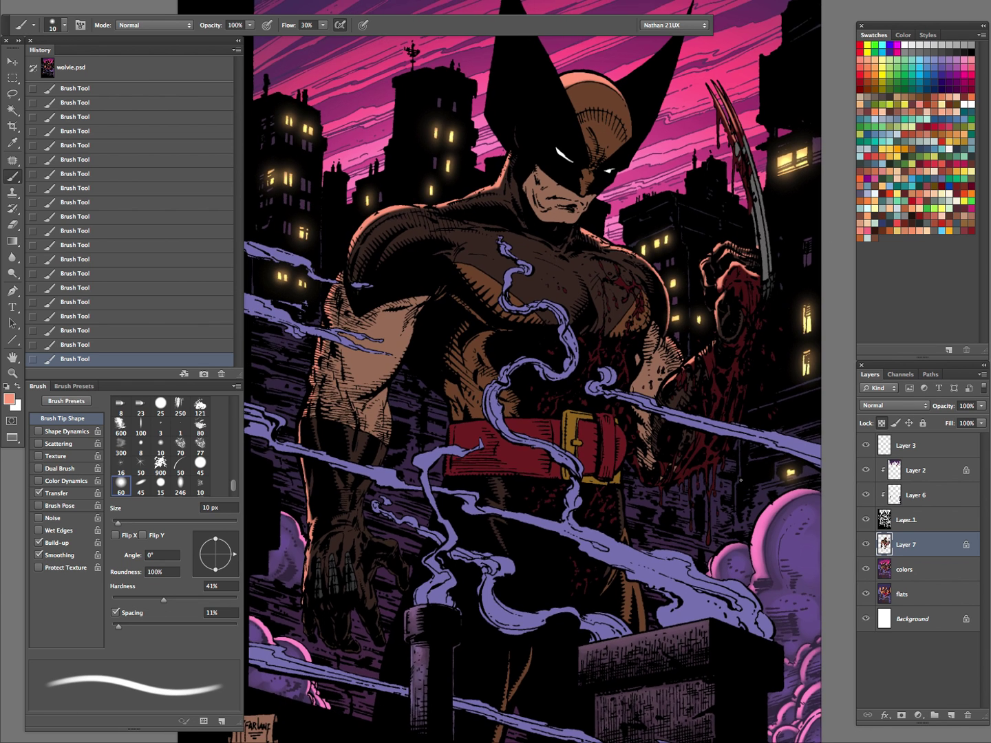
{"action": "scroll", "coordinate": [630, 506], "scroll_direction": "down", "scroll_amount": 4}
{"action": "key", "text": "bracketright"}
{"action": "key", "text": "bracketright"}
{"action": "key", "text": "bracketright"}
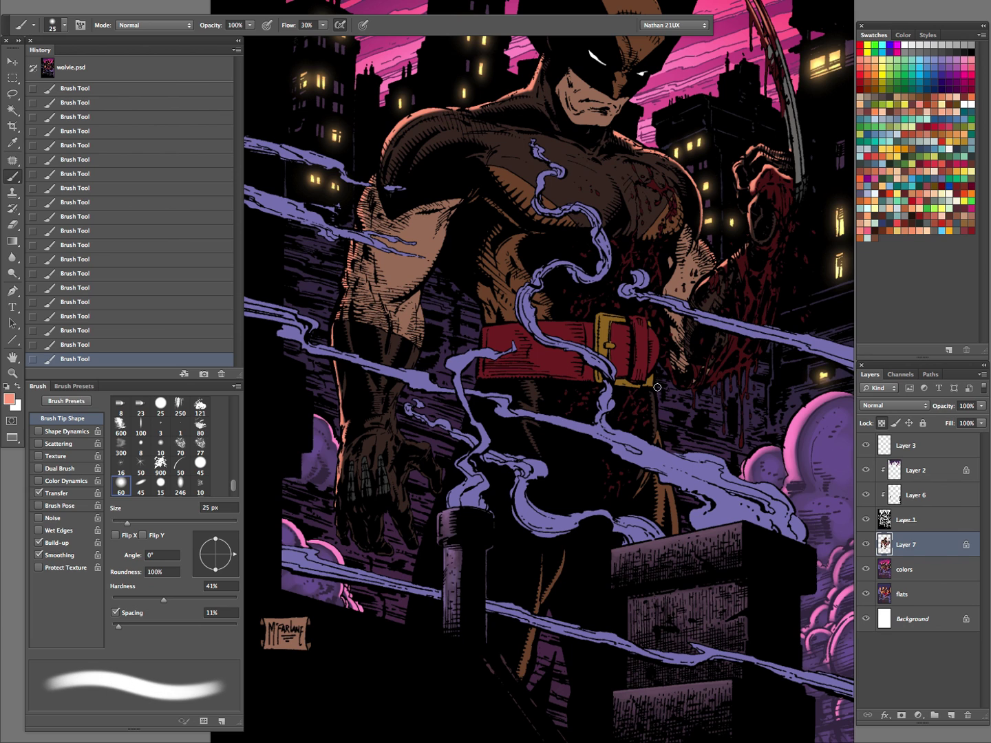
{"action": "key", "text": "bracketleft"}
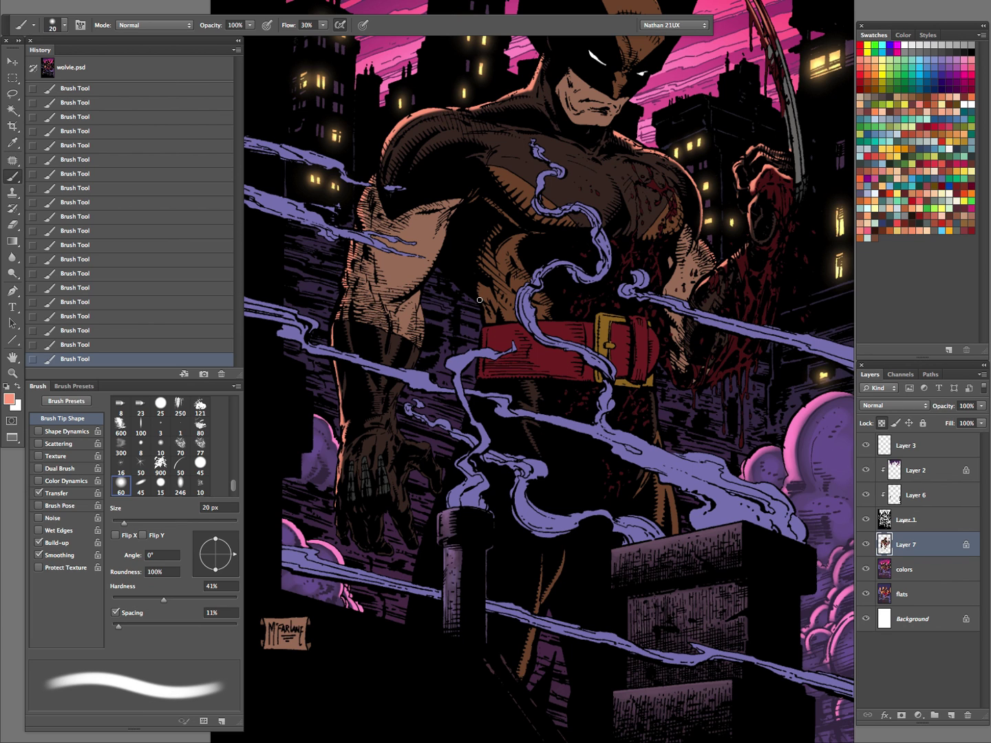
{"action": "left_click_drag", "start_coordinate": [484, 329], "coordinate": [480, 375]}
Add fine salmon highlights to the cheek and jaw with the brush reduced to 7 px and 9 px
{"action": "key", "text": "z"}
{"action": "left_click_drag", "start_coordinate": [720, 418], "coordinate": [670, 453]}
{"action": "left_click_drag", "start_coordinate": [721, 488], "coordinate": [560, 448]}
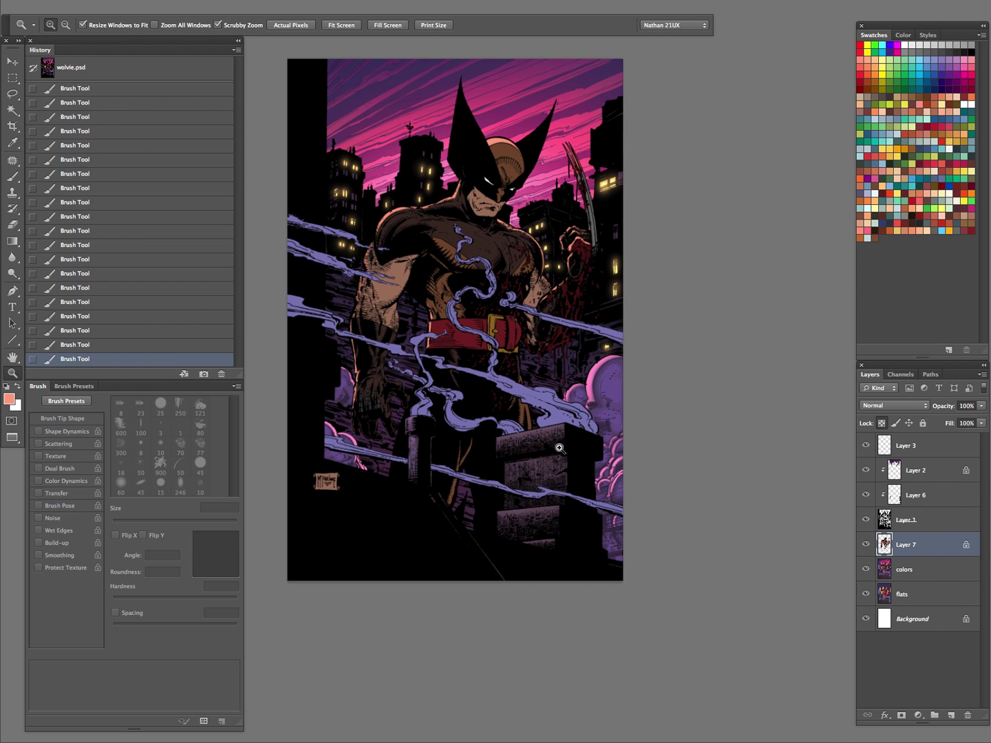
{"action": "left_click_drag", "start_coordinate": [551, 324], "coordinate": [563, 436]}
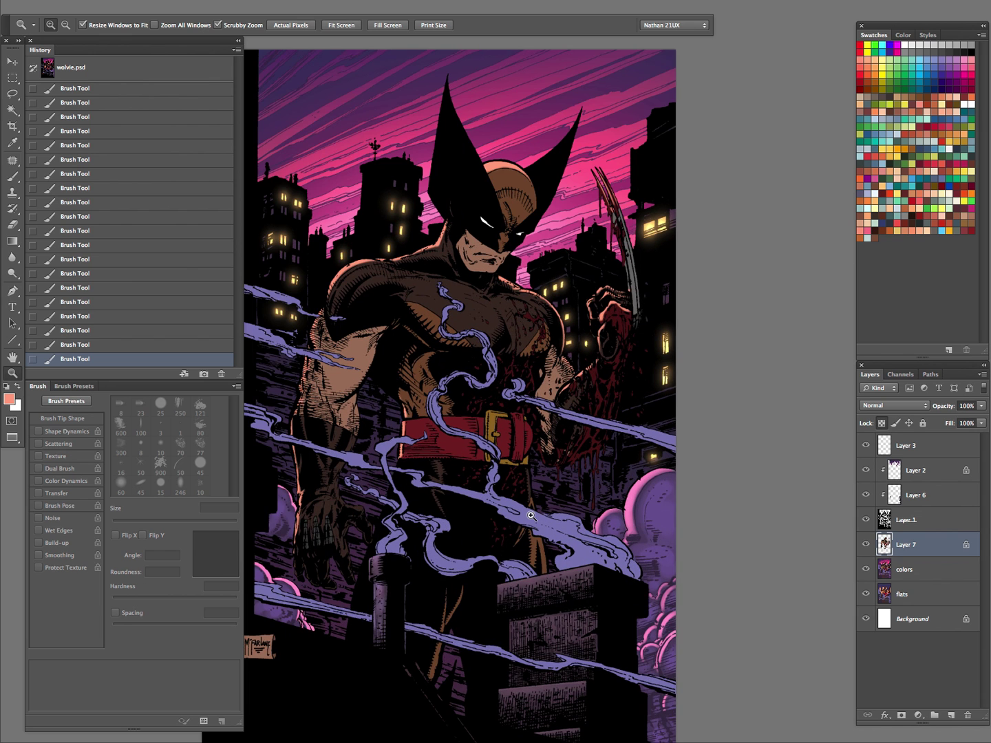
{"action": "left_click", "coordinate": [463, 264]}
{"action": "key", "text": "b"}
{"action": "key", "text": "bracketleft"}
{"action": "key", "text": "bracketleft"}
{"action": "key", "text": "bracketleft"}
{"action": "key", "text": "bracketleft"}
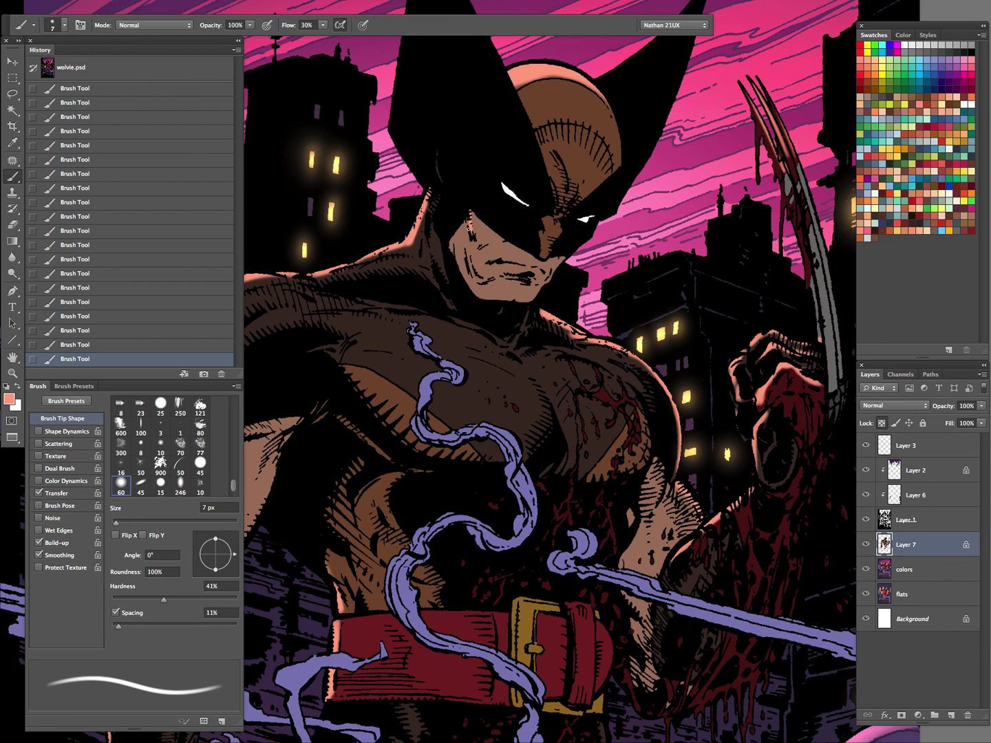
{"action": "key", "text": "bracketright"}
{"action": "key", "text": "bracketright"}
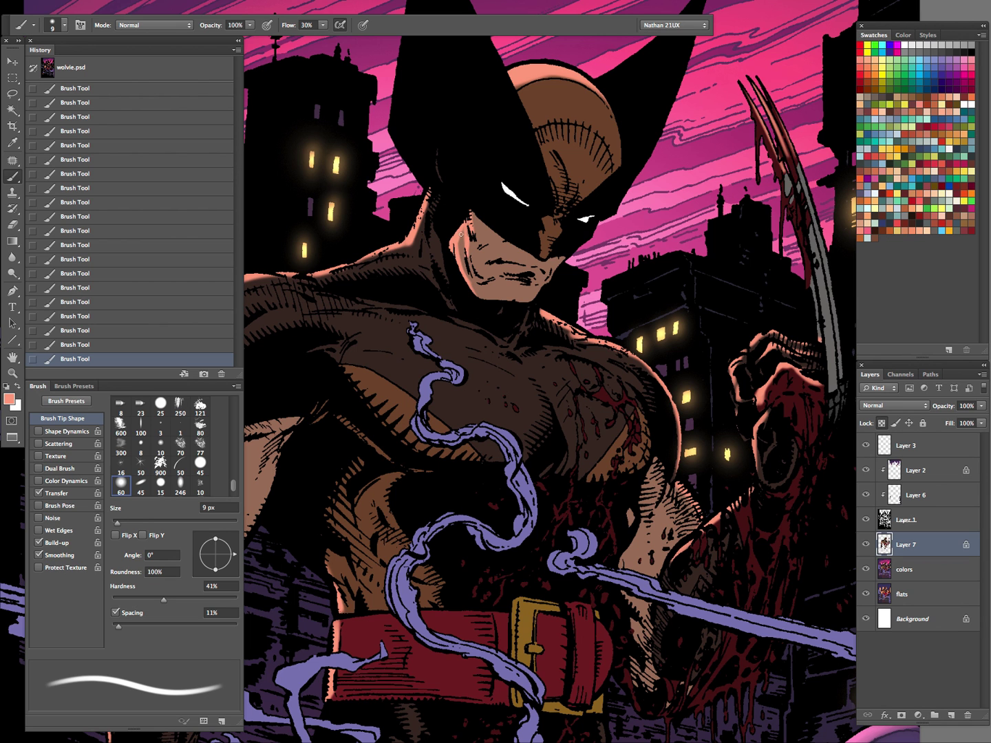
Delete the separate figure layer that holds the painted rim light
{"action": "key", "text": "z"}
{"action": "left_click_drag", "start_coordinate": [582, 361], "coordinate": [500, 517]}
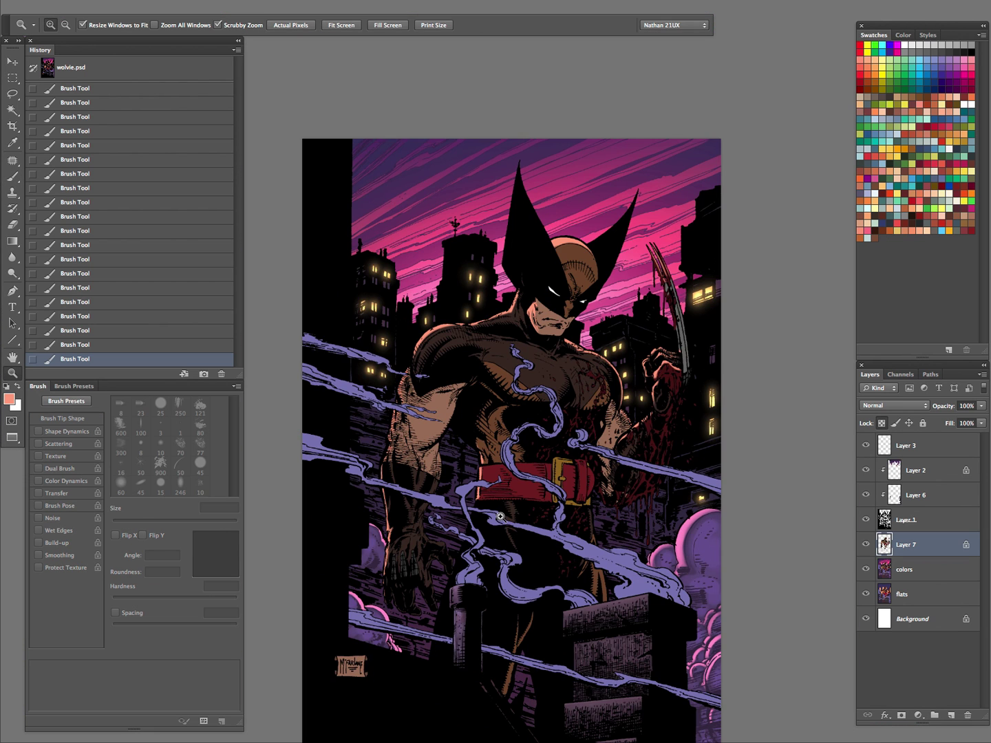
{"action": "left_click_drag", "start_coordinate": [638, 463], "coordinate": [605, 490]}
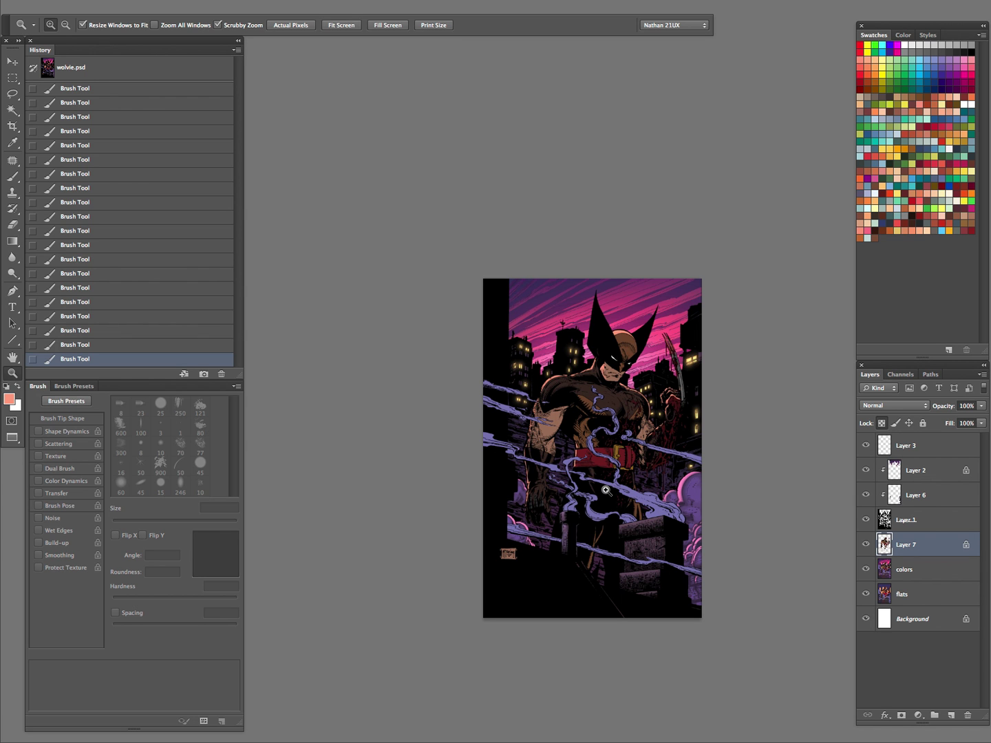
{"action": "left_click_drag", "start_coordinate": [641, 429], "coordinate": [671, 405]}
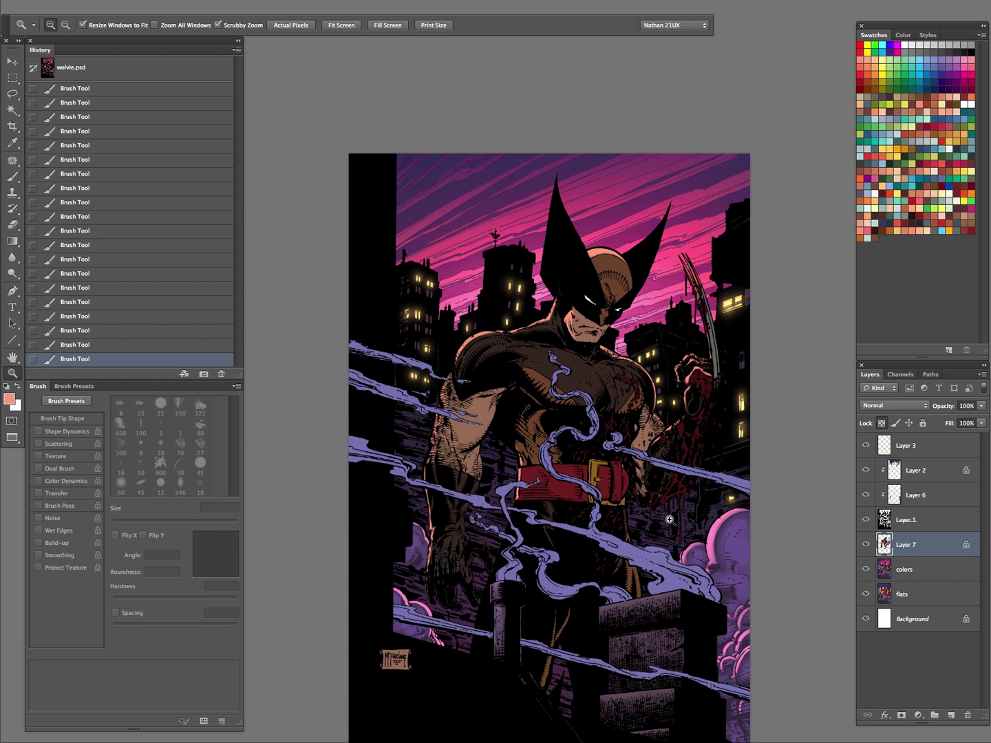
{"action": "left_click_drag", "start_coordinate": [669, 519], "coordinate": [633, 438]}
{"action": "left_click_drag", "start_coordinate": [917, 545], "coordinate": [967, 715]}
Select all skin areas from the flats layer with the Magic Wand and make the colors layer active
{"action": "key", "text": "w"}
{"action": "left_click", "coordinate": [613, 356]}
{"action": "key", "text": "ctrl+d"}
{"action": "key", "text": "alt+bracketleft"}
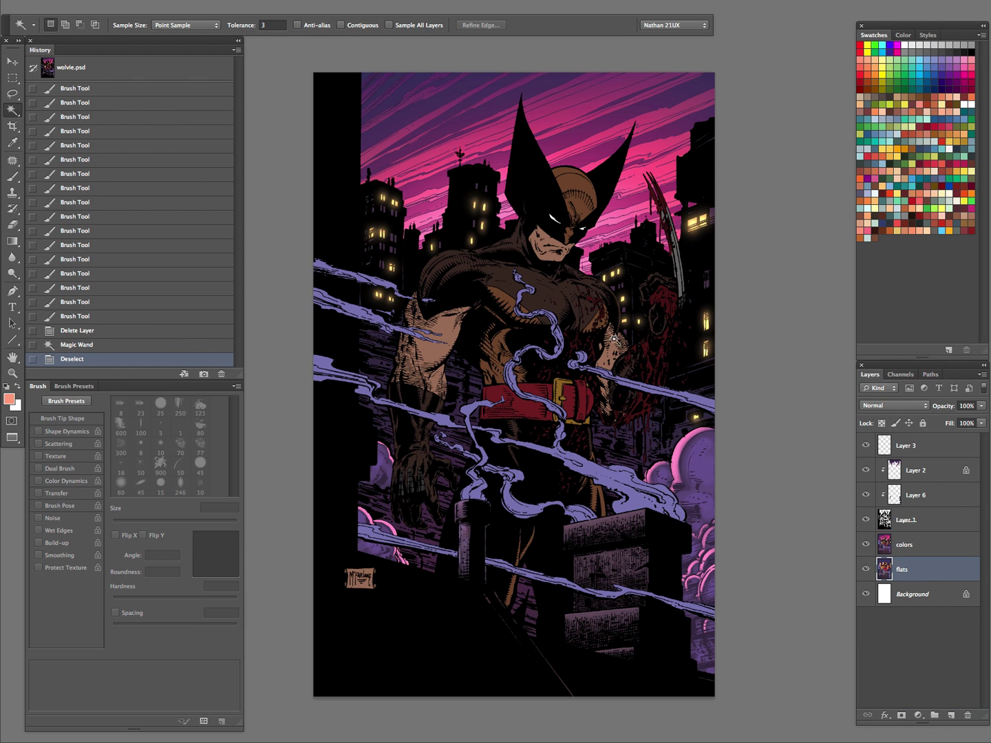
{"action": "left_click", "coordinate": [554, 244]}
{"action": "key", "text": "alt+bracketright"}
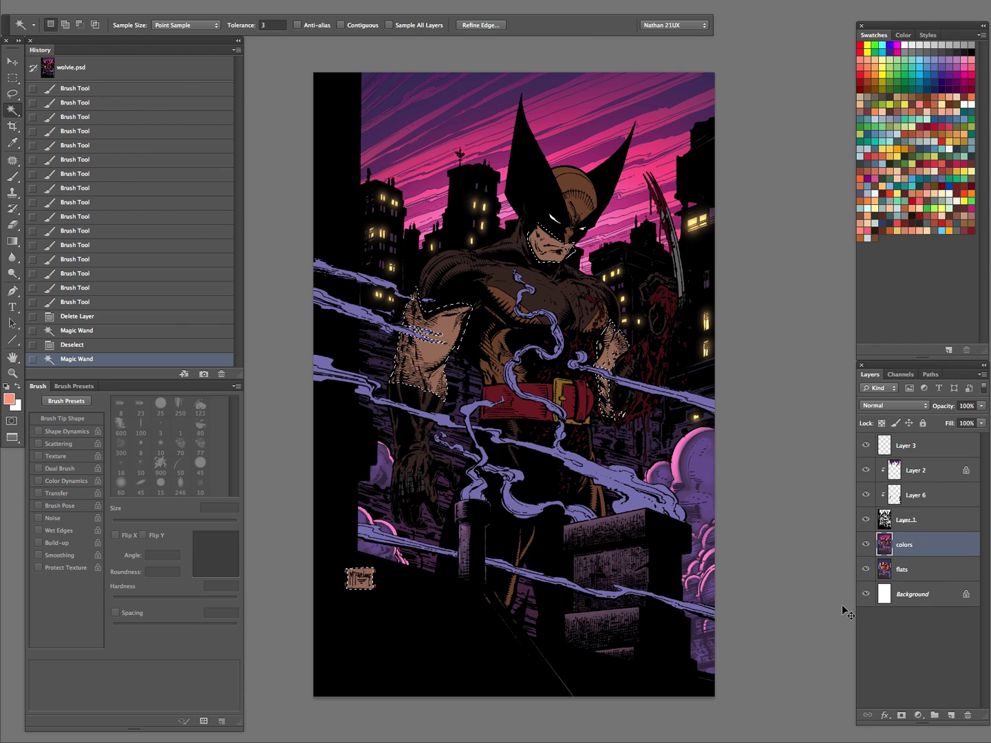
Darken the selected skin on the colors layer with Hue/Saturation
{"action": "key", "text": "ctrl+u"}
{"action": "mouse_move", "coordinate": [769, 247]}
{"action": "left_mouse_down"}
{"action": "mouse_move", "coordinate": [757, 248]}
{"action": "mouse_move", "coordinate": [761, 218]}
{"action": "mouse_move", "coordinate": [752, 215]}
{"action": "mouse_move", "coordinate": [788, 214]}
{"action": "mouse_move", "coordinate": [774, 214]}
{"action": "mouse_move", "coordinate": [752, 251]}
{"action": "left_mouse_up"}
{"action": "left_click", "coordinate": [910, 116]}
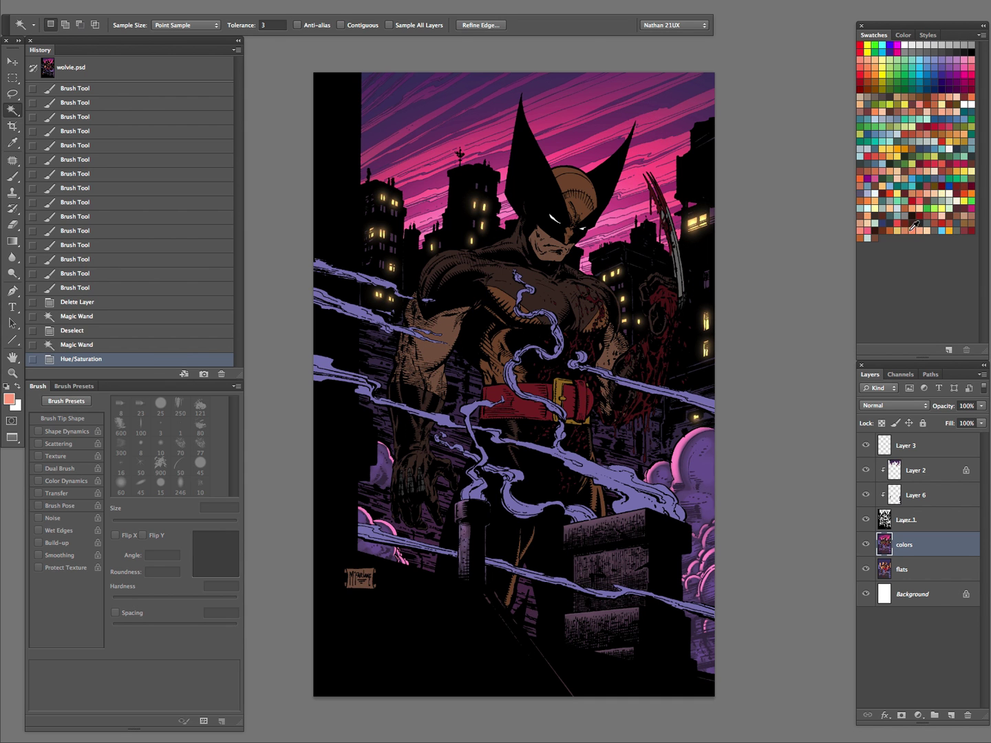
Activate the Brush tool and enlarge the hybrid brush to 45 px
{"action": "key", "text": "z"}
{"action": "left_click", "coordinate": [583, 227]}
{"action": "key", "text": "b"}
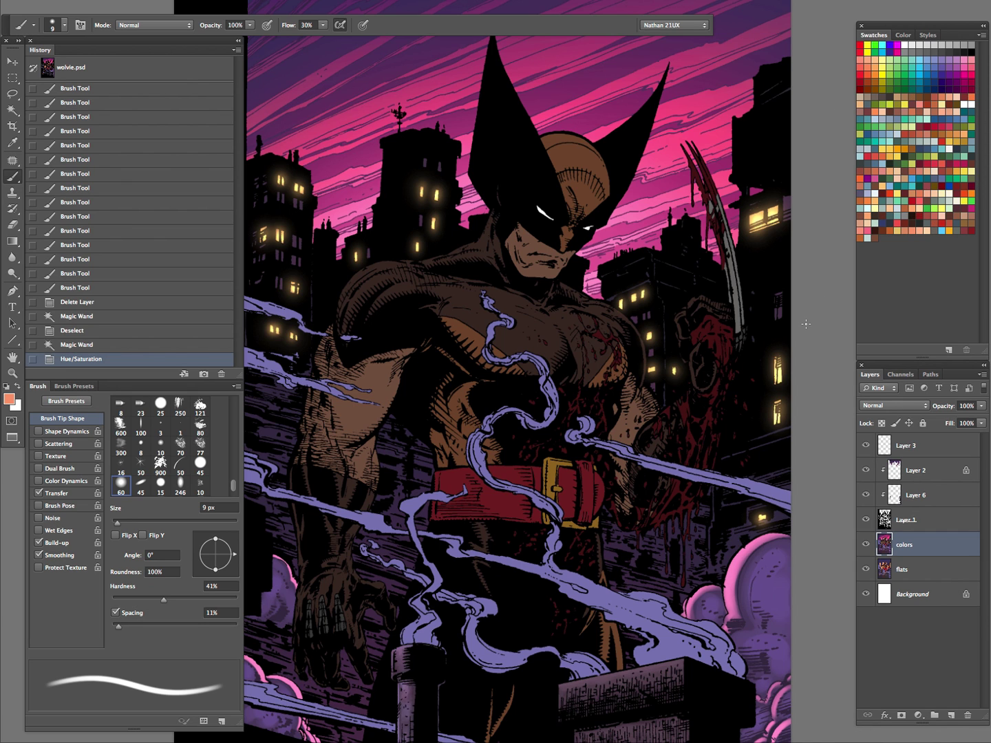
{"action": "key", "text": "bracketright"}
{"action": "key", "text": "bracketright"}
{"action": "key", "text": "bracketright"}
{"action": "key", "text": "bracketright"}
{"action": "key", "text": "bracketright"}
{"action": "key", "text": "bracketright"}
{"action": "key", "text": "bracketright"}
{"action": "key", "text": "bracketright"}
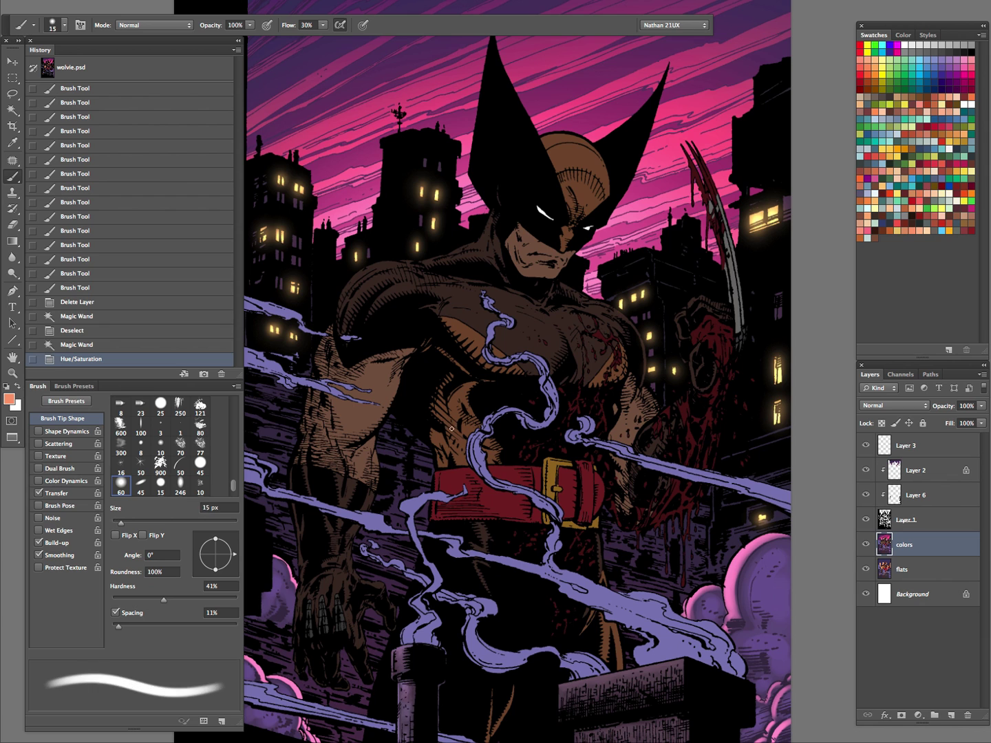
Load the soft brush preset and enlarge it to 175 px
{"action": "left_click", "coordinate": [30, 26]}
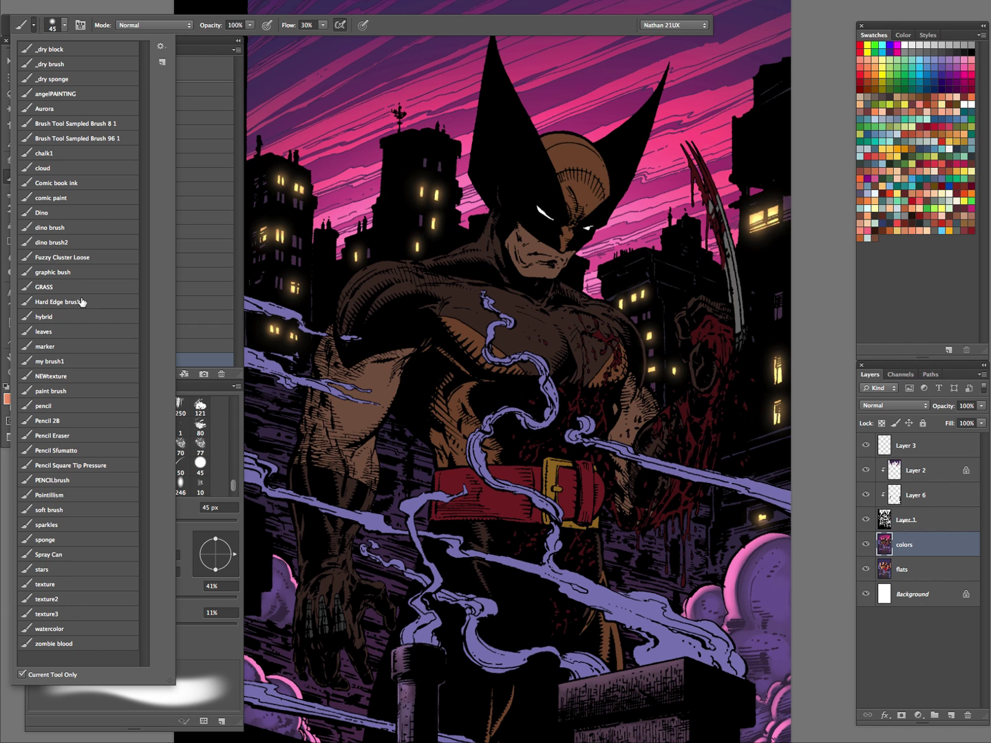
{"action": "left_click", "coordinate": [75, 516]}
{"action": "left_click", "coordinate": [386, 25]}
{"action": "key", "text": "bracketright"}
{"action": "key", "text": "bracketright"}
{"action": "key", "text": "bracketright"}
{"action": "key", "text": "bracketright"}
{"action": "key", "text": "bracketright"}
{"action": "key", "text": "bracketright"}
{"action": "key", "text": "bracketright"}
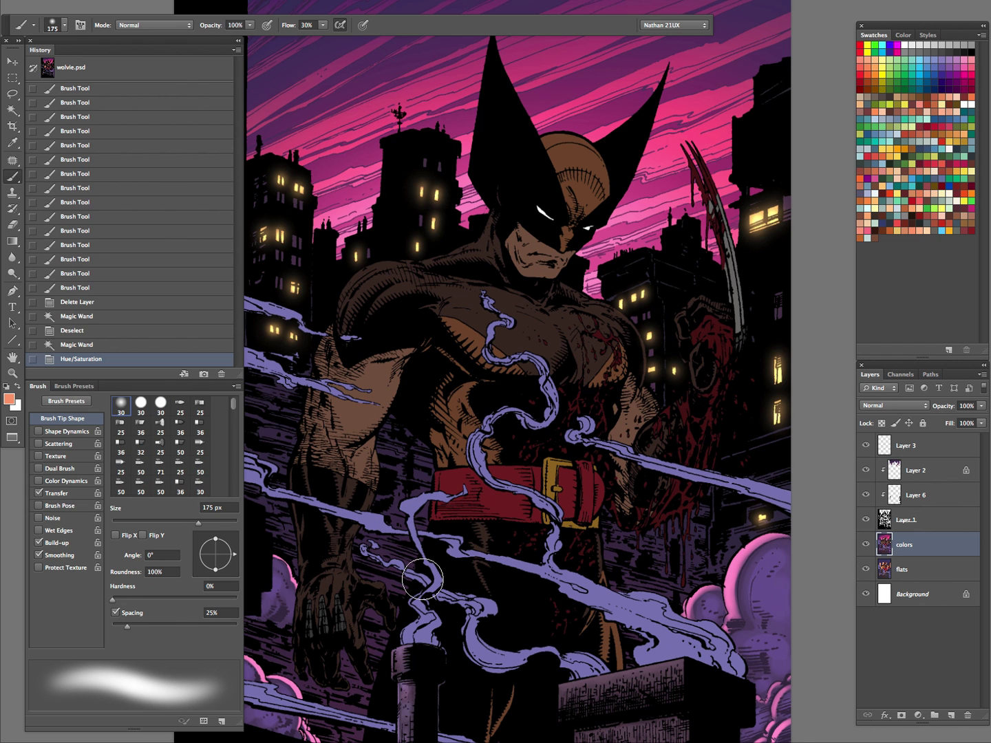
Subtract the inner skin of the lowered arm from the selection with the Lasso, keeping a strip along its outer edge
{"action": "key", "text": "l"}
{"action": "key", "text": "alt"}
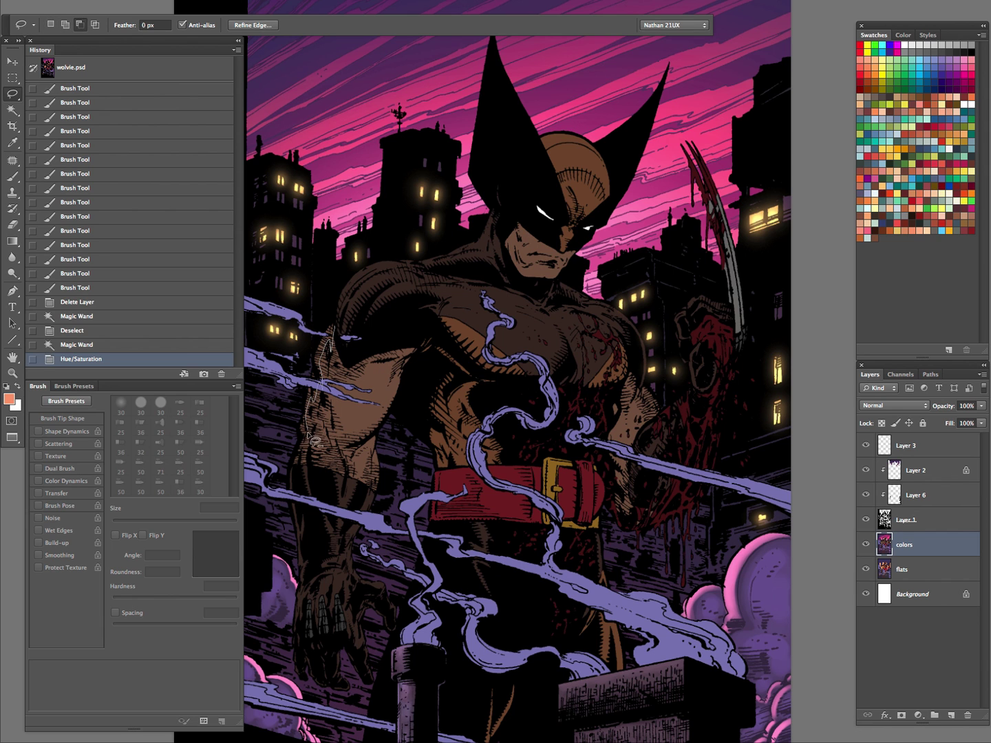
{"action": "mouse_move", "coordinate": [311, 497]}
{"action": "left_mouse_down"}
{"action": "mouse_move", "coordinate": [429, 451]}
{"action": "mouse_move", "coordinate": [375, 299]}
{"action": "left_mouse_up"}
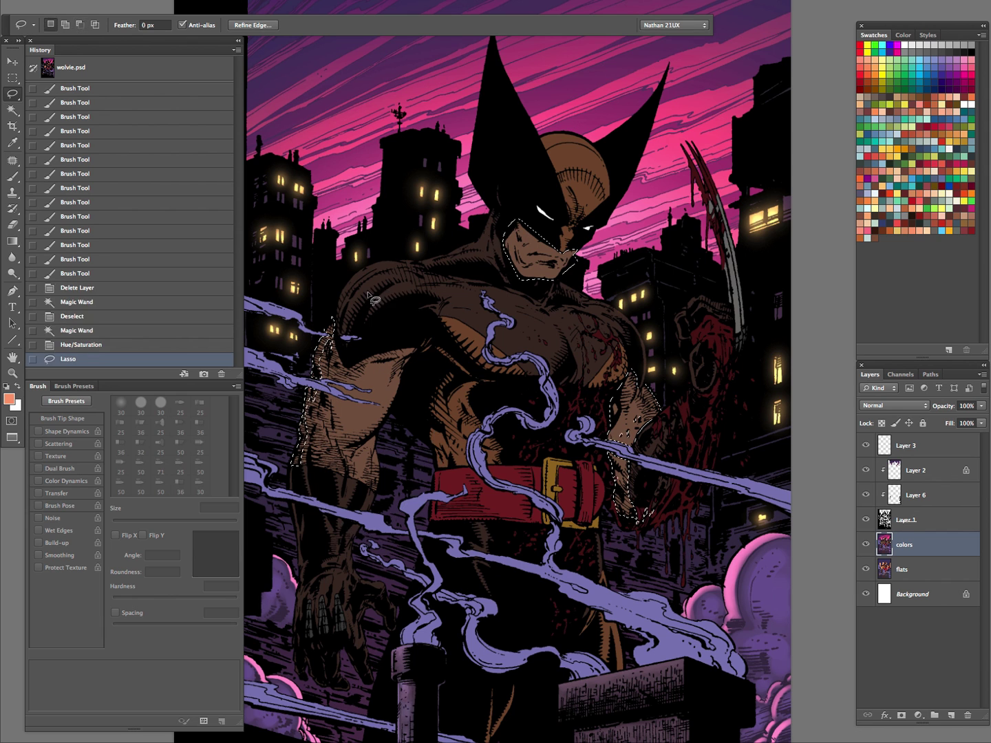
Subtract the inner skin of the raised arm from the selection with the Lasso, keeping a strip along its outer edge
{"action": "key", "text": "z"}
{"action": "left_click", "coordinate": [675, 384]}
{"action": "left_click", "coordinate": [674, 383]}
{"action": "key", "text": "l"}
{"action": "mouse_move", "coordinate": [624, 377]}
{"action": "left_mouse_down"}
{"action": "mouse_move", "coordinate": [672, 479]}
{"action": "mouse_move", "coordinate": [540, 642]}
{"action": "left_mouse_up"}
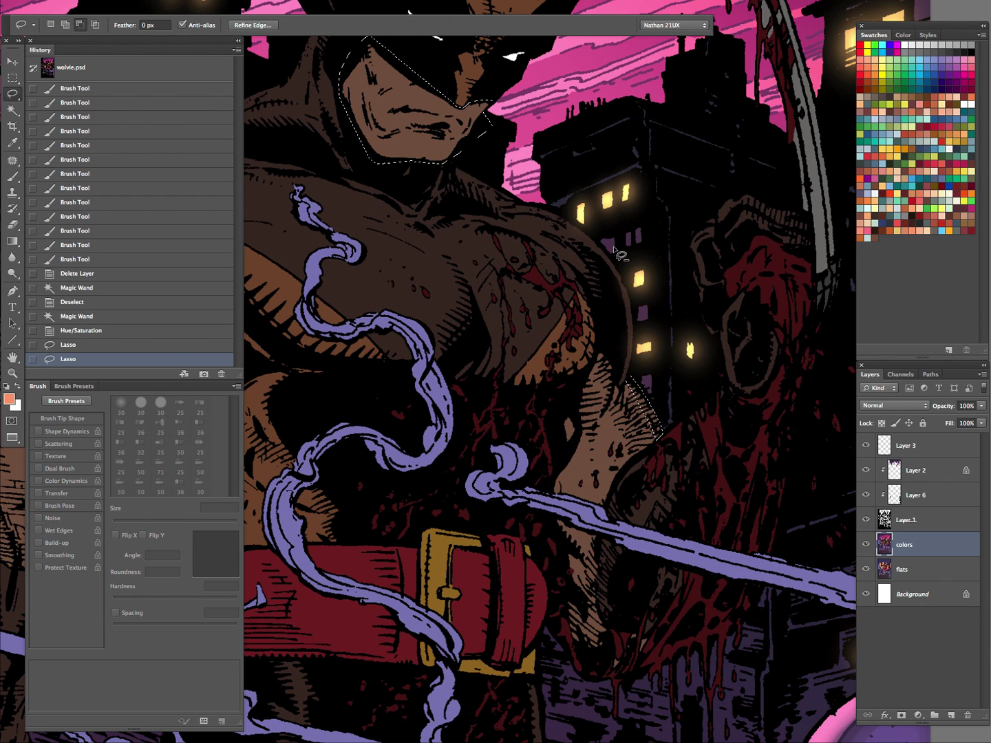
Subtract the inner face from the selection with the Lasso, keeping a thin strip along the cheek and jaw edge
{"action": "mouse_move", "coordinate": [546, 251]}
{"action": "left_mouse_down"}
{"action": "mouse_move", "coordinate": [709, 546]}
{"action": "mouse_move", "coordinate": [752, 589]}
{"action": "left_mouse_up"}
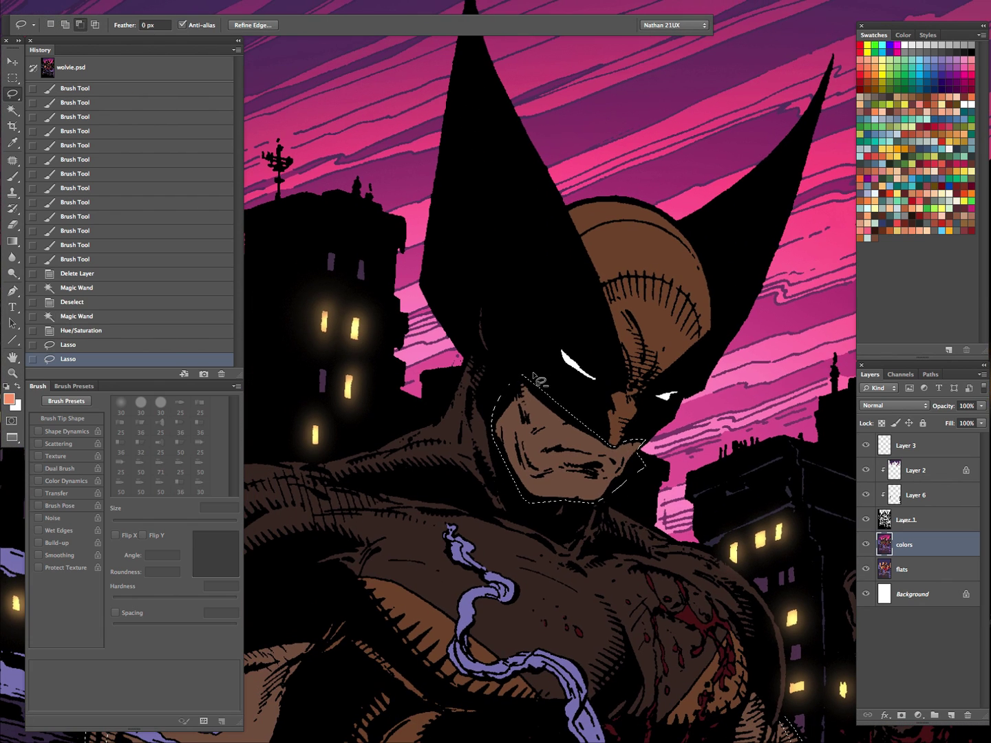
{"action": "mouse_move", "coordinate": [509, 440]}
{"action": "left_mouse_down"}
{"action": "mouse_move", "coordinate": [508, 460]}
{"action": "mouse_move", "coordinate": [521, 418]}
{"action": "mouse_move", "coordinate": [528, 426]}
{"action": "mouse_move", "coordinate": [523, 413]}
{"action": "mouse_move", "coordinate": [523, 491]}
{"action": "mouse_move", "coordinate": [511, 420]}
{"action": "left_mouse_up"}
{"action": "key", "text": "super+z"}
{"action": "key", "text": "z"}
{"action": "left_click", "coordinate": [517, 419], "text": "alt"}
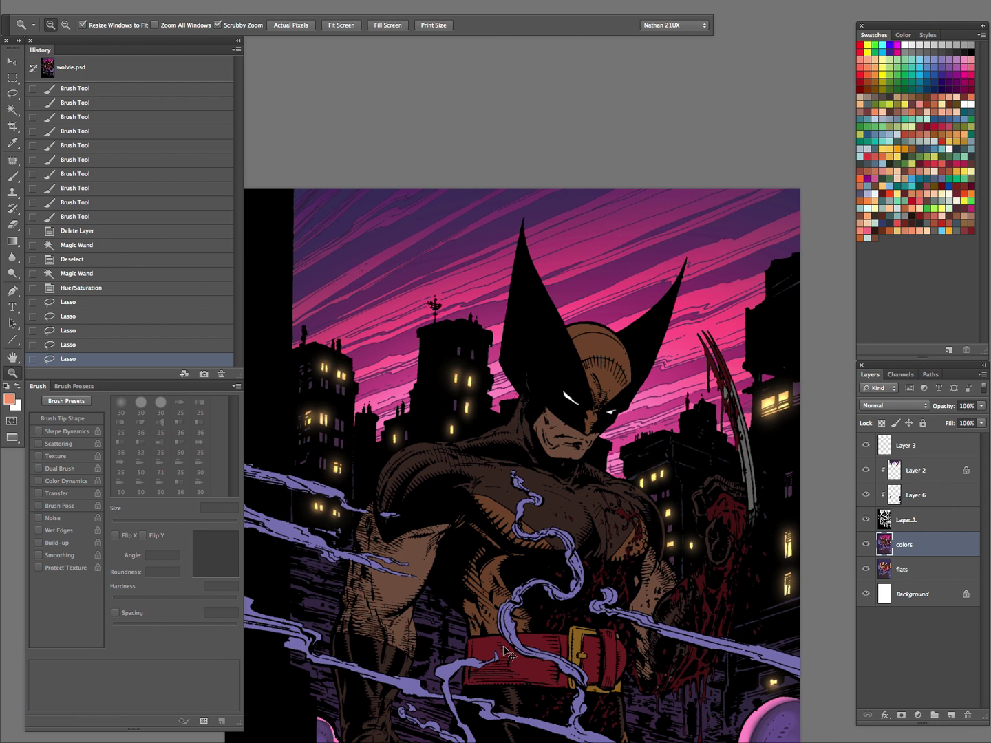
Paint orange rim light along the selected edges of the face and both arms with the soft 175 px brush
{"action": "key", "text": "b"}
{"action": "left_click_drag", "start_coordinate": [540, 397], "coordinate": [510, 492]}
{"action": "key", "text": "]"}
{"action": "left_click_drag", "start_coordinate": [678, 594], "coordinate": [695, 509]}
{"action": "left_click_drag", "start_coordinate": [351, 542], "coordinate": [351, 570]}
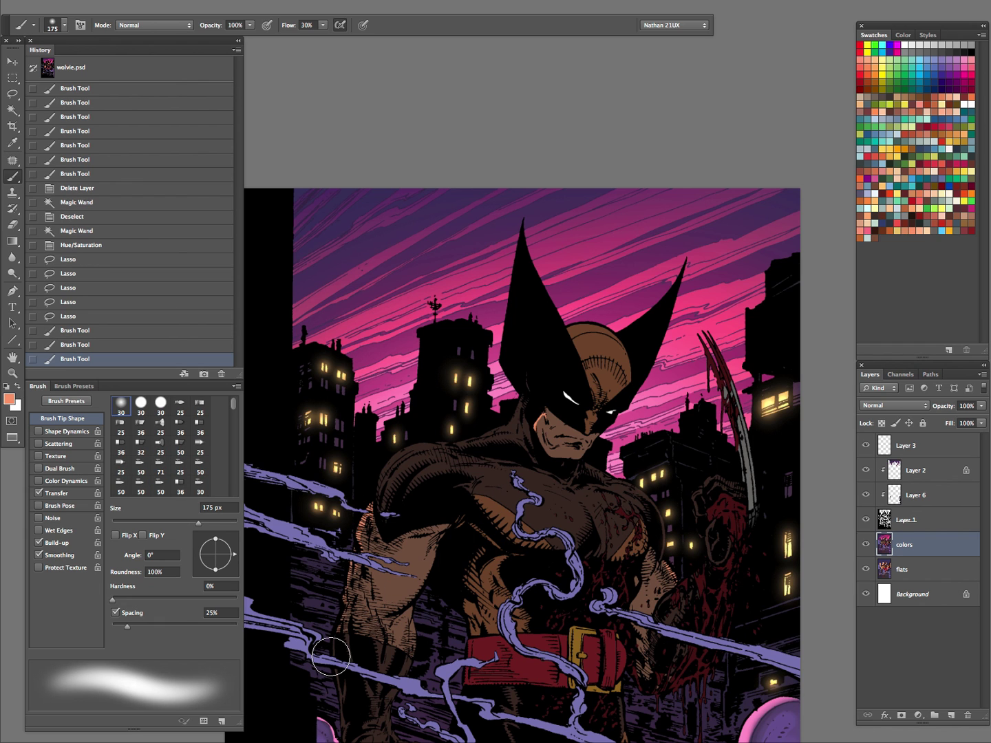
Reduce the soft brush to 150 px and build up the rim light along the edges of both arms
{"action": "key", "text": "l"}
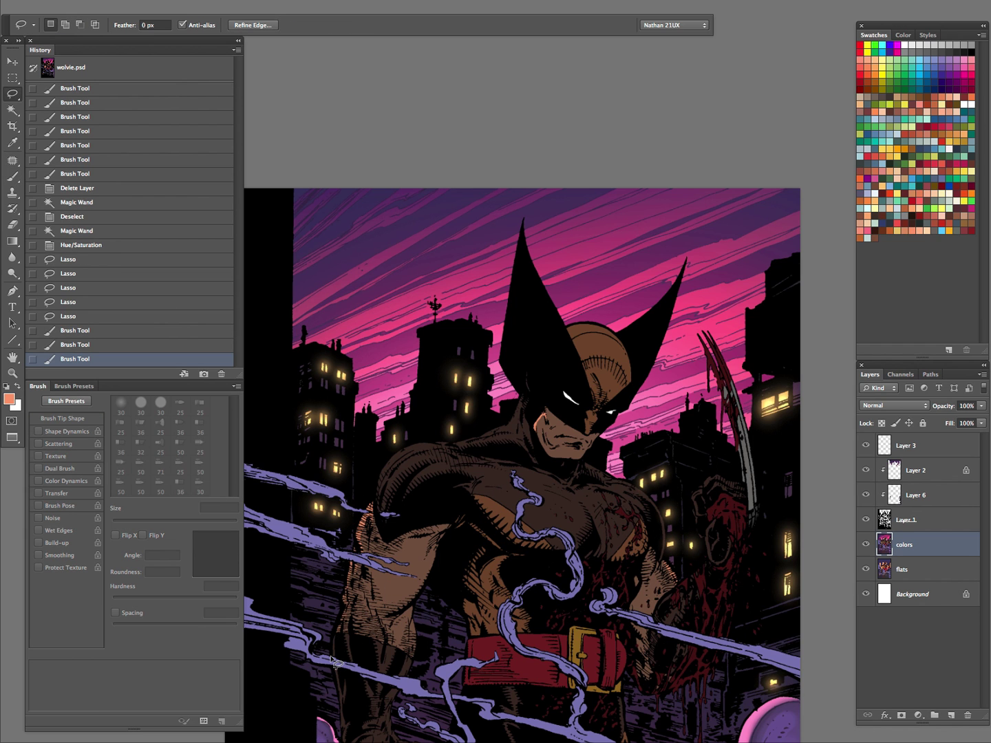
{"action": "key", "text": "o"}
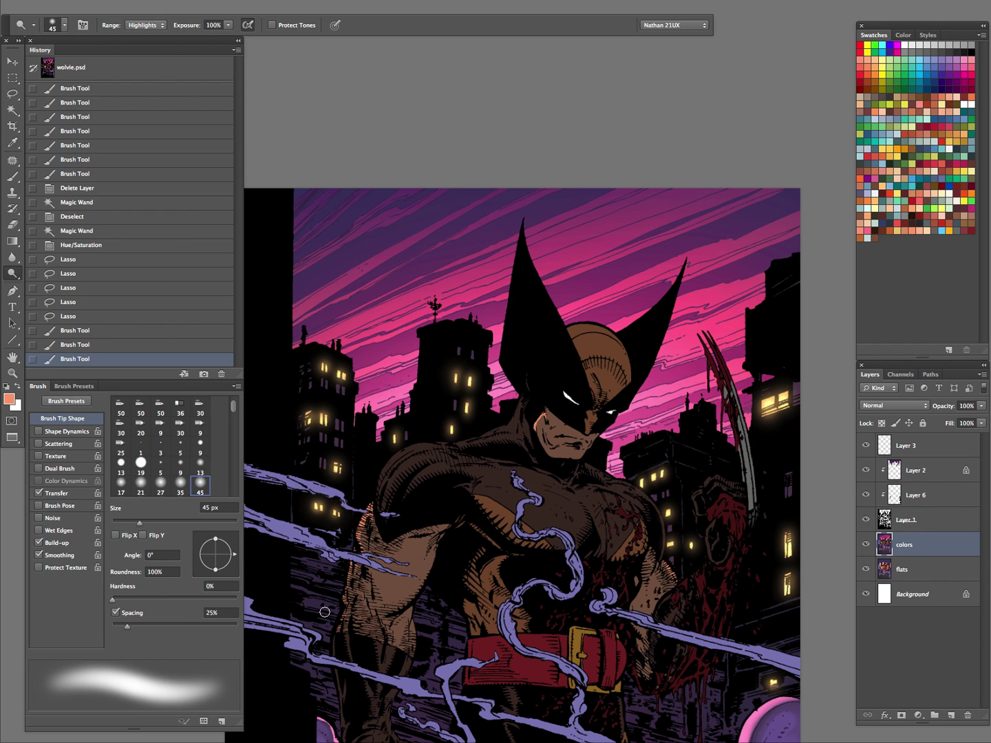
{"action": "key", "text": "b"}
{"action": "key", "text": "["}
{"action": "left_click_drag", "start_coordinate": [343, 605], "coordinate": [337, 614]}
{"action": "left_click_drag", "start_coordinate": [369, 495], "coordinate": [385, 476]}
{"action": "left_click_drag", "start_coordinate": [654, 599], "coordinate": [646, 493]}
{"action": "left_click_drag", "start_coordinate": [581, 401], "coordinate": [636, 401]}
{"action": "key", "text": "Tab"}
{"action": "left_click_drag", "start_coordinate": [523, 538], "coordinate": [498, 691]}
{"action": "left_click_drag", "start_coordinate": [500, 442], "coordinate": [556, 441]}
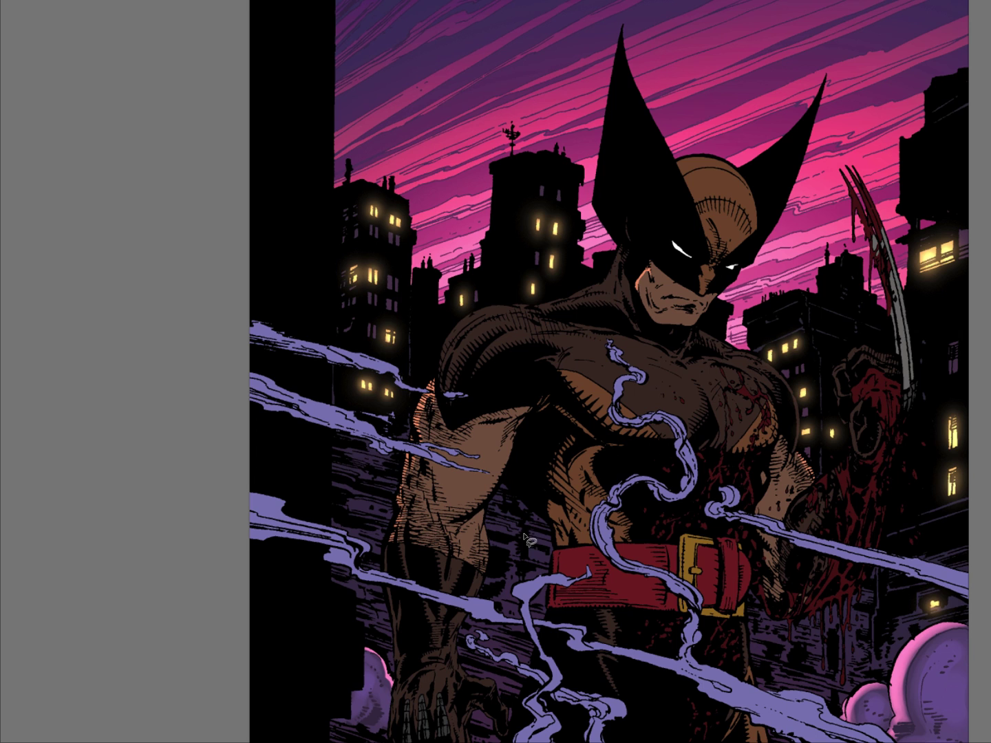
{"action": "mouse_move", "coordinate": [447, 422]}
{"action": "left_mouse_down"}
{"action": "mouse_move", "coordinate": [440, 503]}
{"action": "mouse_move", "coordinate": [469, 501]}
{"action": "mouse_move", "coordinate": [497, 428]}
{"action": "mouse_move", "coordinate": [437, 414]}
{"action": "left_mouse_up"}
{"action": "key", "text": "ctrl+h"}
{"action": "key", "text": "b"}
{"action": "key", "text": "Tab"}
{"action": "key", "text": "super+d"}
Pick the skin areas on the flats layer with the Magic Wand and copy them from the colors layer to a new transparency-locked layer
{"action": "left_click", "coordinate": [913, 568]}
{"action": "key", "text": "w"}
{"action": "left_click", "coordinate": [782, 501]}
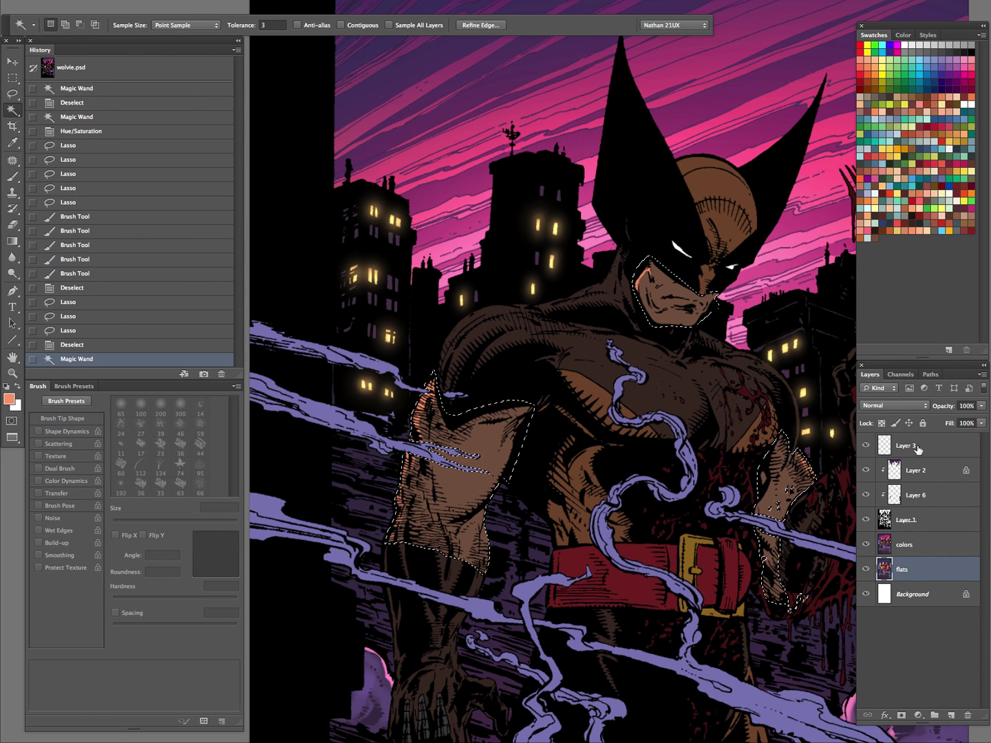
{"action": "key", "text": "ctrl+j"}
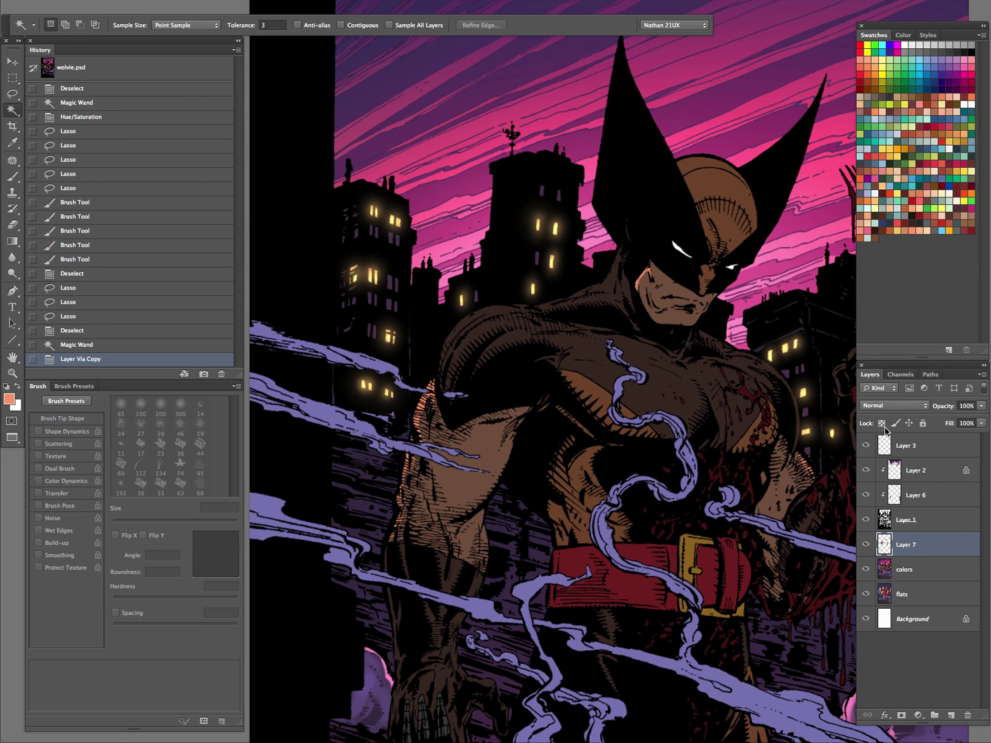
Lasso the biceps of the lowered arm and paint a soft orange glow into it with the 150 px brush
{"action": "key", "text": "l"}
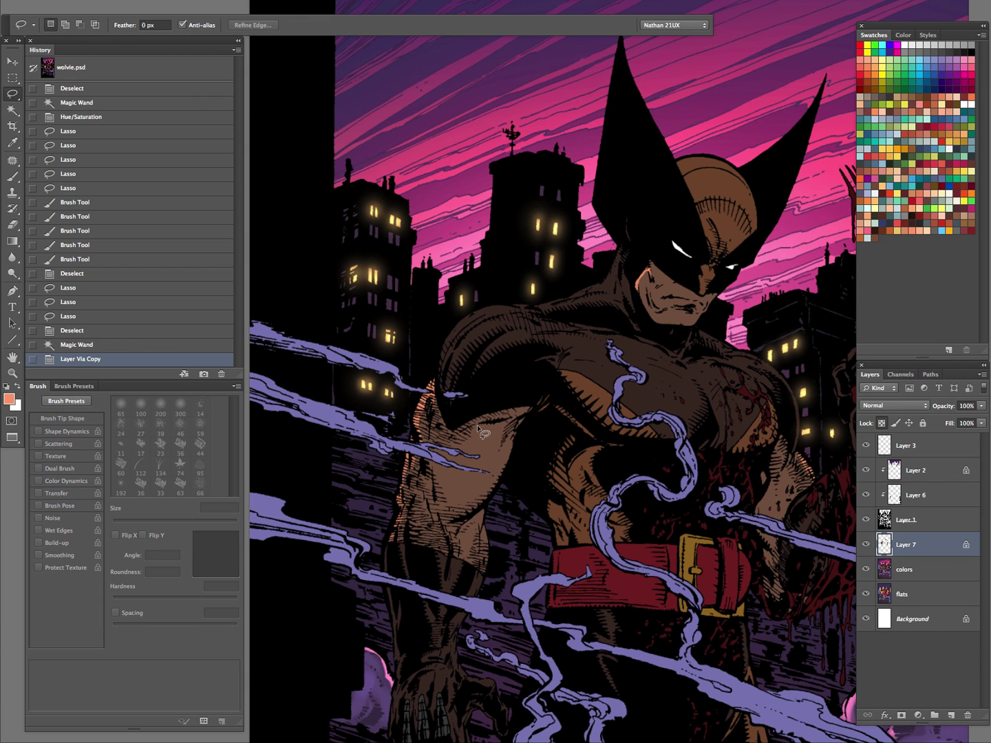
{"action": "mouse_move", "coordinate": [443, 505]}
{"action": "left_mouse_down"}
{"action": "mouse_move", "coordinate": [473, 504]}
{"action": "mouse_move", "coordinate": [501, 442]}
{"action": "mouse_move", "coordinate": [488, 426]}
{"action": "mouse_move", "coordinate": [456, 486]}
{"action": "mouse_move", "coordinate": [474, 396]}
{"action": "mouse_move", "coordinate": [459, 490]}
{"action": "left_mouse_up"}
{"action": "key", "text": "b"}
{"action": "mouse_move", "coordinate": [461, 485]}
{"action": "left_mouse_down"}
{"action": "mouse_move", "coordinate": [480, 401]}
{"action": "mouse_move", "coordinate": [461, 445]}
{"action": "left_mouse_up"}
{"action": "left_click_drag", "start_coordinate": [462, 445], "coordinate": [466, 410]}
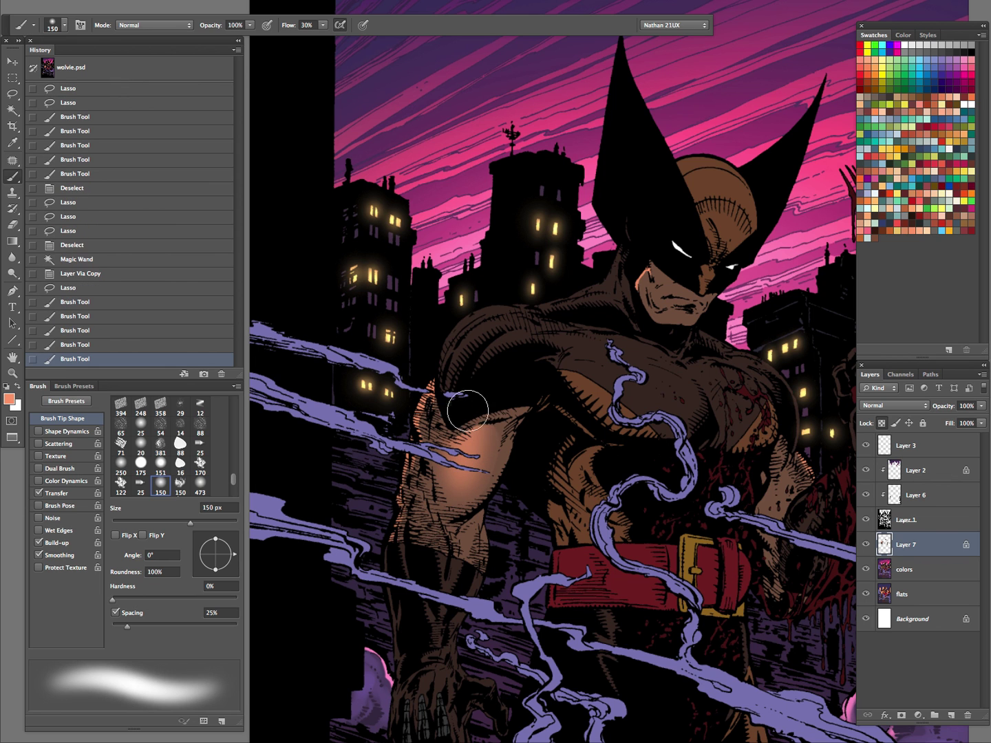
{"action": "key", "text": "l"}
{"action": "key", "text": "ctrl+d"}
Lasso a tighter shape within the lowered arm's biceps and paint its highlight with the soft brush reduced to 100 px
{"action": "left_click_drag", "start_coordinate": [454, 506], "coordinate": [485, 430]}
{"action": "key", "text": "b"}
{"action": "key", "text": "bracketleft"}
{"action": "key", "text": "bracketleft"}
{"action": "left_click_drag", "start_coordinate": [468, 399], "coordinate": [473, 416]}
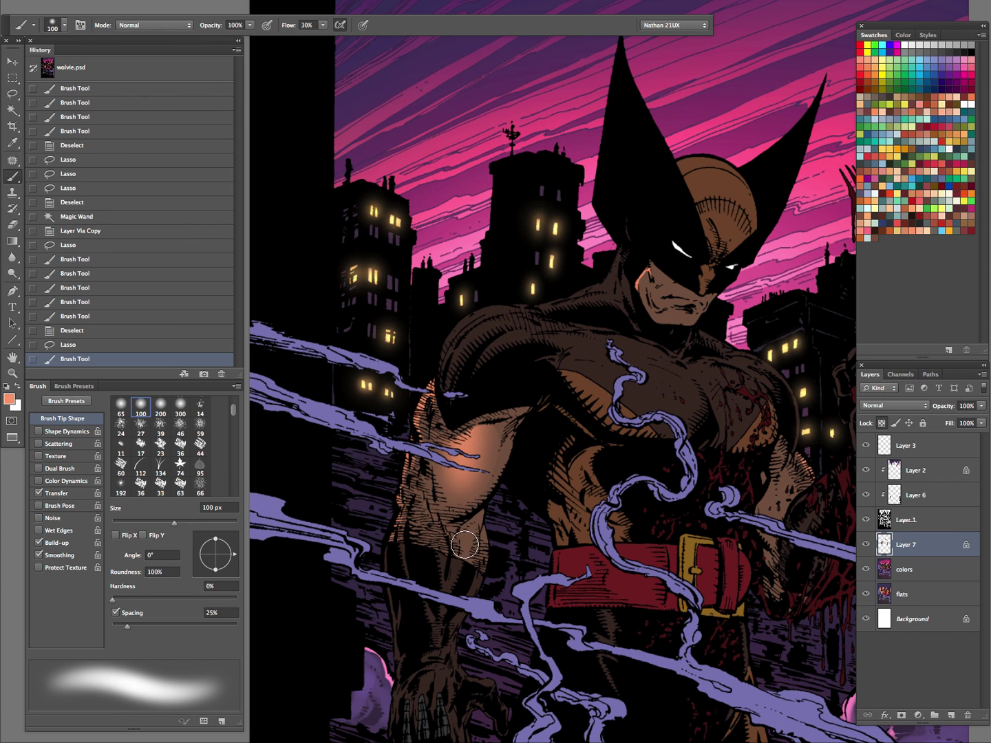
{"action": "left_click_drag", "start_coordinate": [481, 458], "coordinate": [509, 484]}
{"action": "key", "text": "ctrl+d"}
{"action": "left_click", "coordinate": [536, 496]}
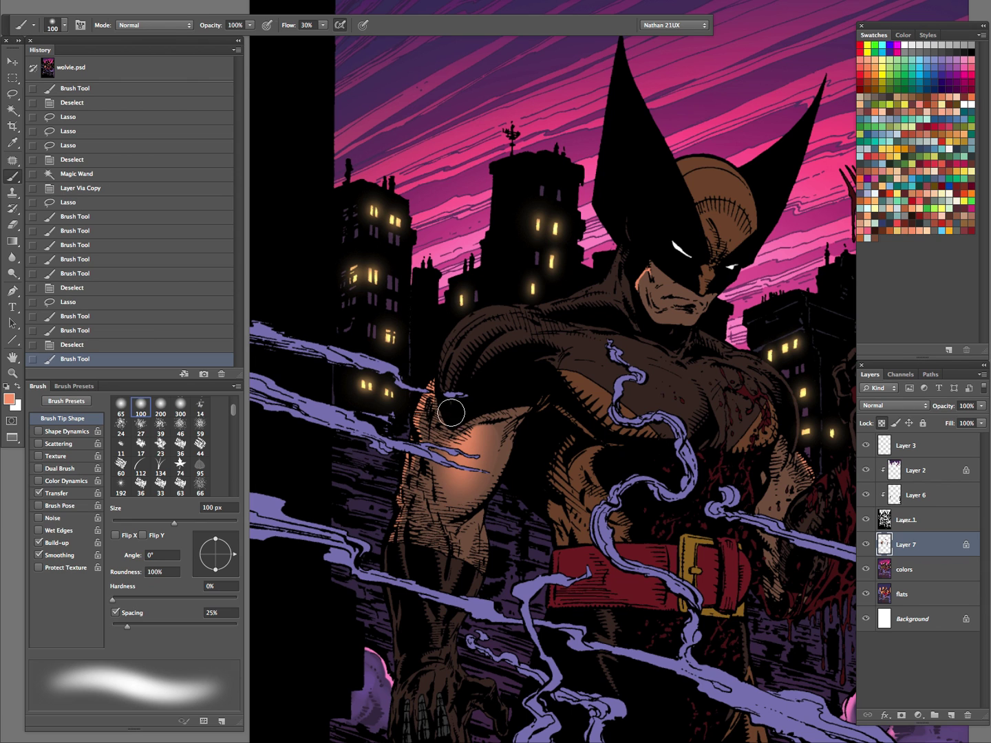
Lasso the outer upper arm just below the sleeve and brush a soft highlight into it
{"action": "key", "text": "l"}
{"action": "mouse_move", "coordinate": [424, 432]}
{"action": "left_mouse_down"}
{"action": "mouse_move", "coordinate": [443, 424]}
{"action": "mouse_move", "coordinate": [447, 433]}
{"action": "mouse_move", "coordinate": [436, 392]}
{"action": "mouse_move", "coordinate": [466, 350]}
{"action": "left_mouse_up"}
{"action": "key", "text": "b"}
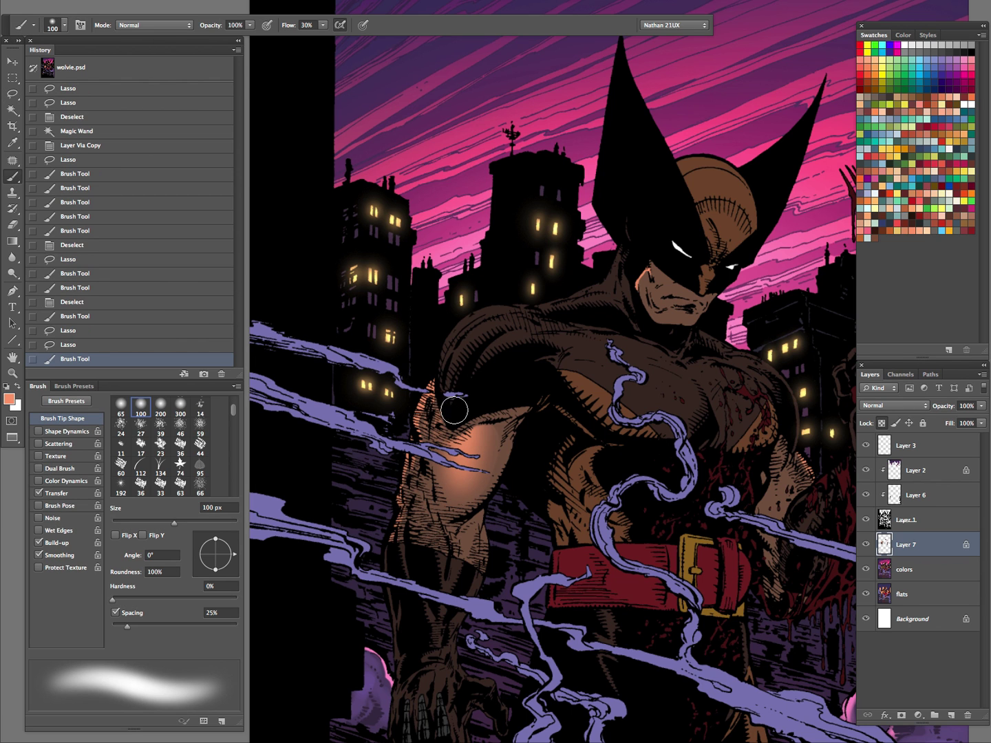
{"action": "key", "text": "l"}
{"action": "key", "text": "ctrl+d"}
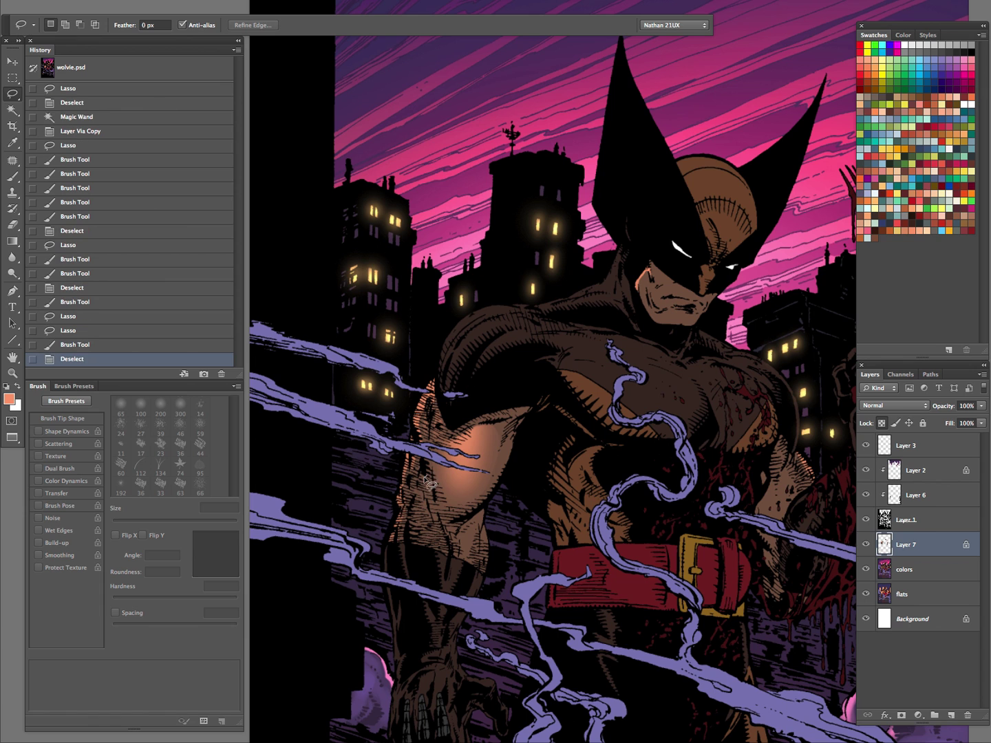
Lasso the muscle shapes in the middle of the lowered forearm and paint soft orange highlights into them
{"action": "left_click_drag", "start_coordinate": [425, 478], "coordinate": [431, 505]}
{"action": "mouse_move", "coordinate": [446, 554]}
{"action": "left_mouse_down"}
{"action": "mouse_move", "coordinate": [418, 498]}
{"action": "mouse_move", "coordinate": [415, 540]}
{"action": "mouse_move", "coordinate": [446, 561]}
{"action": "left_mouse_up"}
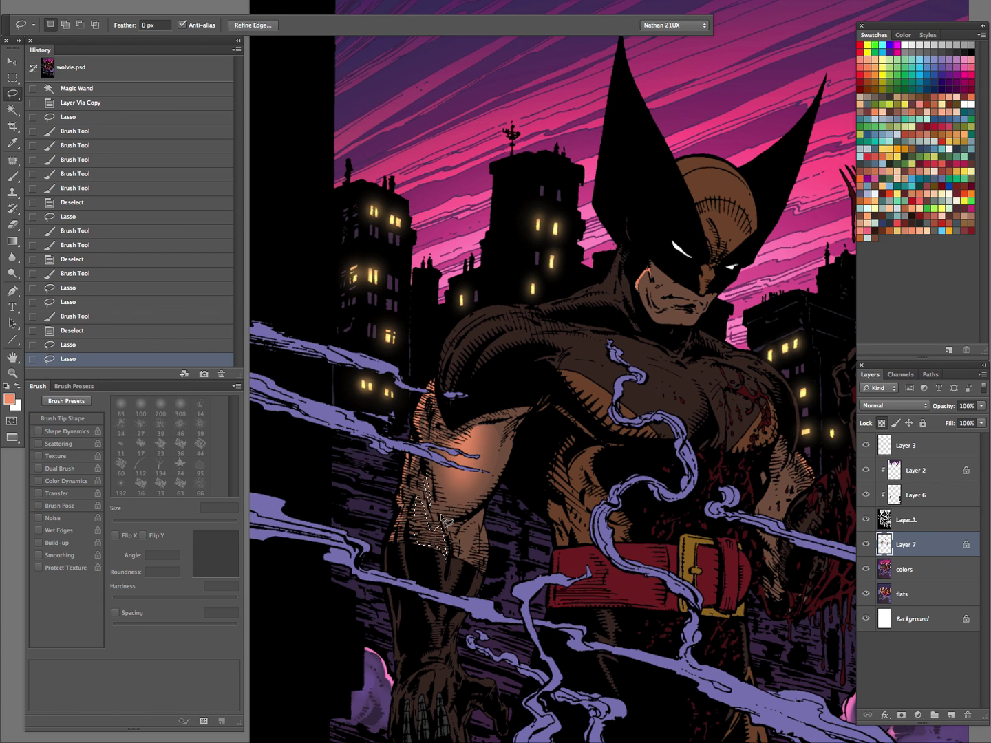
{"action": "mouse_move", "coordinate": [418, 481]}
{"action": "left_mouse_down"}
{"action": "mouse_move", "coordinate": [407, 509]}
{"action": "mouse_move", "coordinate": [414, 496]}
{"action": "mouse_move", "coordinate": [448, 584]}
{"action": "left_mouse_up"}
{"action": "key", "text": "ctrl+h"}
{"action": "key", "text": "b"}
{"action": "key", "text": "ctrl+z"}
{"action": "mouse_move", "coordinate": [435, 536]}
{"action": "left_mouse_down"}
{"action": "mouse_move", "coordinate": [462, 536]}
{"action": "mouse_move", "coordinate": [464, 564]}
{"action": "mouse_move", "coordinate": [476, 522]}
{"action": "mouse_move", "coordinate": [451, 525]}
{"action": "mouse_move", "coordinate": [456, 556]}
{"action": "mouse_move", "coordinate": [465, 523]}
{"action": "mouse_move", "coordinate": [476, 524]}
{"action": "mouse_move", "coordinate": [471, 565]}
{"action": "mouse_move", "coordinate": [470, 510]}
{"action": "mouse_move", "coordinate": [458, 611]}
{"action": "left_mouse_up"}
{"action": "key", "text": "ctrl+d"}
Lasso the inner forearm muscle shapes above the glove and brush soft highlights into them
{"action": "key", "text": "l"}
{"action": "key", "text": "b"}
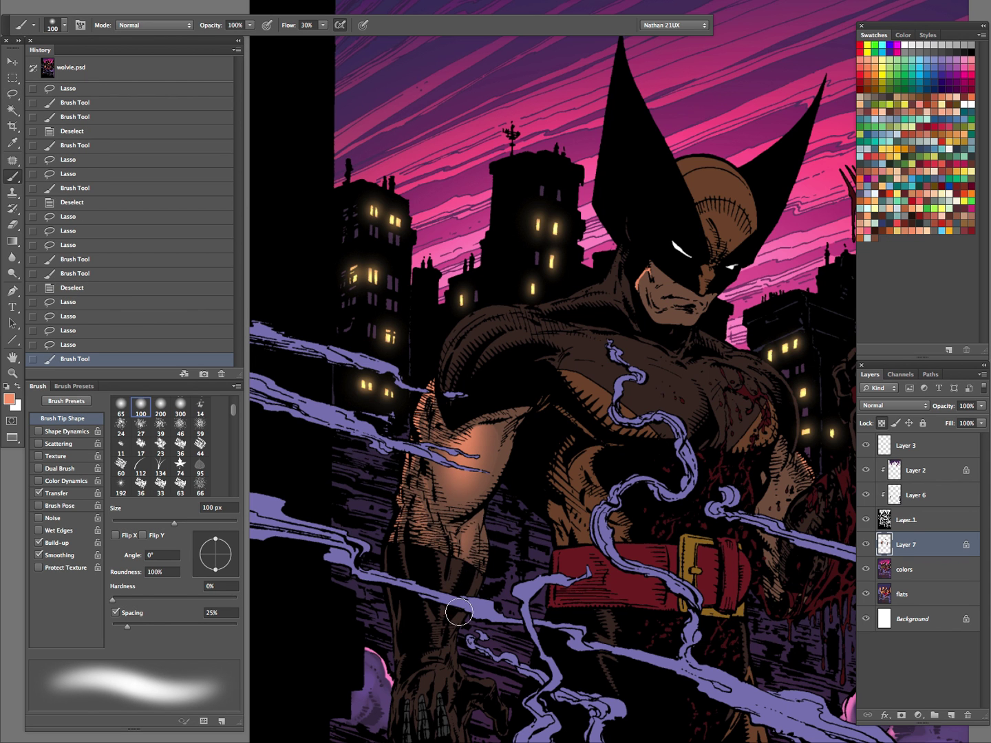
{"action": "left_click_drag", "start_coordinate": [489, 529], "coordinate": [510, 509]}
{"action": "key", "text": "l"}
{"action": "key", "text": "ctrl+d"}
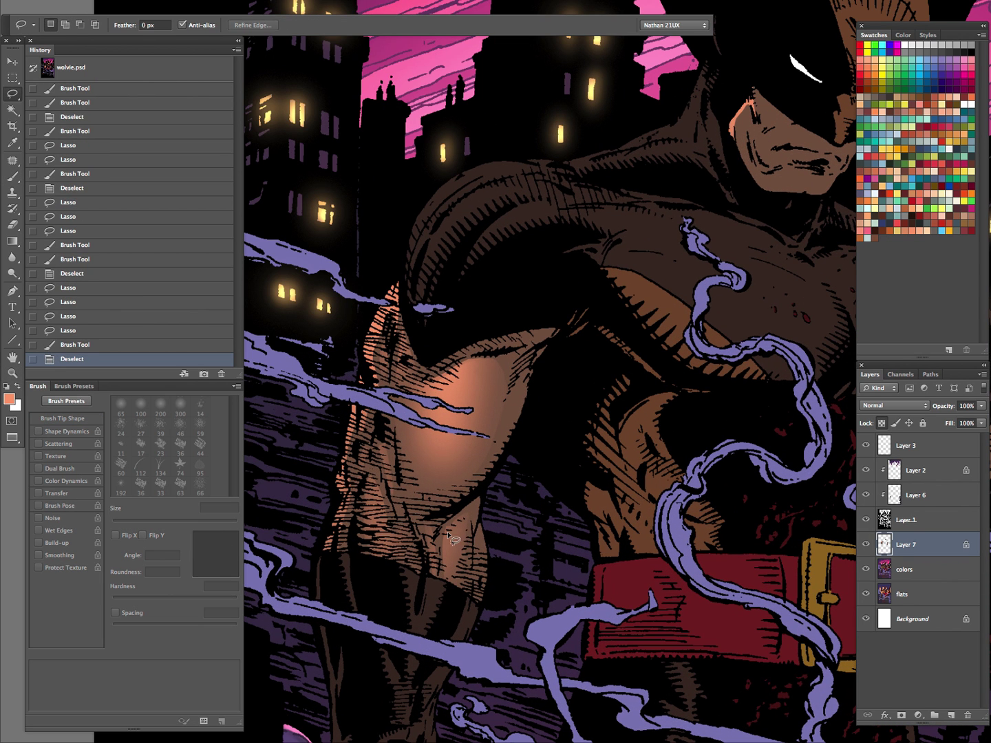
{"action": "mouse_move", "coordinate": [450, 564]}
{"action": "left_mouse_down"}
{"action": "mouse_move", "coordinate": [455, 524]}
{"action": "mouse_move", "coordinate": [501, 496]}
{"action": "left_mouse_up"}
{"action": "key", "text": "b"}
Lasso the outer forearm muscle above the glove, brush a highlight into it, and clear the selection
{"action": "key", "text": "l"}
{"action": "left_click", "coordinate": [588, 244]}
{"action": "mouse_move", "coordinate": [370, 521]}
{"action": "left_mouse_down"}
{"action": "mouse_move", "coordinate": [403, 537]}
{"action": "mouse_move", "coordinate": [380, 482]}
{"action": "left_mouse_up"}
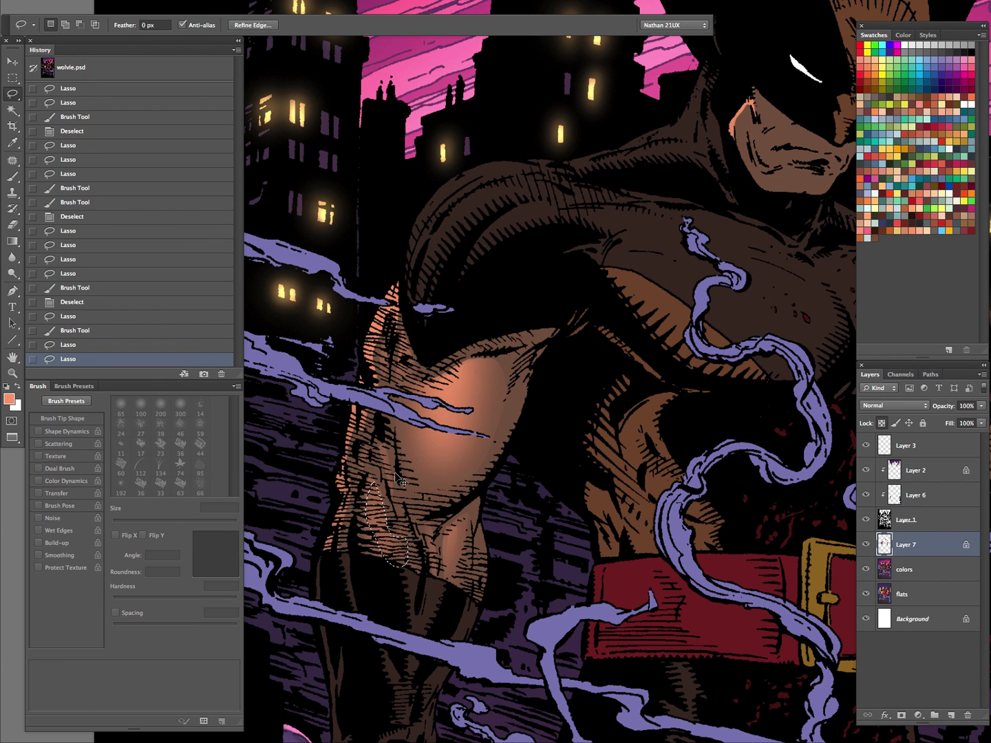
{"action": "key", "text": "b"}
{"action": "left_click_drag", "start_coordinate": [388, 529], "coordinate": [415, 552]}
{"action": "key", "text": "ctrl+d"}
Lasso the front of the biceps around the smoke wisps and brush more orange light into it
{"action": "key", "text": "l"}
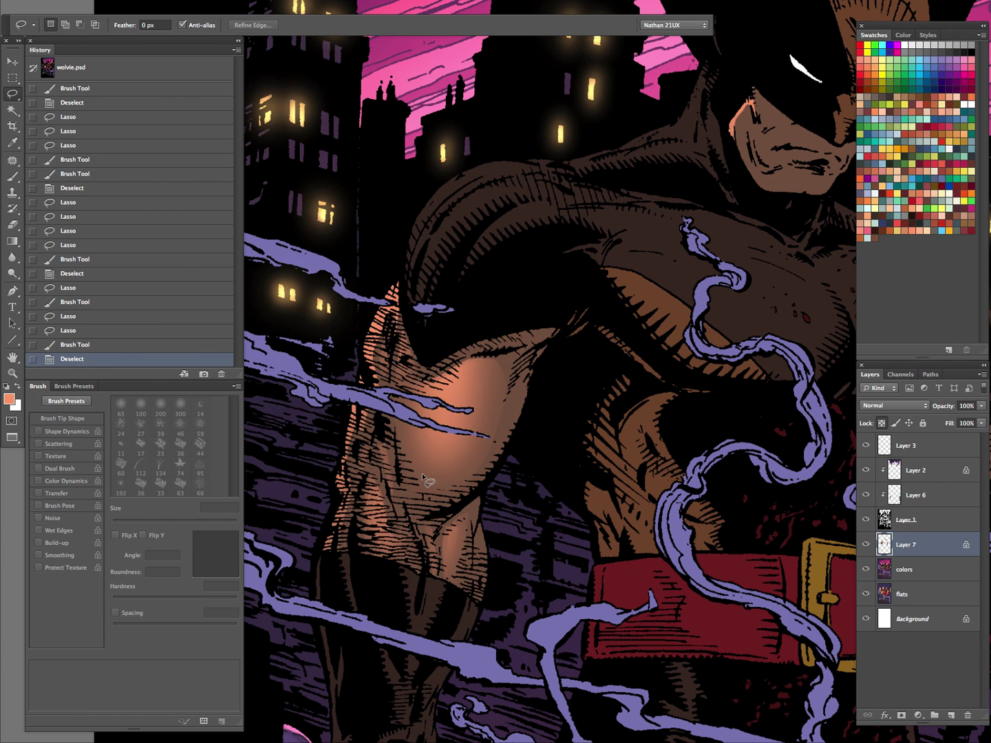
{"action": "mouse_move", "coordinate": [409, 412]}
{"action": "left_mouse_down"}
{"action": "mouse_move", "coordinate": [462, 362]}
{"action": "mouse_move", "coordinate": [444, 377]}
{"action": "left_mouse_up"}
{"action": "key", "text": "ctrl+h"}
{"action": "key", "text": "b"}
{"action": "left_click_drag", "start_coordinate": [439, 427], "coordinate": [465, 322]}
{"action": "key", "text": "ctrl+d"}
Lasso the outer side of the upper arm and repaint its soft highlight until the stroke fits, undoing the trial strokes
{"action": "key", "text": "l"}
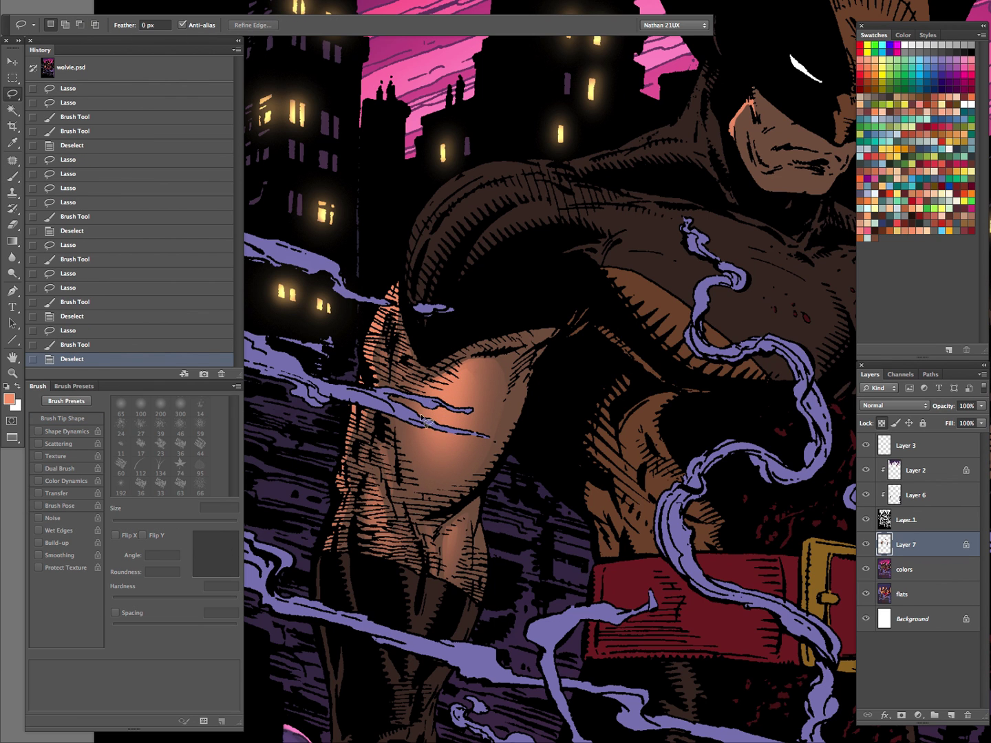
{"action": "mouse_move", "coordinate": [398, 509]}
{"action": "left_mouse_down"}
{"action": "mouse_move", "coordinate": [392, 398]}
{"action": "mouse_move", "coordinate": [389, 411]}
{"action": "left_mouse_up"}
{"action": "key", "text": "ctrl+h"}
{"action": "key", "text": "b"}
{"action": "left_click_drag", "start_coordinate": [392, 471], "coordinate": [397, 390]}
{"action": "key", "text": "ctrl+z"}
{"action": "left_click_drag", "start_coordinate": [392, 488], "coordinate": [413, 335]}
{"action": "key", "text": "ctrl+z"}
{"action": "left_click_drag", "start_coordinate": [392, 495], "coordinate": [441, 333]}
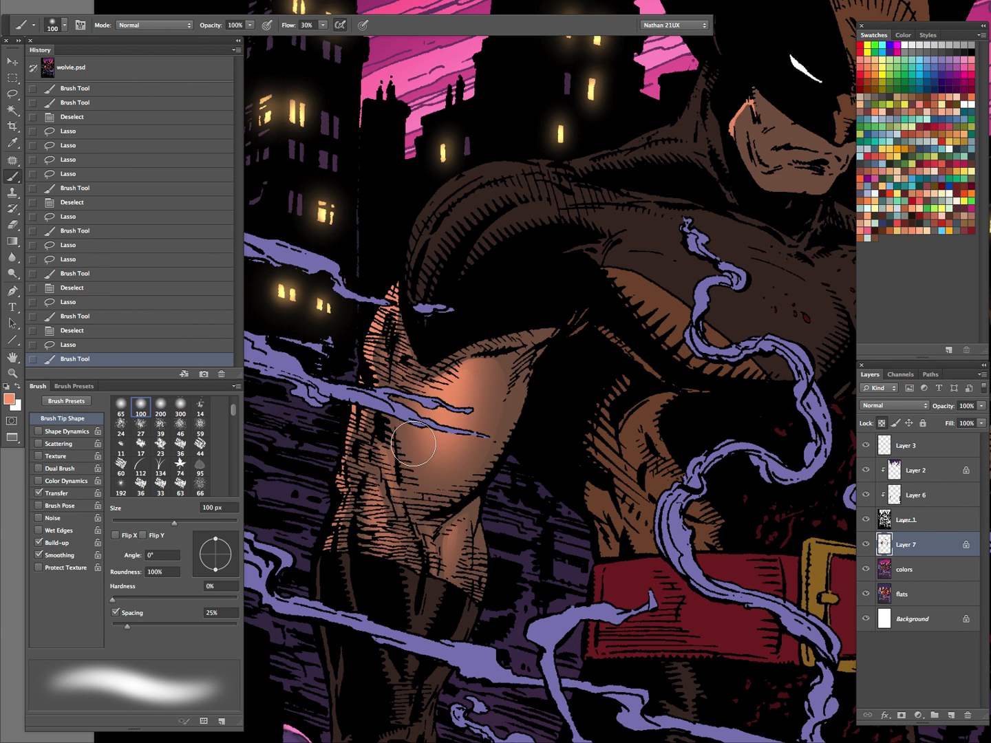
{"action": "key", "text": "l"}
{"action": "key", "text": "ctrl+d"}
Lasso the upper arm's skin along the sleeve edge toward the armpit and brush soft light into it
{"action": "left_click_drag", "start_coordinate": [530, 476], "coordinate": [559, 460]}
{"action": "key", "text": "ctrl+d"}
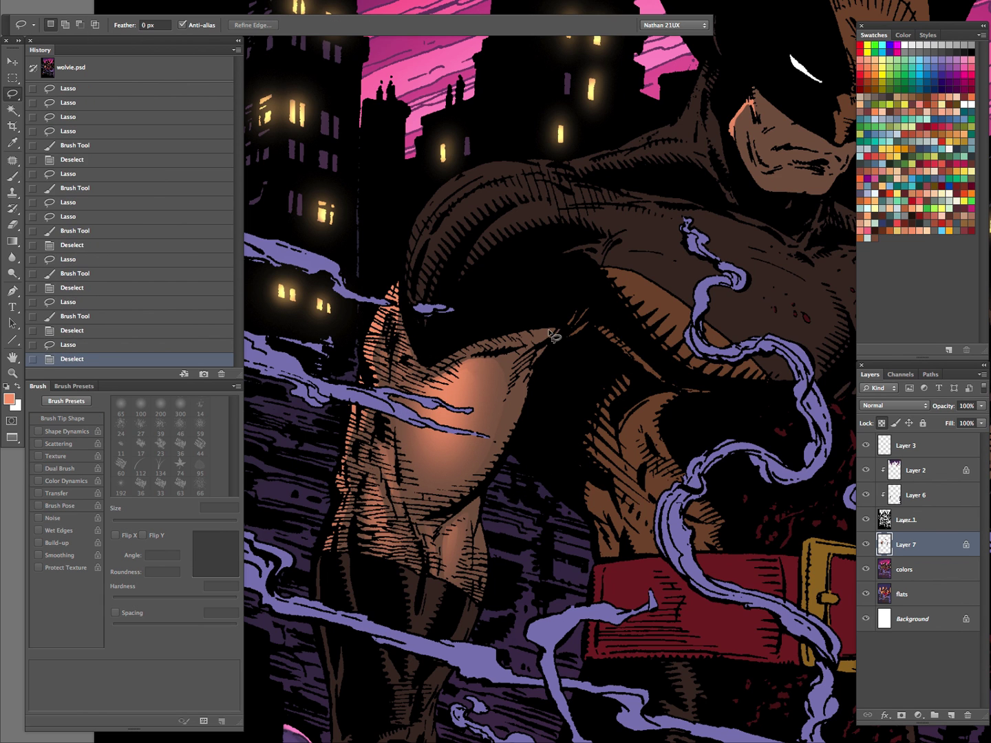
{"action": "left_click_drag", "start_coordinate": [461, 359], "coordinate": [616, 279]}
{"action": "key", "text": "b"}
Lasso the whole biceps bulge and strengthen its glow with an enlarged soft brush, then clear the selection
{"action": "key", "text": "z"}
{"action": "left_click_drag", "start_coordinate": [641, 417], "coordinate": [586, 441]}
{"action": "left_click_drag", "start_coordinate": [690, 426], "coordinate": [633, 459]}
{"action": "left_click_drag", "start_coordinate": [706, 525], "coordinate": [543, 538]}
{"action": "left_click", "coordinate": [524, 438]}
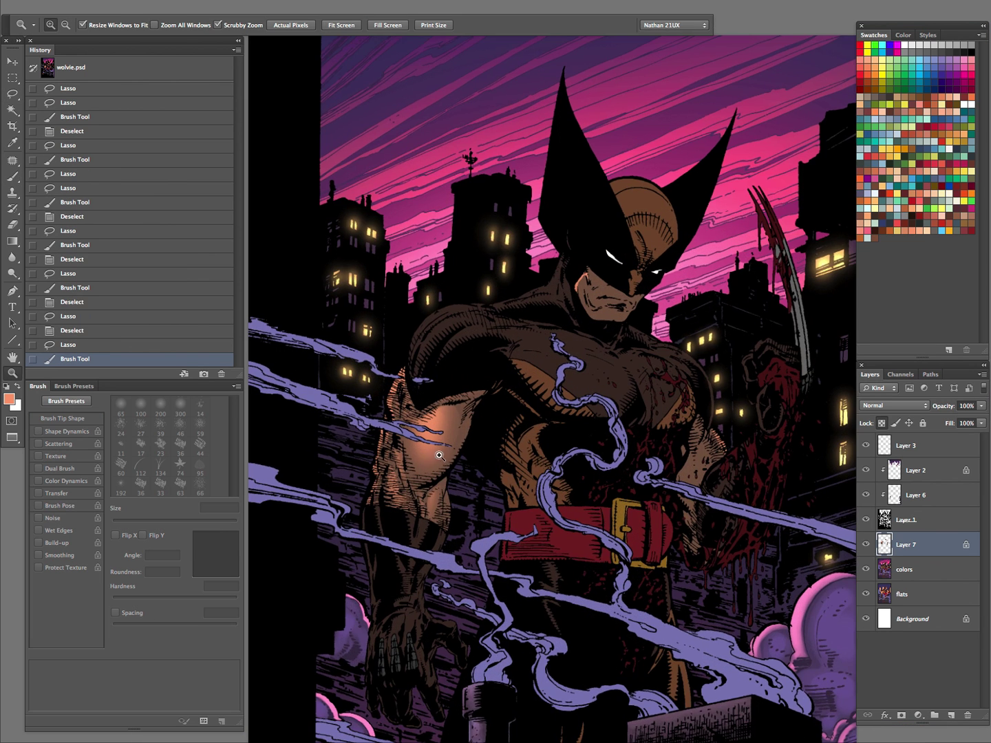
{"action": "key", "text": "l"}
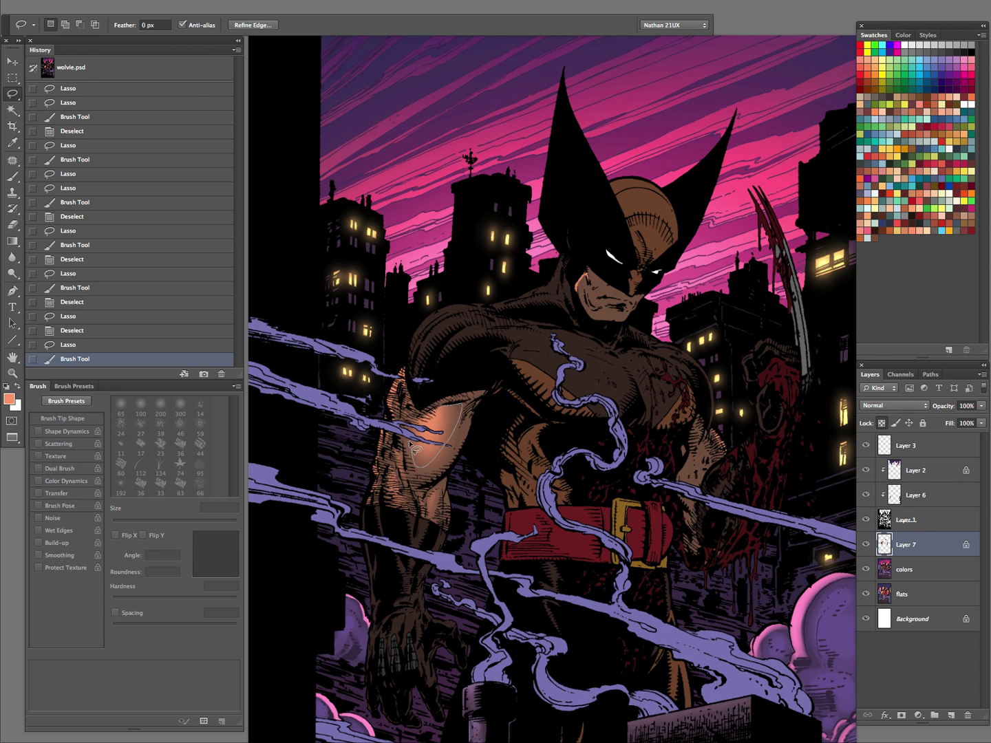
{"action": "mouse_move", "coordinate": [442, 405]}
{"action": "left_mouse_down"}
{"action": "mouse_move", "coordinate": [430, 433]}
{"action": "mouse_move", "coordinate": [462, 402]}
{"action": "mouse_move", "coordinate": [449, 459]}
{"action": "left_mouse_up"}
{"action": "key", "text": "b"}
{"action": "key", "text": "bracketright"}
{"action": "key", "text": "bracketright"}
{"action": "key", "text": "bracketright"}
{"action": "key", "text": "super+z"}
{"action": "key", "text": "l"}
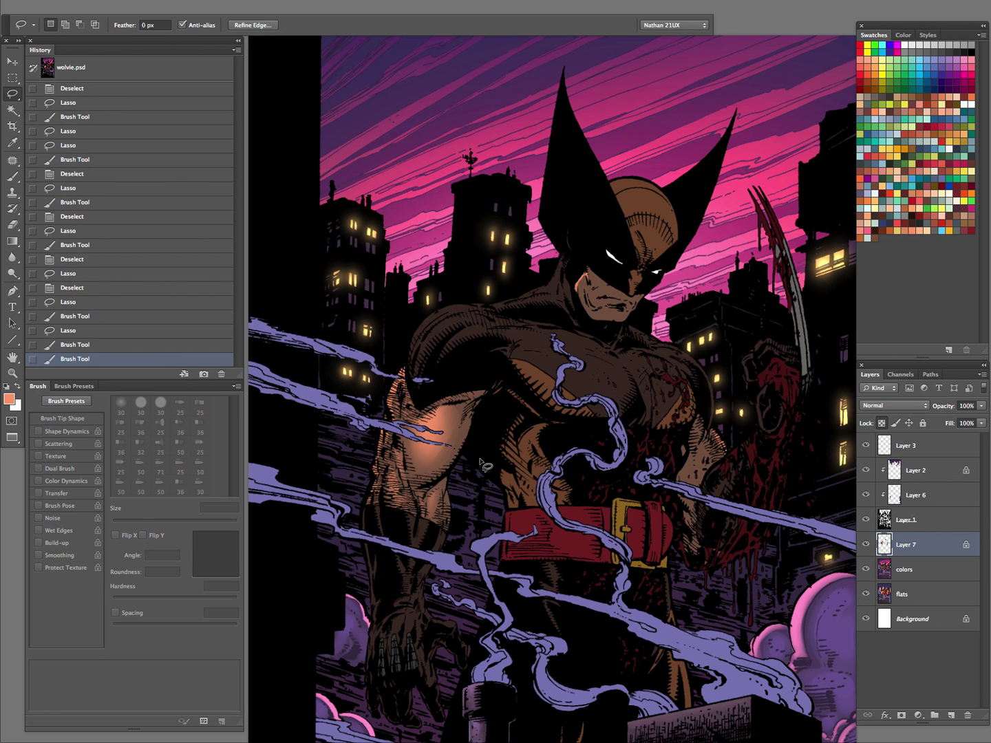
{"action": "key", "text": "super+d"}
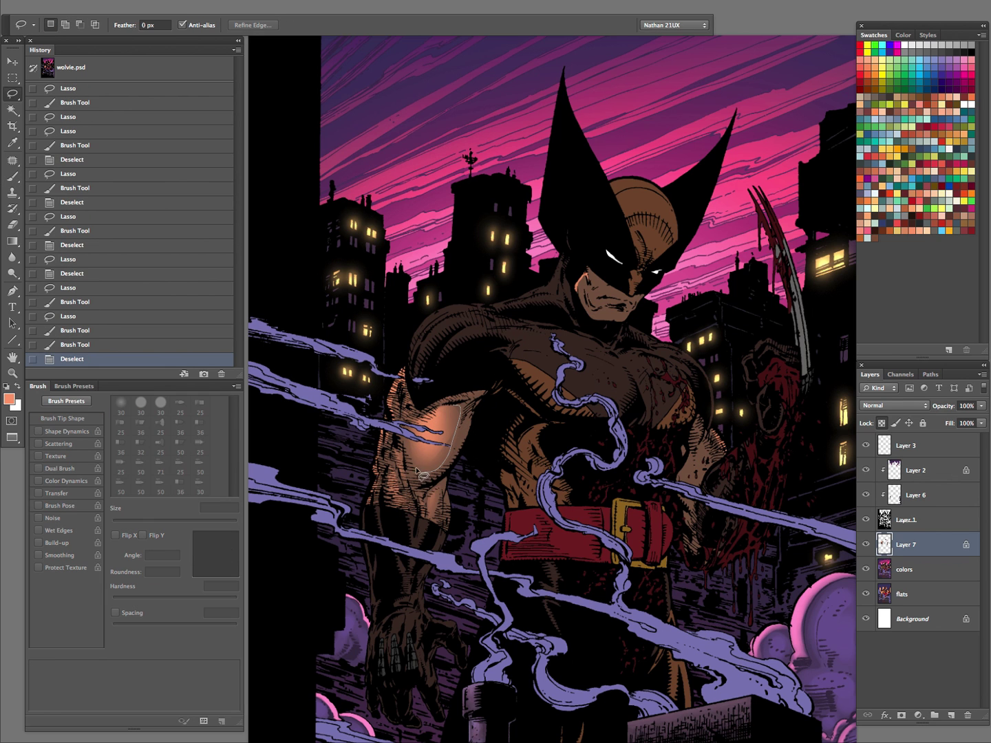
Lasso the biceps again, refine its highlight with the soft brush set back to 100 px, and deselect
{"action": "mouse_move", "coordinate": [445, 406]}
{"action": "left_mouse_down"}
{"action": "mouse_move", "coordinate": [417, 425]}
{"action": "mouse_move", "coordinate": [492, 334]}
{"action": "left_mouse_up"}
{"action": "key", "text": "super+h"}
{"action": "key", "text": "b"}
{"action": "key", "text": "super+z"}
{"action": "left_click_drag", "start_coordinate": [452, 439], "coordinate": [435, 448]}
{"action": "key", "text": "bracketleft"}
{"action": "key", "text": "bracketleft"}
{"action": "key", "text": "bracketleft"}
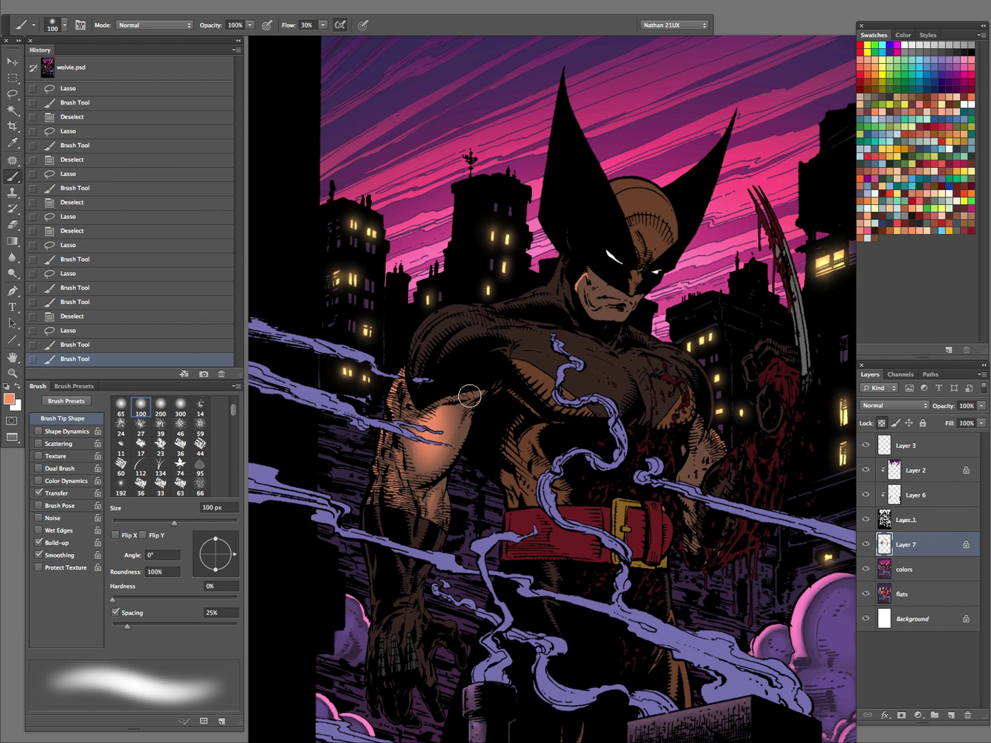
{"action": "key", "text": "l"}
{"action": "key", "text": "ctrl+d"}
Lasso the shoulder end of the lowered arm's skin and brush a soft highlight into it
{"action": "mouse_move", "coordinate": [410, 406]}
{"action": "left_mouse_down"}
{"action": "mouse_move", "coordinate": [420, 381]}
{"action": "mouse_move", "coordinate": [419, 397]}
{"action": "mouse_move", "coordinate": [479, 315]}
{"action": "left_mouse_up"}
{"action": "key", "text": "super+h"}
{"action": "key", "text": "b"}
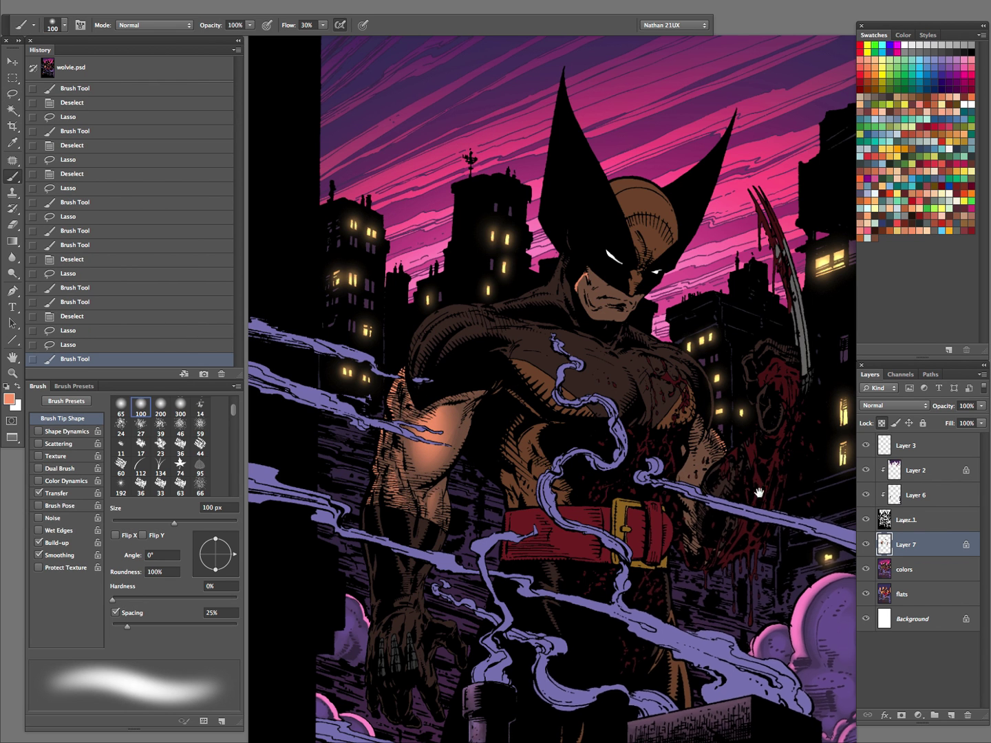
Lasso shapes on the raised arm's skin below the sleeve and paint a soft orange highlight into each
{"action": "left_click_drag", "start_coordinate": [758, 493], "coordinate": [606, 455]}
{"action": "key", "text": "z"}
{"action": "left_click", "coordinate": [601, 426]}
{"action": "key", "text": "l"}
{"action": "key", "text": "ctrl+d"}
{"action": "mouse_move", "coordinate": [520, 377]}
{"action": "left_mouse_down"}
{"action": "mouse_move", "coordinate": [512, 368]}
{"action": "mouse_move", "coordinate": [526, 343]}
{"action": "mouse_move", "coordinate": [514, 361]}
{"action": "mouse_move", "coordinate": [581, 267]}
{"action": "left_mouse_up"}
{"action": "key", "text": "b"}
{"action": "key", "text": "ctrl+d"}
{"action": "key", "text": "l"}
{"action": "key", "text": "b"}
{"action": "key", "text": "l"}
{"action": "key", "text": "ctrl+d"}
Lasso several muscle shapes down the raised arm to the elbow and paint highlights, reducing the soft brush to 90 px
{"action": "left_click_drag", "start_coordinate": [550, 433], "coordinate": [551, 435]}
{"action": "mouse_move", "coordinate": [533, 386]}
{"action": "left_mouse_down"}
{"action": "mouse_move", "coordinate": [542, 426]}
{"action": "mouse_move", "coordinate": [531, 465]}
{"action": "mouse_move", "coordinate": [490, 478]}
{"action": "left_mouse_up"}
{"action": "left_click_drag", "start_coordinate": [525, 410], "coordinate": [531, 391]}
{"action": "mouse_move", "coordinate": [512, 504]}
{"action": "left_mouse_down"}
{"action": "mouse_move", "coordinate": [510, 526]}
{"action": "mouse_move", "coordinate": [497, 509]}
{"action": "left_mouse_up"}
{"action": "mouse_move", "coordinate": [512, 543]}
{"action": "left_mouse_down"}
{"action": "mouse_move", "coordinate": [523, 564]}
{"action": "mouse_move", "coordinate": [509, 530]}
{"action": "left_mouse_up"}
{"action": "key", "text": "super+h"}
{"action": "key", "text": "b"}
{"action": "mouse_move", "coordinate": [534, 413]}
{"action": "left_mouse_down"}
{"action": "mouse_move", "coordinate": [531, 444]}
{"action": "mouse_move", "coordinate": [510, 430]}
{"action": "mouse_move", "coordinate": [534, 444]}
{"action": "mouse_move", "coordinate": [542, 435]}
{"action": "left_mouse_up"}
{"action": "key", "text": "bracketleft"}
{"action": "left_click_drag", "start_coordinate": [510, 523], "coordinate": [530, 549]}
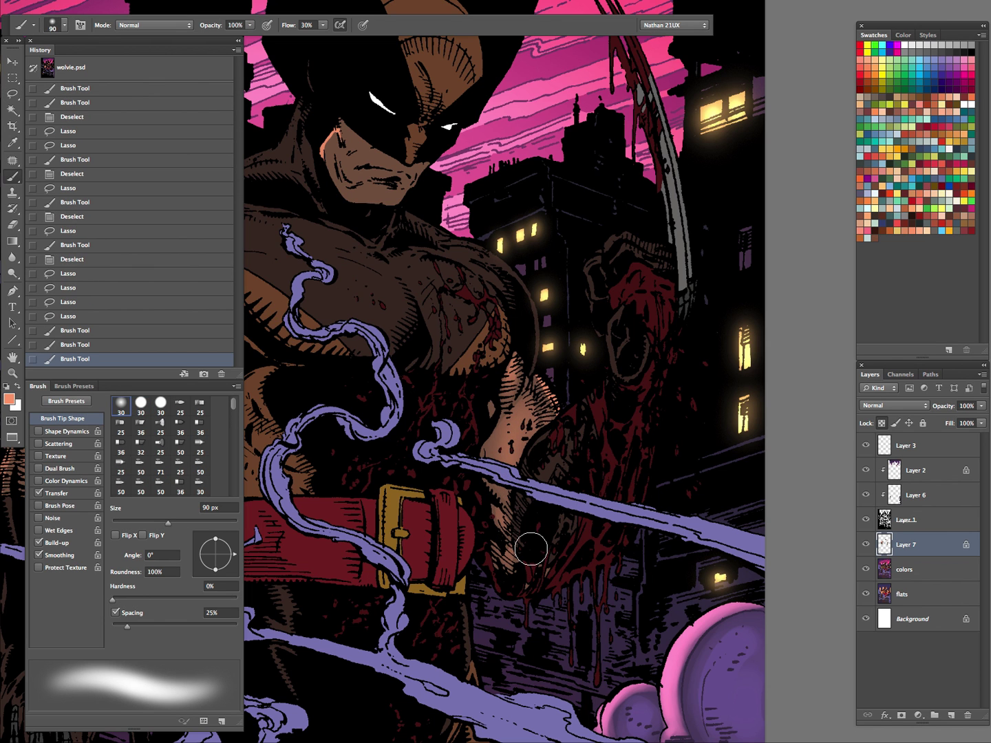
Lasso muscle shapes on the bare arm near the elbow and paint soft orange highlights, reducing the brush to 70 px
{"action": "key", "text": "l"}
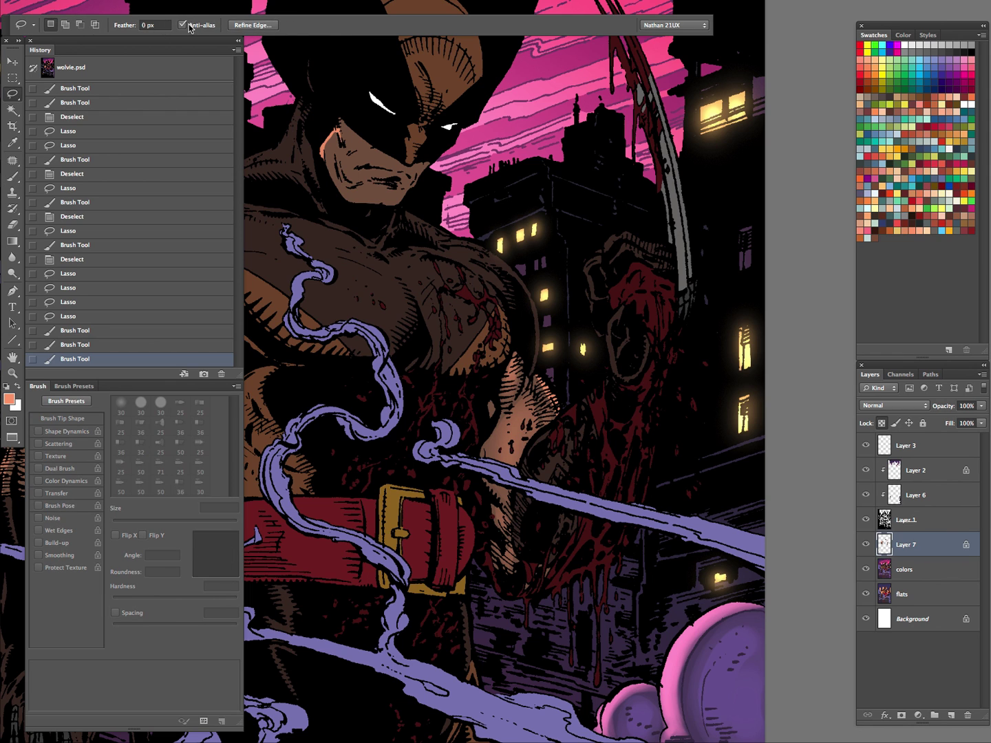
{"action": "key", "text": "ctrl+d"}
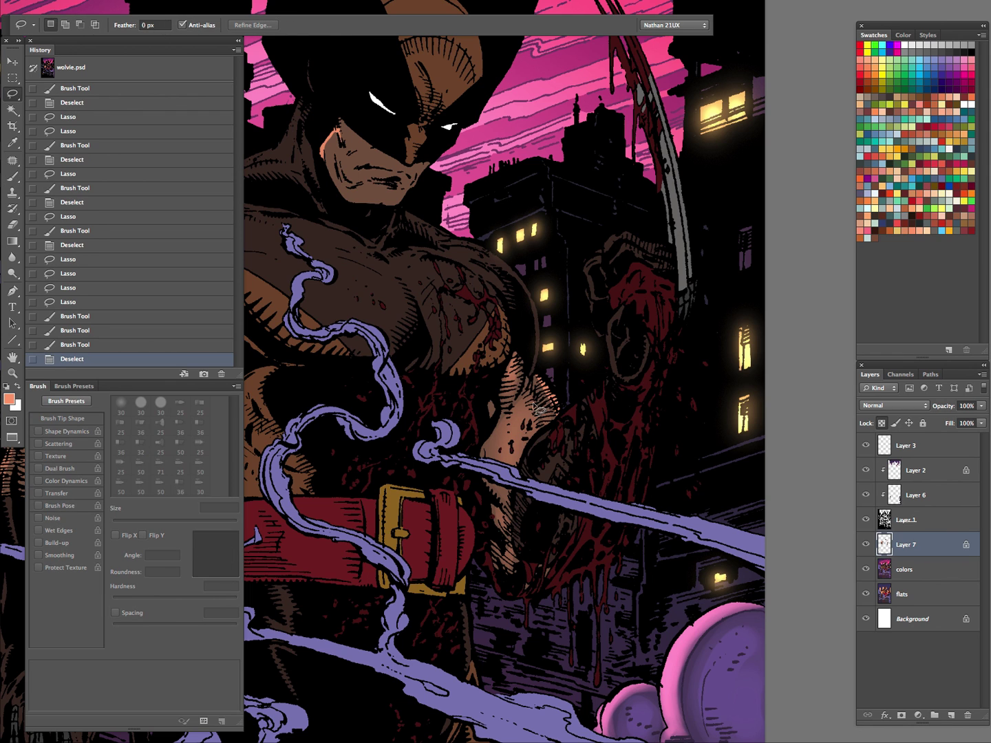
{"action": "mouse_move", "coordinate": [502, 482]}
{"action": "left_mouse_down"}
{"action": "mouse_move", "coordinate": [538, 415]}
{"action": "mouse_move", "coordinate": [503, 446]}
{"action": "mouse_move", "coordinate": [509, 424]}
{"action": "mouse_move", "coordinate": [485, 460]}
{"action": "mouse_move", "coordinate": [554, 423]}
{"action": "left_mouse_up"}
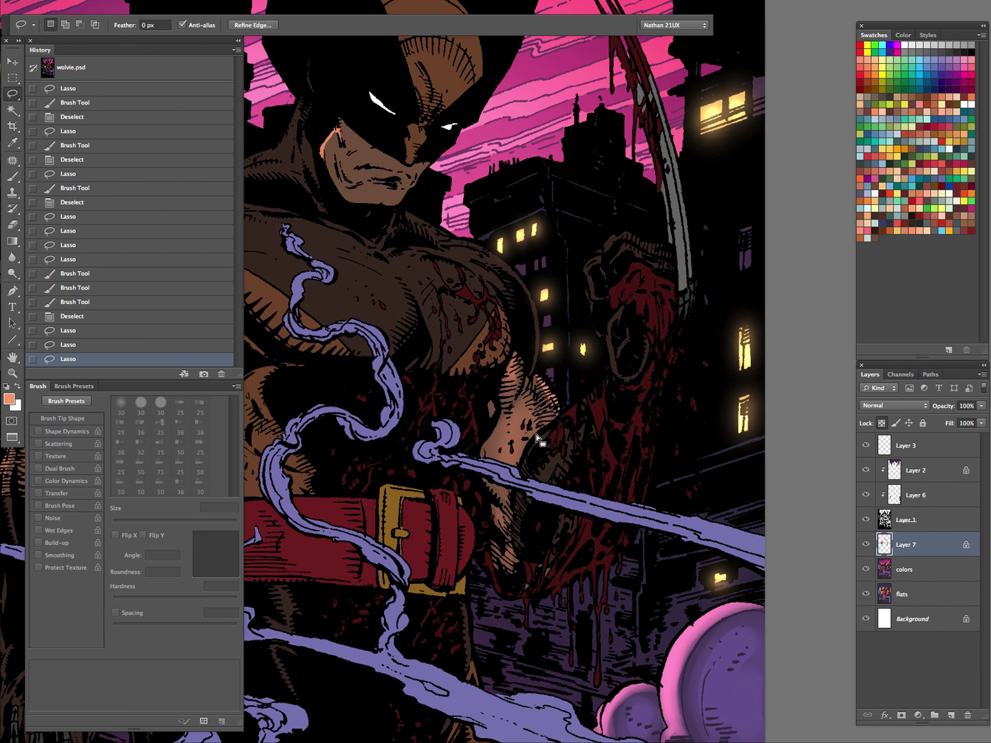
{"action": "key", "text": "b"}
{"action": "key", "text": "bracketright"}
{"action": "mouse_move", "coordinate": [510, 461]}
{"action": "left_mouse_down"}
{"action": "mouse_move", "coordinate": [524, 423]}
{"action": "mouse_move", "coordinate": [512, 422]}
{"action": "mouse_move", "coordinate": [523, 463]}
{"action": "left_mouse_up"}
{"action": "key", "text": "bracketleft"}
{"action": "key", "text": "bracketleft"}
{"action": "key", "text": "bracketleft"}
{"action": "key", "text": "bracketleft"}
{"action": "left_click_drag", "start_coordinate": [543, 410], "coordinate": [548, 443]}
{"action": "key", "text": "l"}
{"action": "key", "text": "ctrl+d"}
Lasso two more small areas of the forearm skin, brush a soft highlight into each, and deselect
{"action": "left_click_drag", "start_coordinate": [511, 522], "coordinate": [514, 524]}
{"action": "key", "text": "b"}
{"action": "left_click_drag", "start_coordinate": [519, 460], "coordinate": [549, 477]}
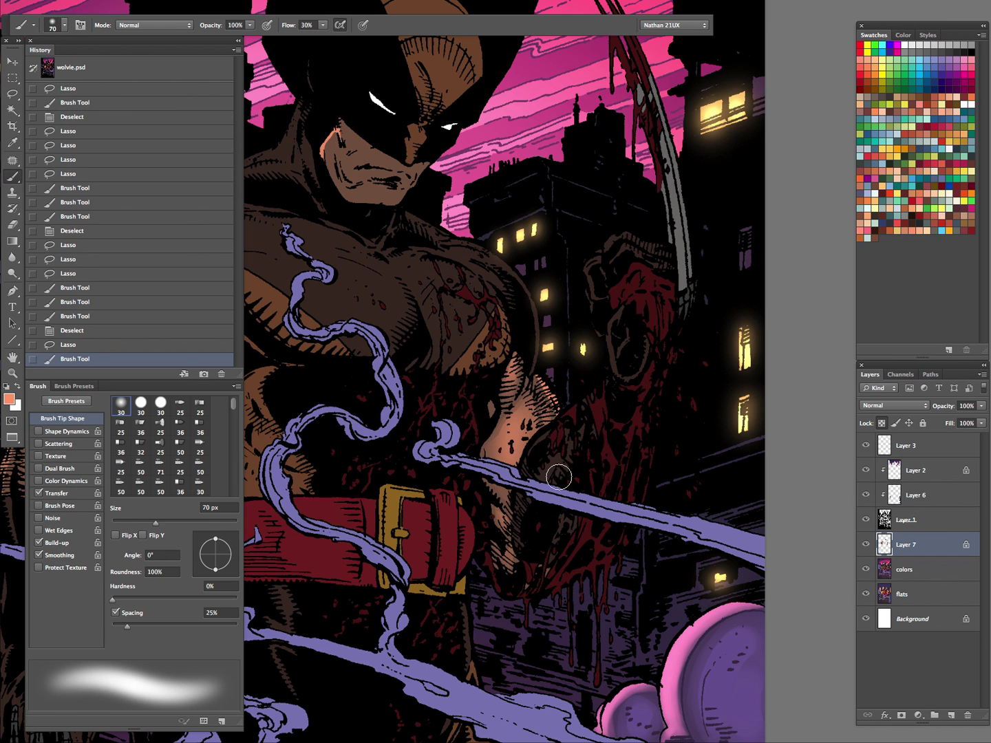
{"action": "key", "text": "l"}
{"action": "key", "text": "ctrl+d"}
{"action": "left_click_drag", "start_coordinate": [517, 365], "coordinate": [586, 271]}
{"action": "key", "text": "b"}
{"action": "key", "text": "Tab"}
{"action": "key", "text": "Tab"}
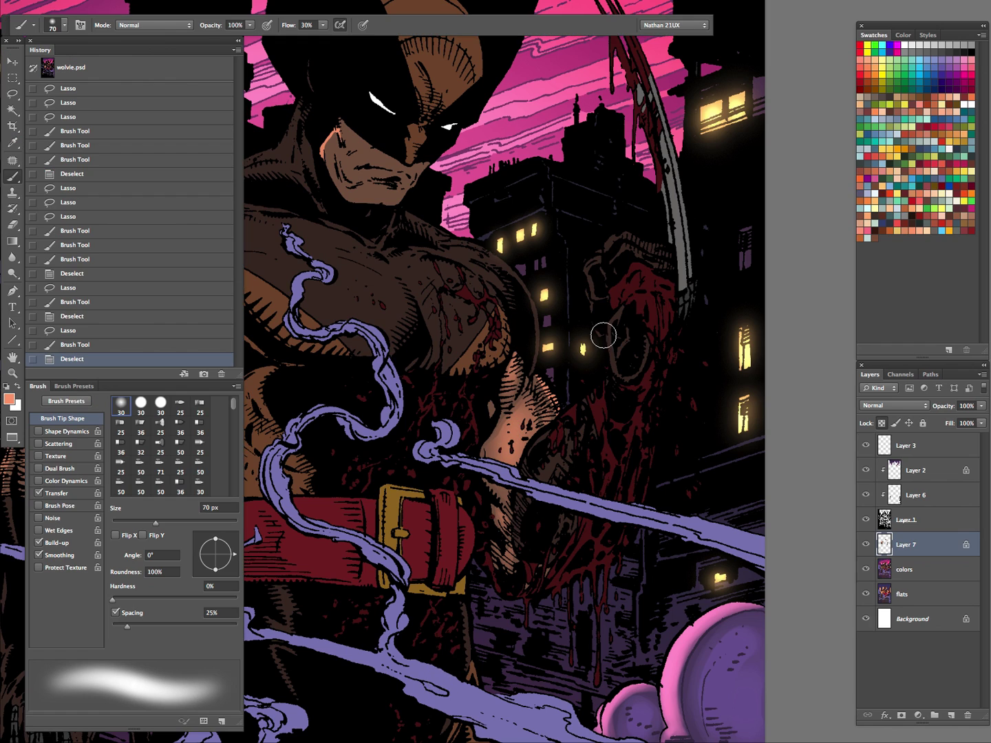
Lasso the lower face skin inside the rim light, from the cheek down to the chin and along the mask edge
{"action": "scroll", "coordinate": [601, 336], "scroll_direction": "up", "scroll_amount": 5}
{"action": "scroll", "coordinate": [601, 337], "scroll_direction": "left", "scroll_amount": 2}
{"action": "key", "text": "z"}
{"action": "mouse_move", "coordinate": [508, 386]}
{"action": "left_mouse_down"}
{"action": "mouse_move", "coordinate": [537, 382]}
{"action": "mouse_move", "coordinate": [515, 488]}
{"action": "mouse_move", "coordinate": [506, 466]}
{"action": "left_mouse_up"}
{"action": "key", "text": "l"}
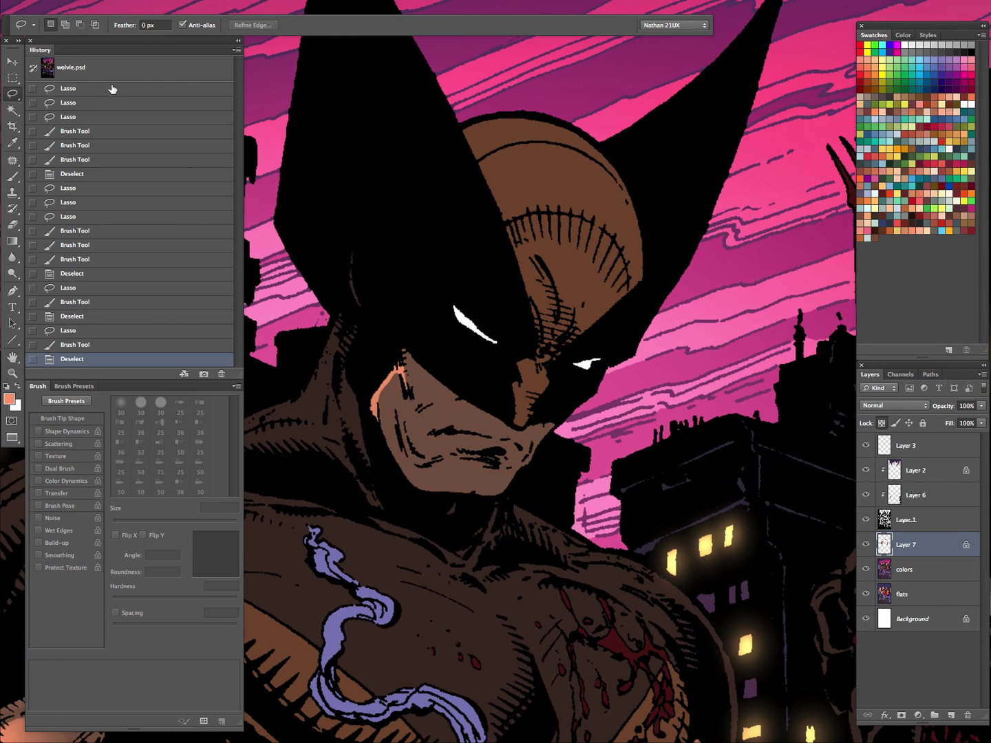
{"action": "left_click", "coordinate": [11, 94]}
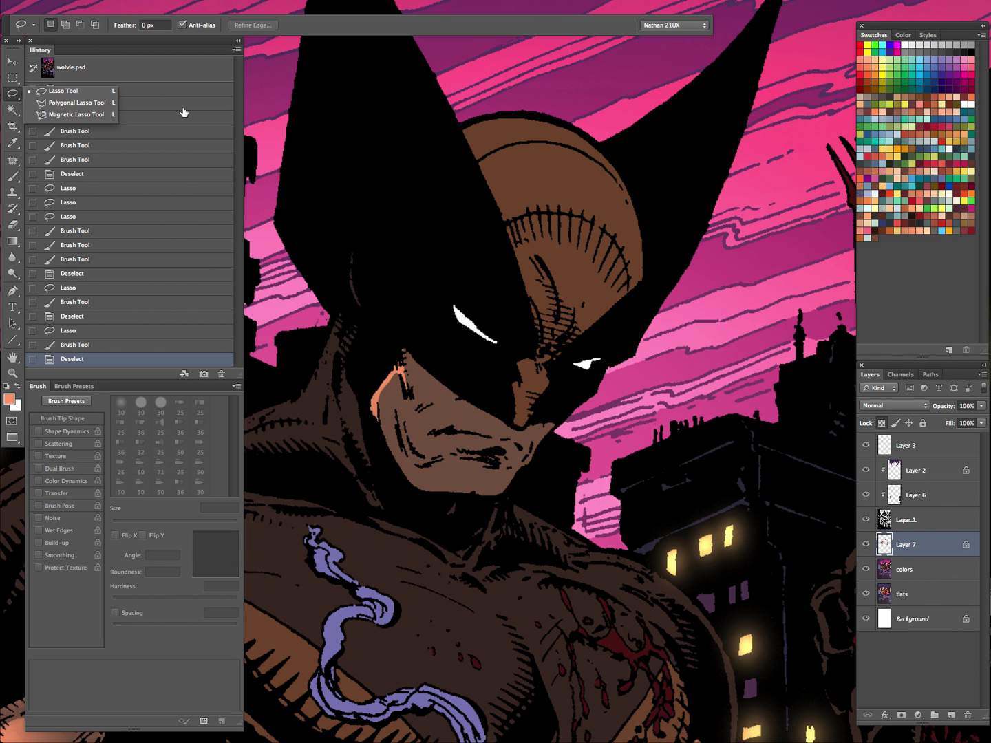
{"action": "left_click", "coordinate": [385, 32]}
{"action": "key", "text": "z"}
{"action": "mouse_move", "coordinate": [481, 409]}
{"action": "left_mouse_down"}
{"action": "mouse_move", "coordinate": [522, 409]}
{"action": "mouse_move", "coordinate": [463, 435]}
{"action": "left_mouse_up"}
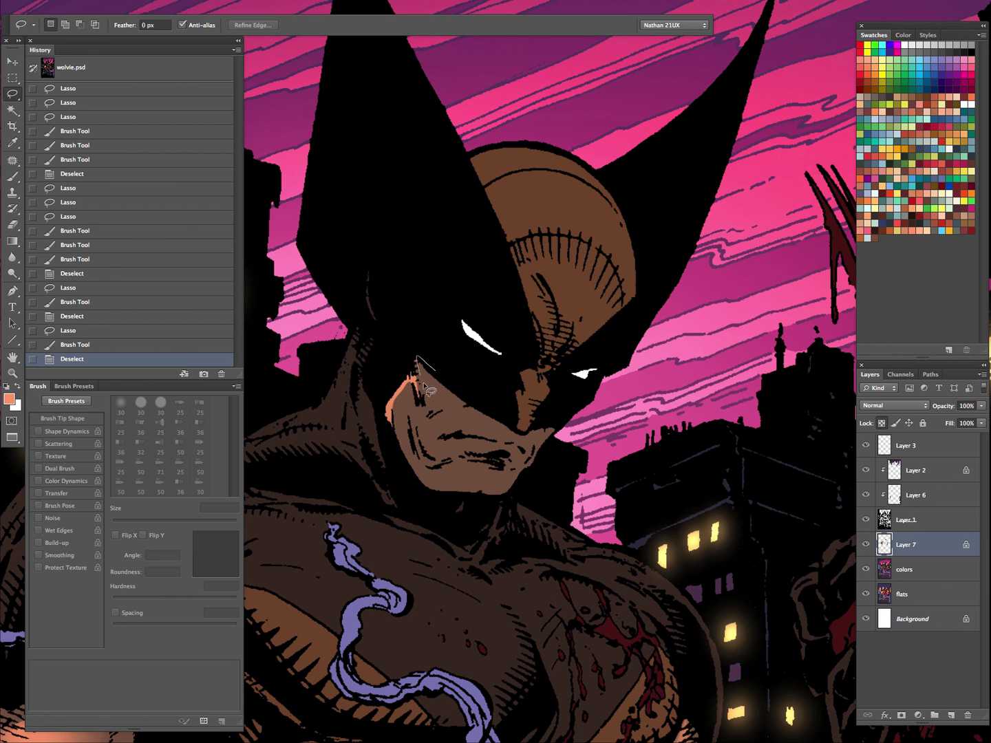
{"action": "mouse_move", "coordinate": [399, 422]}
{"action": "left_mouse_down"}
{"action": "mouse_move", "coordinate": [415, 465]}
{"action": "mouse_move", "coordinate": [494, 490]}
{"action": "mouse_move", "coordinate": [470, 492]}
{"action": "left_mouse_up"}
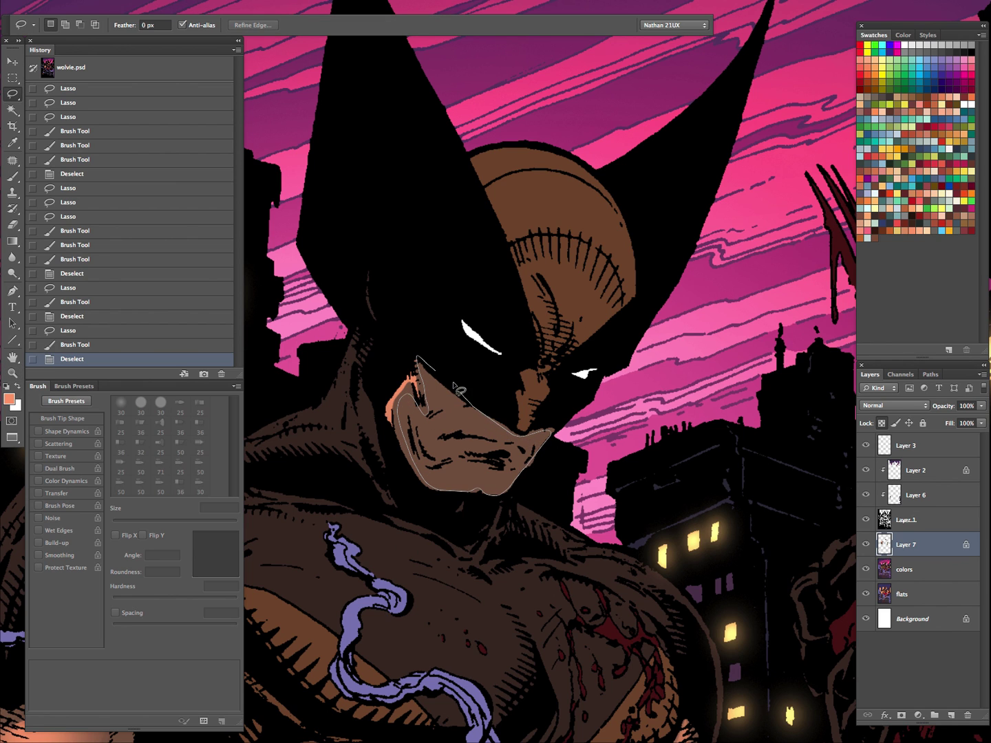
{"action": "left_click_drag", "start_coordinate": [454, 387], "coordinate": [459, 393]}
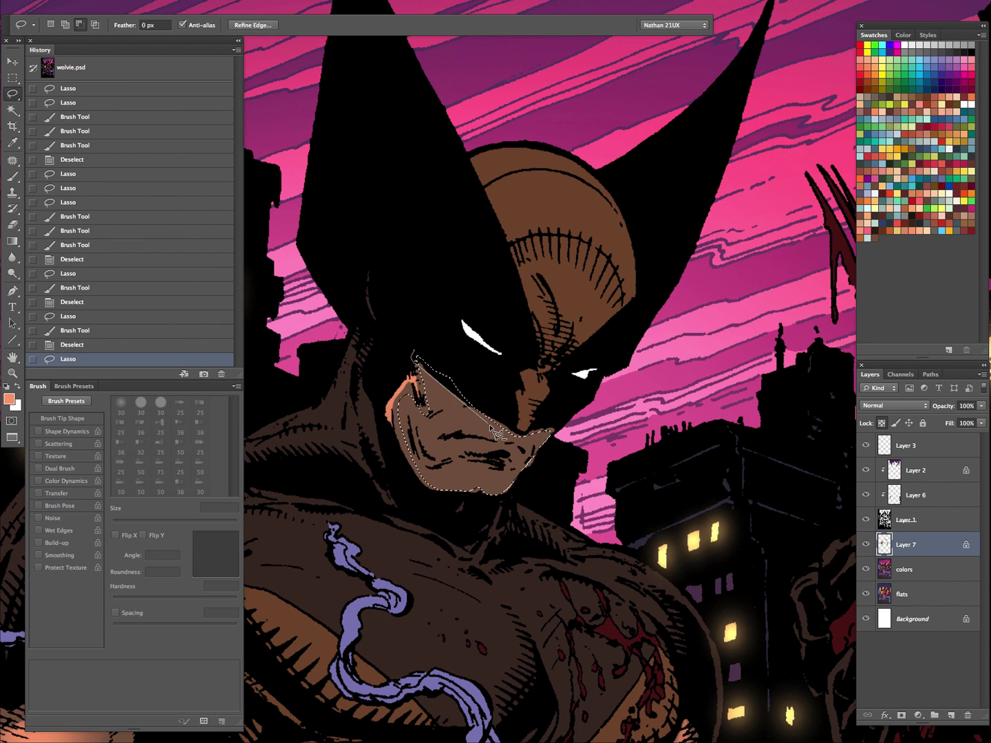
Subtract the mask edge, the shadows around the mouth and the cheek crease from the face selection
{"action": "left_click", "coordinate": [509, 440], "text": "alt"}
{"action": "left_click", "coordinate": [569, 432], "text": "alt"}
{"action": "key", "text": "alt"}
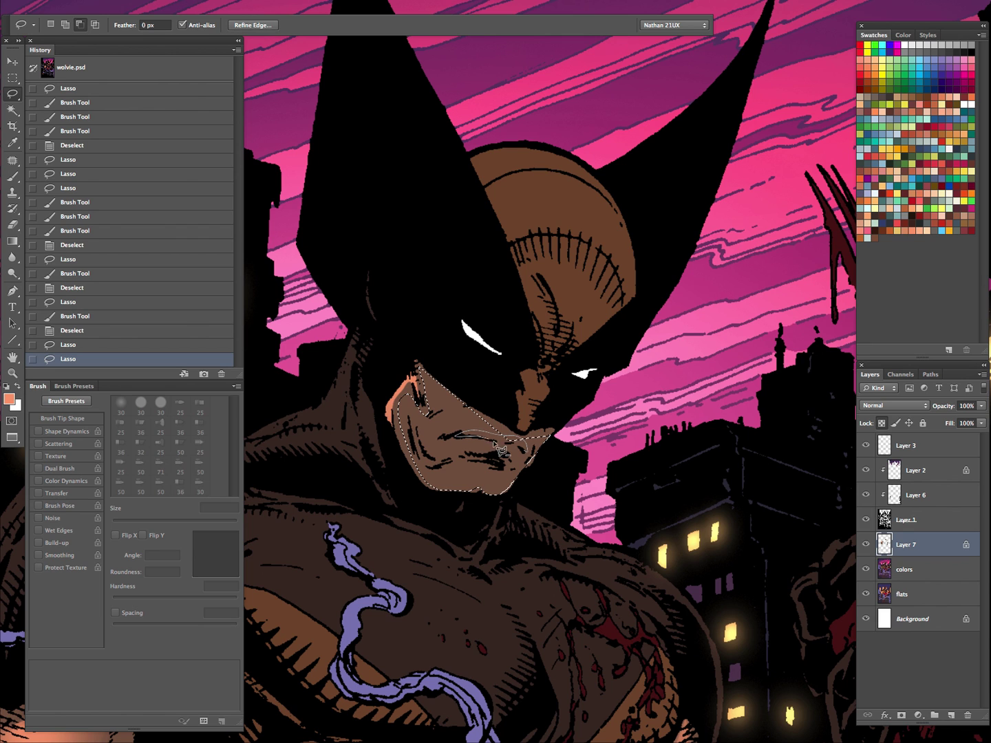
{"action": "left_click_drag", "start_coordinate": [529, 458], "coordinate": [530, 459]}
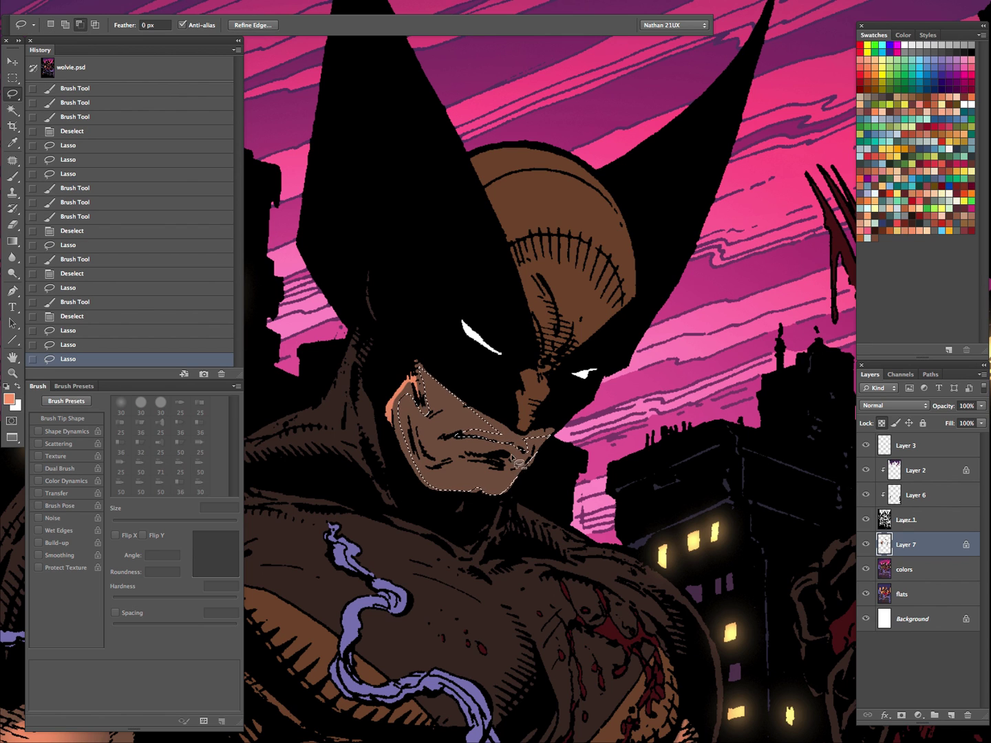
{"action": "mouse_move", "coordinate": [500, 453]}
{"action": "left_mouse_down"}
{"action": "mouse_move", "coordinate": [535, 459]}
{"action": "mouse_move", "coordinate": [513, 467]}
{"action": "left_mouse_up"}
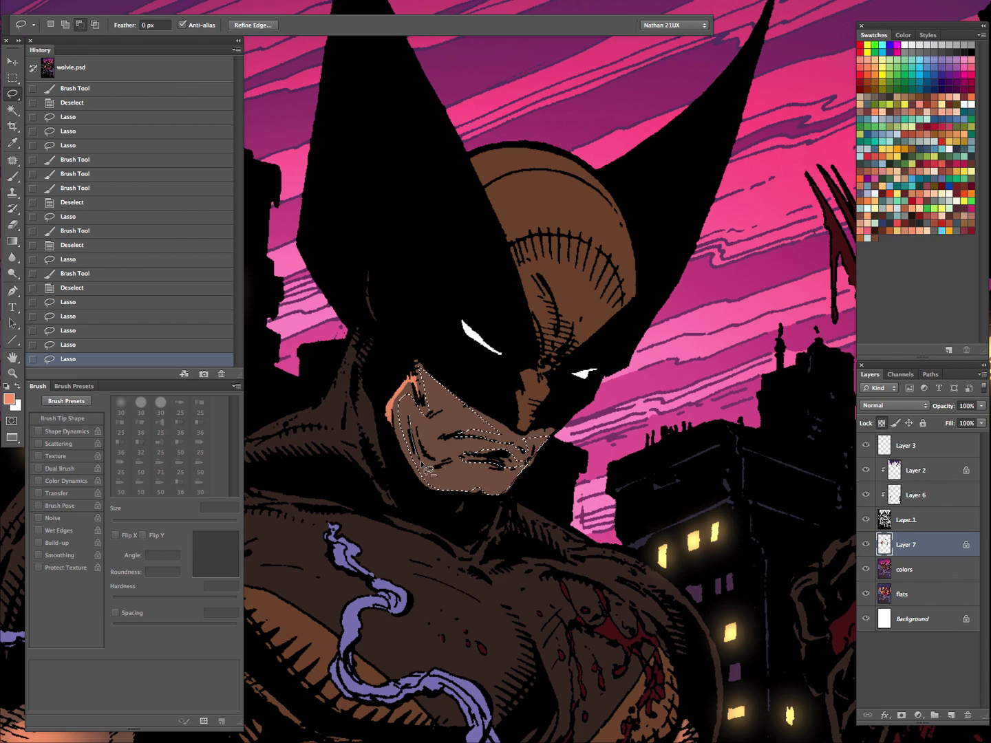
{"action": "left_click_drag", "start_coordinate": [425, 446], "coordinate": [409, 413]}
Hide the selection edges, paint a broad soft highlight across the face with a 175 px brush, reduce it to 80 px, and deselect
{"action": "key", "text": "super+h"}
{"action": "key", "text": "b"}
{"action": "key", "text": "bracketright"}
{"action": "key", "text": "bracketright"}
{"action": "key", "text": "bracketright"}
{"action": "key", "text": "bracketright"}
{"action": "key", "text": "bracketright"}
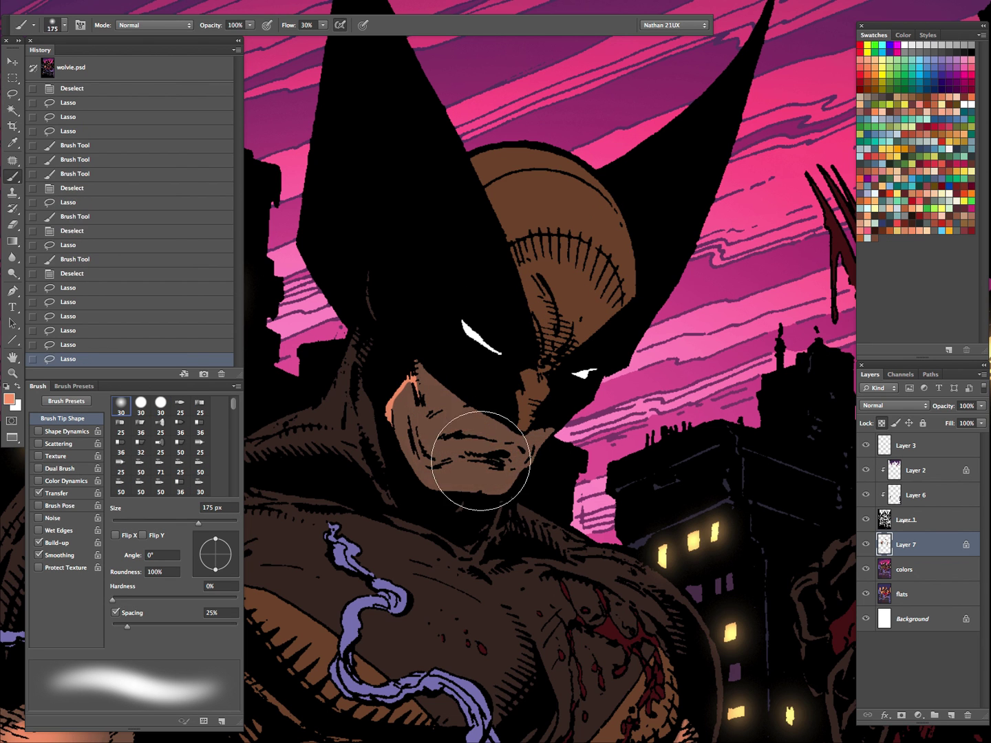
{"action": "mouse_move", "coordinate": [480, 461]}
{"action": "left_mouse_down"}
{"action": "mouse_move", "coordinate": [510, 381]}
{"action": "mouse_move", "coordinate": [556, 422]}
{"action": "left_mouse_up"}
{"action": "left_click_drag", "start_coordinate": [531, 481], "coordinate": [576, 363]}
{"action": "left_click_drag", "start_coordinate": [460, 403], "coordinate": [554, 386]}
{"action": "left_click_drag", "start_coordinate": [503, 426], "coordinate": [473, 364]}
{"action": "key", "text": "bracketleft"}
{"action": "key", "text": "bracketleft"}
{"action": "key", "text": "bracketleft"}
{"action": "key", "text": "bracketleft"}
{"action": "key", "text": "bracketleft"}
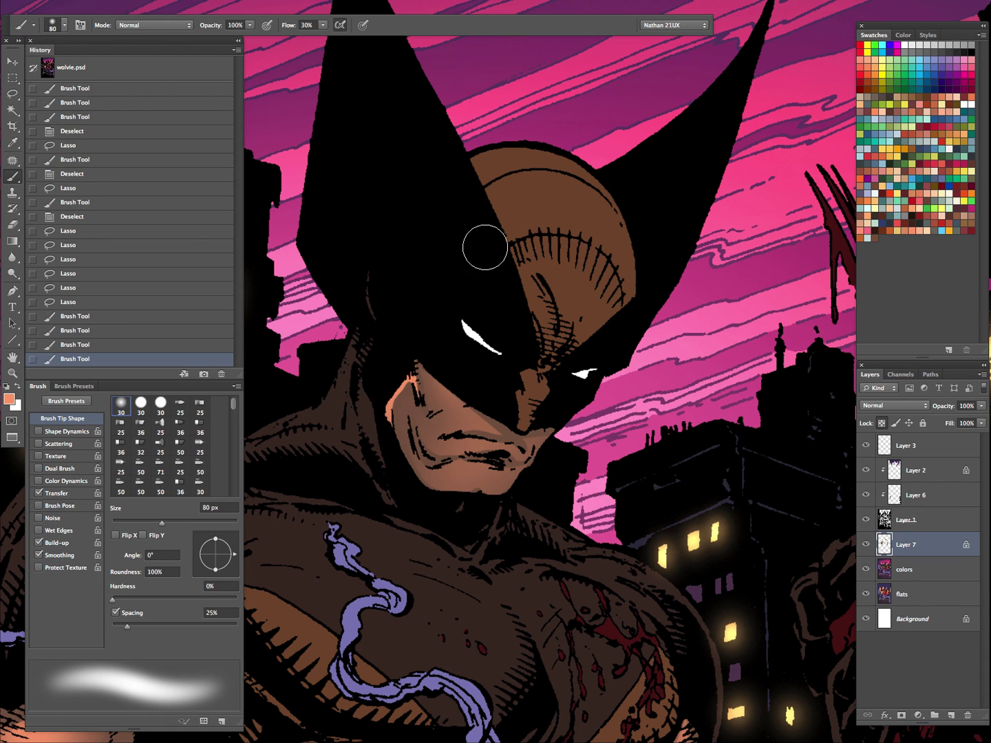
{"action": "key", "text": "l"}
{"action": "key", "text": "ctrl+d"}
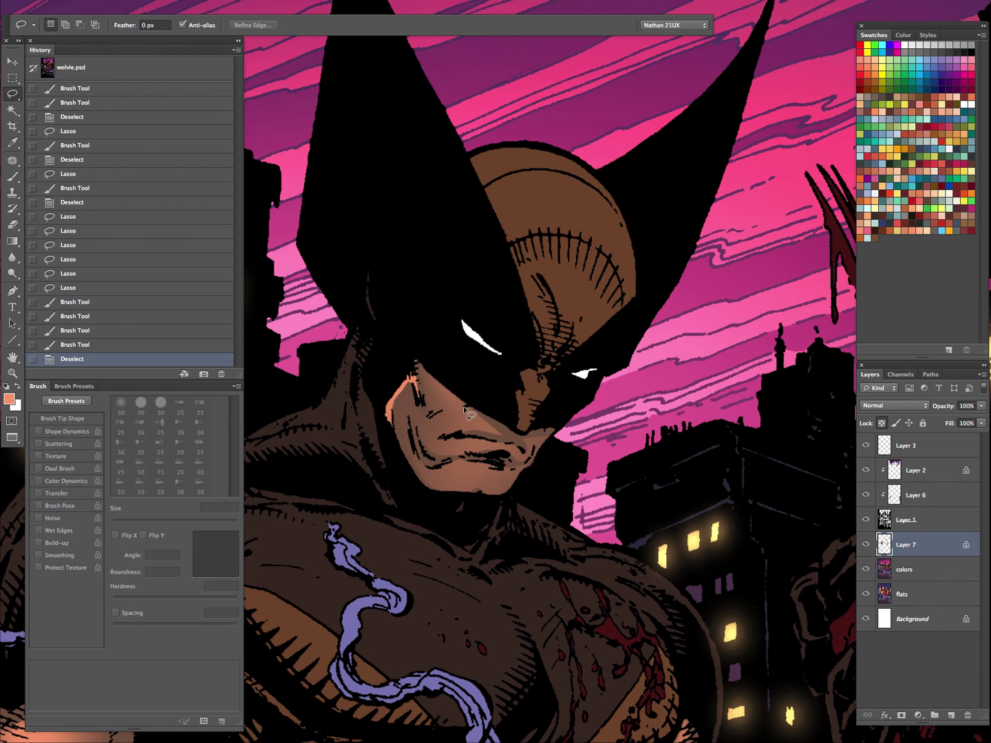
Lasso the cheek wedge below the mask and the skin toward the nose, brushing a 50 px highlight into each
{"action": "left_click_drag", "start_coordinate": [445, 415], "coordinate": [431, 413]}
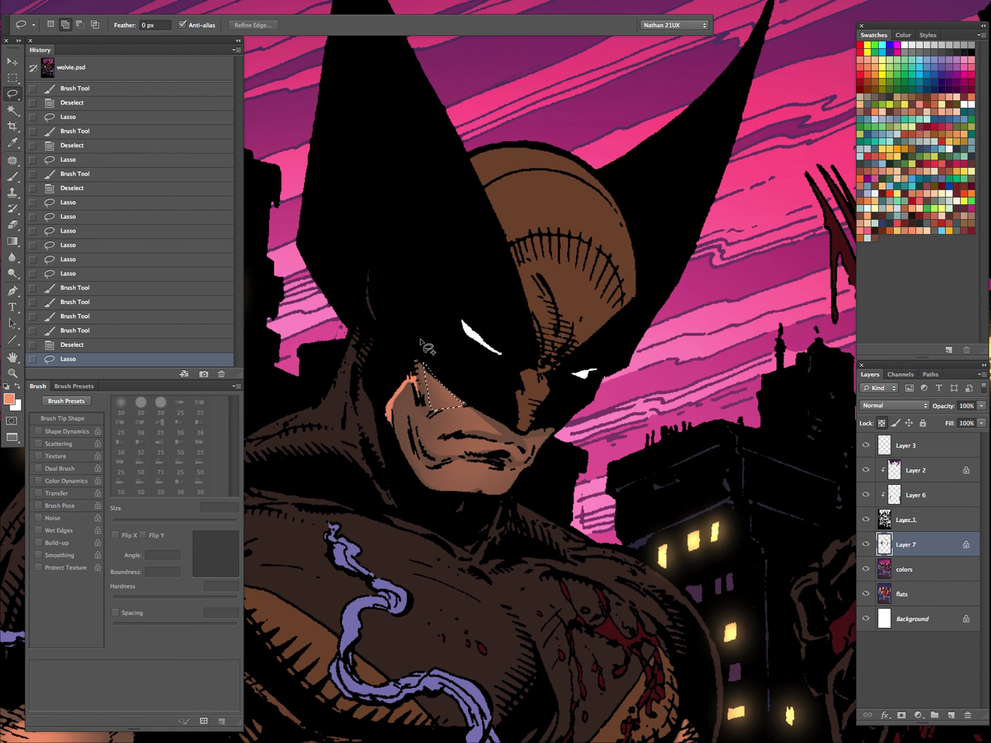
{"action": "key", "text": "b"}
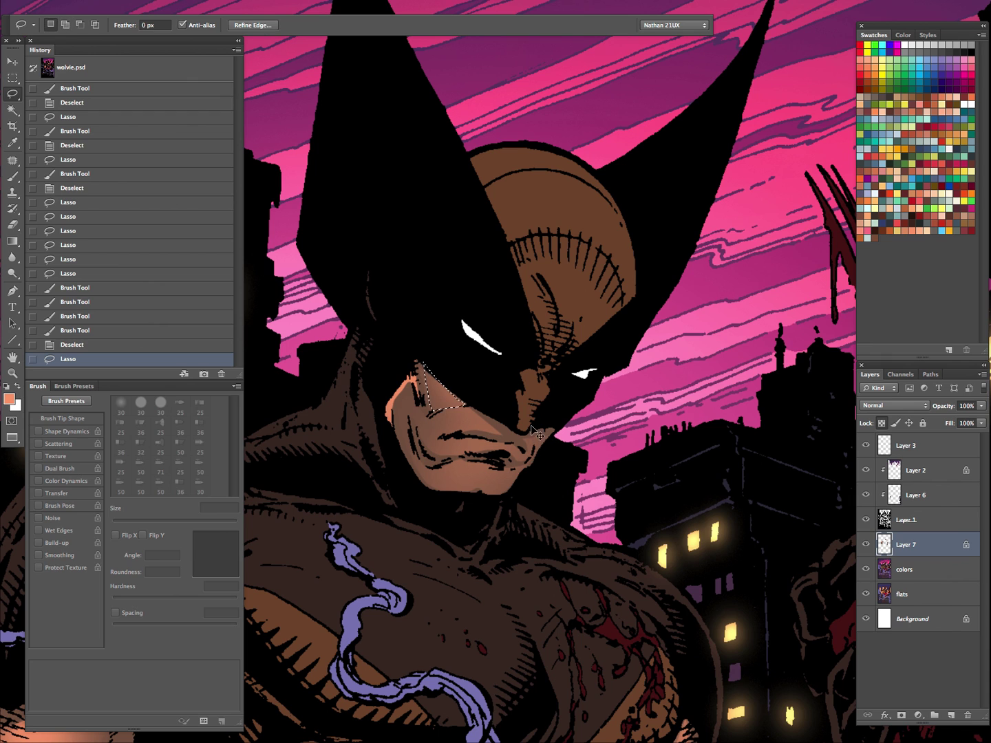
{"action": "left_click_drag", "start_coordinate": [441, 408], "coordinate": [432, 375]}
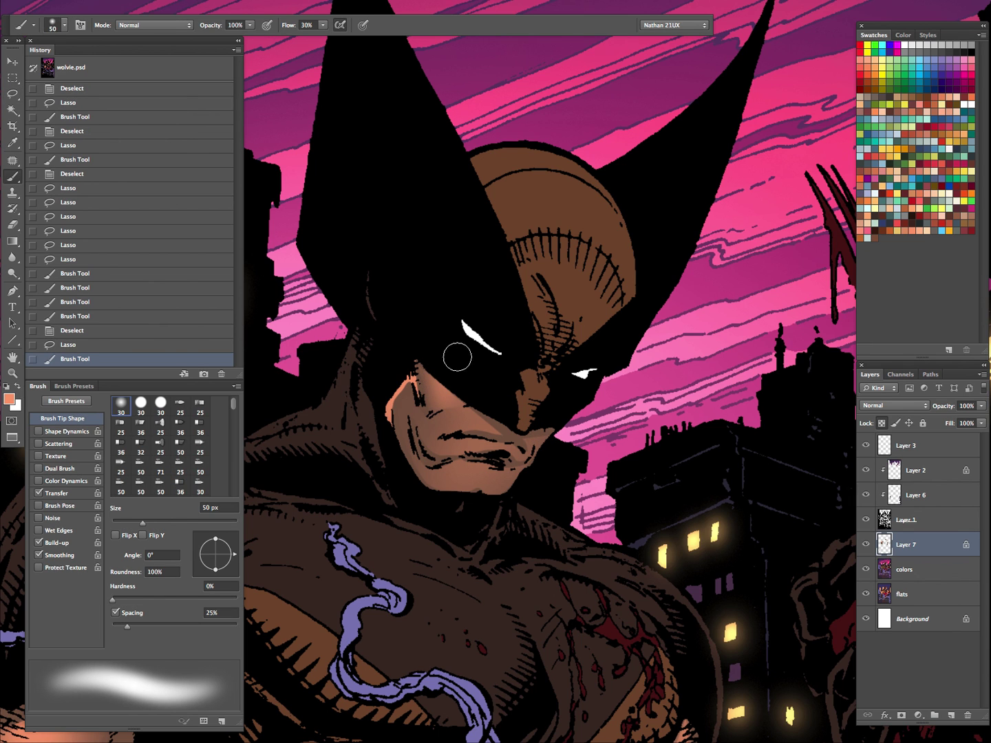
{"action": "key", "text": "l"}
{"action": "key", "text": "ctrl+d"}
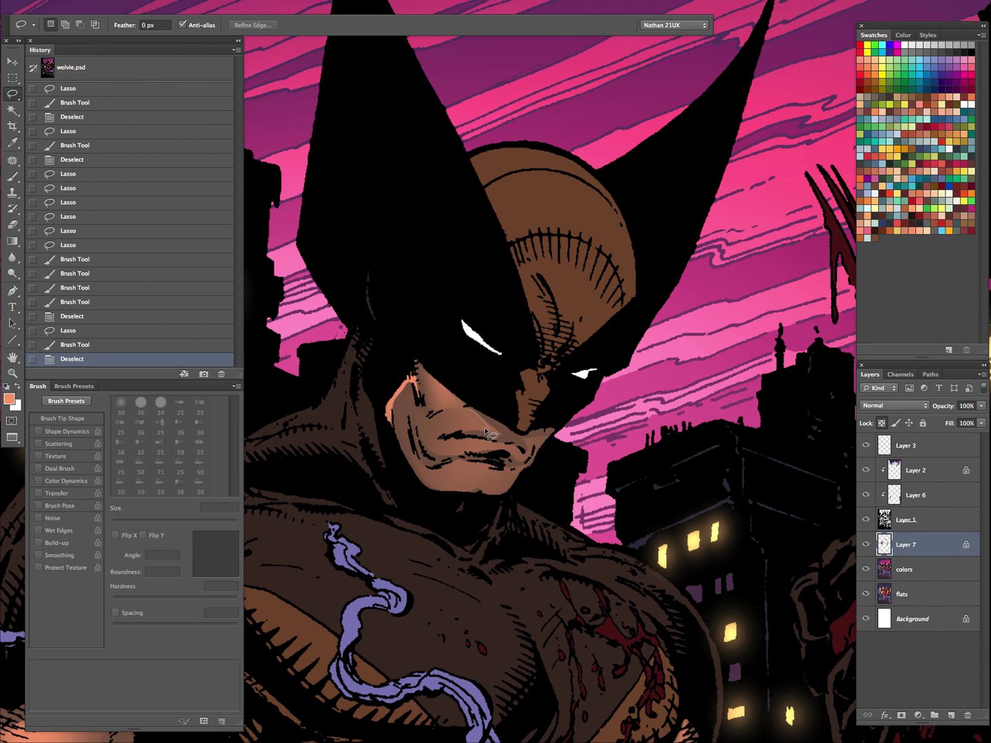
{"action": "mouse_move", "coordinate": [473, 411]}
{"action": "left_mouse_down"}
{"action": "mouse_move", "coordinate": [484, 396]}
{"action": "mouse_move", "coordinate": [513, 394]}
{"action": "left_mouse_up"}
{"action": "key", "text": "b"}
{"action": "key", "text": "ctrl+z"}
{"action": "key", "text": "ctrl+d"}
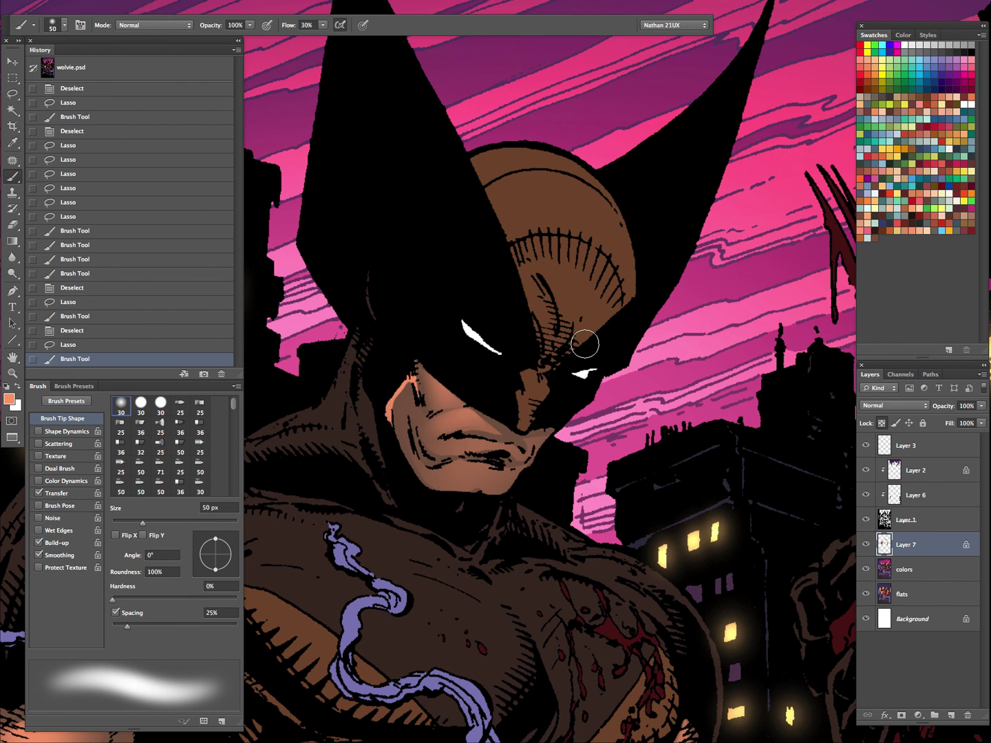
Lasso the skin between the nose and the corner of the mouth, brush in a soft highlight, and deselect
{"action": "key", "text": "l"}
{"action": "mouse_move", "coordinate": [529, 454]}
{"action": "left_mouse_down"}
{"action": "mouse_move", "coordinate": [548, 434]}
{"action": "mouse_move", "coordinate": [536, 438]}
{"action": "mouse_move", "coordinate": [539, 450]}
{"action": "mouse_move", "coordinate": [565, 409]}
{"action": "left_mouse_up"}
{"action": "key", "text": "b"}
{"action": "key", "text": "l"}
{"action": "key", "text": "ctrl+d"}
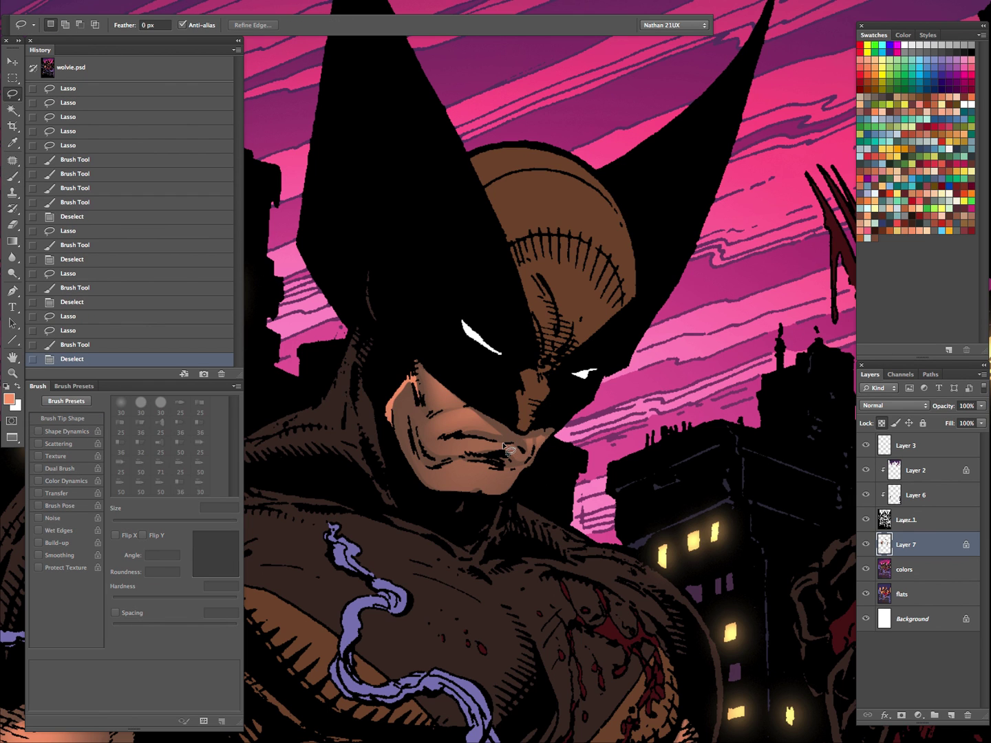
Lasso the upper lip area below the nose, build up its highlight with several soft strokes, and deselect
{"action": "mouse_move", "coordinate": [512, 455]}
{"action": "left_mouse_down"}
{"action": "mouse_move", "coordinate": [498, 444]}
{"action": "mouse_move", "coordinate": [564, 430]}
{"action": "left_mouse_up"}
{"action": "key", "text": "b"}
{"action": "left_click_drag", "start_coordinate": [483, 436], "coordinate": [516, 439]}
{"action": "left_click_drag", "start_coordinate": [516, 440], "coordinate": [554, 412]}
{"action": "left_click_drag", "start_coordinate": [486, 434], "coordinate": [554, 410]}
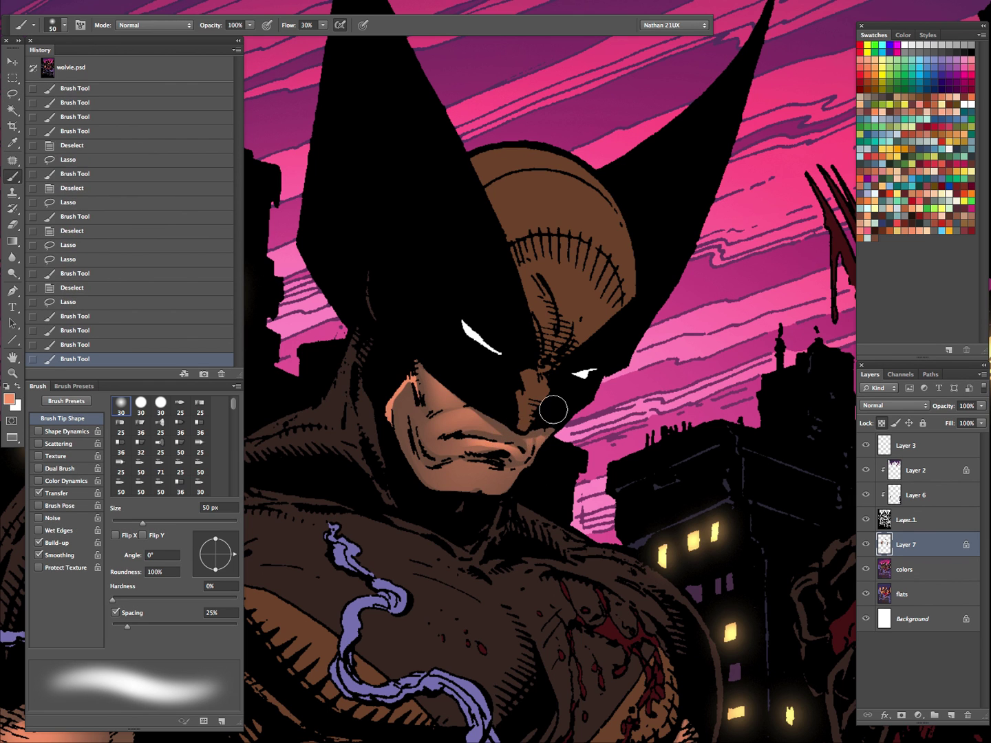
{"action": "key", "text": "l"}
{"action": "key", "text": "ctrl+d"}
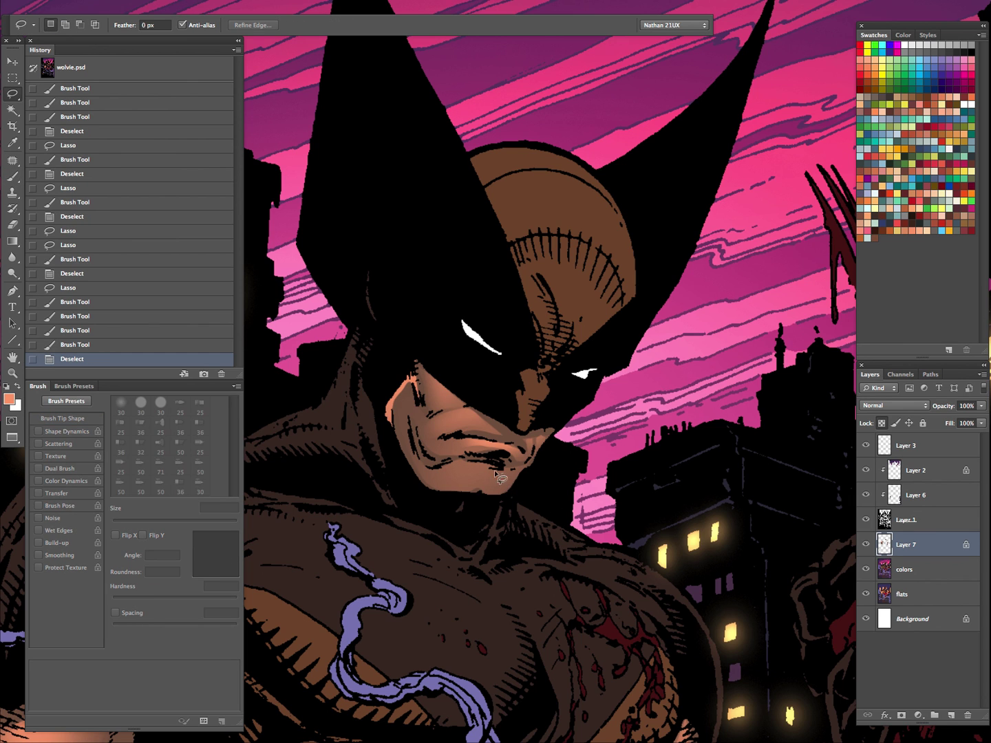
Lasso the chin below the mouth and brush a soft orange highlight into it
{"action": "mouse_move", "coordinate": [488, 479]}
{"action": "left_mouse_down"}
{"action": "mouse_move", "coordinate": [508, 476]}
{"action": "mouse_move", "coordinate": [484, 460]}
{"action": "mouse_move", "coordinate": [511, 482]}
{"action": "mouse_move", "coordinate": [501, 467]}
{"action": "mouse_move", "coordinate": [451, 572]}
{"action": "left_mouse_up"}
{"action": "key", "text": "b"}
{"action": "key", "text": "super+h"}
{"action": "key", "text": "super+z"}
Lasso the chin just below the lower lip, brush a soft highlight into it, and deselect
{"action": "key", "text": "z"}
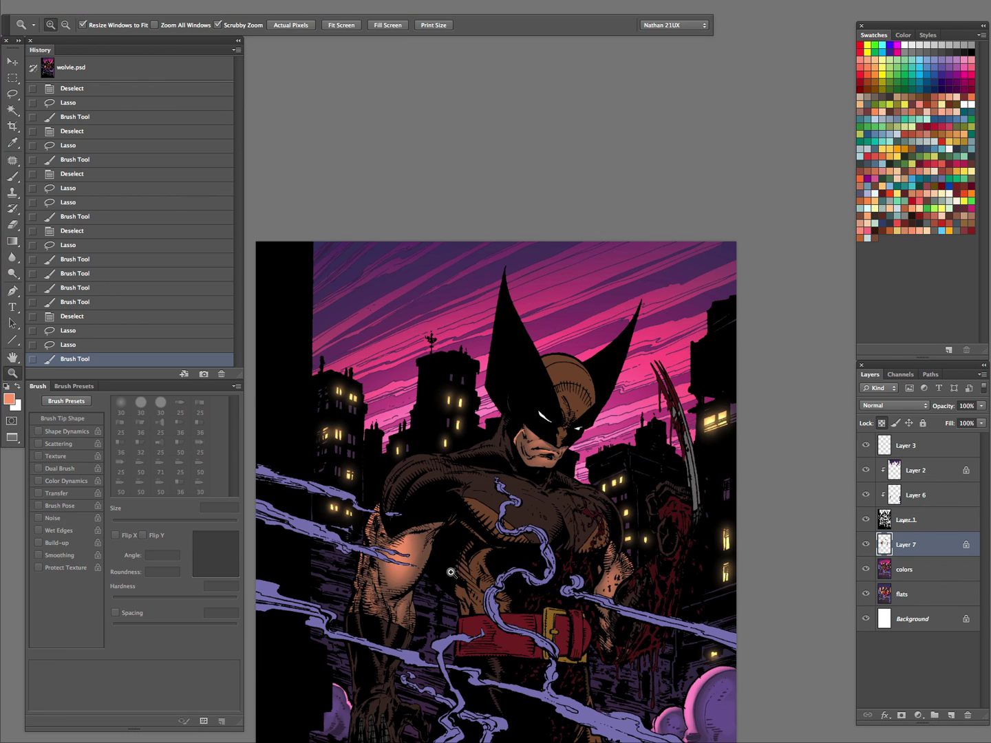
{"action": "left_click", "coordinate": [578, 464]}
{"action": "left_click", "coordinate": [569, 474]}
{"action": "key", "text": "l"}
{"action": "key", "text": "ctrl+d"}
{"action": "left_click_drag", "start_coordinate": [539, 460], "coordinate": [557, 442]}
{"action": "key", "text": "b"}
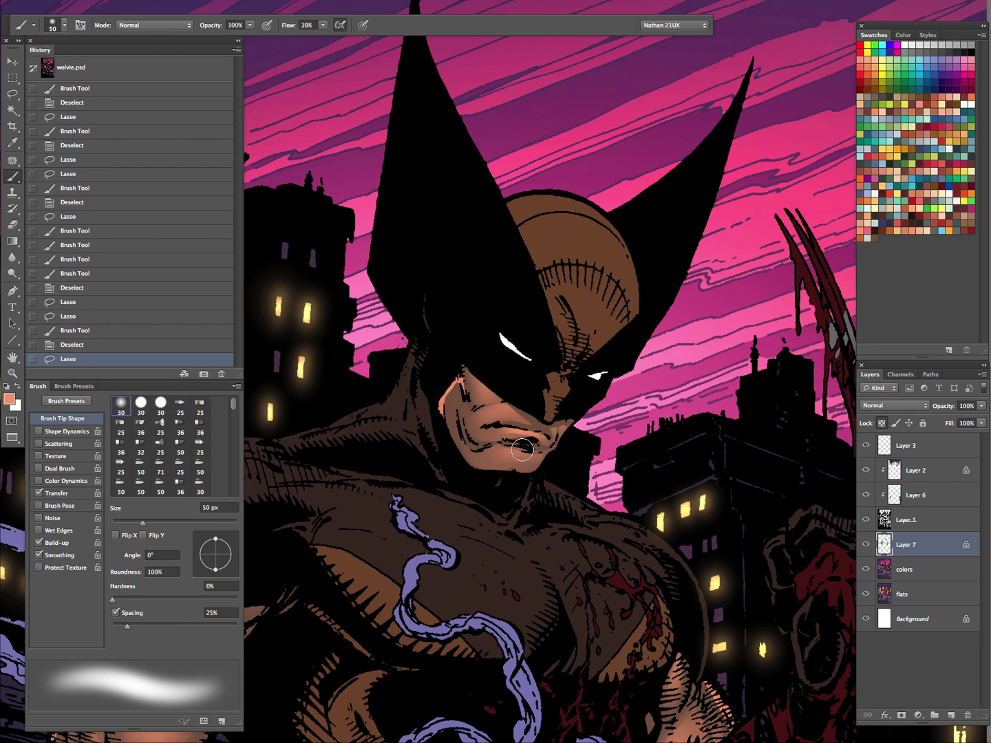
{"action": "key", "text": "l"}
{"action": "key", "text": "ctrl+d"}
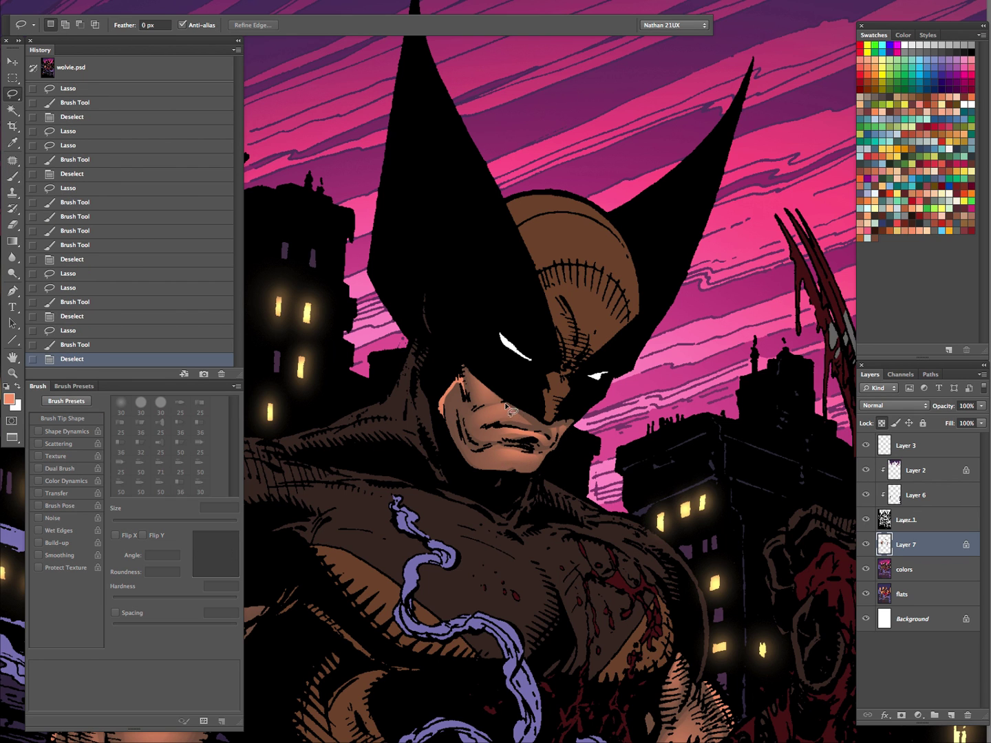
Lasso the cheek beneath the mask and the crease beside the rim light, brushing a soft highlight into each
{"action": "mouse_move", "coordinate": [498, 407]}
{"action": "left_mouse_down"}
{"action": "mouse_move", "coordinate": [497, 381]}
{"action": "mouse_move", "coordinate": [495, 392]}
{"action": "left_mouse_up"}
{"action": "key", "text": "b"}
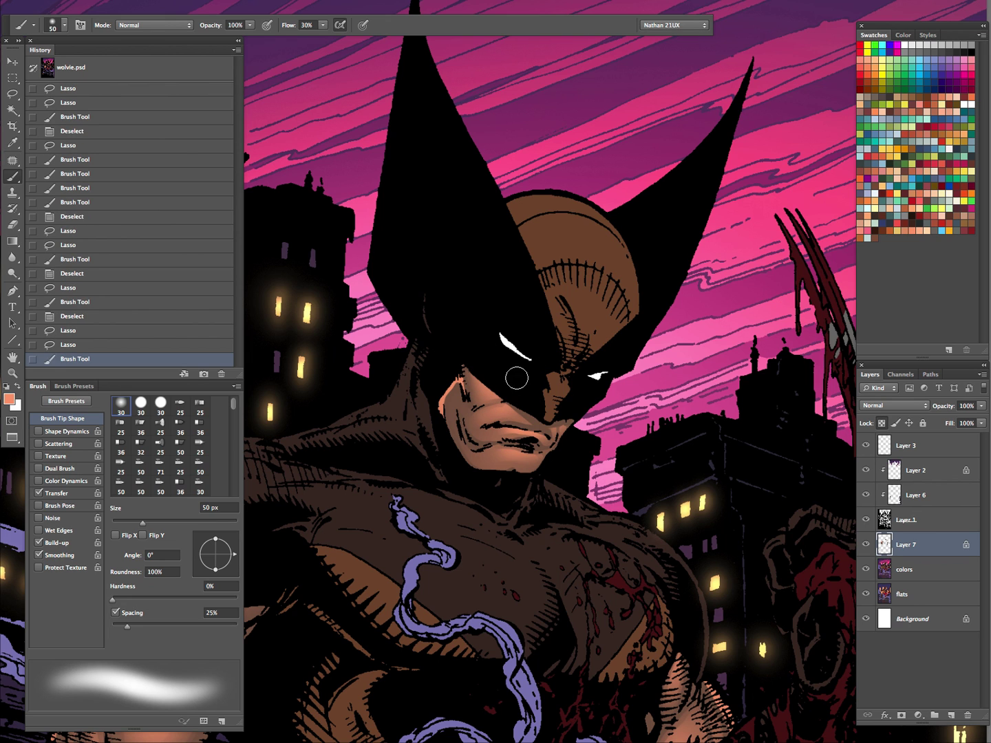
{"action": "key", "text": "l"}
{"action": "key", "text": "ctrl+d"}
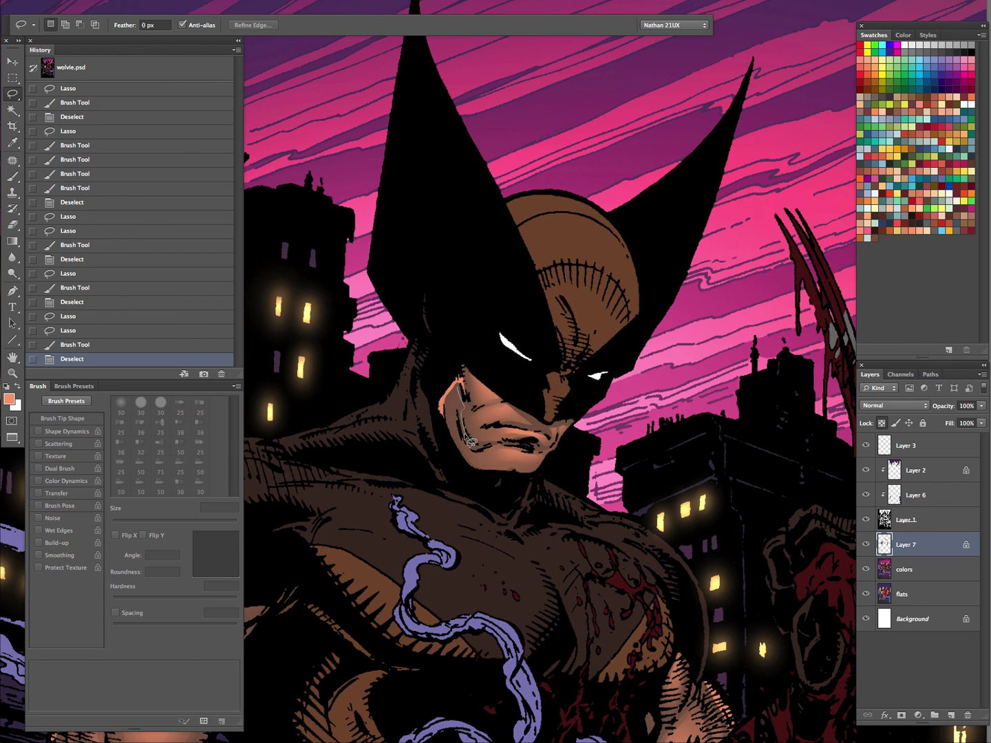
{"action": "left_click_drag", "start_coordinate": [452, 395], "coordinate": [471, 420]}
{"action": "key", "text": "b"}
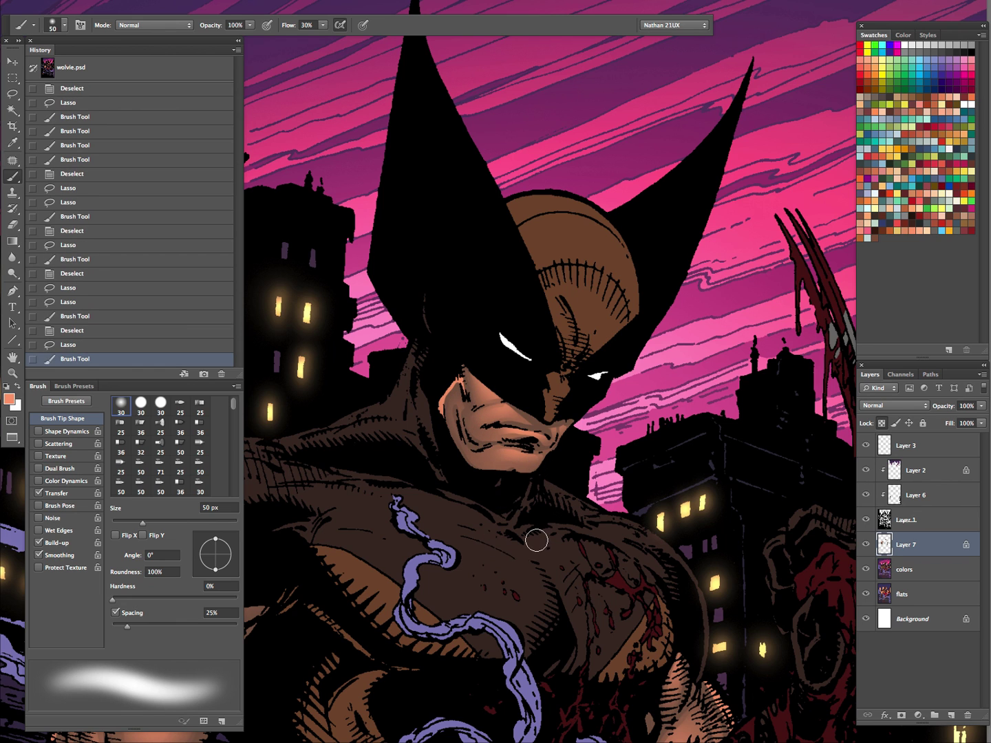
{"action": "key", "text": "ctrl+d"}
Lasso the area beside the nose, sample the dark skin tone there, brush in soft shading, and deselect
{"action": "key", "text": "l"}
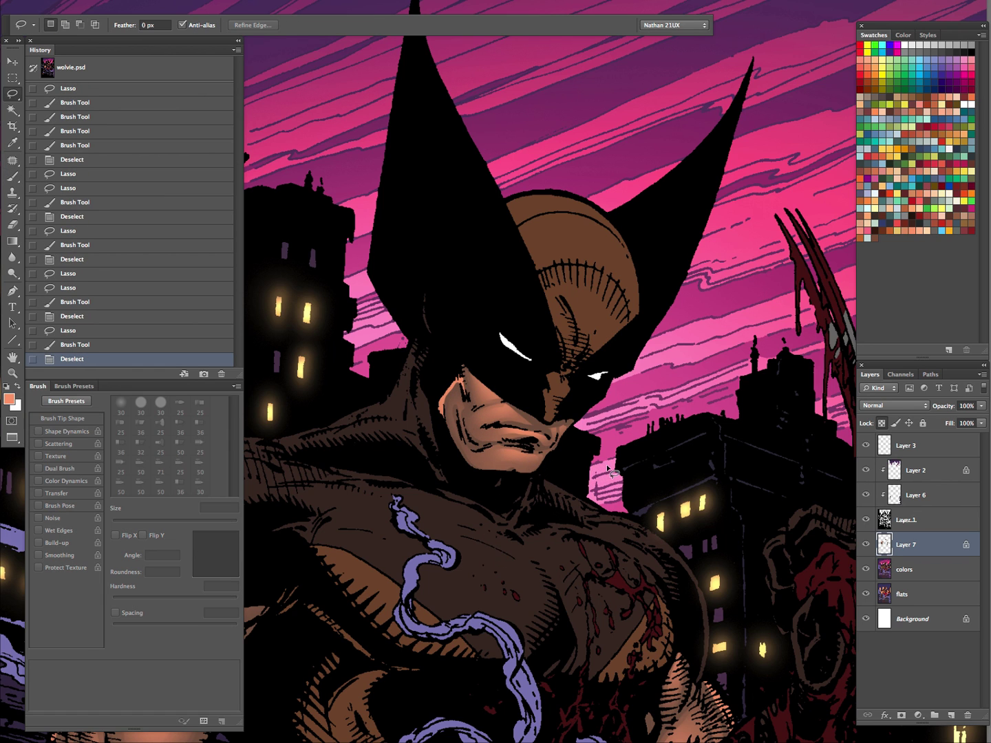
{"action": "mouse_move", "coordinate": [527, 426]}
{"action": "left_mouse_down"}
{"action": "mouse_move", "coordinate": [472, 359]}
{"action": "mouse_move", "coordinate": [513, 412]}
{"action": "left_mouse_up"}
{"action": "key", "text": "b"}
{"action": "left_click", "coordinate": [530, 412], "text": "alt"}
{"action": "mouse_move", "coordinate": [480, 374]}
{"action": "left_mouse_down"}
{"action": "mouse_move", "coordinate": [507, 394]}
{"action": "mouse_move", "coordinate": [548, 399]}
{"action": "left_mouse_up"}
{"action": "key", "text": "ctrl+d"}
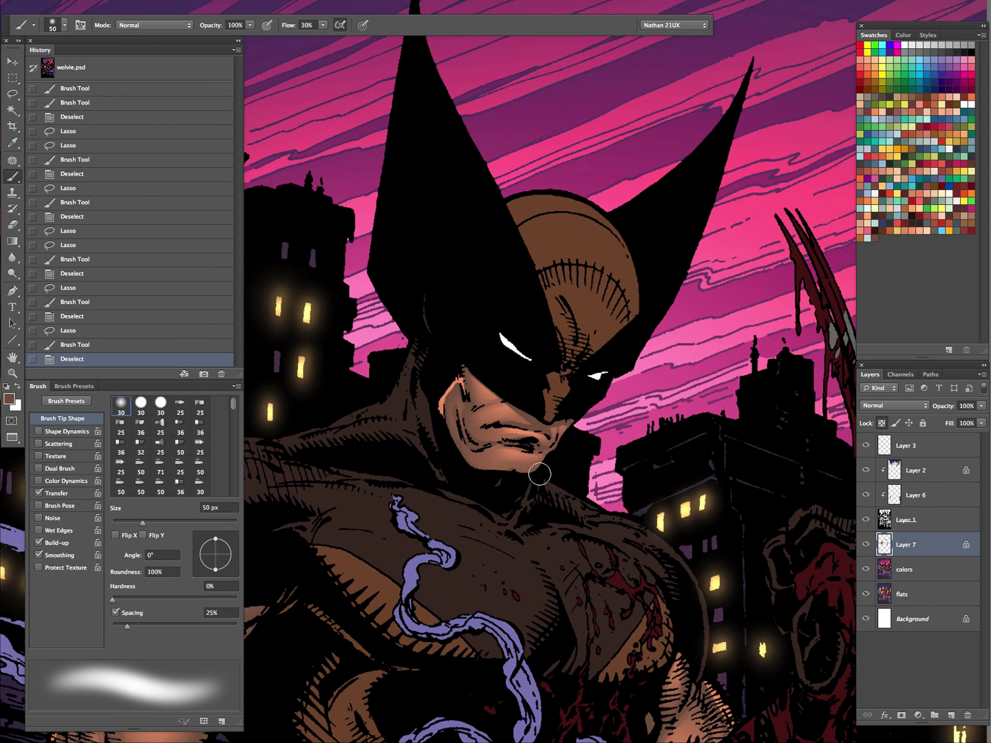
Lasso the cheek fold under the mask and the skin beside the nose, and shade them with the sampled brown
{"action": "key", "text": "l"}
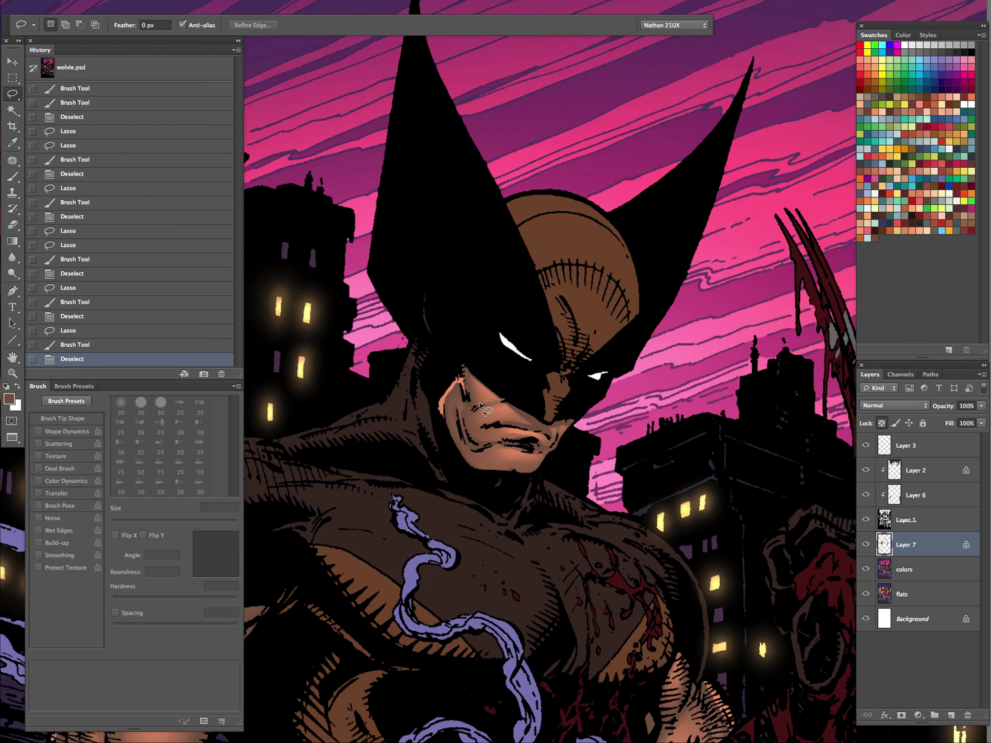
{"action": "mouse_move", "coordinate": [490, 411]}
{"action": "left_mouse_down"}
{"action": "mouse_move", "coordinate": [529, 398]}
{"action": "mouse_move", "coordinate": [481, 407]}
{"action": "left_mouse_up"}
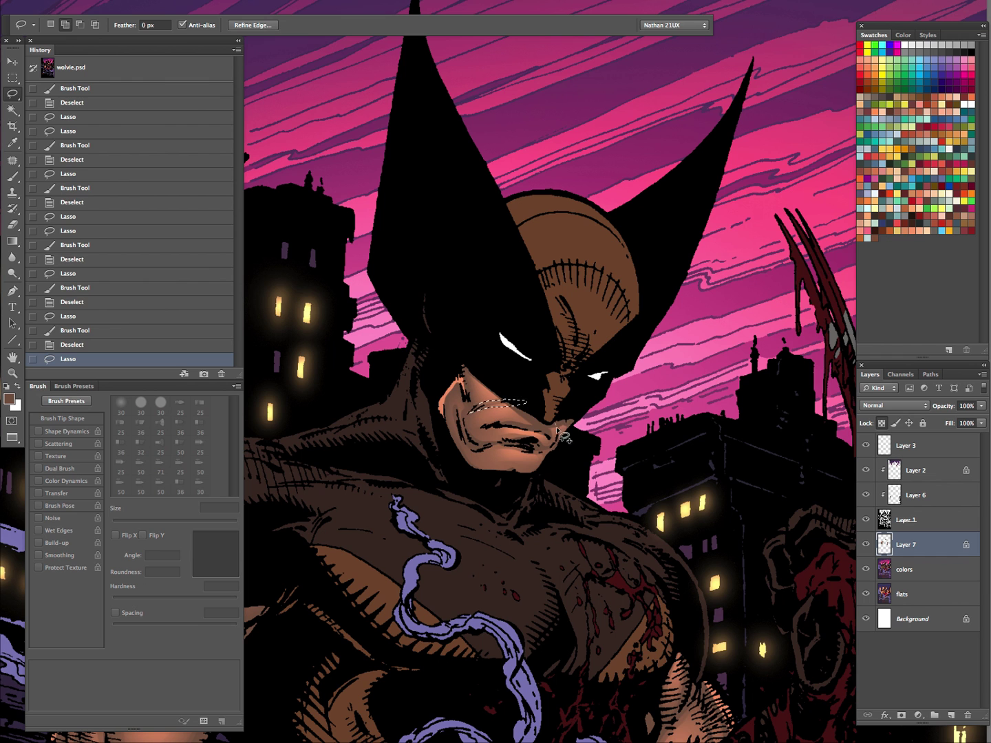
{"action": "mouse_move", "coordinate": [566, 419]}
{"action": "left_mouse_down"}
{"action": "mouse_move", "coordinate": [485, 408]}
{"action": "mouse_move", "coordinate": [499, 403]}
{"action": "left_mouse_up"}
{"action": "key", "text": "b"}
{"action": "left_click_drag", "start_coordinate": [559, 424], "coordinate": [562, 421]}
{"action": "key", "text": "z"}
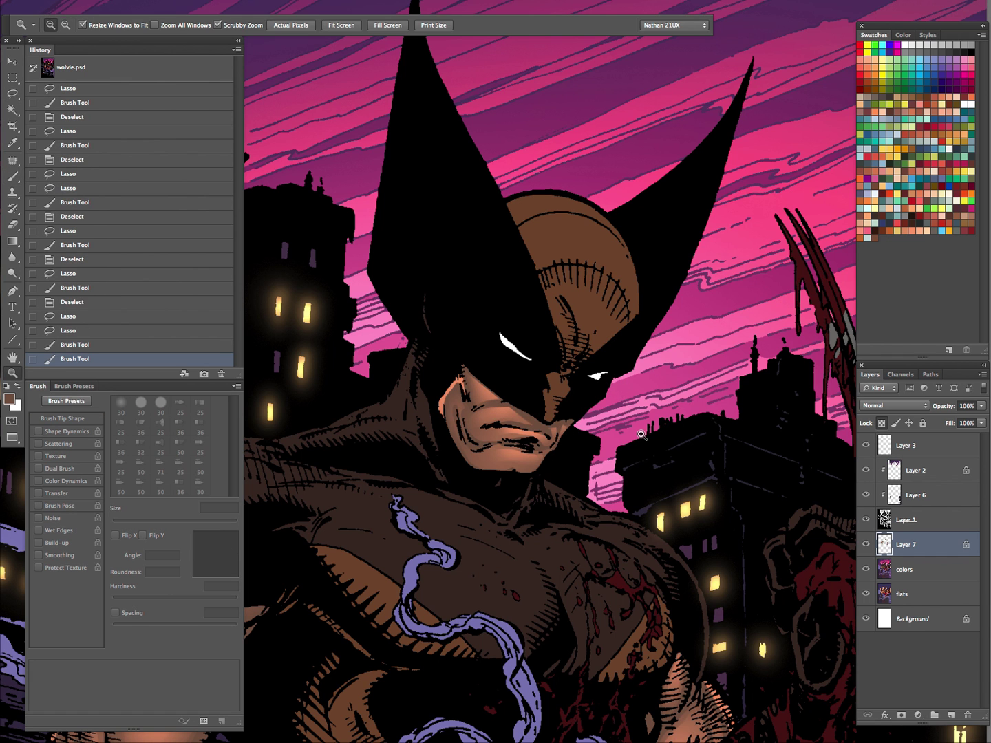
Undo the last brush strokes on the face and clear the selection
{"action": "left_click_drag", "start_coordinate": [641, 435], "coordinate": [503, 569]}
{"action": "key", "text": "ctrl+alt+z"}
{"action": "key", "text": "ctrl+alt+z"}
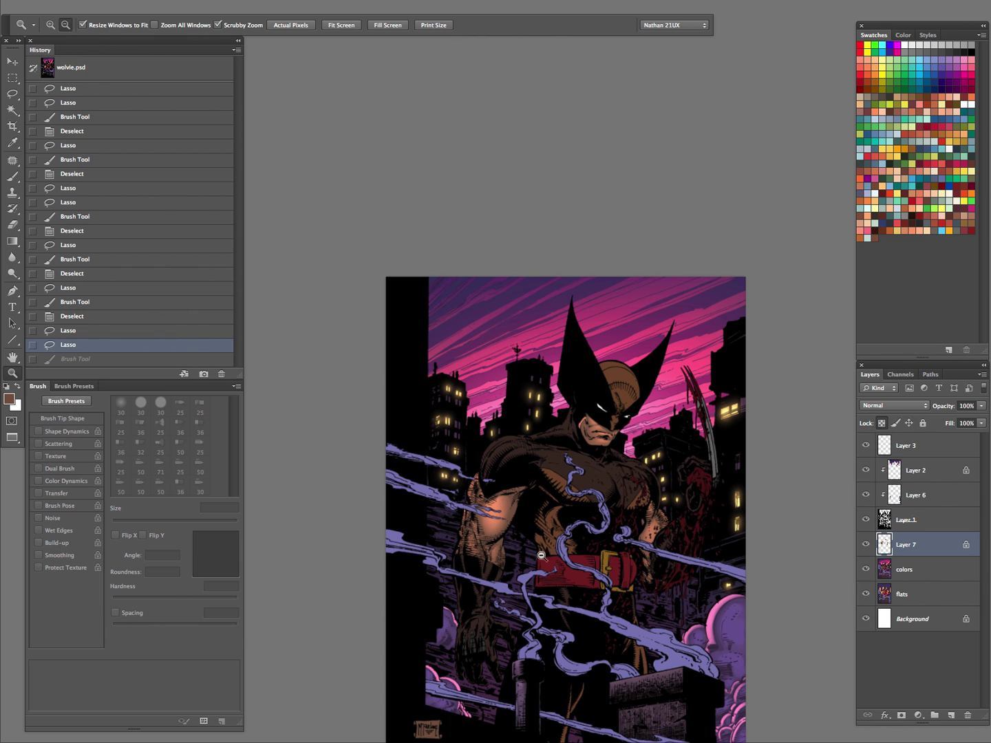
{"action": "left_click", "coordinate": [610, 431]}
{"action": "key", "text": "ctrl+d"}
Lasso a small area of skin beside the mouth, brush in soft brown shading, and deselect
{"action": "key", "text": "l"}
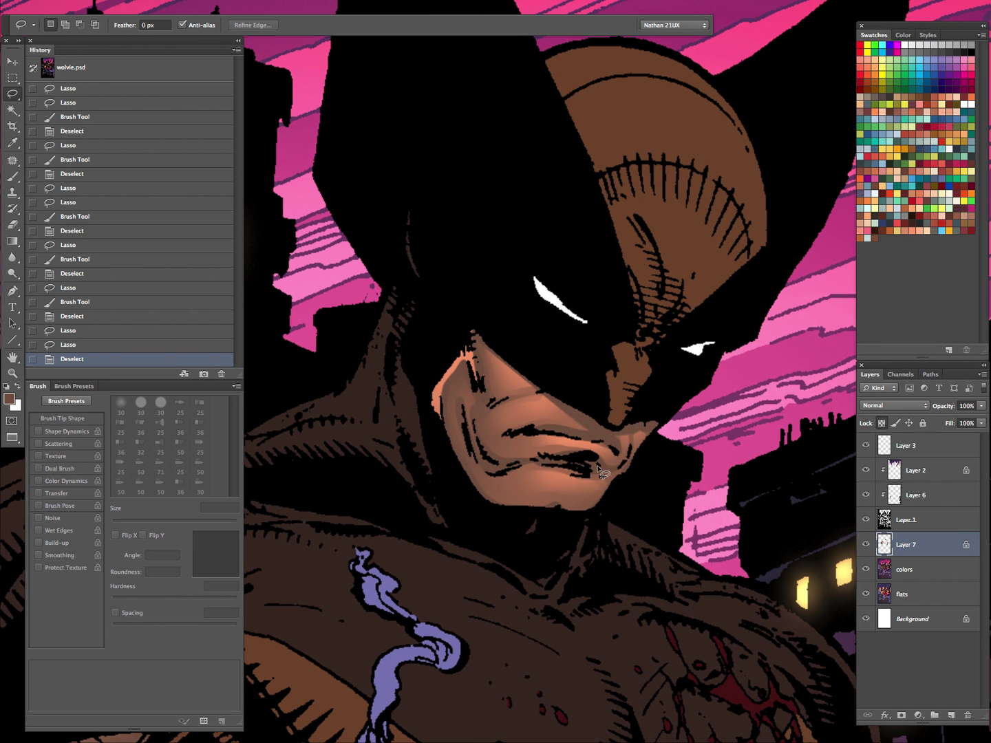
{"action": "mouse_move", "coordinate": [550, 465]}
{"action": "left_mouse_down"}
{"action": "mouse_move", "coordinate": [601, 476]}
{"action": "mouse_move", "coordinate": [551, 462]}
{"action": "left_mouse_up"}
{"action": "key", "text": "b"}
Examine the whole figure, comparing the skin with Layer 7 and the colors layer shown and hidden
{"action": "key", "text": "z"}
{"action": "left_click_drag", "start_coordinate": [679, 438], "coordinate": [606, 524]}
{"action": "left_click_drag", "start_coordinate": [724, 481], "coordinate": [554, 413]}
{"action": "key", "text": "Tab"}
{"action": "left_click", "coordinate": [557, 411]}
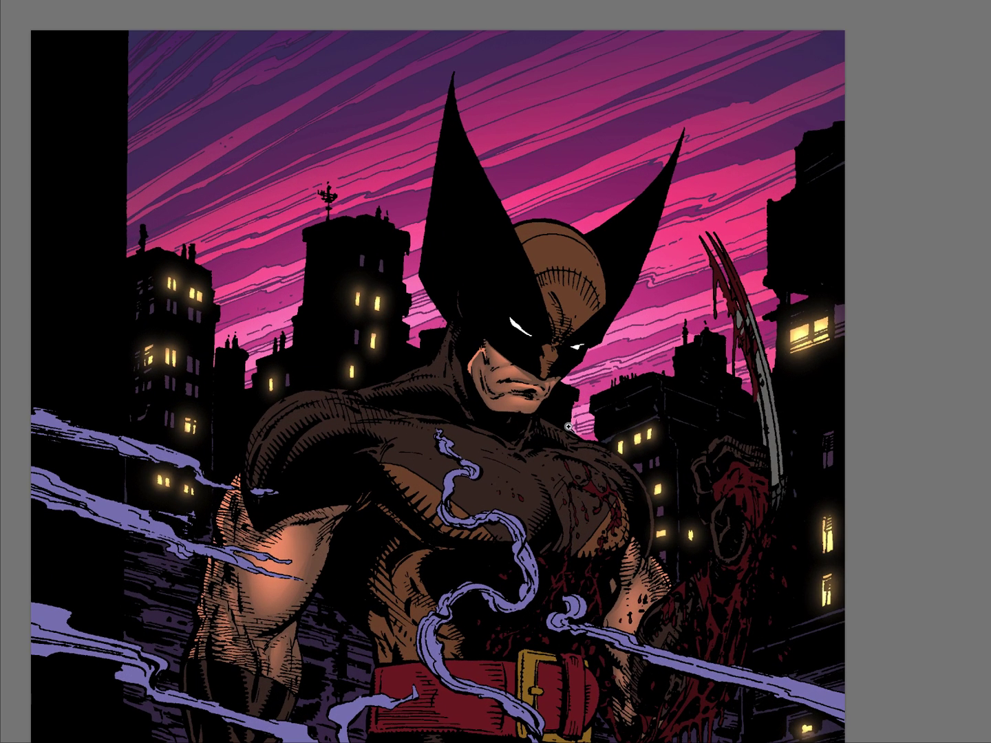
{"action": "left_click_drag", "start_coordinate": [697, 434], "coordinate": [602, 512]}
{"action": "key", "text": "Tab"}
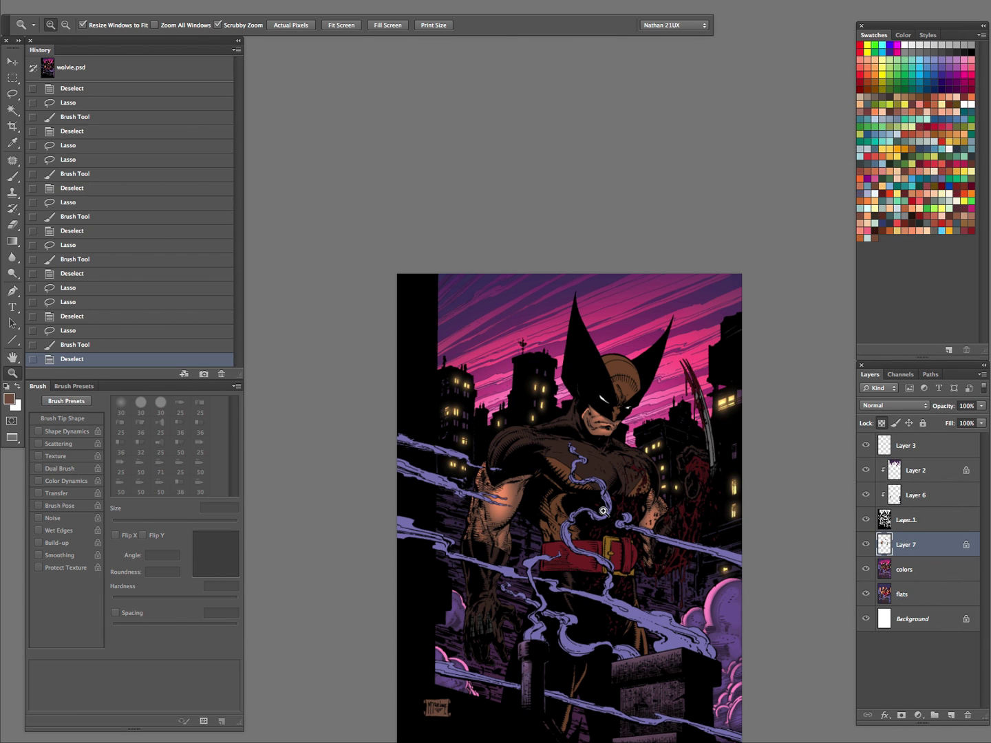
{"action": "left_click", "coordinate": [865, 545]}
{"action": "left_click", "coordinate": [865, 545]}
{"action": "left_click", "coordinate": [865, 545]}
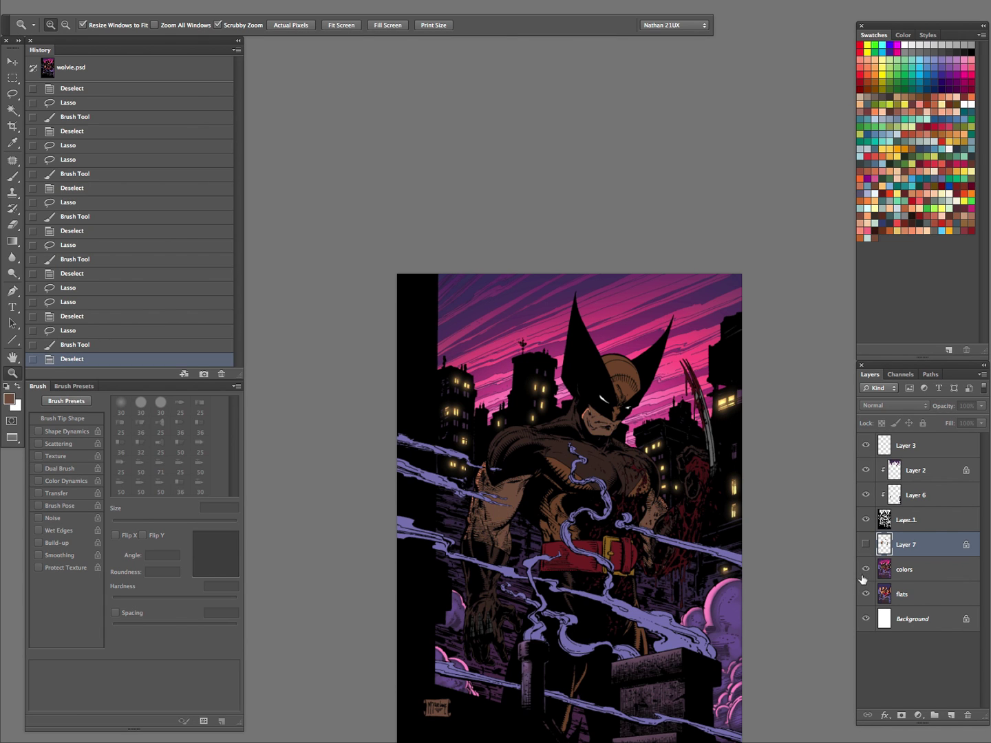
{"action": "left_click", "coordinate": [866, 553]}
{"action": "left_click", "coordinate": [865, 554]}
{"action": "left_click", "coordinate": [866, 571]}
{"action": "left_click", "coordinate": [866, 571]}
{"action": "left_click", "coordinate": [866, 547]}
{"action": "left_click", "coordinate": [865, 547]}
Select all the skin areas from the flats layer with the Magic Wand and sample the arm's dark brown
{"action": "left_click", "coordinate": [899, 596]}
{"action": "key", "text": "w"}
{"action": "left_click", "coordinate": [653, 510]}
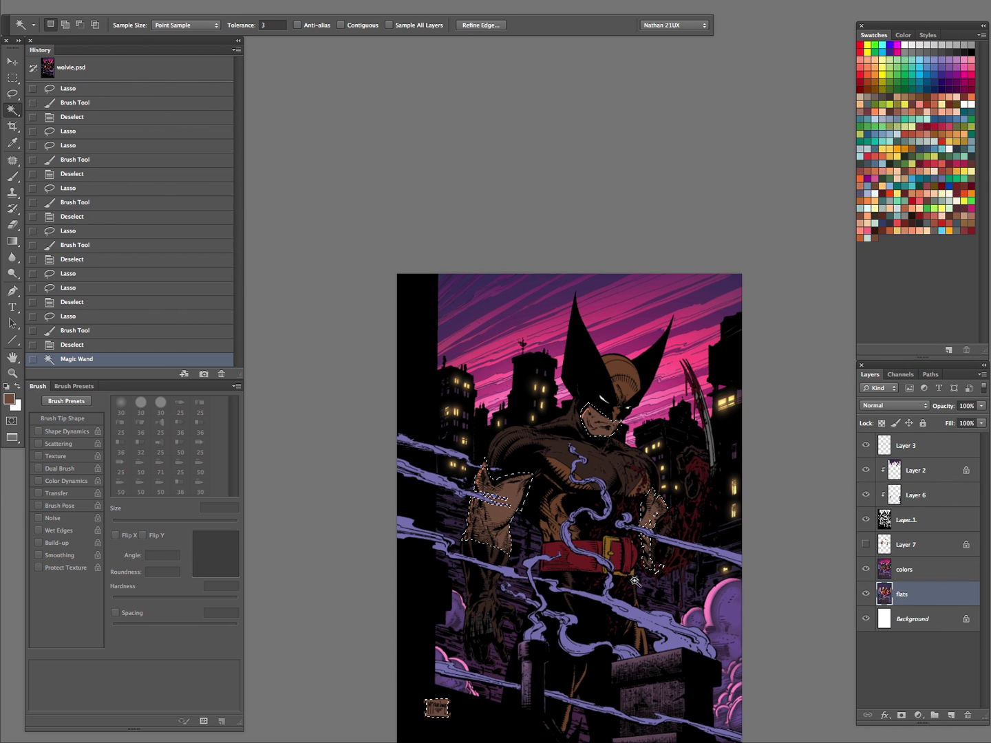
{"action": "left_click", "coordinate": [866, 569]}
{"action": "left_click", "coordinate": [866, 569]}
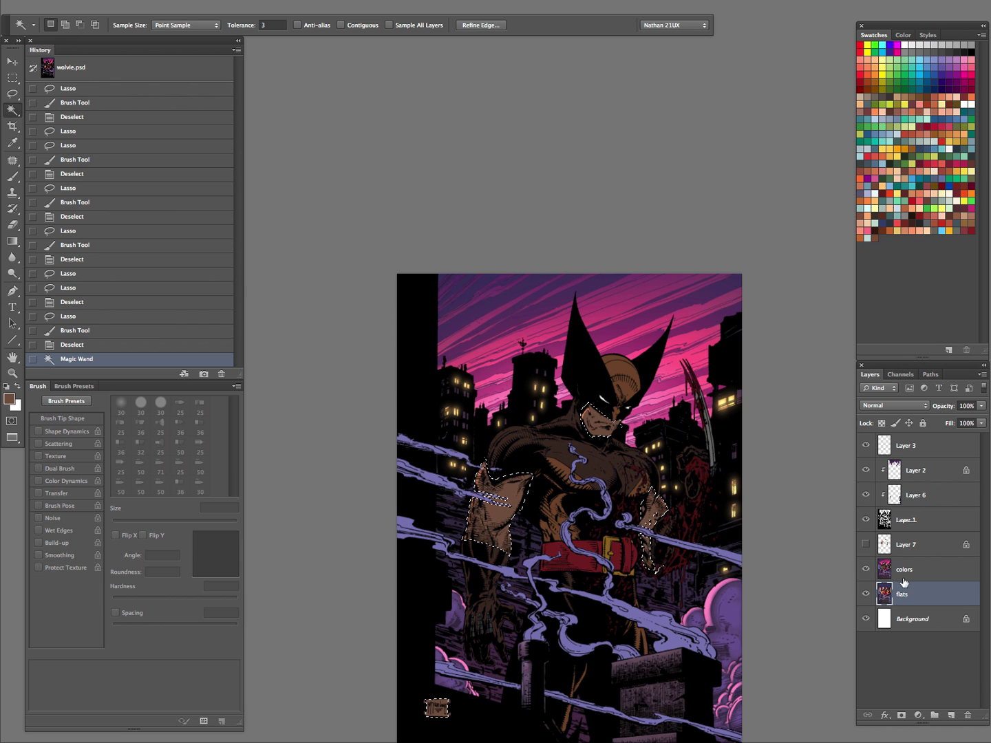
{"action": "key", "text": "i"}
{"action": "left_click", "coordinate": [513, 486]}
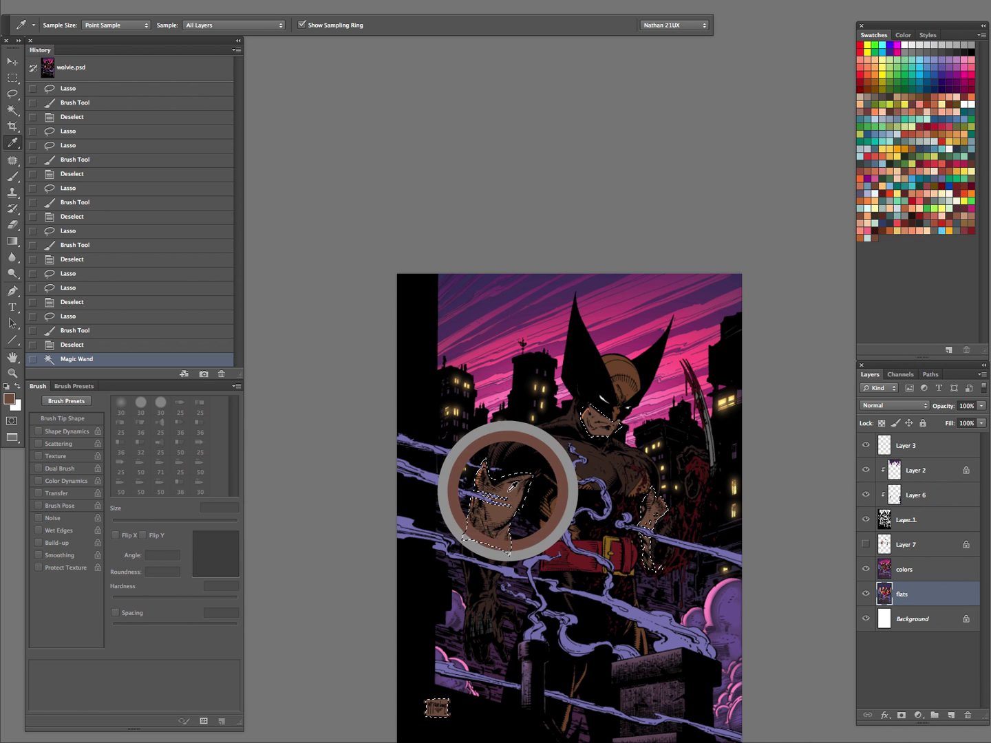
Fill the selected skin on the colors layer with the sampled dark brown to cover the old rim light
{"action": "key", "text": "z"}
{"action": "left_click_drag", "start_coordinate": [601, 404], "coordinate": [628, 402]}
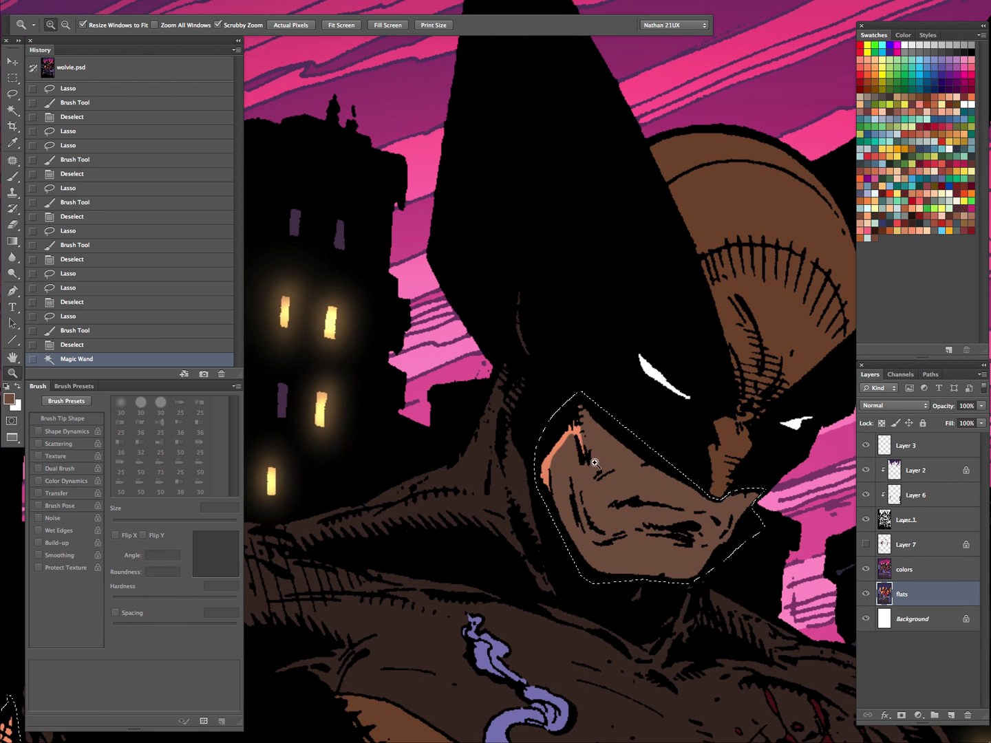
{"action": "left_click_drag", "start_coordinate": [653, 452], "coordinate": [575, 516]}
{"action": "left_click", "coordinate": [866, 546]}
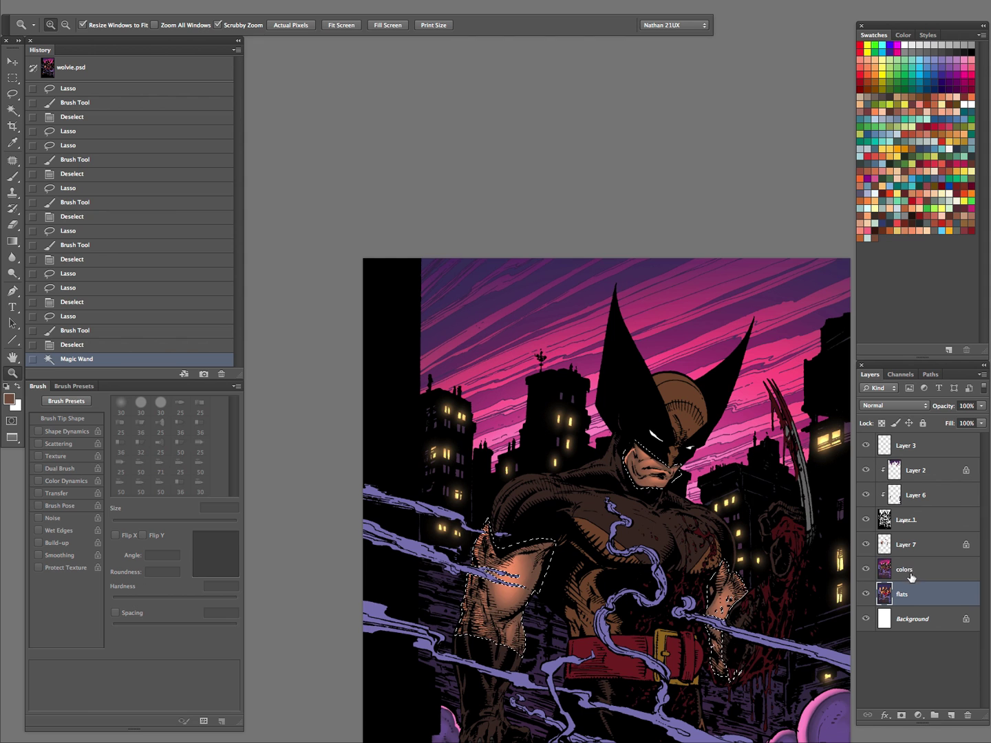
{"action": "left_click", "coordinate": [910, 577]}
{"action": "left_click_drag", "start_coordinate": [638, 447], "coordinate": [671, 447]}
{"action": "key", "text": "b"}
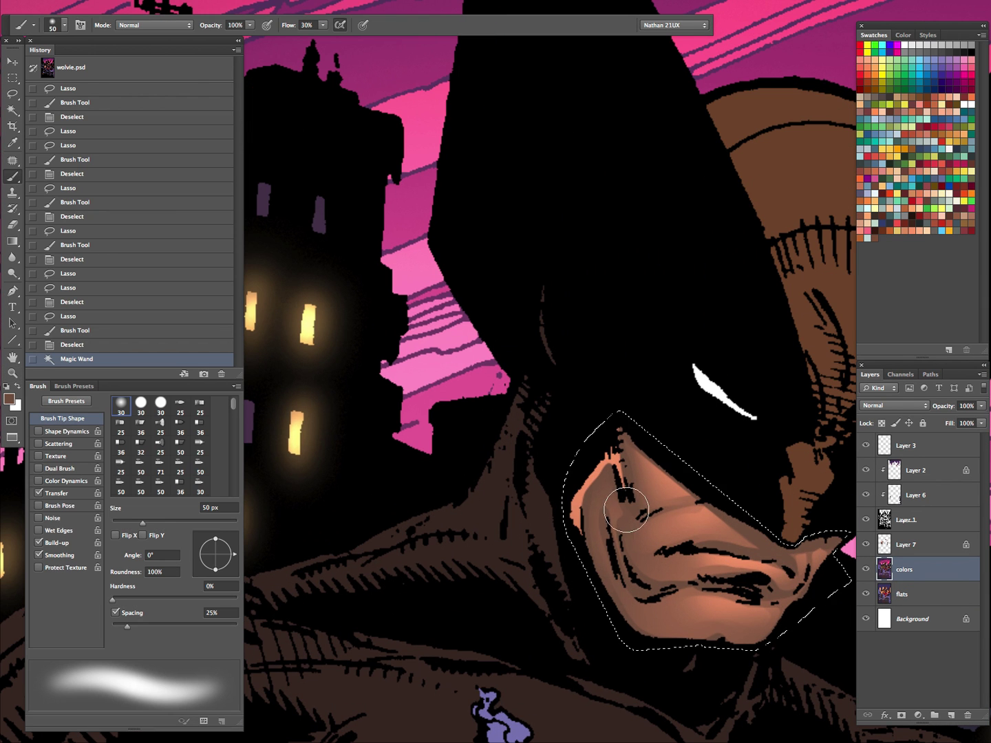
{"action": "left_click", "coordinate": [868, 569]}
{"action": "key", "text": "z"}
{"action": "key", "text": "ctrl+minus"}
{"action": "key", "text": "ctrl+minus"}
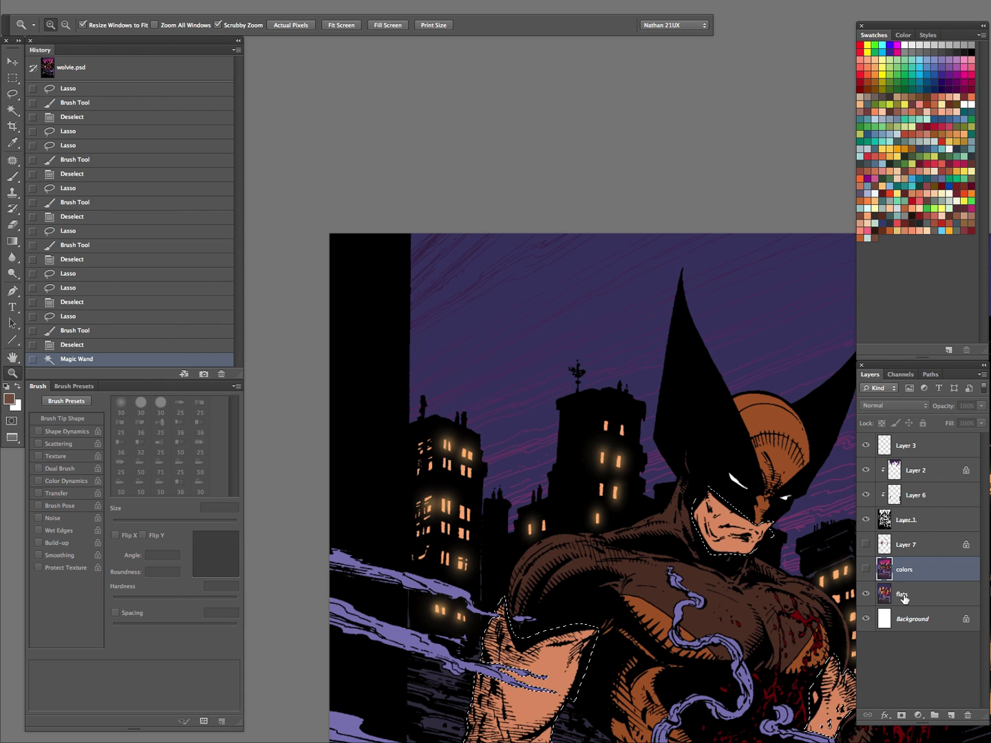
{"action": "left_click", "coordinate": [866, 570]}
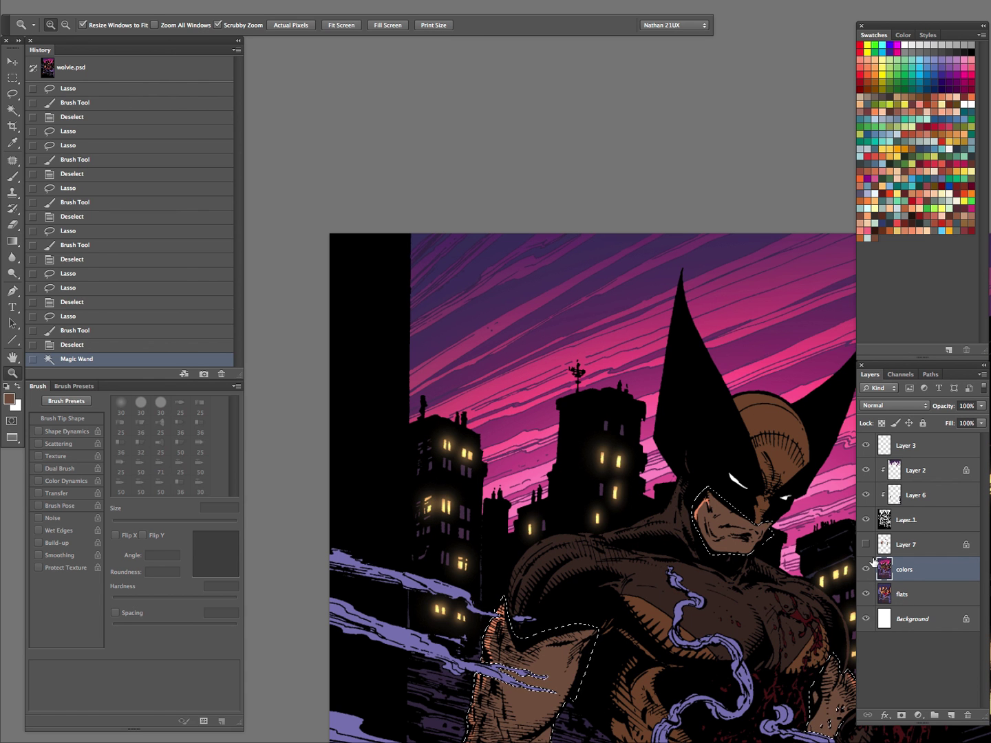
{"action": "key", "text": "alt+BackSpace"}
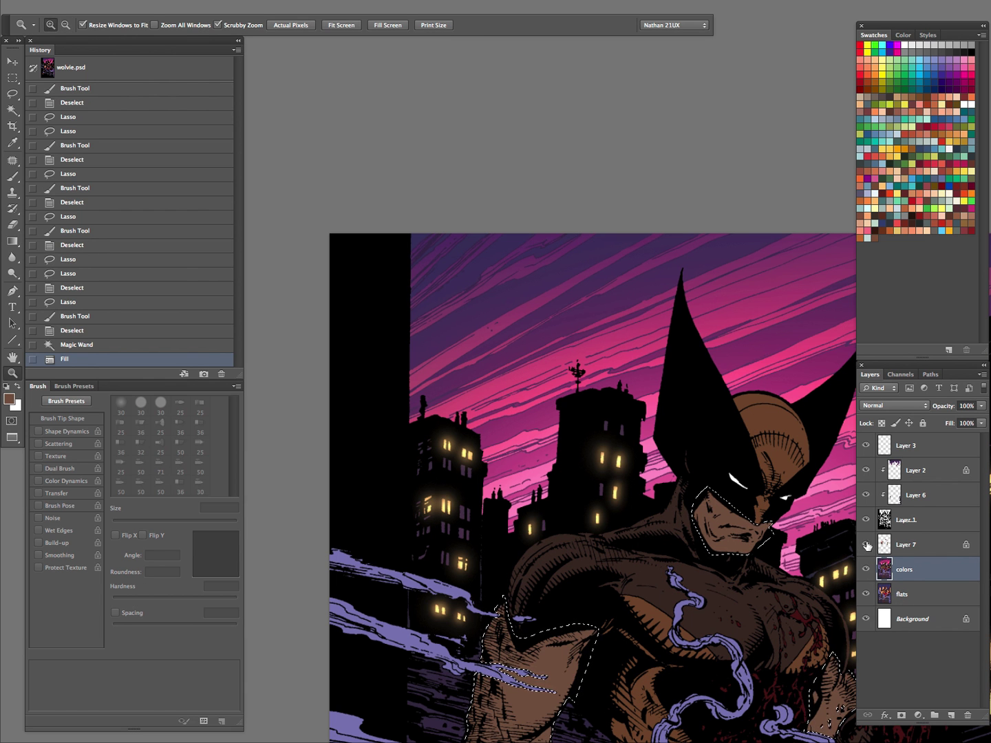
Show Layer 7 and brush the dark brown over the cheek's outer edge with a 20 px soft brush
{"action": "left_click", "coordinate": [866, 544]}
{"action": "left_click", "coordinate": [898, 544]}
{"action": "key", "text": "b"}
{"action": "mouse_move", "coordinate": [709, 494]}
{"action": "left_mouse_down"}
{"action": "mouse_move", "coordinate": [746, 490]}
{"action": "mouse_move", "coordinate": [623, 335]}
{"action": "mouse_move", "coordinate": [568, 292]}
{"action": "mouse_move", "coordinate": [515, 364]}
{"action": "left_mouse_up"}
{"action": "key", "text": "bracketleft"}
{"action": "key", "text": "bracketleft"}
{"action": "key", "text": "bracketleft"}
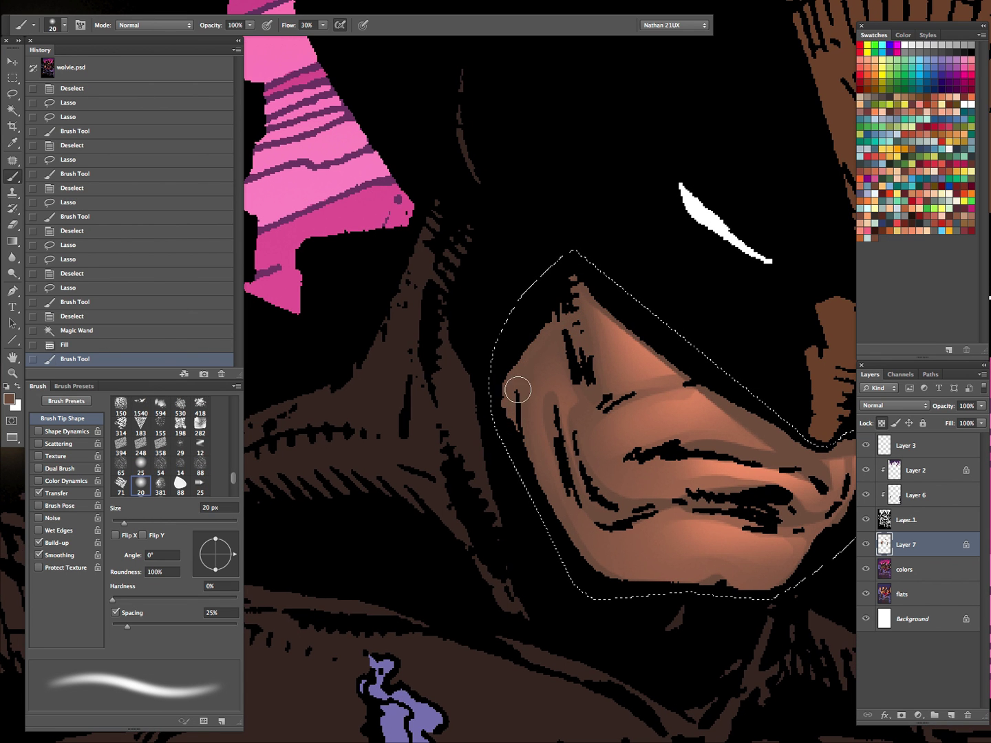
{"action": "left_click_drag", "start_coordinate": [558, 332], "coordinate": [577, 338]}
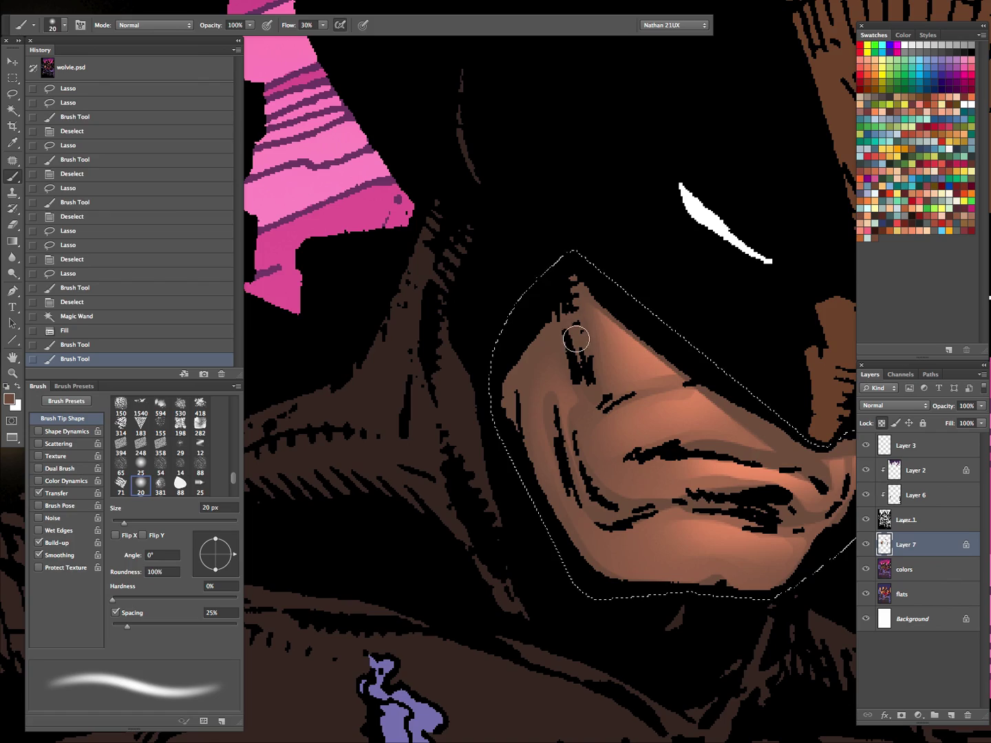
{"action": "left_click", "coordinate": [577, 338]}
Check the whole figure with the interface hidden, and clear the skin selection
{"action": "key", "text": "z"}
{"action": "mouse_move", "coordinate": [634, 383]}
{"action": "left_mouse_down"}
{"action": "mouse_move", "coordinate": [535, 547]}
{"action": "mouse_move", "coordinate": [515, 663]}
{"action": "left_mouse_up"}
{"action": "key", "text": "Tab"}
{"action": "left_click_drag", "start_coordinate": [679, 440], "coordinate": [595, 523]}
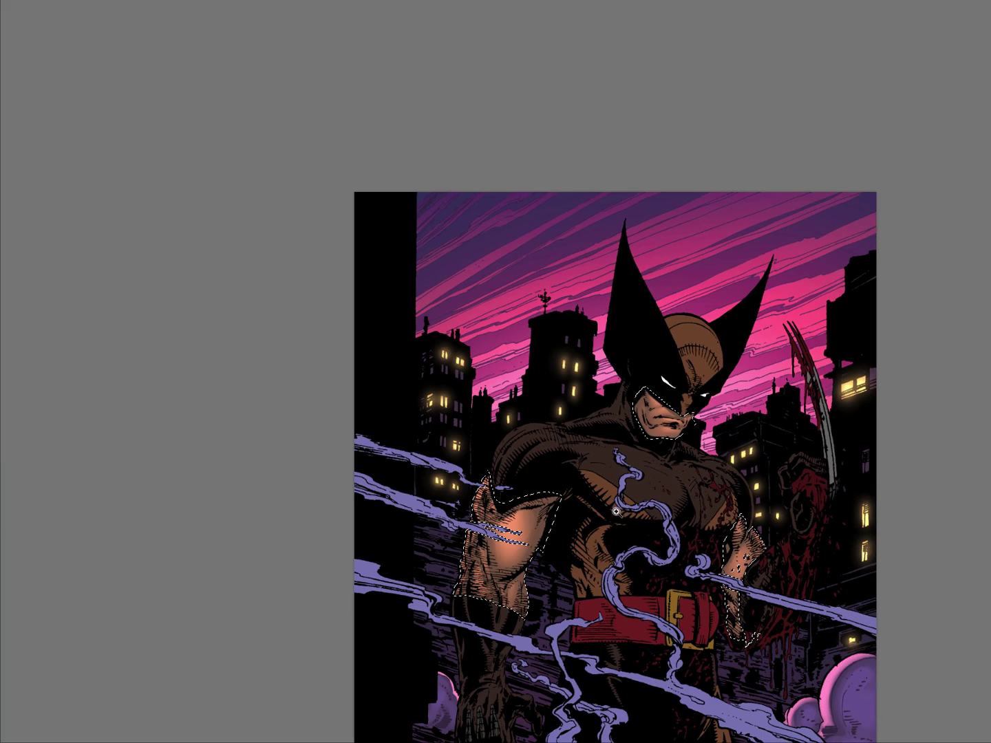
{"action": "left_click_drag", "start_coordinate": [712, 478], "coordinate": [540, 449]}
{"action": "key", "text": "Tab"}
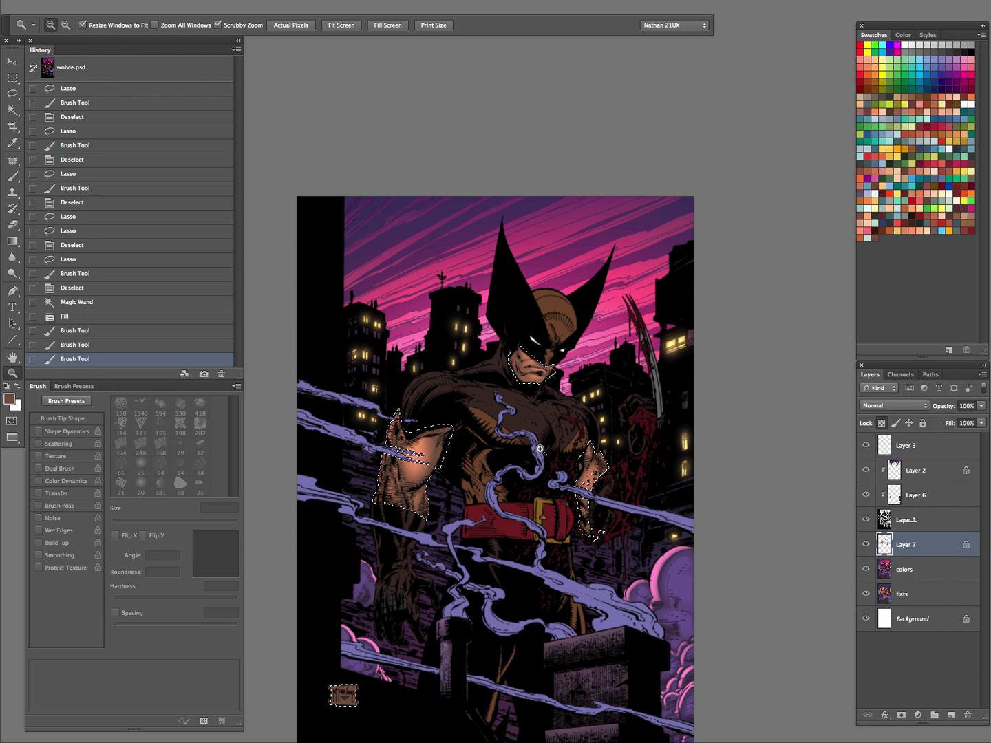
{"action": "key", "text": "ctrl+d"}
Copy the brown costume areas from the colors layer to a new layer and lock its transparent pixels
{"action": "key", "text": "w"}
{"action": "left_click", "coordinate": [553, 649]}
{"action": "key", "text": "ctrl+d"}
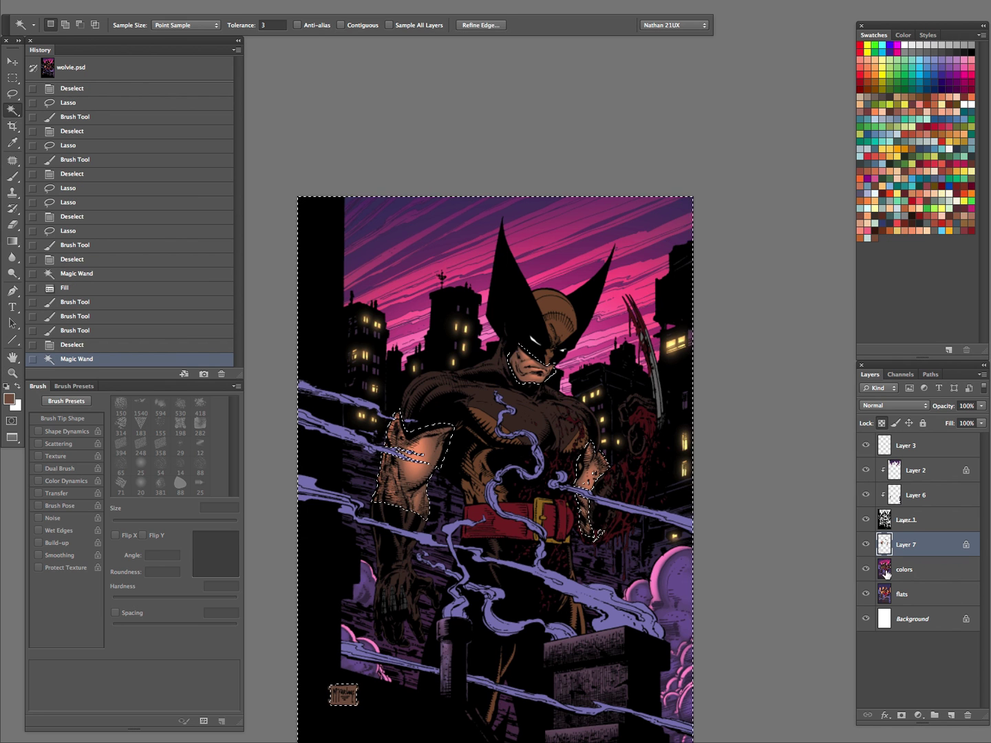
{"action": "left_click", "coordinate": [908, 569]}
{"action": "left_click", "coordinate": [587, 624]}
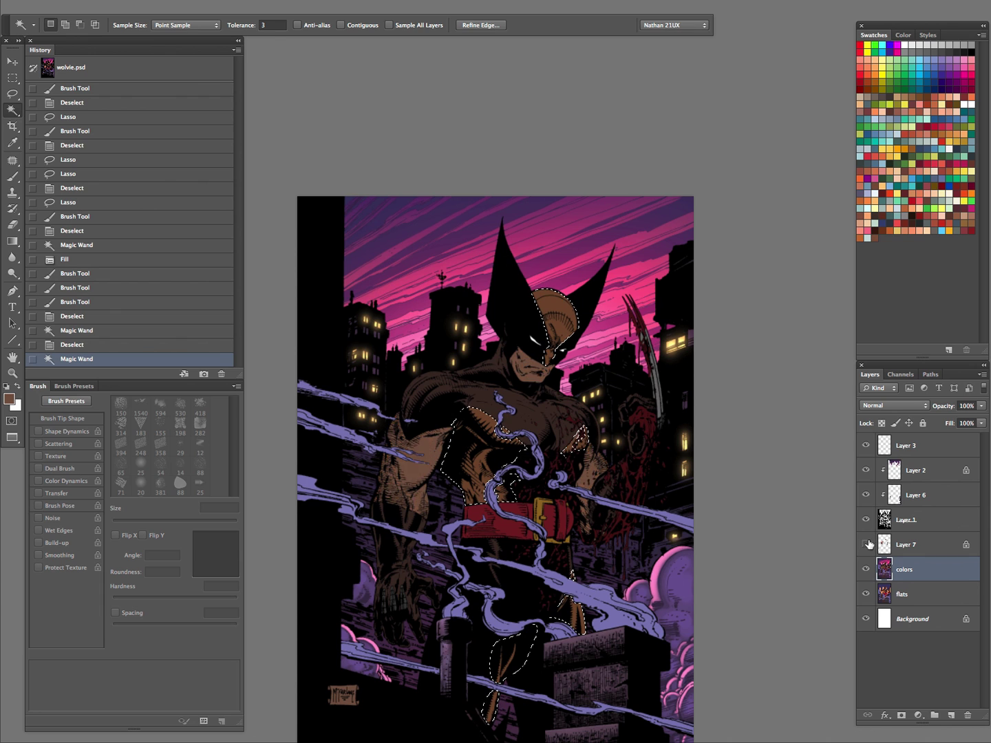
{"action": "key", "text": "ctrl+j"}
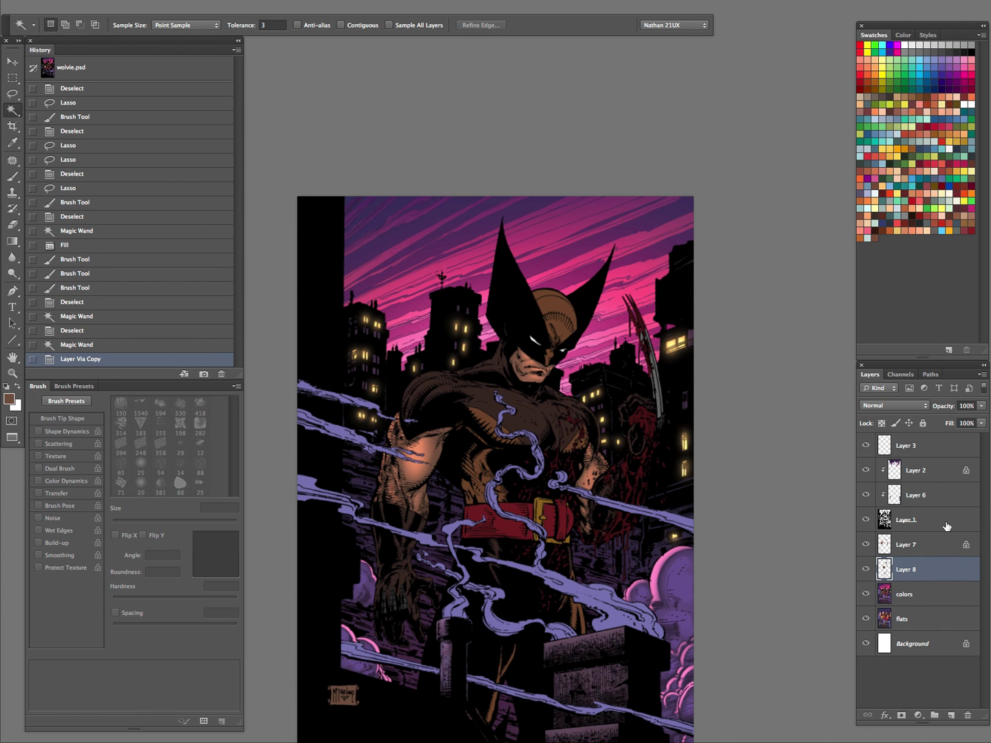
{"action": "left_click", "coordinate": [883, 575], "text": "ctrl"}
{"action": "key", "text": "ctrl+d"}
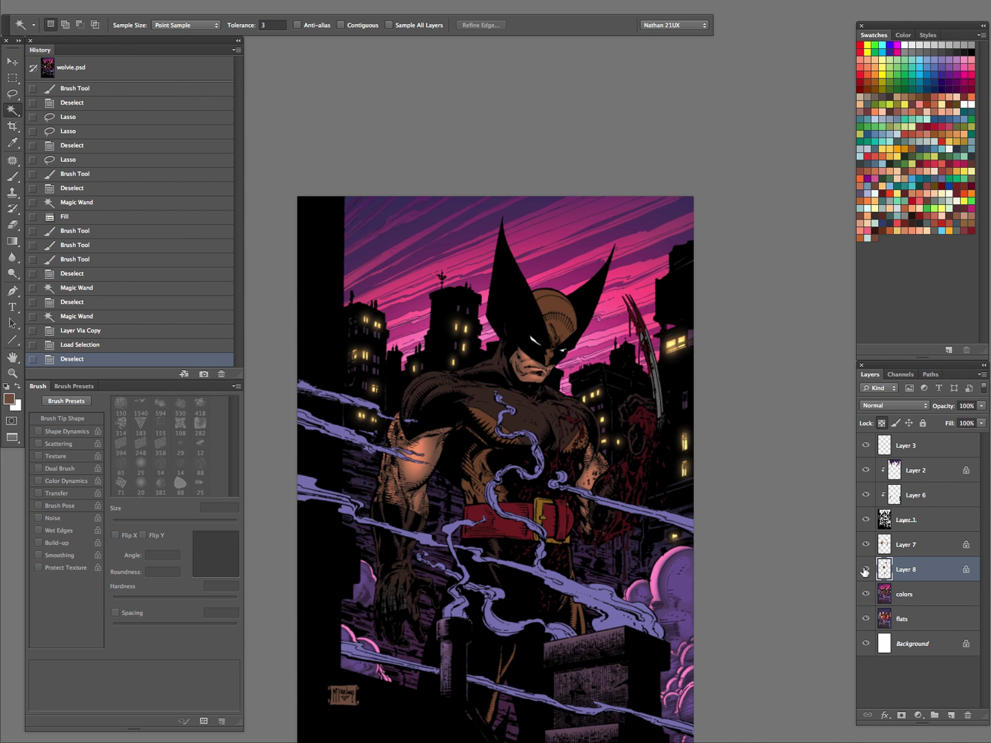
Try to lighten the brown chest panel with the Dodge tool at 125 px on Highlights, and undo the strokes
{"action": "key", "text": "z"}
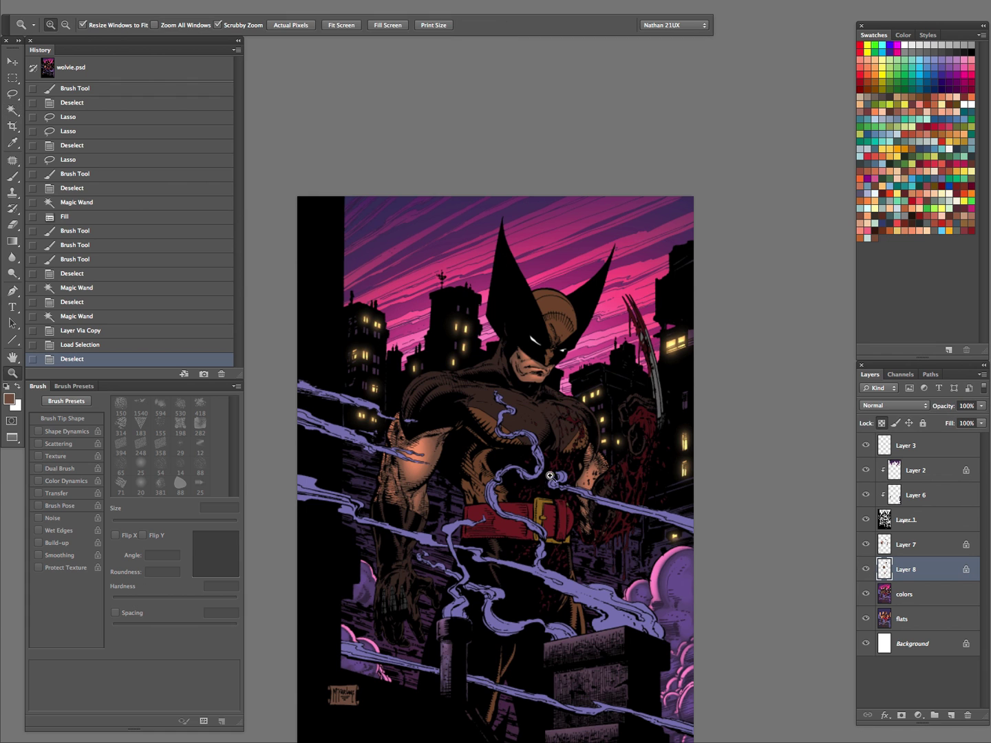
{"action": "left_click", "coordinate": [514, 574]}
{"action": "key", "text": "o"}
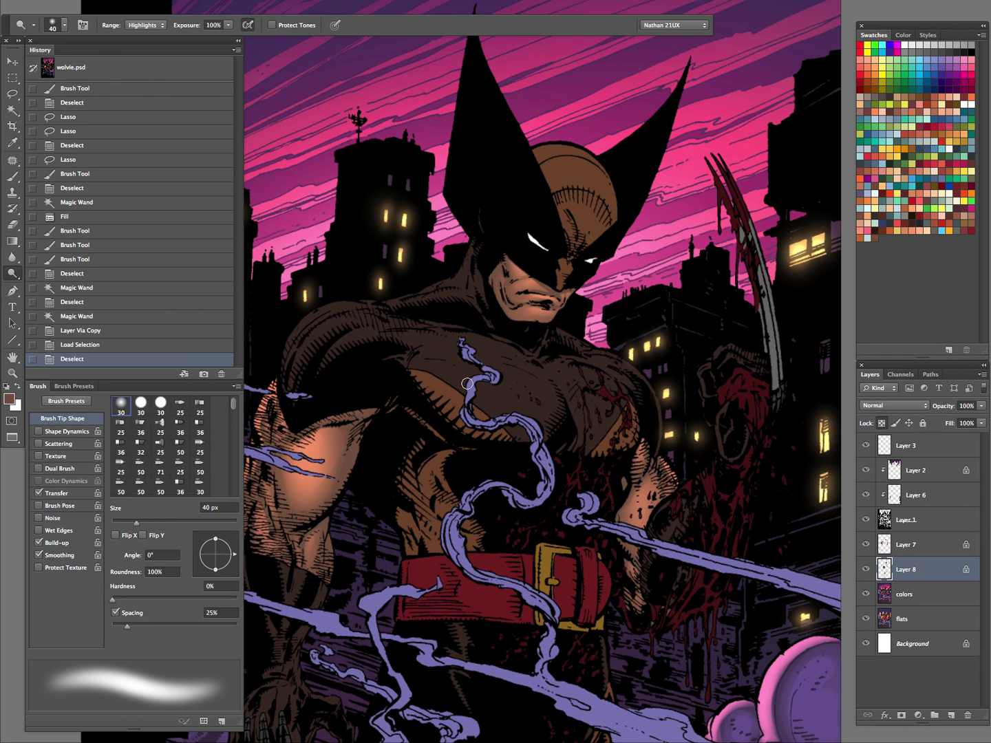
{"action": "key", "text": "bracketright"}
{"action": "key", "text": "bracketright"}
{"action": "left_click_drag", "start_coordinate": [435, 390], "coordinate": [526, 438]}
{"action": "left_click_drag", "start_coordinate": [417, 354], "coordinate": [526, 433]}
{"action": "left_click_drag", "start_coordinate": [438, 386], "coordinate": [500, 418]}
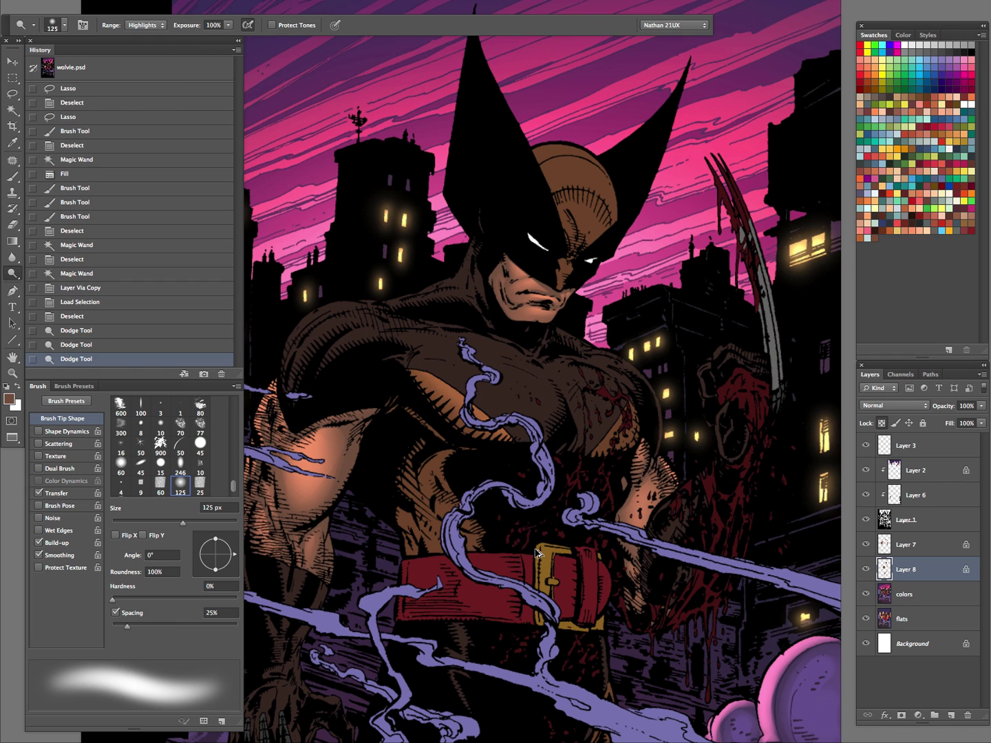
{"action": "key", "text": "ctrl+alt+z"}
{"action": "key", "text": "ctrl+alt+z"}
{"action": "key", "text": "ctrl+alt+z"}
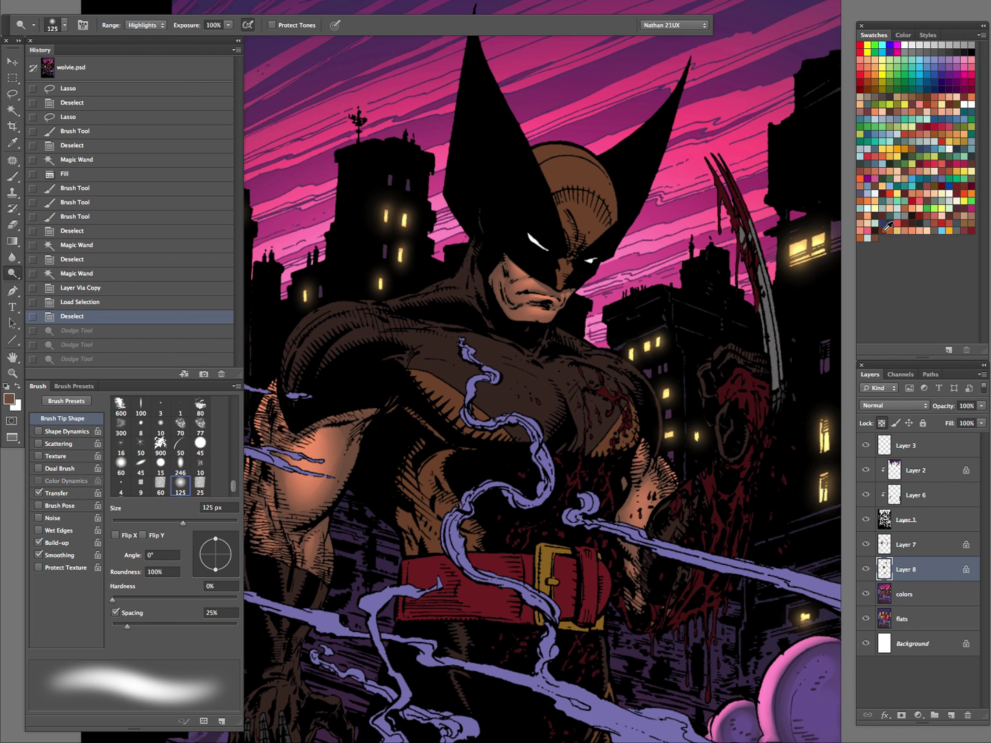
Try brushing bright orange over the brown chest panel with a 125 px soft brush, and undo the strokes
{"action": "key", "text": "b"}
{"action": "key", "text": "bracketleft"}
{"action": "key", "text": "bracketleft"}
{"action": "key", "text": "bracketleft"}
{"action": "key", "text": "bracketleft"}
{"action": "key", "text": "bracketleft"}
{"action": "key", "text": "bracketright"}
{"action": "key", "text": "bracketright"}
{"action": "key", "text": "bracketright"}
{"action": "key", "text": "bracketright"}
{"action": "left_click_drag", "start_coordinate": [433, 378], "coordinate": [528, 427]}
{"action": "left_click_drag", "start_coordinate": [427, 366], "coordinate": [539, 428]}
{"action": "left_click", "coordinate": [474, 399]}
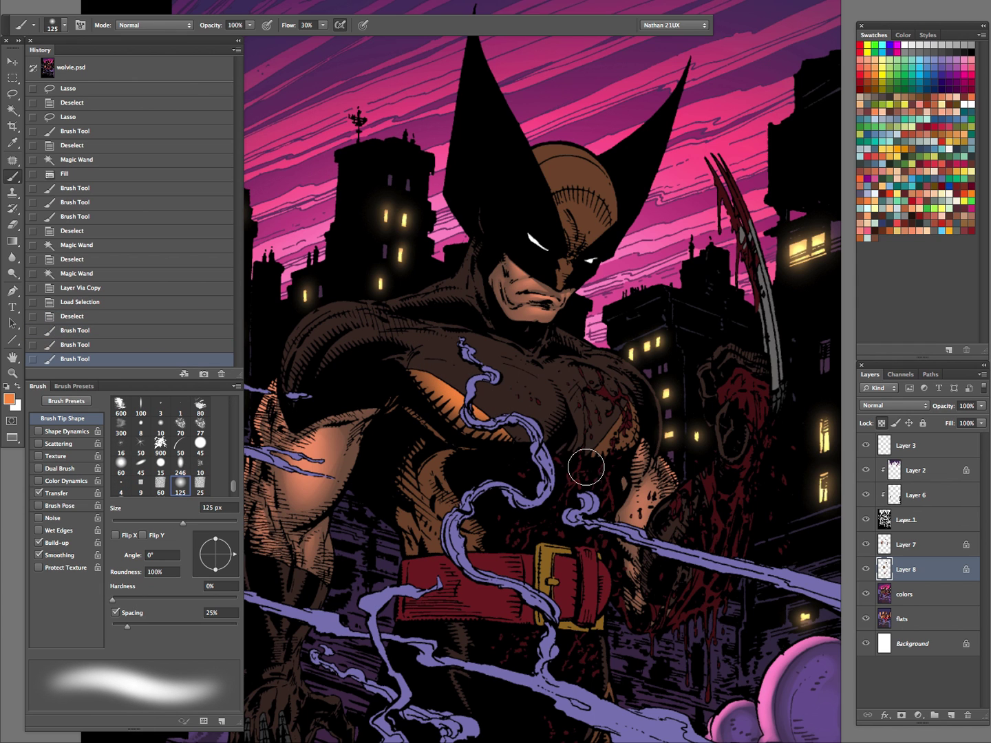
{"action": "key", "text": "ctrl+alt+z"}
{"action": "key", "text": "ctrl+alt+z"}
{"action": "key", "text": "ctrl+alt+z"}
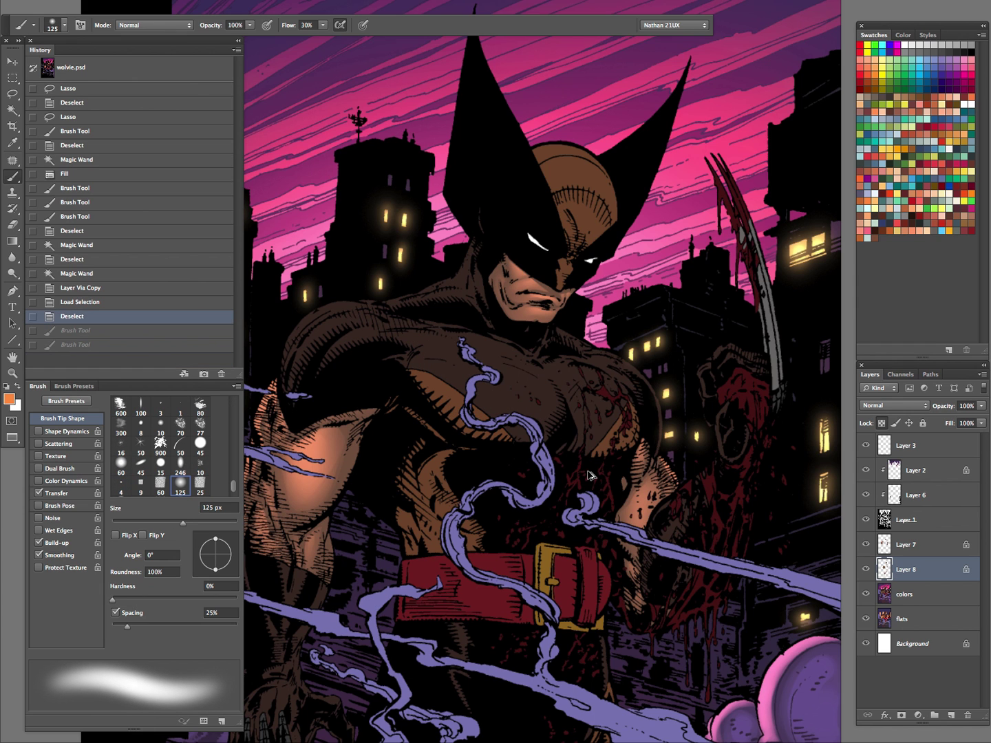
Try another bright orange stroke along the chest panel's lower edge and undo it
{"action": "mouse_move", "coordinate": [479, 411]}
{"action": "left_mouse_down"}
{"action": "mouse_move", "coordinate": [441, 386]}
{"action": "mouse_move", "coordinate": [512, 420]}
{"action": "left_mouse_up"}
{"action": "key", "text": "ctrl+alt+z"}
{"action": "key", "text": "ctrl+z"}
{"action": "key", "text": "ctrl+z"}
{"action": "key", "text": "ctrl+shift+z"}
{"action": "key", "text": "ctrl+alt+z"}
Choose a darker burnt orange as the foreground color and brush it softly onto the chest panel, undoing the last stroke
{"action": "left_click", "coordinate": [10, 398]}
{"action": "left_click_drag", "start_coordinate": [454, 382], "coordinate": [477, 356]}
{"action": "key", "text": "Return"}
{"action": "key", "text": "b"}
{"action": "mouse_move", "coordinate": [464, 413]}
{"action": "left_mouse_down"}
{"action": "mouse_move", "coordinate": [436, 375]}
{"action": "mouse_move", "coordinate": [531, 427]}
{"action": "left_mouse_up"}
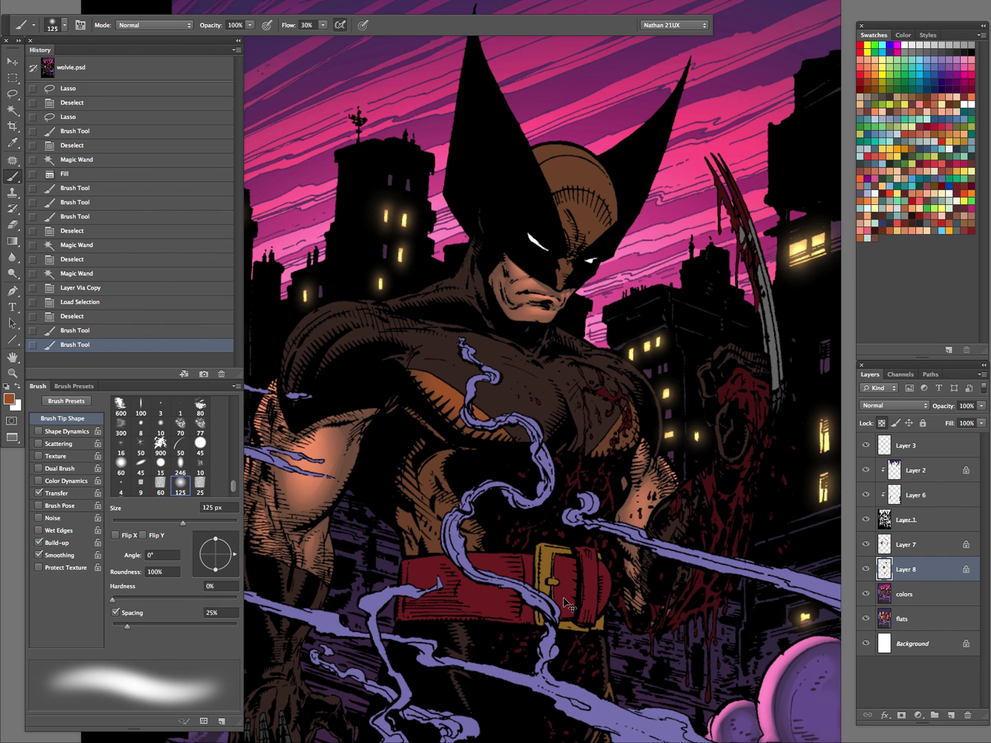
{"action": "key", "text": "ctrl+z"}
Lasso the narrow brown stripes on the lower leg beside the chimney pipe
{"action": "left_click_drag", "start_coordinate": [578, 612], "coordinate": [600, 570]}
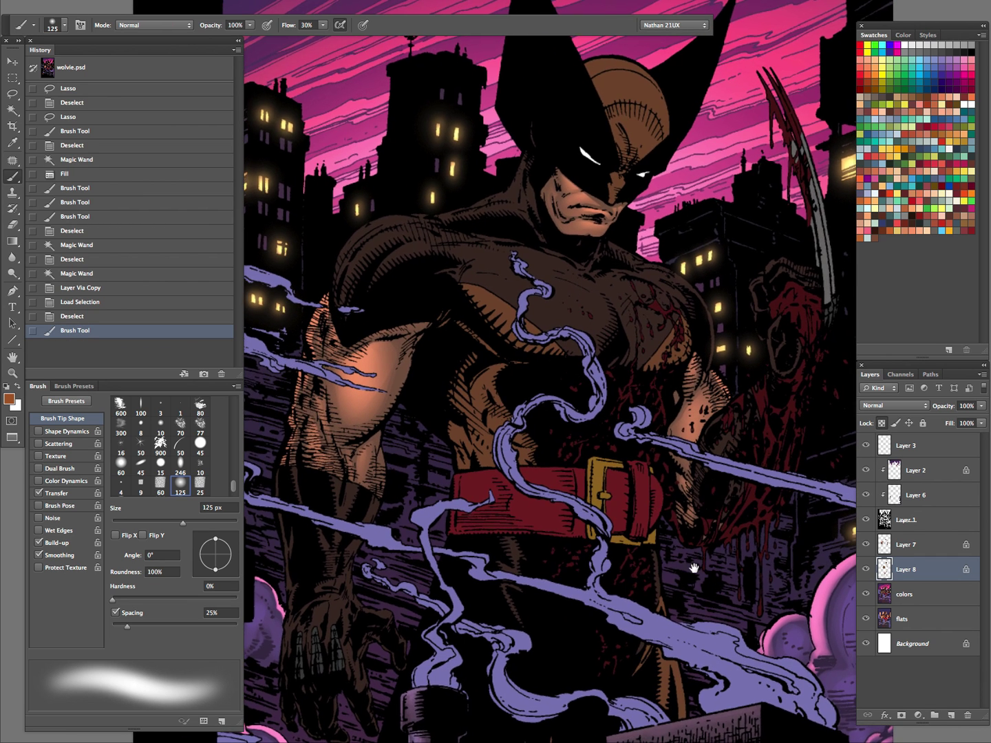
{"action": "left_click_drag", "start_coordinate": [694, 568], "coordinate": [628, 454]}
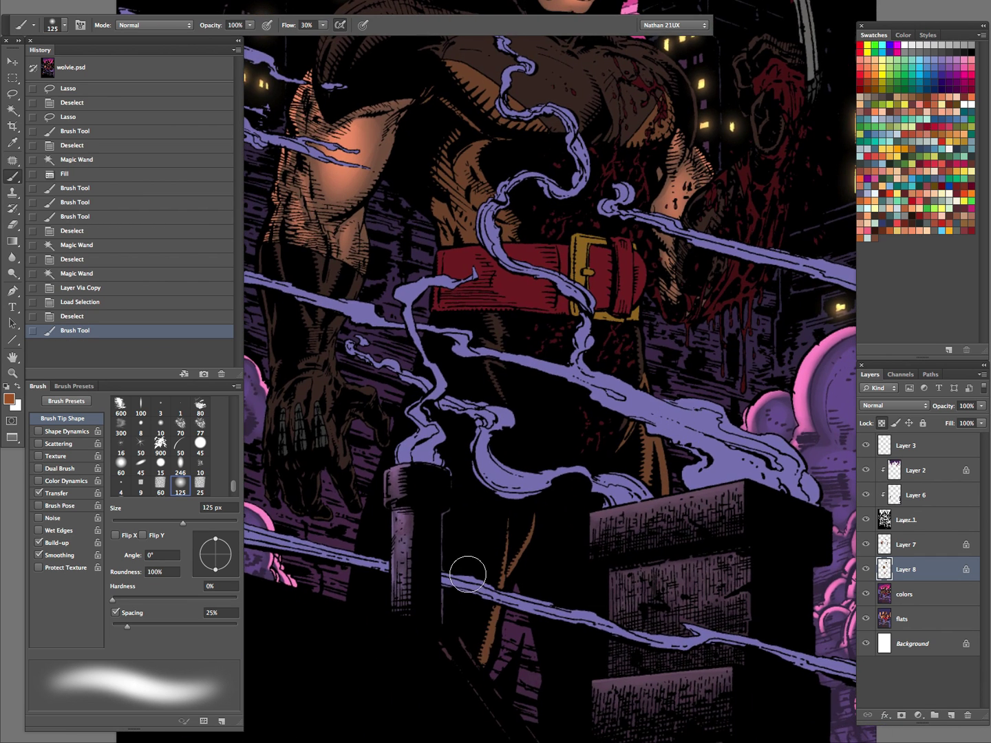
{"action": "left_click_drag", "start_coordinate": [596, 552], "coordinate": [591, 462]}
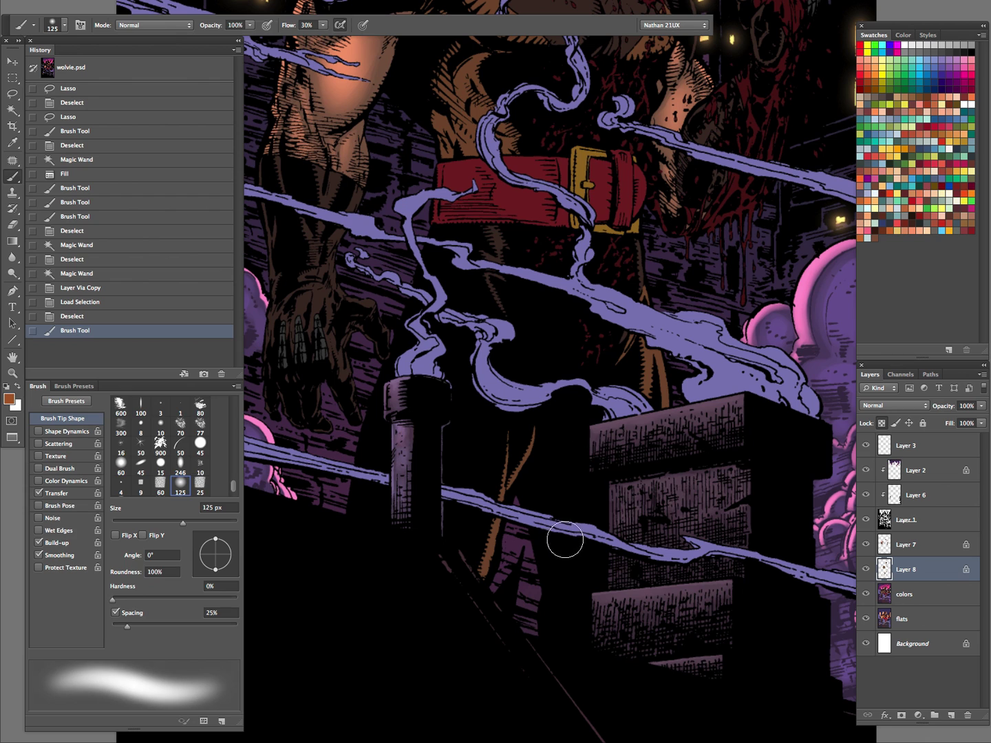
{"action": "key", "text": "l"}
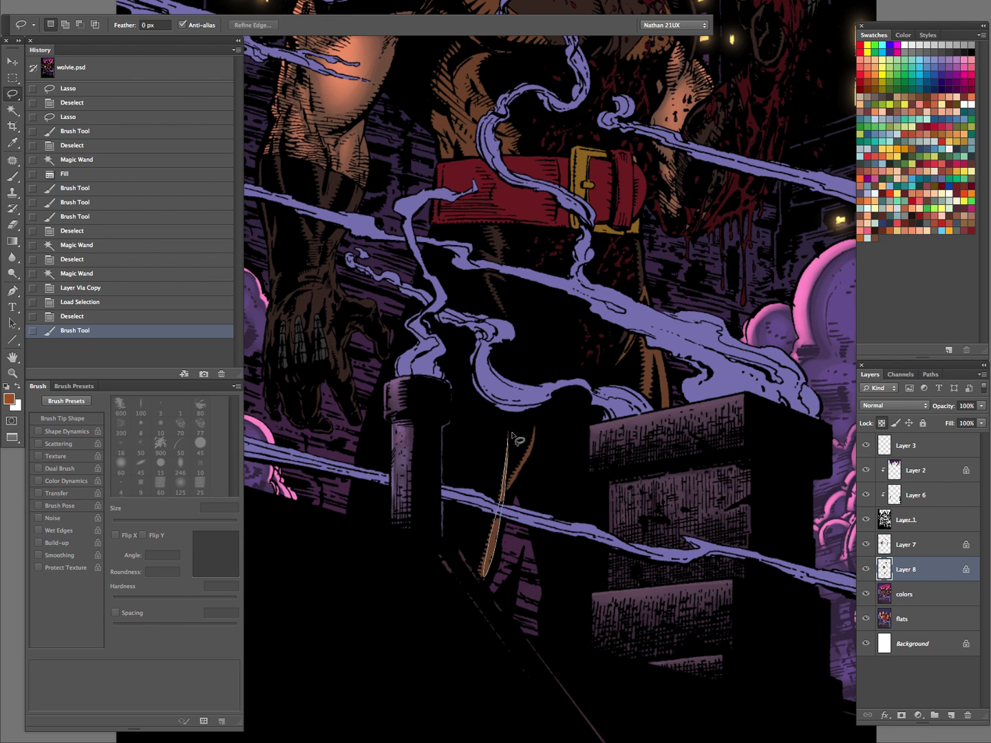
{"action": "left_click_drag", "start_coordinate": [513, 438], "coordinate": [510, 436]}
{"action": "left_click_drag", "start_coordinate": [513, 492], "coordinate": [515, 485]}
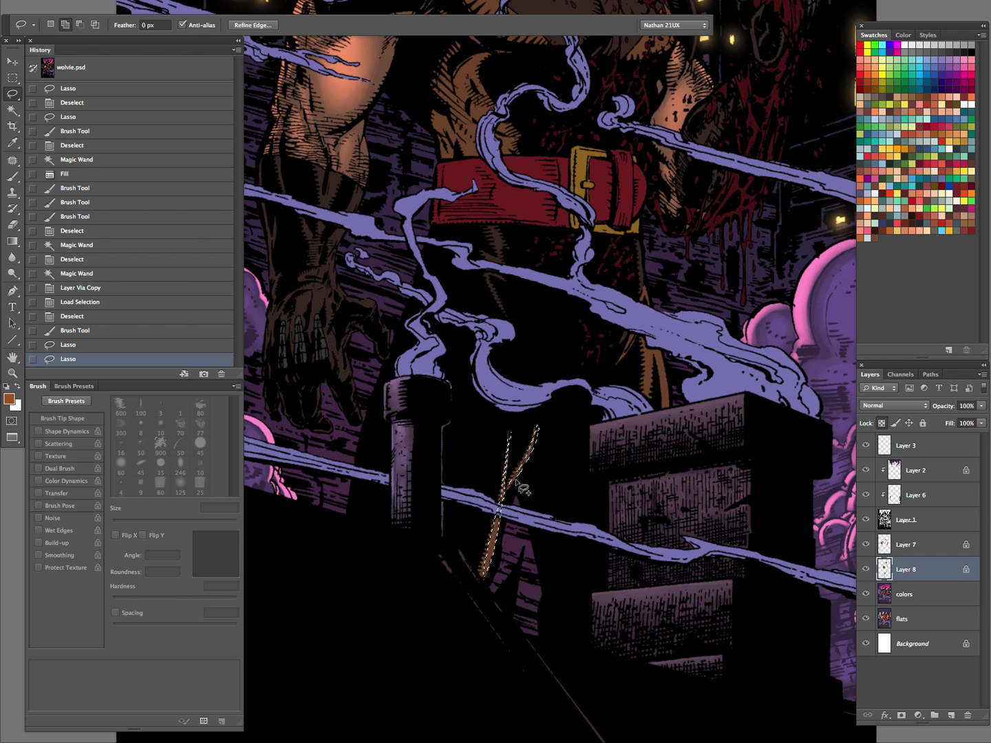
{"action": "left_click_drag", "start_coordinate": [539, 435], "coordinate": [540, 452]}
Hide the selection edges, brush burnt orange into the selected leg stripes, and deselect
{"action": "key", "text": "super+h"}
{"action": "key", "text": "b"}
{"action": "left_click_drag", "start_coordinate": [504, 547], "coordinate": [496, 520]}
{"action": "mouse_move", "coordinate": [678, 435]}
{"action": "left_mouse_down"}
{"action": "mouse_move", "coordinate": [581, 504]}
{"action": "mouse_move", "coordinate": [619, 438]}
{"action": "left_mouse_up"}
{"action": "key", "text": "l"}
{"action": "key", "text": "super+d"}
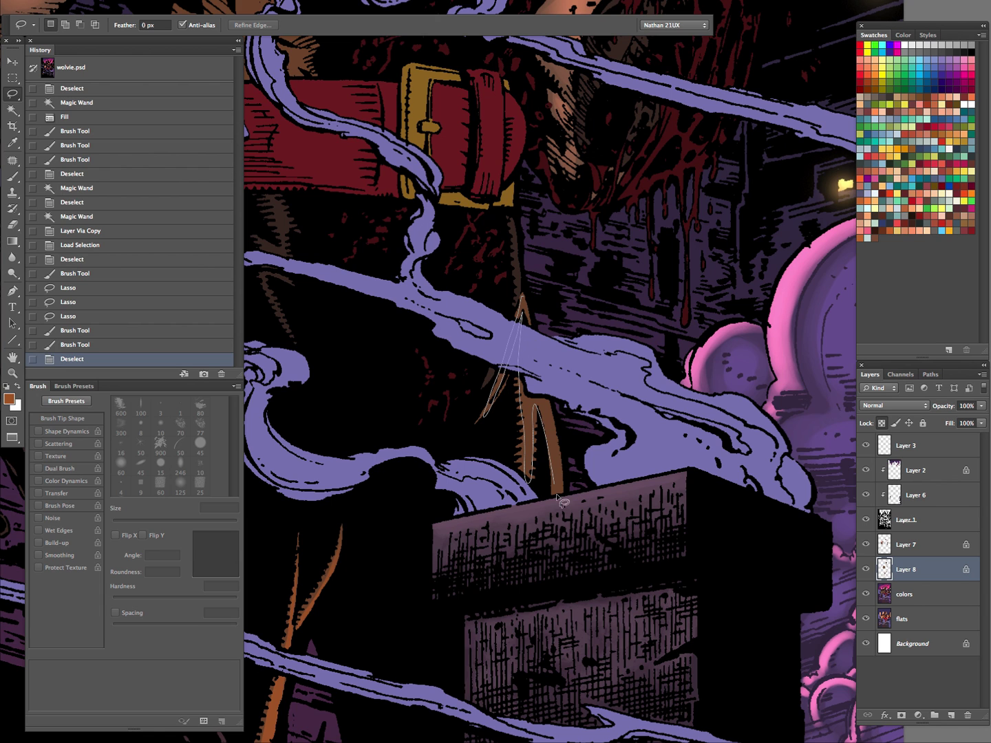
Lasso the brown thigh stripes above the brick chimney, hide the selection edges, brush burnt orange into them, and deselect
{"action": "left_click_drag", "start_coordinate": [544, 336], "coordinate": [526, 352]}
{"action": "key", "text": "super+h"}
{"action": "key", "text": "b"}
{"action": "mouse_move", "coordinate": [524, 304]}
{"action": "left_mouse_down"}
{"action": "mouse_move", "coordinate": [548, 355]}
{"action": "mouse_move", "coordinate": [523, 487]}
{"action": "left_mouse_up"}
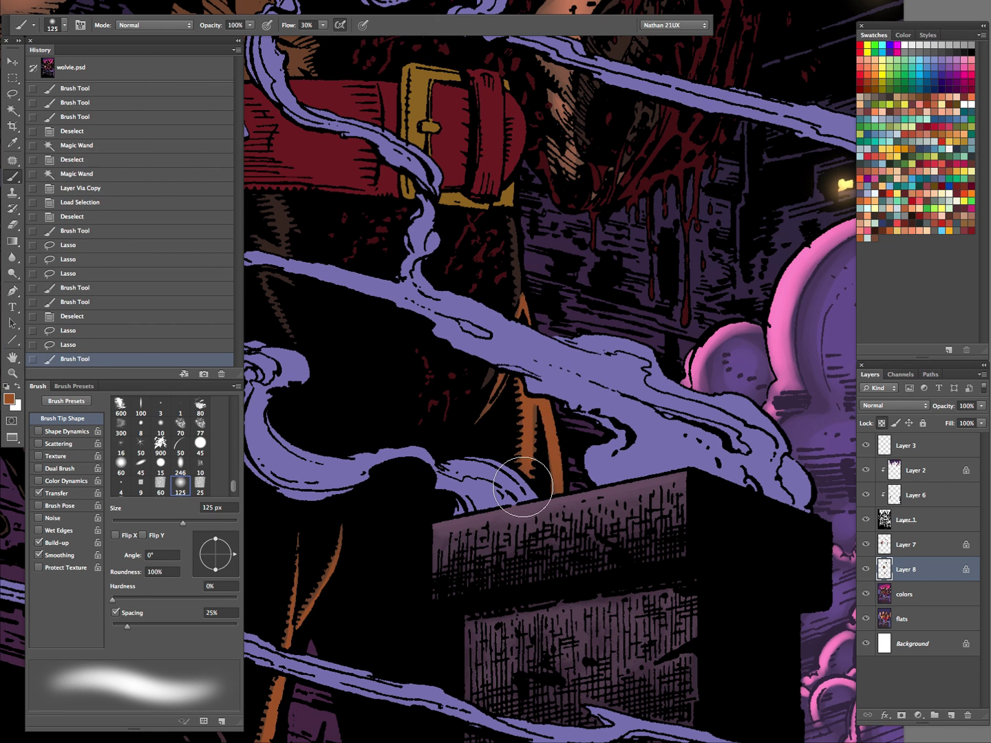
{"action": "key", "text": "l"}
{"action": "key", "text": "ctrl+d"}
Lasso narrower highlight slivers inside the orange thigh stripes and ready the soft brush
{"action": "left_click_drag", "start_coordinate": [528, 304], "coordinate": [530, 327]}
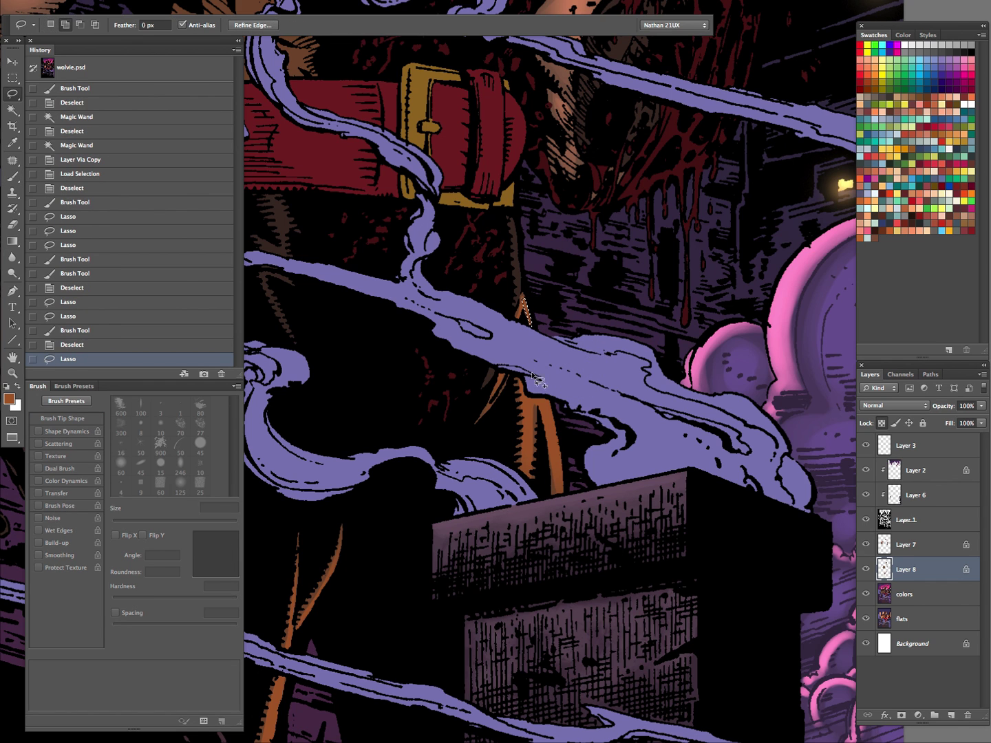
{"action": "left_click_drag", "start_coordinate": [525, 430], "coordinate": [529, 377]}
{"action": "mouse_move", "coordinate": [554, 474]}
{"action": "left_mouse_down"}
{"action": "mouse_move", "coordinate": [545, 390]}
{"action": "mouse_move", "coordinate": [500, 398]}
{"action": "mouse_move", "coordinate": [516, 366]}
{"action": "mouse_move", "coordinate": [540, 457]}
{"action": "left_mouse_up"}
{"action": "key", "text": "b"}
{"action": "left_click", "coordinate": [318, 595]}
Enlarge the Dodge brush, lighten the selected thigh stripe highlights, and deselect
{"action": "key", "text": "o"}
{"action": "key", "text": "]"}
{"action": "key", "text": "]"}
{"action": "key", "text": "]"}
{"action": "key", "text": "]"}
{"action": "key", "text": "]"}
{"action": "mouse_move", "coordinate": [538, 407]}
{"action": "left_mouse_down"}
{"action": "mouse_move", "coordinate": [534, 315]}
{"action": "mouse_move", "coordinate": [550, 303]}
{"action": "left_mouse_up"}
{"action": "left_click_drag", "start_coordinate": [415, 610], "coordinate": [632, 413]}
{"action": "key", "text": "l"}
{"action": "key", "text": "ctrl+d"}
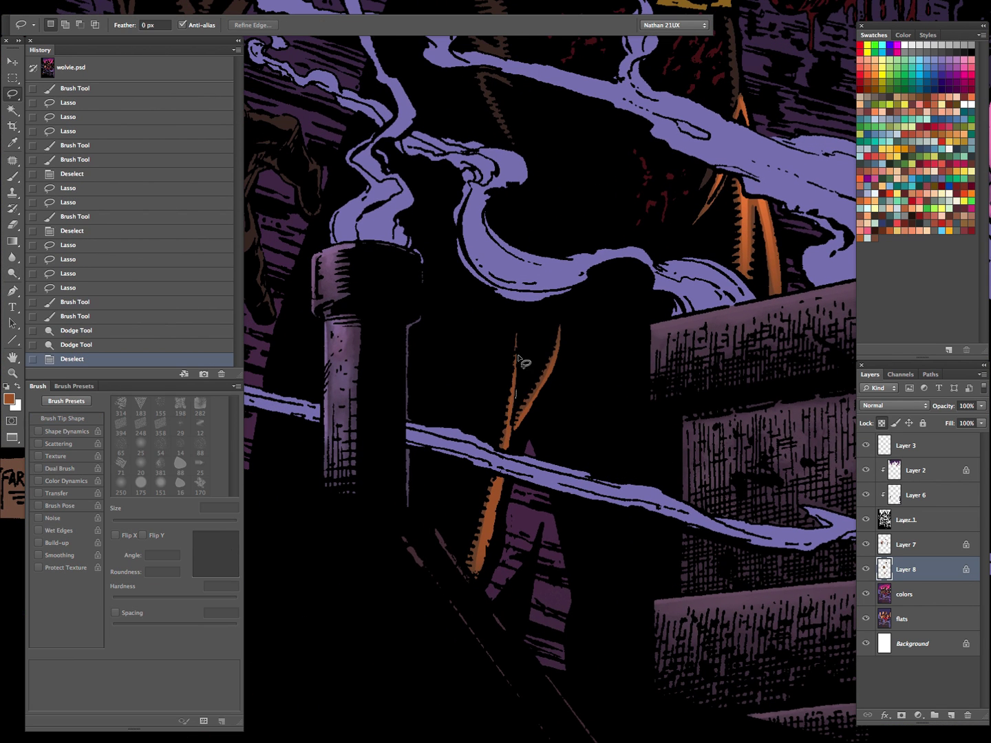
Lasso the highlight slivers on the lower leg stripes, hide the selection edges, and dodge them lighter
{"action": "mouse_move", "coordinate": [521, 390]}
{"action": "left_mouse_down"}
{"action": "mouse_move", "coordinate": [552, 372]}
{"action": "mouse_move", "coordinate": [560, 344]}
{"action": "mouse_move", "coordinate": [523, 419]}
{"action": "mouse_move", "coordinate": [565, 317]}
{"action": "left_mouse_up"}
{"action": "key", "text": "ctrl+h"}
{"action": "key", "text": "b"}
{"action": "key", "text": "o"}
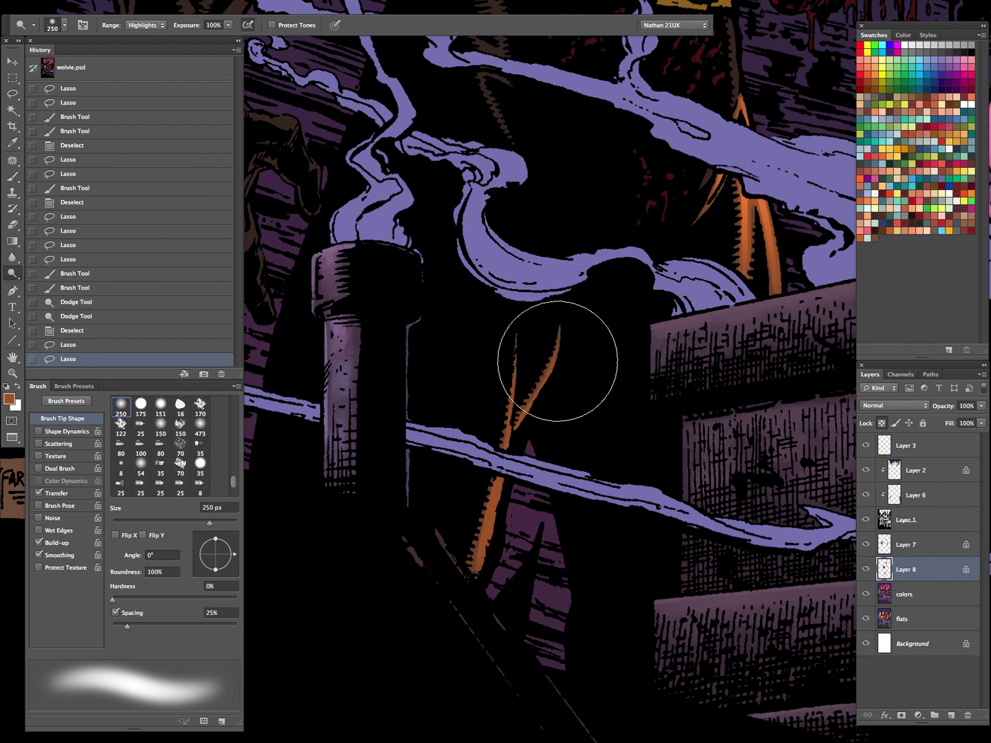
{"action": "left_click_drag", "start_coordinate": [550, 375], "coordinate": [495, 602]}
{"action": "left_click_drag", "start_coordinate": [521, 499], "coordinate": [580, 371]}
{"action": "left_click_drag", "start_coordinate": [615, 255], "coordinate": [573, 555]}
{"action": "mouse_move", "coordinate": [664, 310]}
{"action": "left_mouse_down"}
{"action": "mouse_move", "coordinate": [619, 567]}
{"action": "mouse_move", "coordinate": [653, 457]}
{"action": "left_mouse_up"}
Lasso the brown chest panel beside the blood splatter, brush burnt orange into it, deselect, and ready the Dodge tool
{"action": "key", "text": "l"}
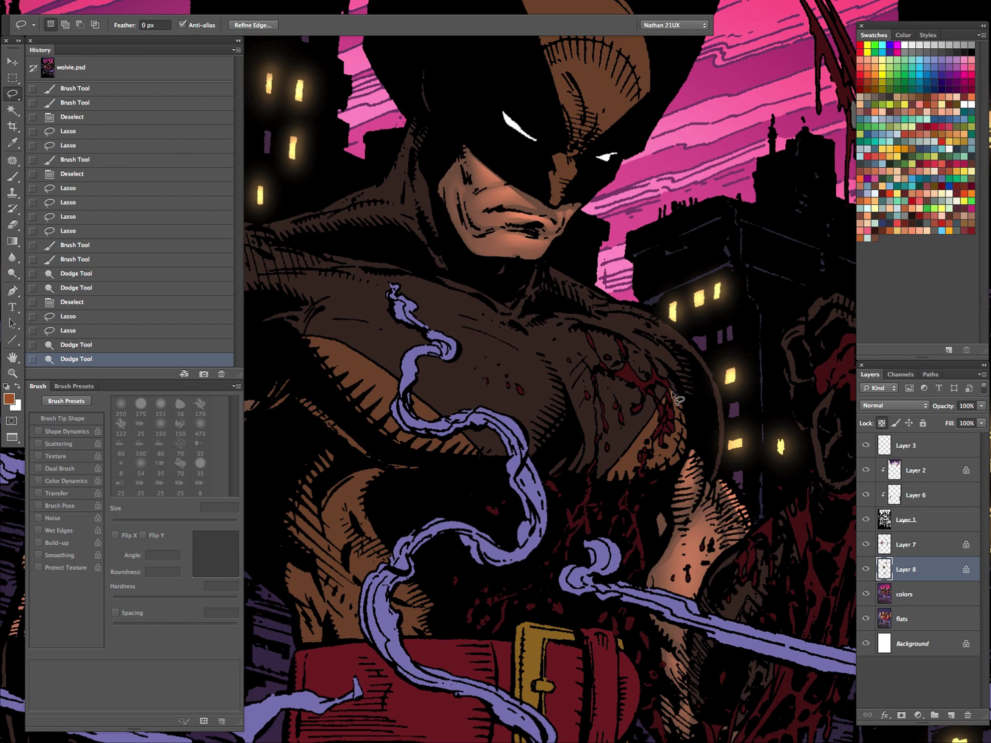
{"action": "left_click_drag", "start_coordinate": [671, 401], "coordinate": [673, 402]}
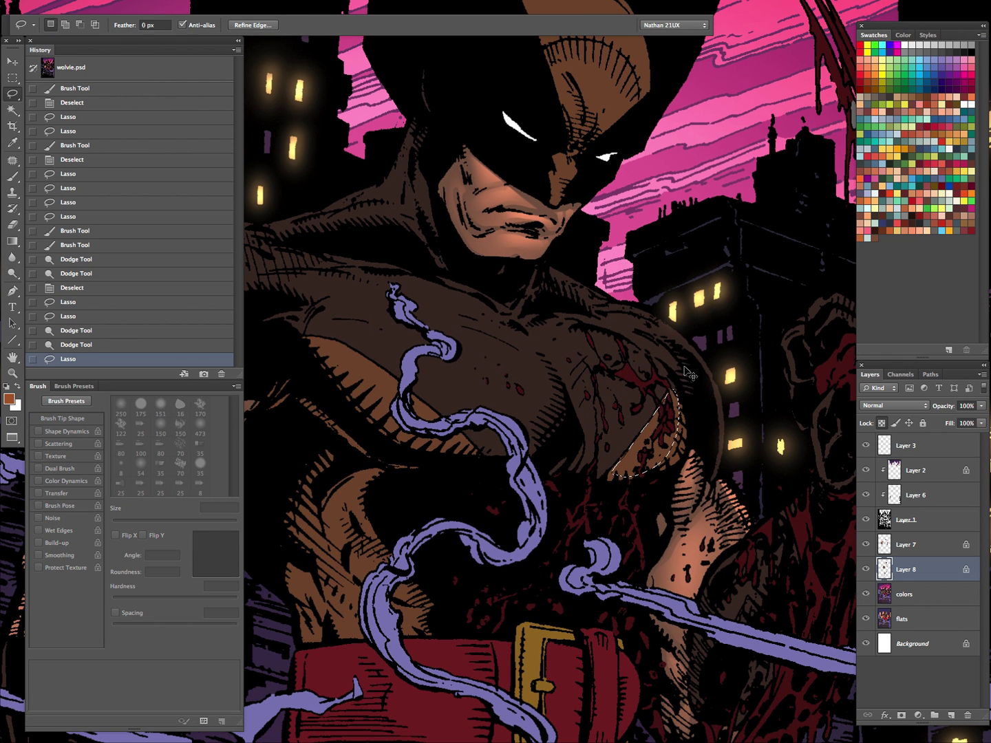
{"action": "key", "text": "b"}
{"action": "mouse_move", "coordinate": [638, 440]}
{"action": "left_mouse_down"}
{"action": "mouse_move", "coordinate": [651, 381]}
{"action": "mouse_move", "coordinate": [674, 398]}
{"action": "left_mouse_up"}
{"action": "key", "text": "l"}
{"action": "key", "text": "ctrl+d"}
{"action": "key", "text": "o"}
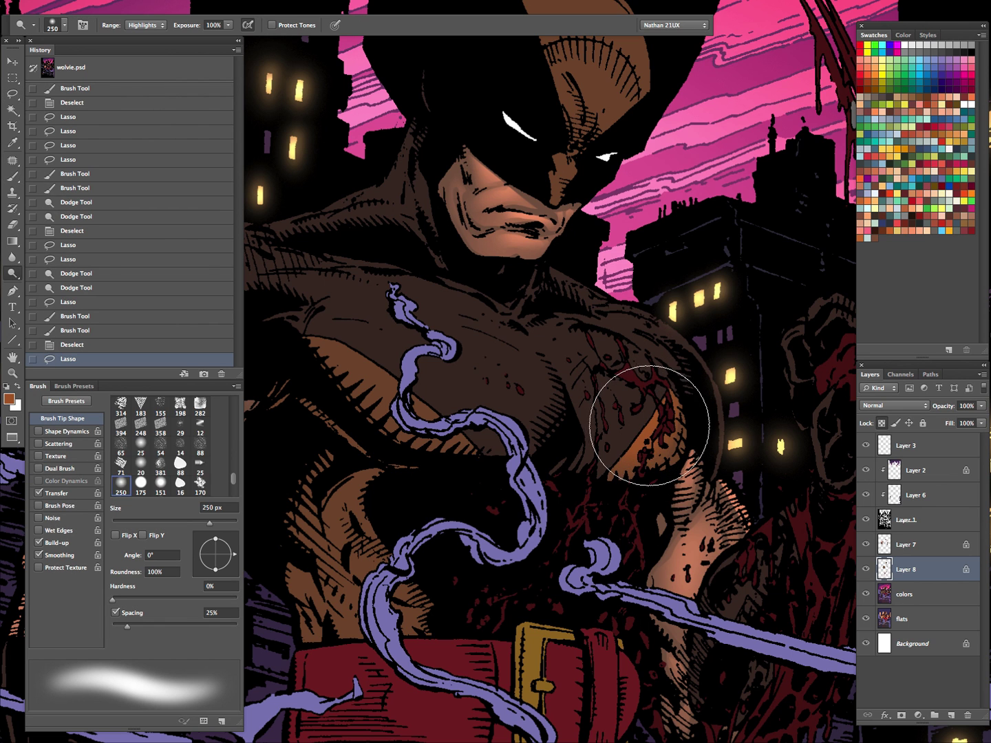
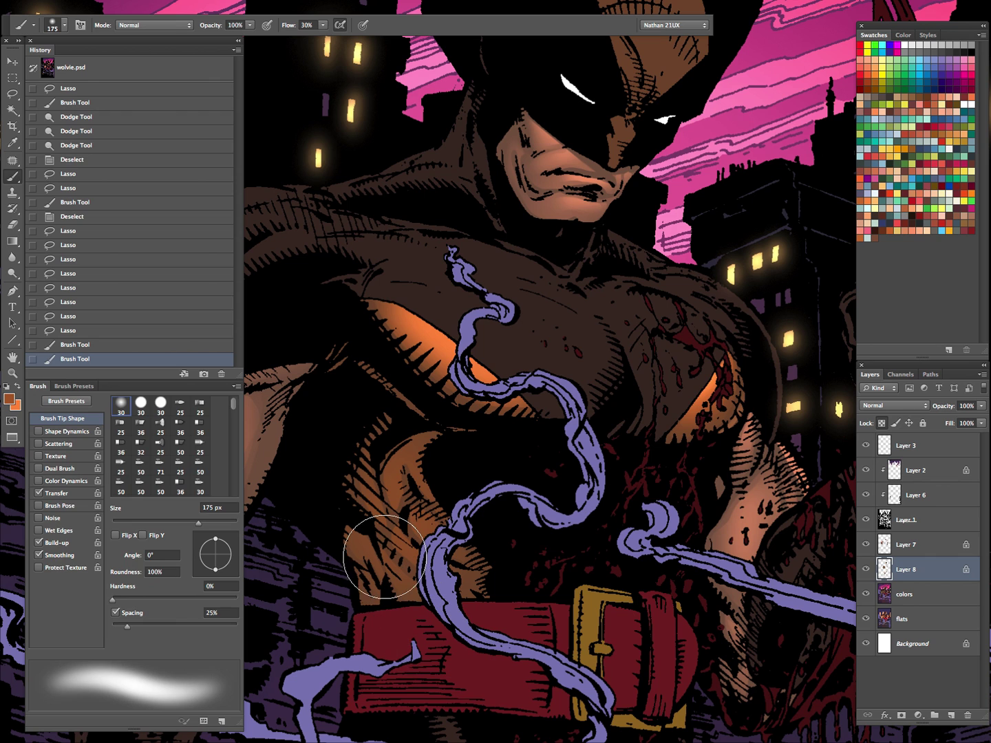
Clear the current selection, lasso highlight shapes on the brown side of the abdomen, and hide the selection edges
{"action": "key", "text": "ctrl+d"}
{"action": "mouse_move", "coordinate": [433, 438]}
{"action": "left_mouse_down"}
{"action": "mouse_move", "coordinate": [404, 455]}
{"action": "mouse_move", "coordinate": [409, 446]}
{"action": "mouse_move", "coordinate": [393, 496]}
{"action": "mouse_move", "coordinate": [428, 432]}
{"action": "left_mouse_up"}
{"action": "mouse_move", "coordinate": [372, 437]}
{"action": "left_mouse_down"}
{"action": "mouse_move", "coordinate": [364, 488]}
{"action": "mouse_move", "coordinate": [373, 434]}
{"action": "left_mouse_up"}
{"action": "left_click_drag", "start_coordinate": [417, 521], "coordinate": [417, 513]}
{"action": "mouse_move", "coordinate": [404, 534]}
{"action": "left_mouse_down"}
{"action": "mouse_move", "coordinate": [426, 573]}
{"action": "mouse_move", "coordinate": [395, 530]}
{"action": "mouse_move", "coordinate": [387, 551]}
{"action": "left_mouse_up"}
{"action": "key", "text": "super+h"}
Brush orange softly into the selected abdomen shapes, undo the latest strokes, and deselect with bright orange as foreground color
{"action": "key", "text": "b"}
{"action": "key", "text": "x"}
{"action": "mouse_move", "coordinate": [402, 486]}
{"action": "left_mouse_down"}
{"action": "mouse_move", "coordinate": [393, 536]}
{"action": "mouse_move", "coordinate": [432, 582]}
{"action": "mouse_move", "coordinate": [423, 409]}
{"action": "mouse_move", "coordinate": [400, 463]}
{"action": "mouse_move", "coordinate": [413, 532]}
{"action": "mouse_move", "coordinate": [412, 399]}
{"action": "mouse_move", "coordinate": [404, 464]}
{"action": "mouse_move", "coordinate": [381, 462]}
{"action": "mouse_move", "coordinate": [413, 496]}
{"action": "mouse_move", "coordinate": [410, 550]}
{"action": "left_mouse_up"}
{"action": "key", "text": "super+z"}
{"action": "key", "text": "super+z"}
{"action": "key", "text": "x"}
{"action": "key", "text": "x"}
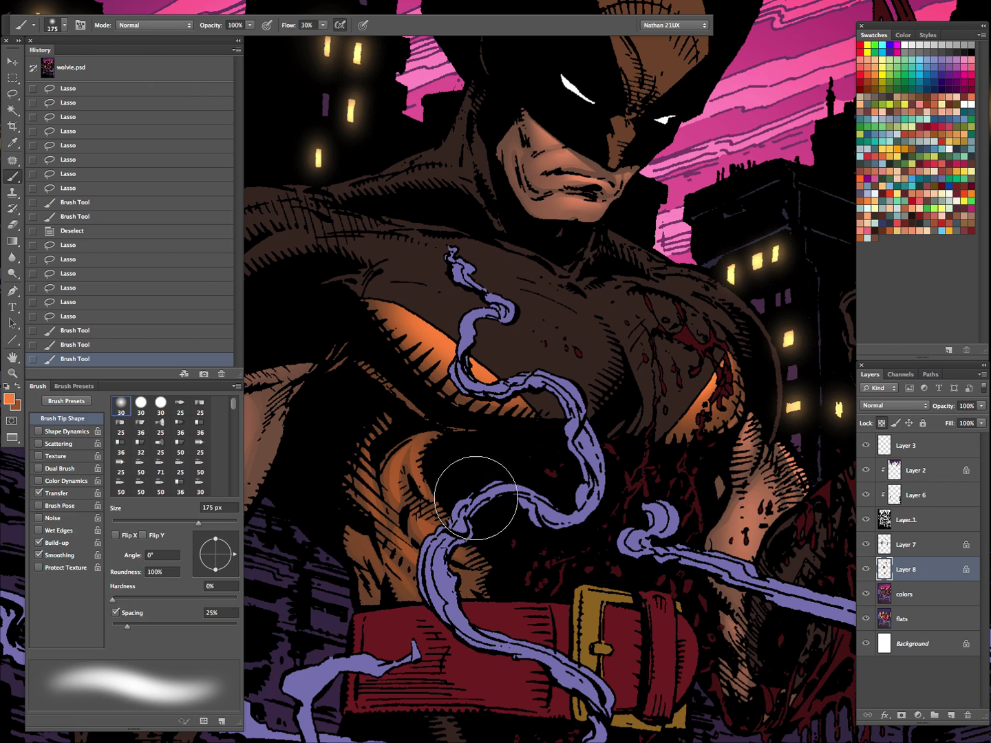
{"action": "key", "text": "l"}
{"action": "key", "text": "super+d"}
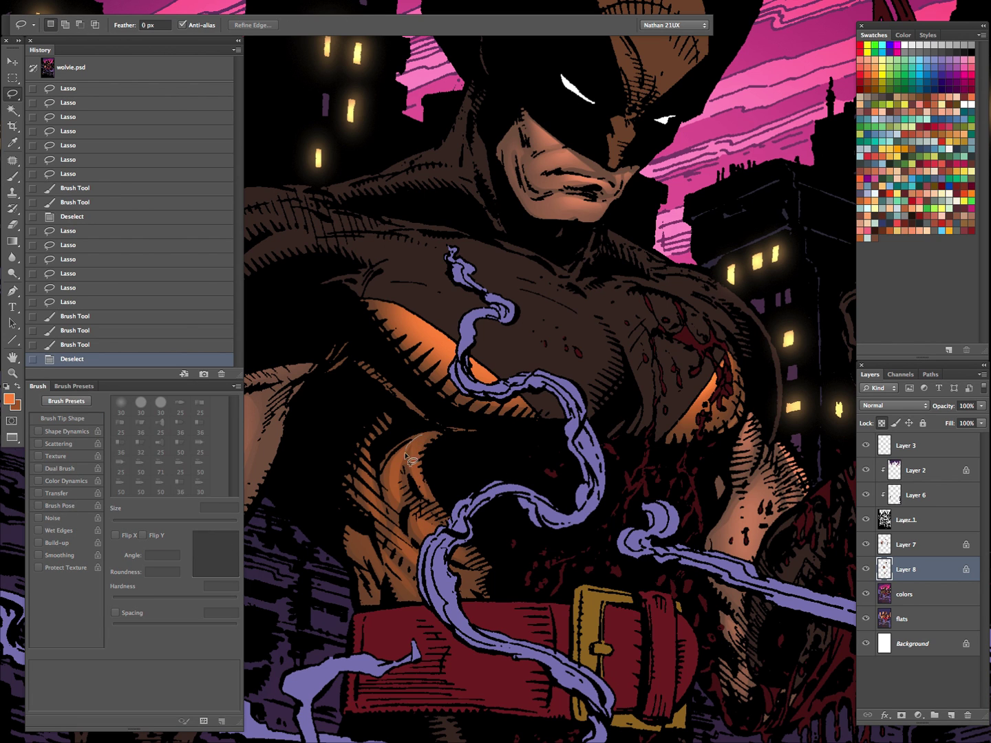
Lasso smaller highlight shapes along the abdomen's side, hide the selection edges, brush orange into them, and deselect
{"action": "mouse_move", "coordinate": [431, 441]}
{"action": "left_mouse_down"}
{"action": "mouse_move", "coordinate": [400, 453]}
{"action": "mouse_move", "coordinate": [407, 445]}
{"action": "mouse_move", "coordinate": [389, 477]}
{"action": "mouse_move", "coordinate": [413, 442]}
{"action": "left_mouse_up"}
{"action": "mouse_move", "coordinate": [432, 521]}
{"action": "left_mouse_down"}
{"action": "mouse_move", "coordinate": [424, 517]}
{"action": "mouse_move", "coordinate": [440, 537]}
{"action": "mouse_move", "coordinate": [404, 542]}
{"action": "left_mouse_up"}
{"action": "key", "text": "super+h"}
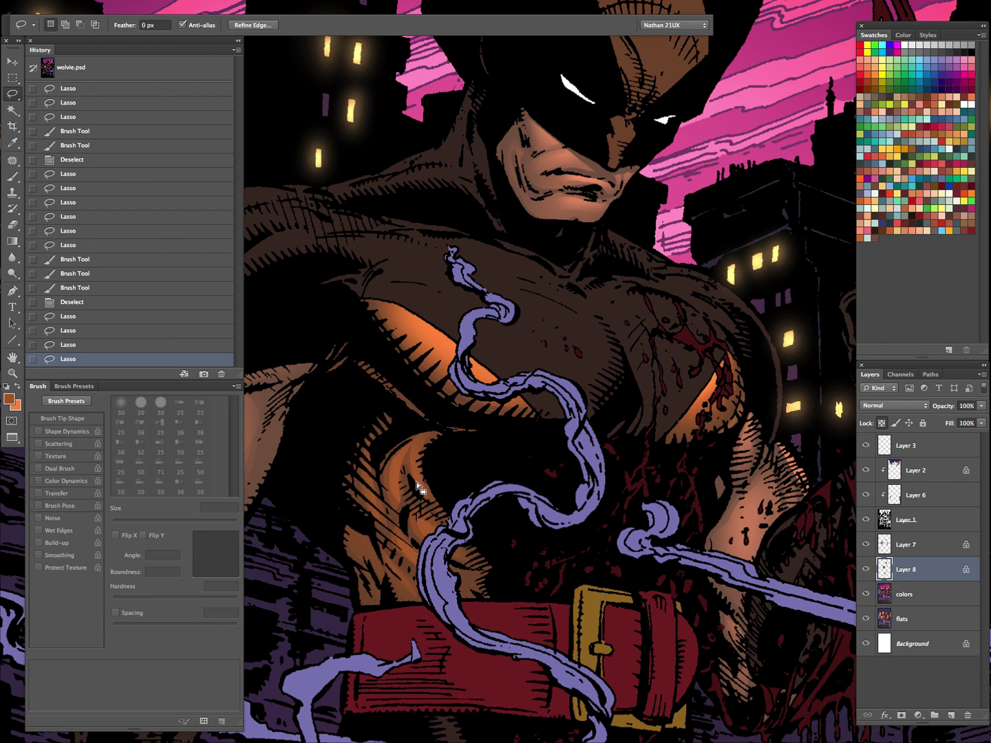
{"action": "key", "text": "b"}
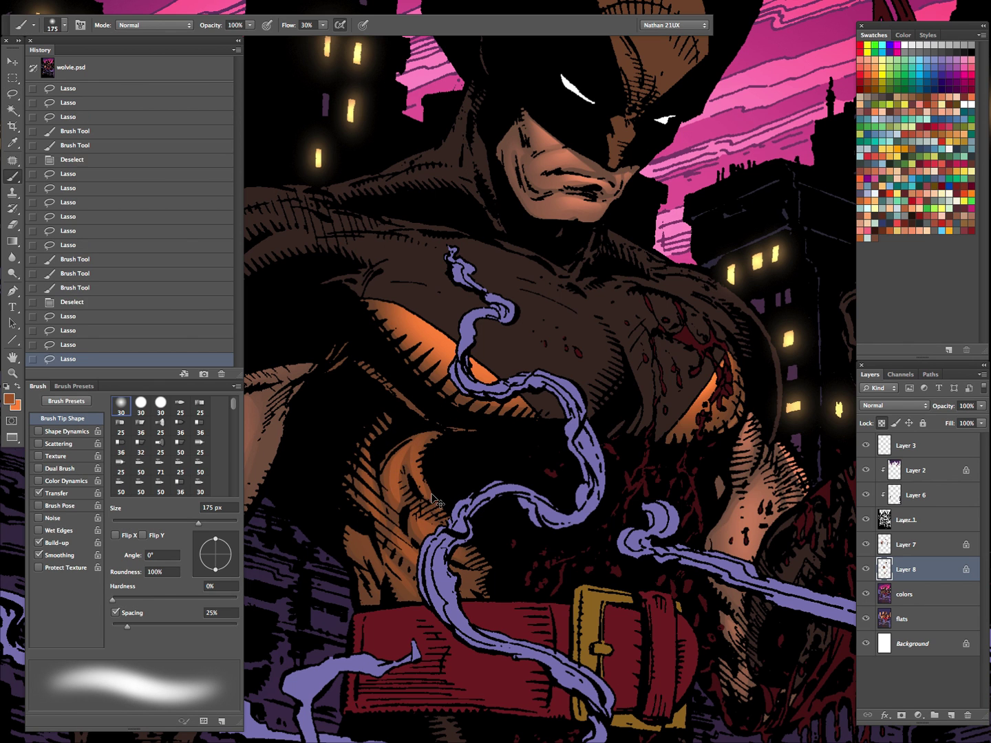
{"action": "left_click_drag", "start_coordinate": [447, 539], "coordinate": [428, 510]}
{"action": "left_click_drag", "start_coordinate": [418, 458], "coordinate": [423, 443]}
{"action": "key", "text": "l"}
{"action": "key", "text": "super+d"}
Lasso the lower rib shapes on the abdomen's side above the belt and brush orange highlights into them
{"action": "left_click_drag", "start_coordinate": [364, 489], "coordinate": [363, 493]}
{"action": "mouse_move", "coordinate": [377, 563]}
{"action": "left_mouse_down"}
{"action": "mouse_move", "coordinate": [400, 576]}
{"action": "mouse_move", "coordinate": [388, 550]}
{"action": "left_mouse_up"}
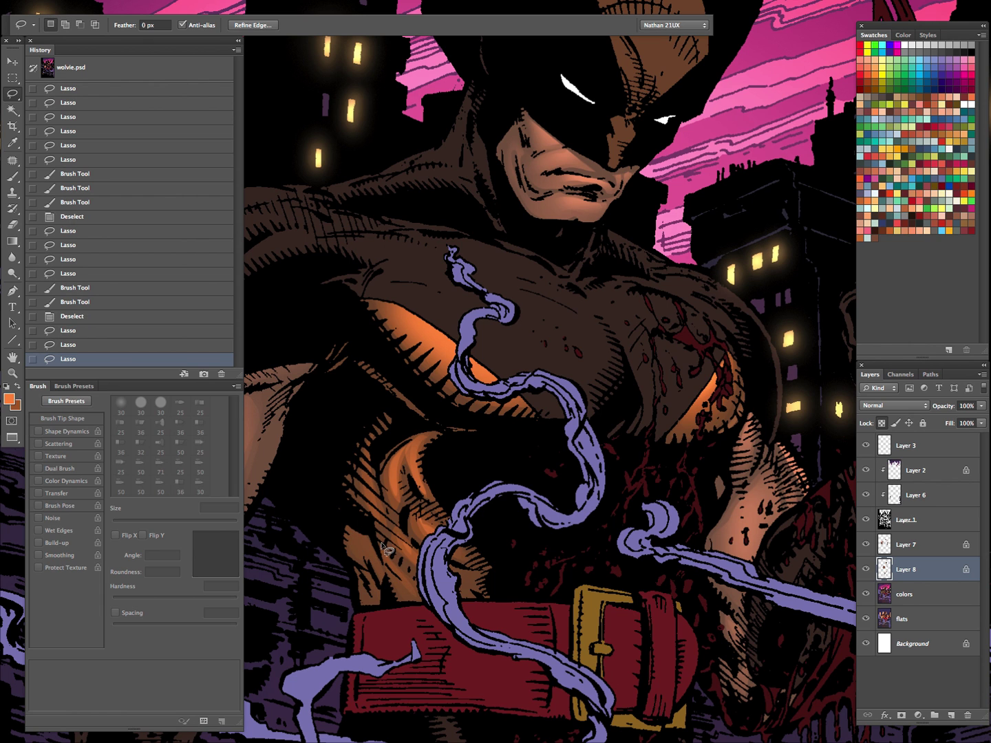
{"action": "key", "text": "b"}
{"action": "mouse_move", "coordinate": [331, 530]}
{"action": "left_mouse_down"}
{"action": "mouse_move", "coordinate": [392, 571]}
{"action": "mouse_move", "coordinate": [365, 536]}
{"action": "mouse_move", "coordinate": [386, 469]}
{"action": "left_mouse_up"}
Load Layer 8 as a selection, refine it with a lasso around the torso, hide the edges, and make bright orange the foreground color
{"action": "key", "text": "z"}
{"action": "left_click_drag", "start_coordinate": [637, 538], "coordinate": [551, 653]}
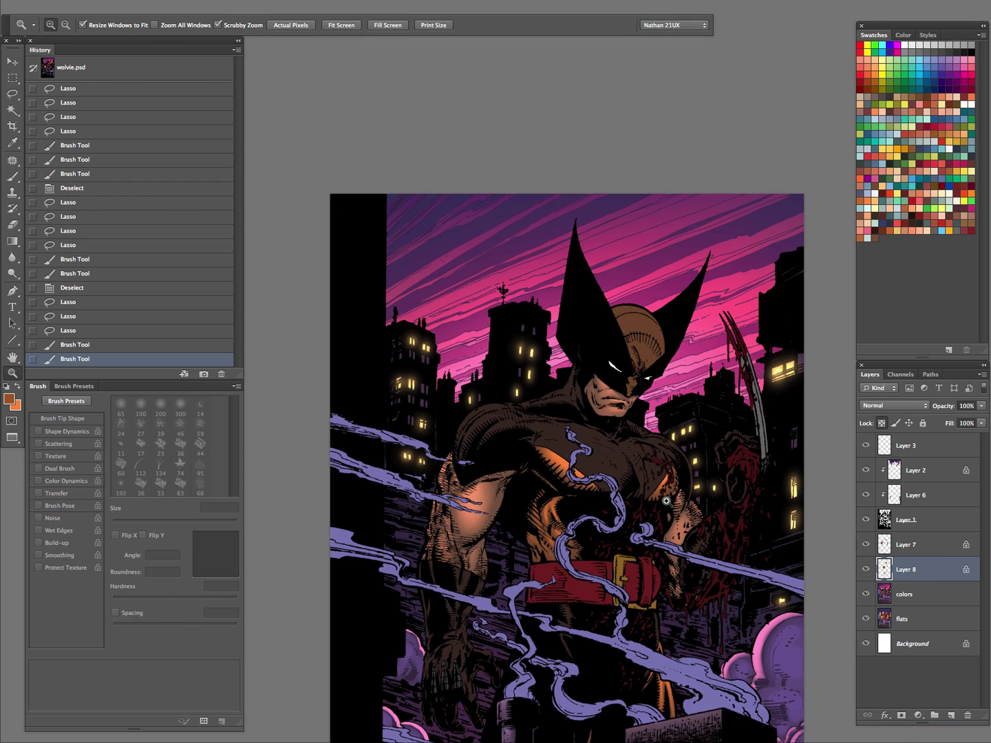
{"action": "left_click_drag", "start_coordinate": [656, 539], "coordinate": [697, 510]}
{"action": "left_click", "coordinate": [885, 570], "text": "ctrl"}
{"action": "key", "text": "l"}
{"action": "left_click_drag", "start_coordinate": [551, 650], "coordinate": [533, 346]}
{"action": "key", "text": "ctrl+h"}
{"action": "key", "text": "b"}
{"action": "key", "text": "x"}
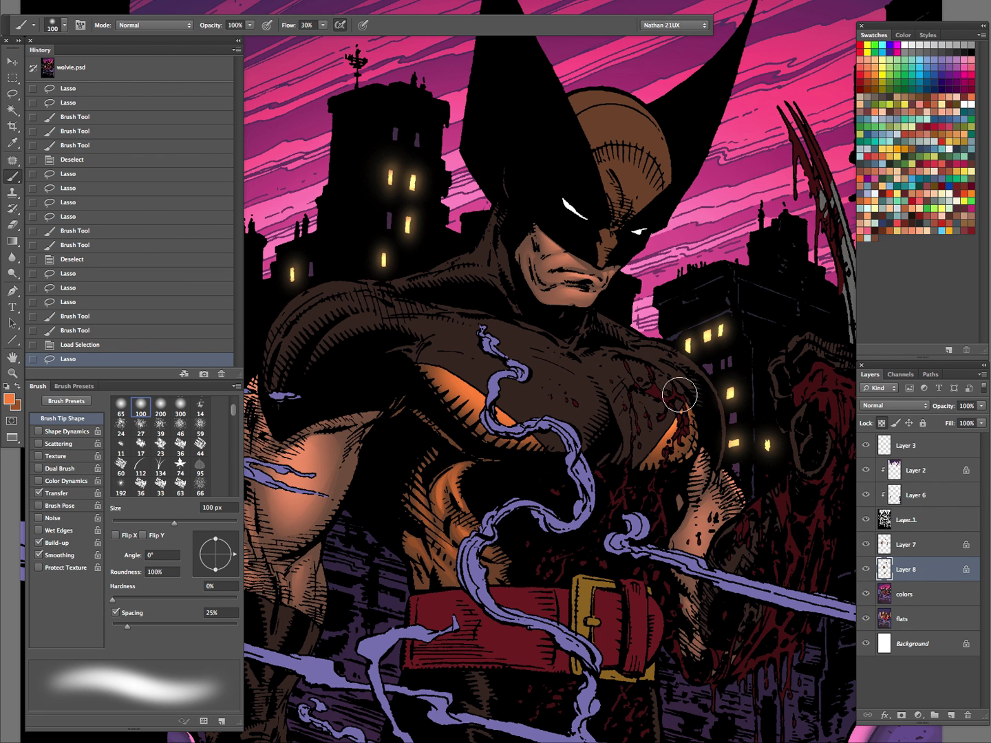
Brush bright orange softly onto the chest panel beside the blood splatter, adjusting the brush size between strokes
{"action": "left_click_drag", "start_coordinate": [677, 446], "coordinate": [683, 434]}
{"action": "key", "text": "bracketright"}
{"action": "key", "text": "bracketright"}
{"action": "key", "text": "bracketleft"}
{"action": "key", "text": "bracketleft"}
{"action": "left_click_drag", "start_coordinate": [633, 464], "coordinate": [638, 461]}
{"action": "left_click_drag", "start_coordinate": [639, 462], "coordinate": [648, 443]}
Enlarge the soft brush to 150 px, brush bright orange over the other chest panel and the abdomen's side, and deselect
{"action": "key", "text": "bracketright"}
{"action": "key", "text": "bracketright"}
{"action": "key", "text": "bracketright"}
{"action": "key", "text": "bracketleft"}
{"action": "mouse_move", "coordinate": [467, 387]}
{"action": "left_mouse_down"}
{"action": "mouse_move", "coordinate": [559, 456]}
{"action": "mouse_move", "coordinate": [531, 480]}
{"action": "left_mouse_up"}
{"action": "mouse_move", "coordinate": [447, 472]}
{"action": "left_mouse_down"}
{"action": "mouse_move", "coordinate": [488, 546]}
{"action": "mouse_move", "coordinate": [467, 534]}
{"action": "mouse_move", "coordinate": [452, 492]}
{"action": "left_mouse_up"}
{"action": "key", "text": "super+d"}
{"action": "left_click_drag", "start_coordinate": [453, 492], "coordinate": [457, 518]}
{"action": "left_click_drag", "start_coordinate": [452, 494], "coordinate": [462, 523]}
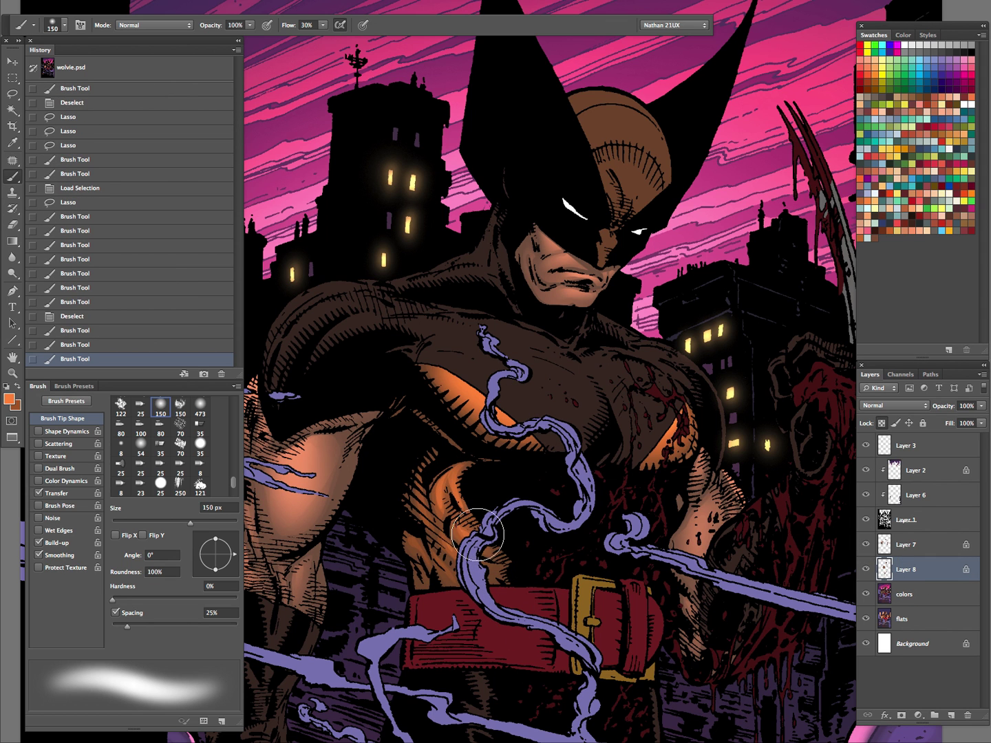
Select the brown front of the mask with the Magic Wand and ready the Lasso tool
{"action": "key", "text": "z"}
{"action": "left_click_drag", "start_coordinate": [656, 303], "coordinate": [630, 494]}
{"action": "key", "text": "w"}
{"action": "left_click", "coordinate": [570, 563]}
{"action": "key", "text": "l"}
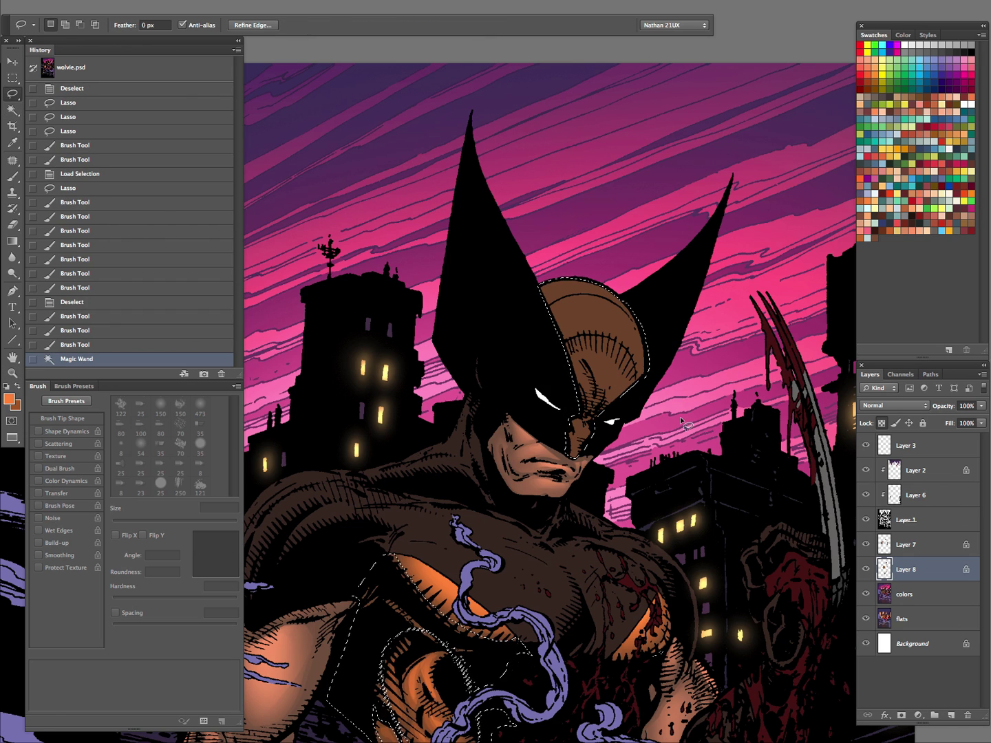
Subtract the mask's smooth upper dome from the selection with the lasso and hide the selection edges
{"action": "key", "text": "Tab"}
{"action": "left_click_drag", "start_coordinate": [574, 484], "coordinate": [598, 582]}
{"action": "left_click_drag", "start_coordinate": [664, 560], "coordinate": [672, 505]}
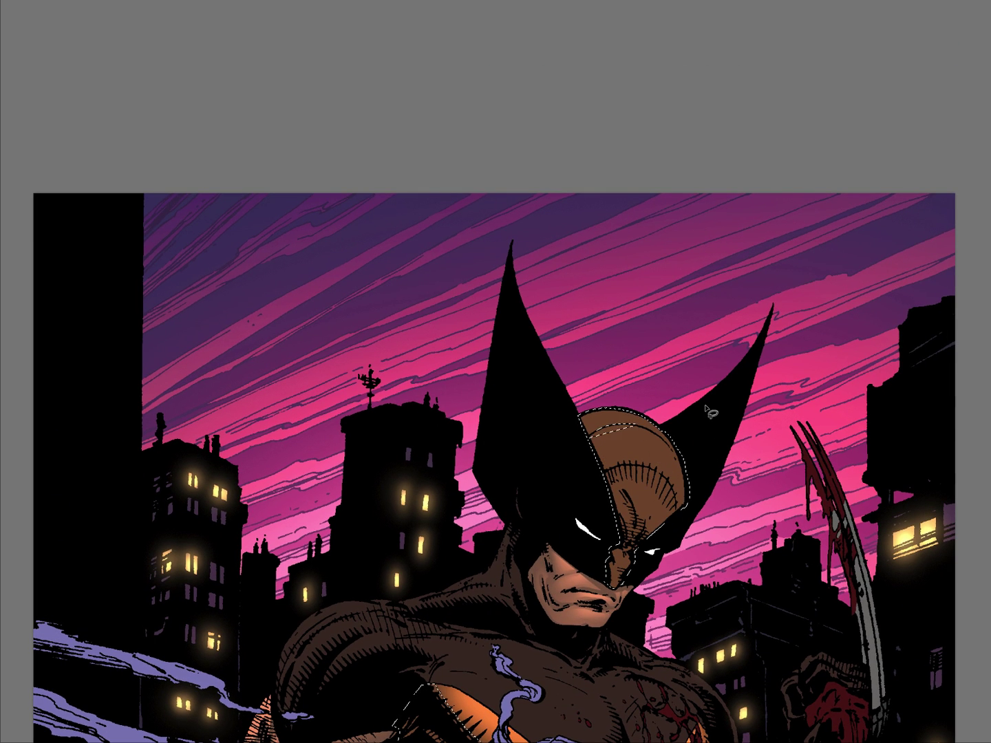
{"action": "left_click_drag", "start_coordinate": [604, 574], "coordinate": [582, 499]}
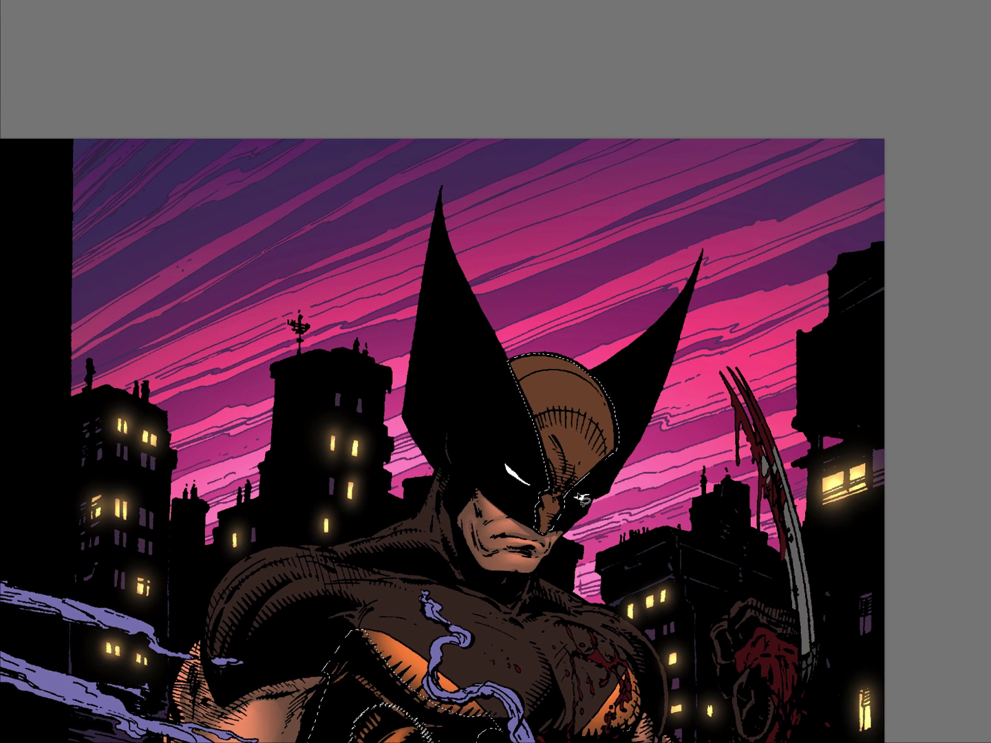
{"action": "key", "text": "Tab"}
{"action": "key", "text": "alt"}
{"action": "mouse_move", "coordinate": [600, 437]}
{"action": "left_mouse_down"}
{"action": "mouse_move", "coordinate": [560, 513]}
{"action": "mouse_move", "coordinate": [529, 424]}
{"action": "left_mouse_up"}
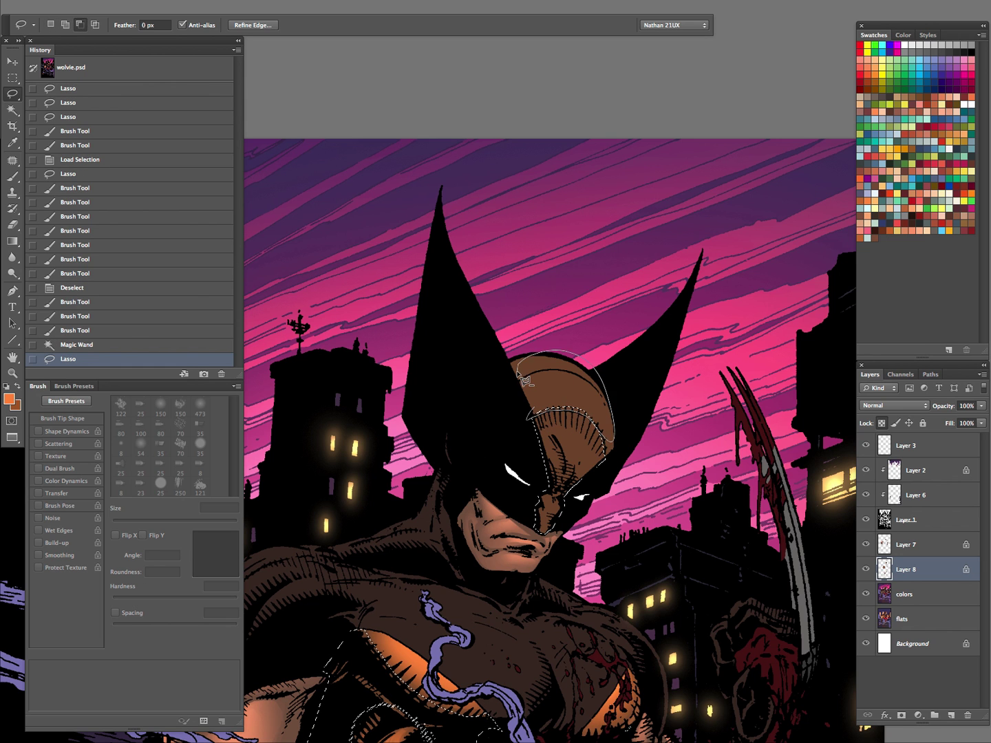
{"action": "left_click_drag", "start_coordinate": [517, 374], "coordinate": [526, 417]}
{"action": "key", "text": "z"}
{"action": "left_click_drag", "start_coordinate": [603, 481], "coordinate": [591, 489]}
{"action": "key", "text": "super+h"}
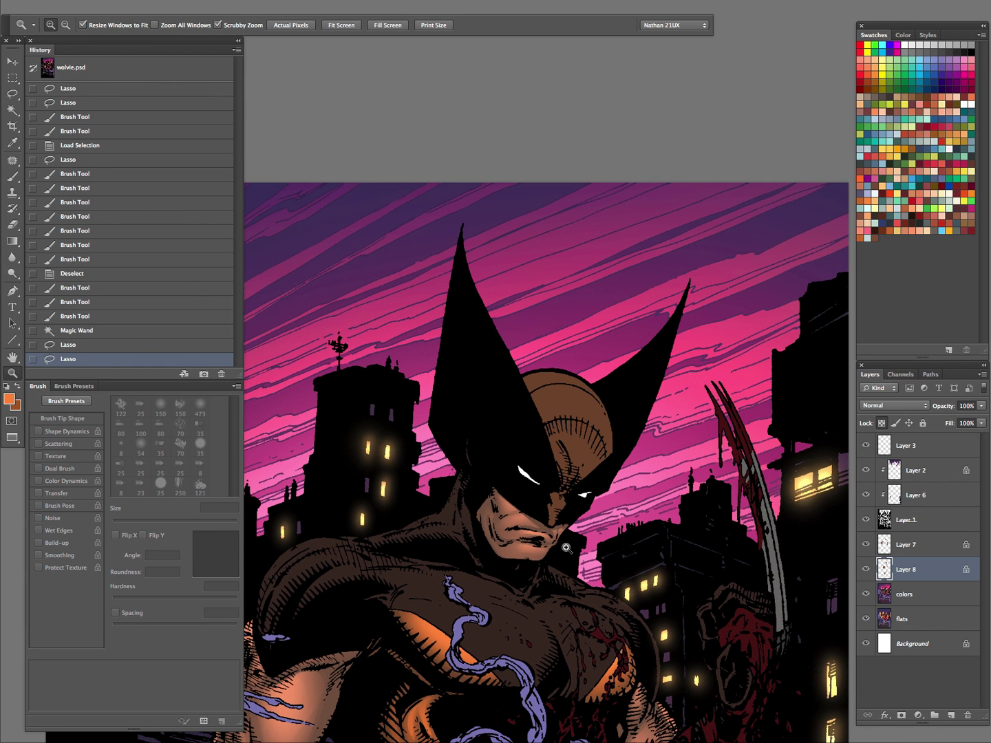
Shrink the soft brush and brush orange onto the nose of the mask
{"action": "key", "text": "b"}
{"action": "key", "text": "bracketleft"}
{"action": "key", "text": "bracketleft"}
{"action": "left_click_drag", "start_coordinate": [557, 503], "coordinate": [553, 523]}
Brush orange softly onto the mask's brow below the hatched ridge, varying the brush size, and deselect
{"action": "key", "text": "bracketright"}
{"action": "key", "text": "bracketright"}
{"action": "key", "text": "bracketleft"}
{"action": "key", "text": "bracketleft"}
{"action": "mouse_move", "coordinate": [559, 446]}
{"action": "left_mouse_down"}
{"action": "mouse_move", "coordinate": [568, 474]}
{"action": "mouse_move", "coordinate": [586, 460]}
{"action": "mouse_move", "coordinate": [590, 481]}
{"action": "left_mouse_up"}
{"action": "key", "text": "bracketright"}
{"action": "key", "text": "bracketright"}
{"action": "key", "text": "bracketright"}
{"action": "key", "text": "bracketright"}
{"action": "key", "text": "bracketright"}
{"action": "key", "text": "bracketright"}
{"action": "key", "text": "bracketright"}
{"action": "key", "text": "z"}
{"action": "left_click", "coordinate": [590, 486]}
{"action": "key", "text": "l"}
{"action": "key", "text": "ctrl+d"}
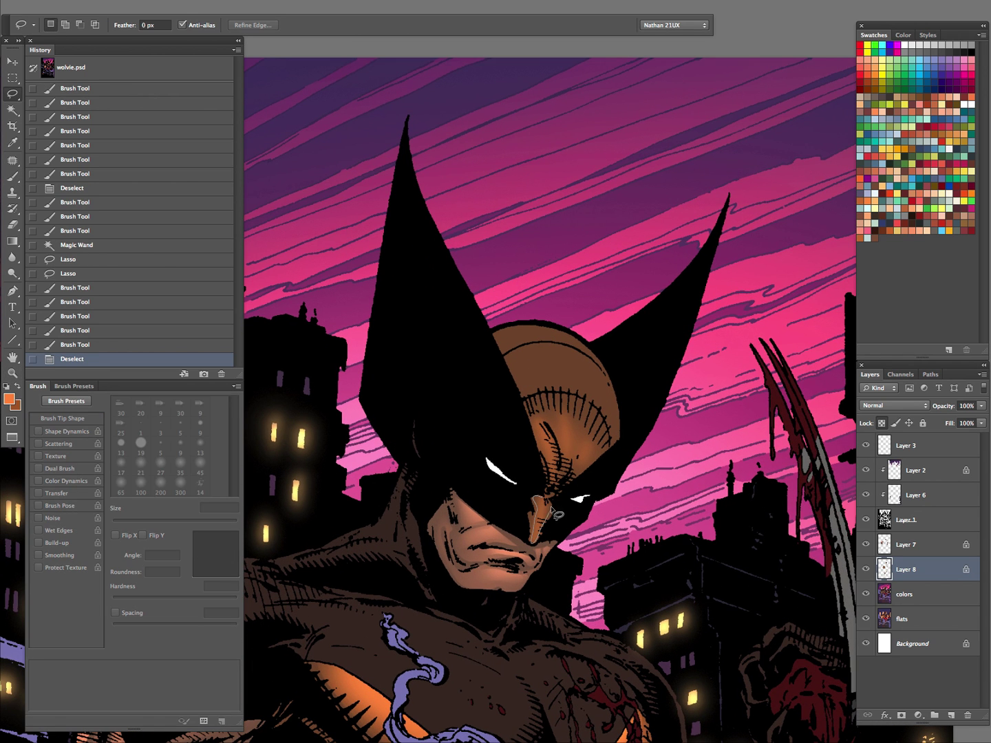
Lasso highlight shapes on the mask's nose and between the brow creases, and hide the selection edges
{"action": "left_click_drag", "start_coordinate": [560, 487], "coordinate": [549, 500]}
{"action": "mouse_move", "coordinate": [550, 492]}
{"action": "left_mouse_down"}
{"action": "mouse_move", "coordinate": [571, 464]}
{"action": "mouse_move", "coordinate": [553, 439]}
{"action": "mouse_move", "coordinate": [554, 459]}
{"action": "mouse_move", "coordinate": [531, 414]}
{"action": "mouse_move", "coordinate": [578, 475]}
{"action": "left_mouse_up"}
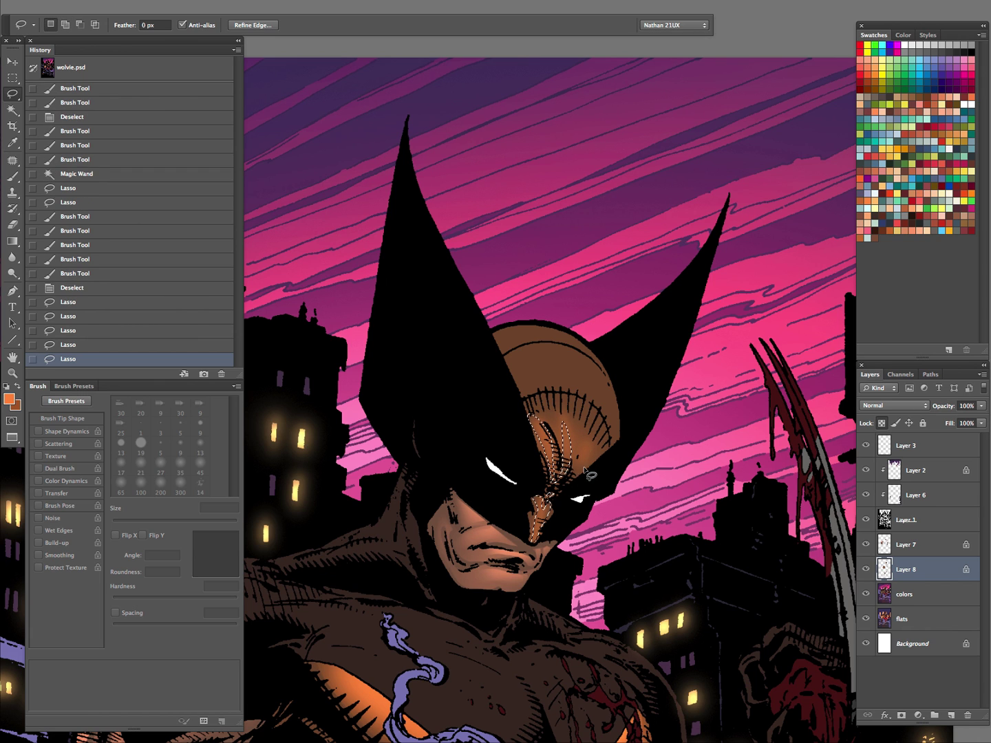
{"action": "left_click_drag", "start_coordinate": [570, 474], "coordinate": [571, 469]}
{"action": "mouse_move", "coordinate": [571, 468]}
{"action": "left_mouse_down"}
{"action": "mouse_move", "coordinate": [602, 436]}
{"action": "mouse_move", "coordinate": [572, 480]}
{"action": "left_mouse_up"}
{"action": "key", "text": "super+h"}
Brush orange highlights into the selected nose and brow shapes, switch the foreground to bright orange, and deselect
{"action": "key", "text": "b"}
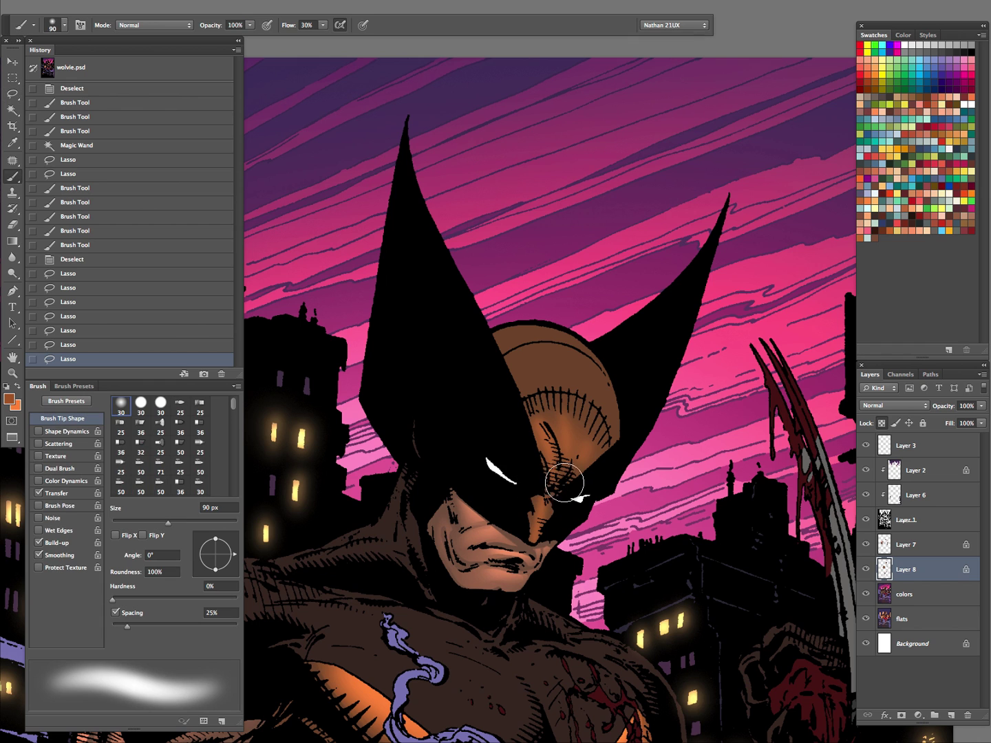
{"action": "mouse_move", "coordinate": [567, 441]}
{"action": "left_mouse_down"}
{"action": "mouse_move", "coordinate": [556, 454]}
{"action": "mouse_move", "coordinate": [580, 470]}
{"action": "mouse_move", "coordinate": [544, 515]}
{"action": "mouse_move", "coordinate": [598, 453]}
{"action": "mouse_move", "coordinate": [573, 476]}
{"action": "mouse_move", "coordinate": [536, 439]}
{"action": "mouse_move", "coordinate": [573, 511]}
{"action": "mouse_move", "coordinate": [558, 531]}
{"action": "mouse_move", "coordinate": [595, 472]}
{"action": "left_mouse_up"}
{"action": "key", "text": "x"}
{"action": "key", "text": "l"}
{"action": "key", "text": "ctrl+d"}
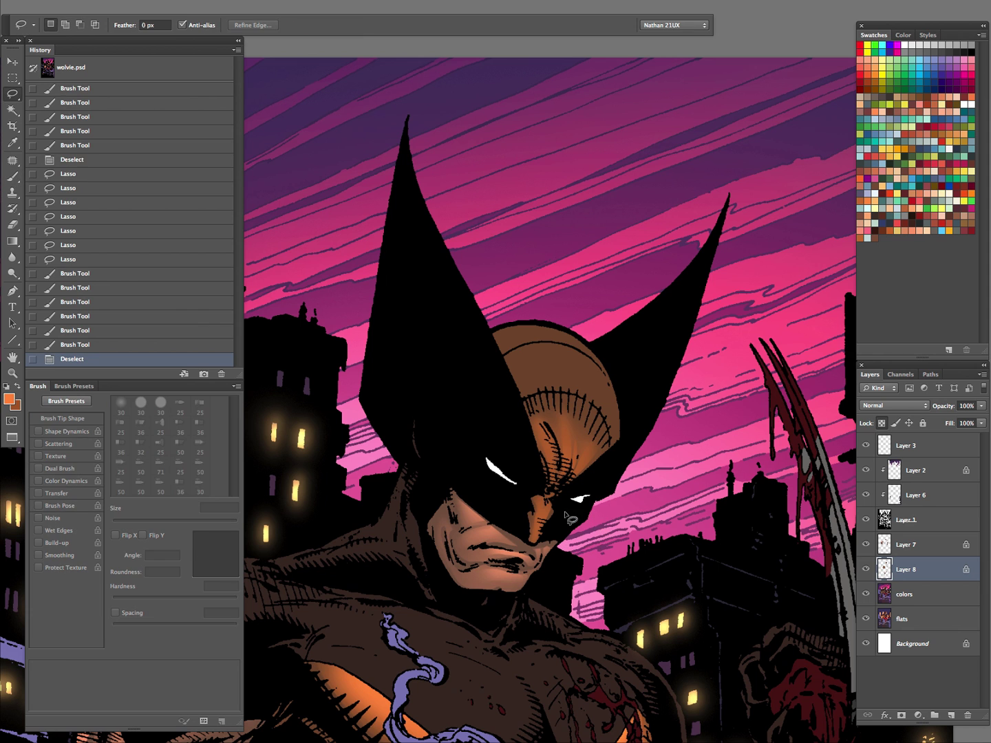
Lasso a highlight on the mask's nose, brush bright orange into it, set the soft brush to 60 px, and deselect
{"action": "mouse_move", "coordinate": [547, 497]}
{"action": "left_mouse_down"}
{"action": "mouse_move", "coordinate": [550, 523]}
{"action": "mouse_move", "coordinate": [510, 598]}
{"action": "mouse_move", "coordinate": [526, 518]}
{"action": "left_mouse_up"}
{"action": "key", "text": "b"}
{"action": "key", "text": "z"}
{"action": "left_click", "coordinate": [571, 518]}
{"action": "key", "text": "ctrl+z"}
{"action": "key", "text": "b"}
{"action": "key", "text": "bracketleft"}
{"action": "key", "text": "bracketleft"}
{"action": "key", "text": "bracketleft"}
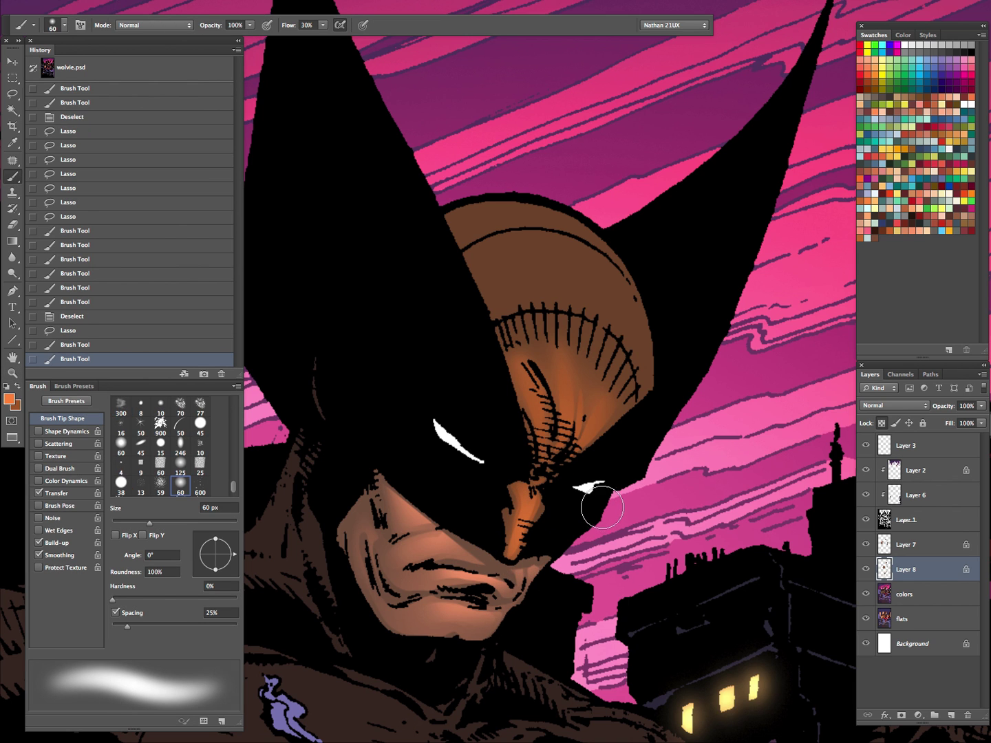
{"action": "key", "text": "l"}
{"action": "key", "text": "ctrl+d"}
Lasso thin highlights between the brow creases, hide the selection edges, and brush bright orange into them
{"action": "mouse_move", "coordinate": [537, 381]}
{"action": "left_mouse_down"}
{"action": "mouse_move", "coordinate": [562, 446]}
{"action": "mouse_move", "coordinate": [578, 448]}
{"action": "mouse_move", "coordinate": [564, 447]}
{"action": "mouse_move", "coordinate": [549, 467]}
{"action": "left_mouse_up"}
{"action": "key", "text": "b"}
{"action": "key", "text": "ctrl+h"}
{"action": "key", "text": "]"}
{"action": "key", "text": "["}
Clear the brow selection, lasso another highlight from the mask's nose to its brow, and brush bright orange into it
{"action": "key", "text": "z"}
{"action": "left_click_drag", "start_coordinate": [626, 481], "coordinate": [544, 632]}
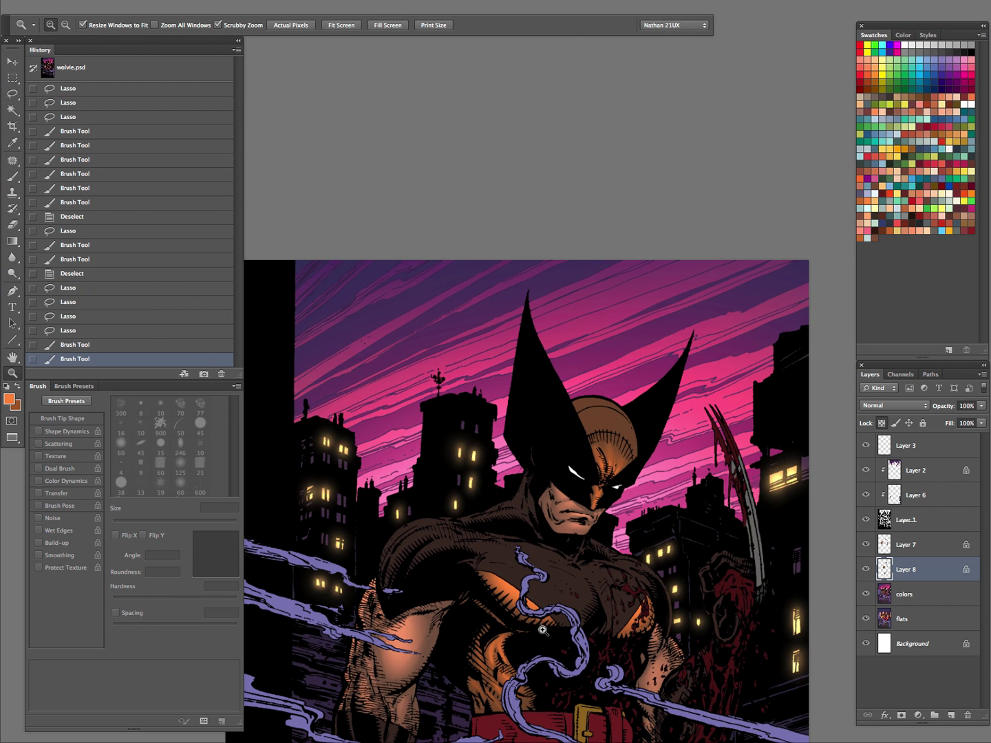
{"action": "left_click_drag", "start_coordinate": [670, 506], "coordinate": [560, 618]}
{"action": "left_click_drag", "start_coordinate": [685, 491], "coordinate": [714, 489]}
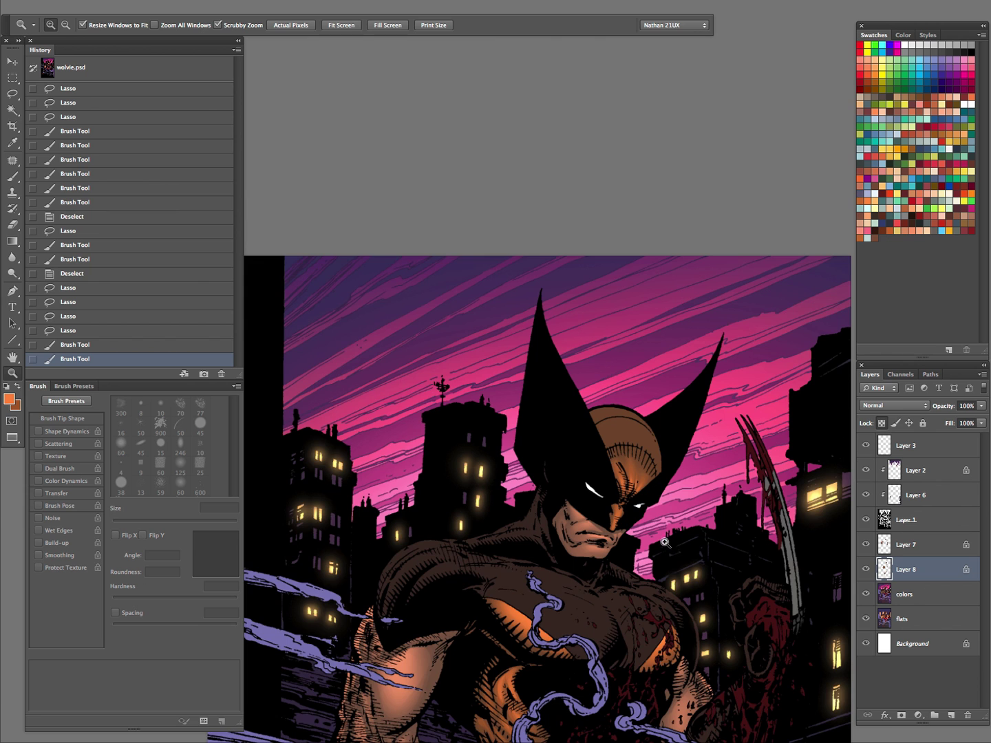
{"action": "left_click", "coordinate": [644, 524]}
{"action": "key", "text": "b"}
{"action": "key", "text": "l"}
{"action": "key", "text": "ctrl+d"}
{"action": "mouse_move", "coordinate": [589, 516]}
{"action": "left_mouse_down"}
{"action": "mouse_move", "coordinate": [615, 470]}
{"action": "mouse_move", "coordinate": [599, 516]}
{"action": "mouse_move", "coordinate": [588, 500]}
{"action": "mouse_move", "coordinate": [633, 442]}
{"action": "left_mouse_up"}
{"action": "key", "text": "b"}
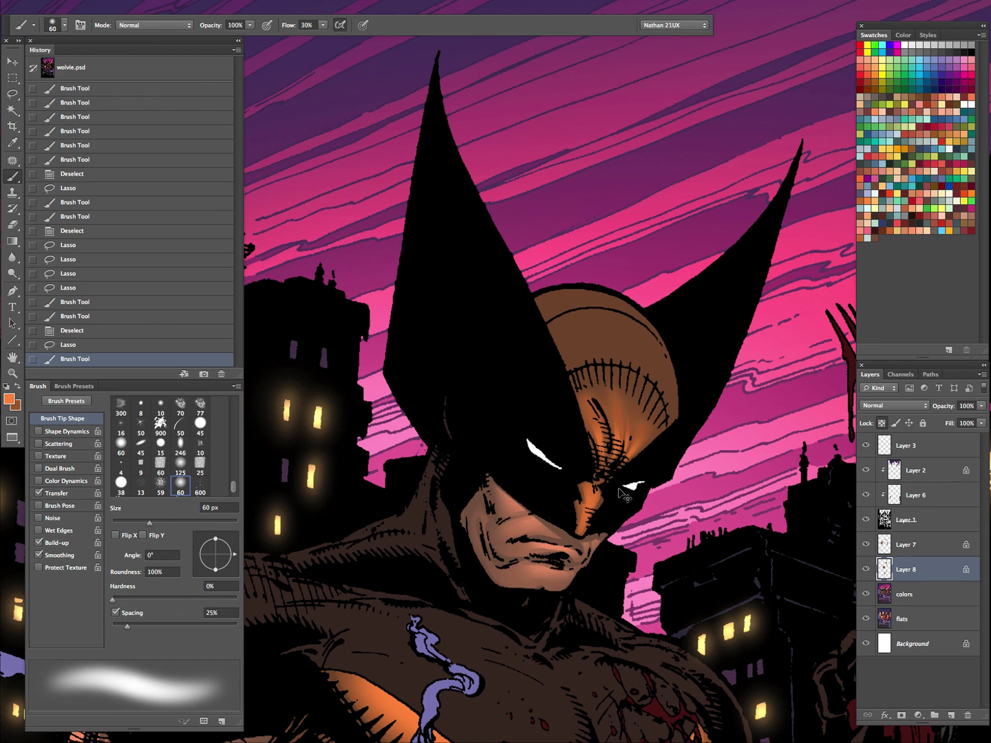
Deselect, enlarge the soft brush to about 125 px, and blend bright orange over the mask's brow
{"action": "key", "text": "ctrl+d"}
{"action": "key", "text": "bracketright"}
{"action": "key", "text": "bracketright"}
{"action": "key", "text": "bracketright"}
{"action": "key", "text": "bracketright"}
{"action": "mouse_move", "coordinate": [605, 416]}
{"action": "left_mouse_down"}
{"action": "mouse_move", "coordinate": [644, 444]}
{"action": "mouse_move", "coordinate": [638, 490]}
{"action": "left_mouse_up"}
{"action": "key", "text": "bracketleft"}
Lasso the mask's smooth forehead panel above the stitching, try brushing bright orange into it, and undo the stroke
{"action": "left_click_drag", "start_coordinate": [708, 292], "coordinate": [668, 388]}
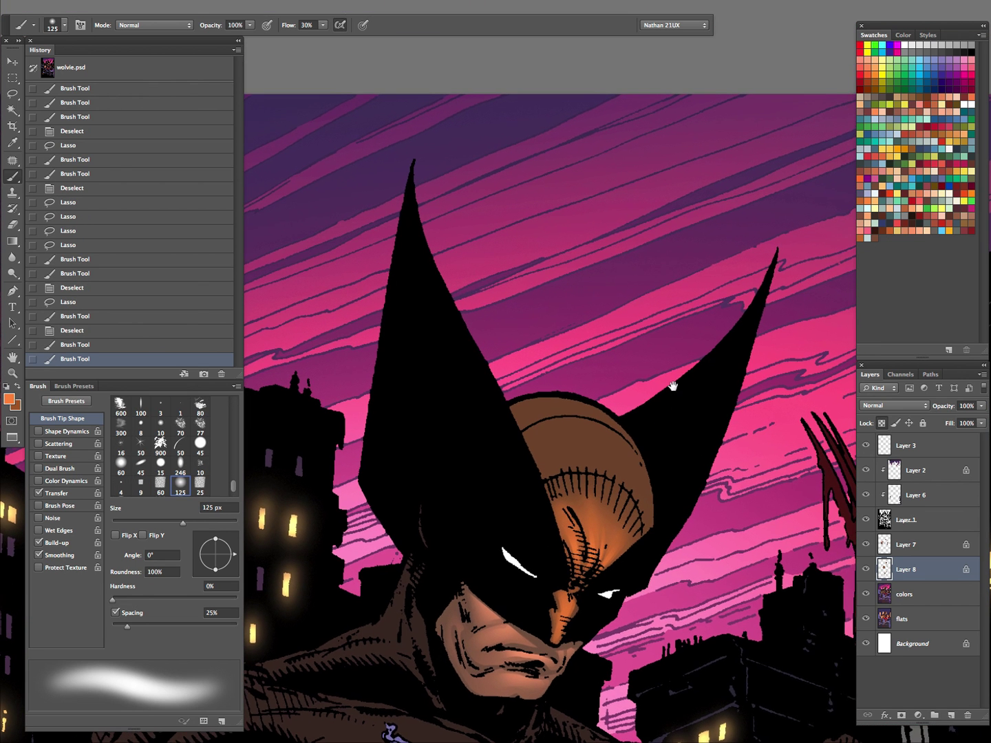
{"action": "key", "text": "l"}
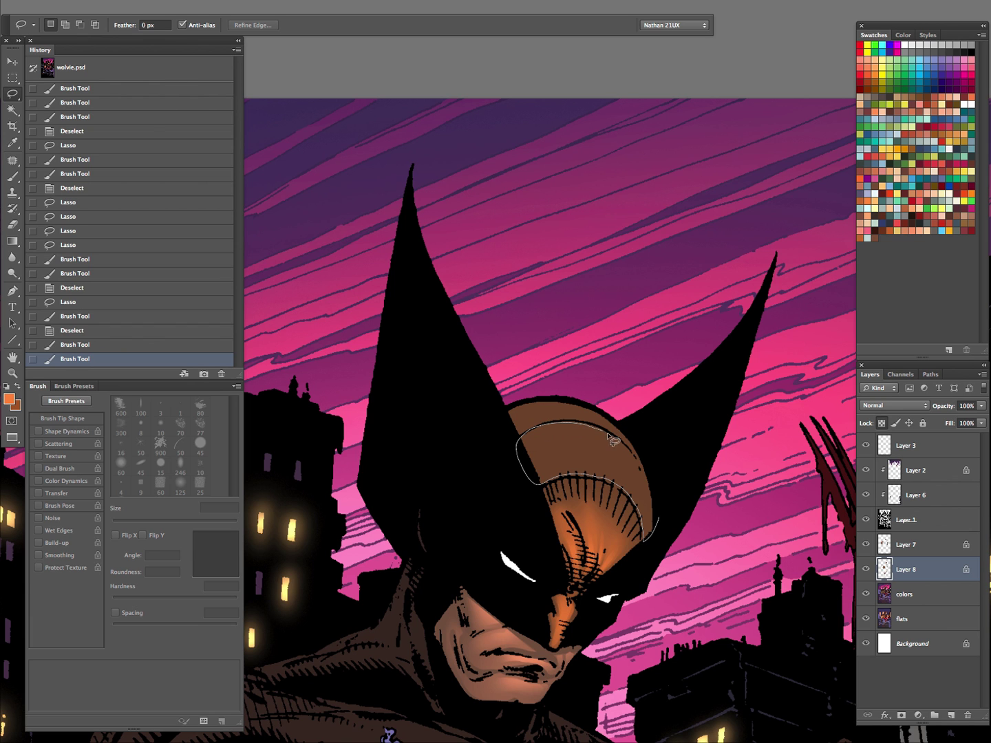
{"action": "left_click_drag", "start_coordinate": [660, 508], "coordinate": [657, 513]}
{"action": "key", "text": "b"}
{"action": "mouse_move", "coordinate": [581, 462]}
{"action": "left_mouse_down"}
{"action": "mouse_move", "coordinate": [609, 453]}
{"action": "mouse_move", "coordinate": [527, 466]}
{"action": "mouse_move", "coordinate": [540, 459]}
{"action": "mouse_move", "coordinate": [506, 487]}
{"action": "mouse_move", "coordinate": [509, 475]}
{"action": "left_mouse_up"}
{"action": "key", "text": "super+z"}
Swap to the darker orange-brown, brush it into the selected forehead panel with a smaller brush, and deselect
{"action": "key", "text": "x"}
{"action": "key", "text": "bracketleft"}
{"action": "key", "text": "bracketleft"}
{"action": "left_click_drag", "start_coordinate": [550, 459], "coordinate": [515, 474]}
{"action": "key", "text": "z"}
{"action": "left_click_drag", "start_coordinate": [651, 530], "coordinate": [623, 573]}
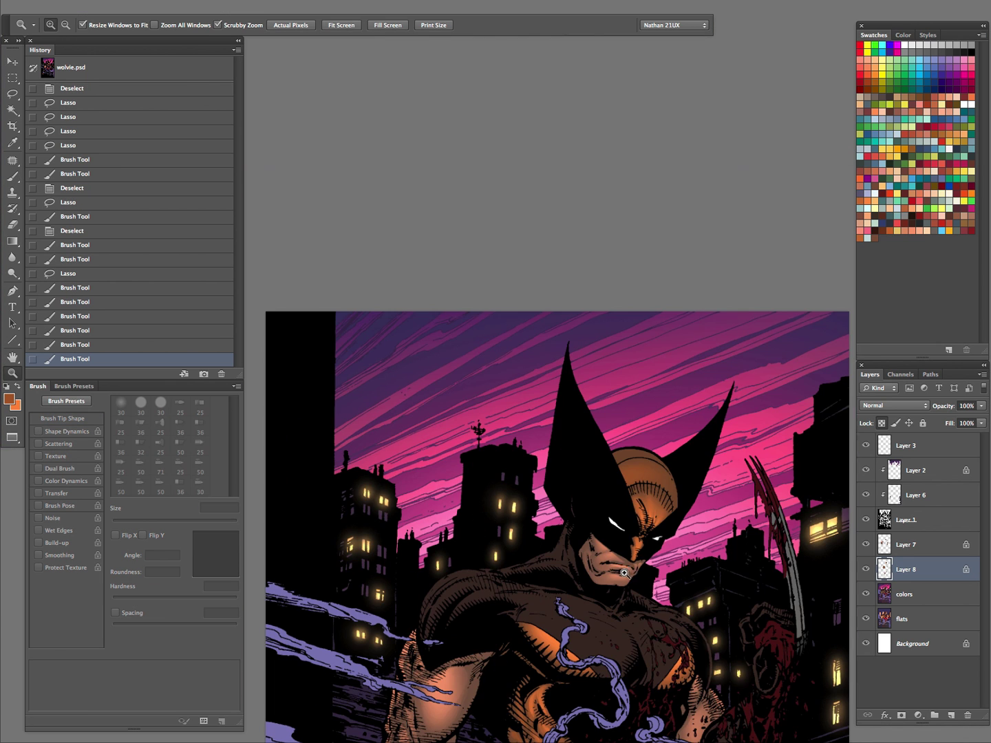
{"action": "left_click_drag", "start_coordinate": [697, 504], "coordinate": [688, 426]}
{"action": "left_click_drag", "start_coordinate": [747, 492], "coordinate": [724, 499]}
{"action": "left_click_drag", "start_coordinate": [763, 548], "coordinate": [648, 388]}
{"action": "key", "text": "ctrl+d"}
{"action": "left_click_drag", "start_coordinate": [526, 438], "coordinate": [567, 422]}
{"action": "left_click_drag", "start_coordinate": [655, 401], "coordinate": [551, 536]}
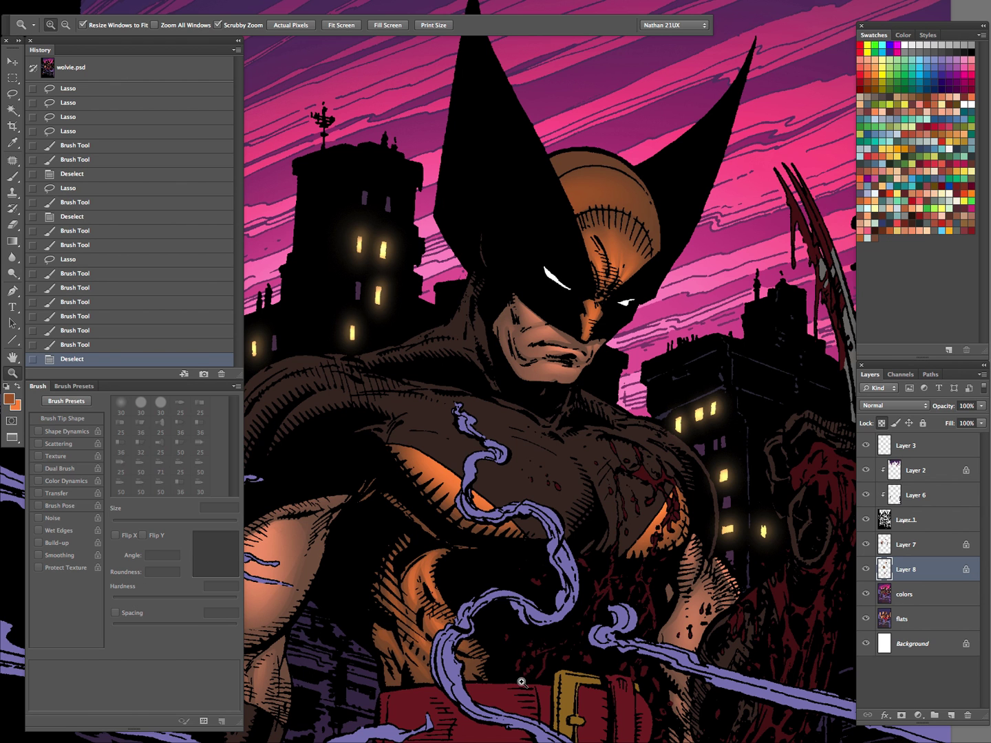
Activate Layer 7, sample a dark skin tone, and brush it with a smaller brush over the hatched arm beside the bloodied chest
{"action": "left_click", "coordinate": [905, 546]}
{"action": "left_click_drag", "start_coordinate": [709, 630], "coordinate": [572, 542]}
{"action": "left_click_drag", "start_coordinate": [578, 497], "coordinate": [607, 486]}
{"action": "left_click", "coordinate": [606, 485]}
{"action": "key", "text": "b"}
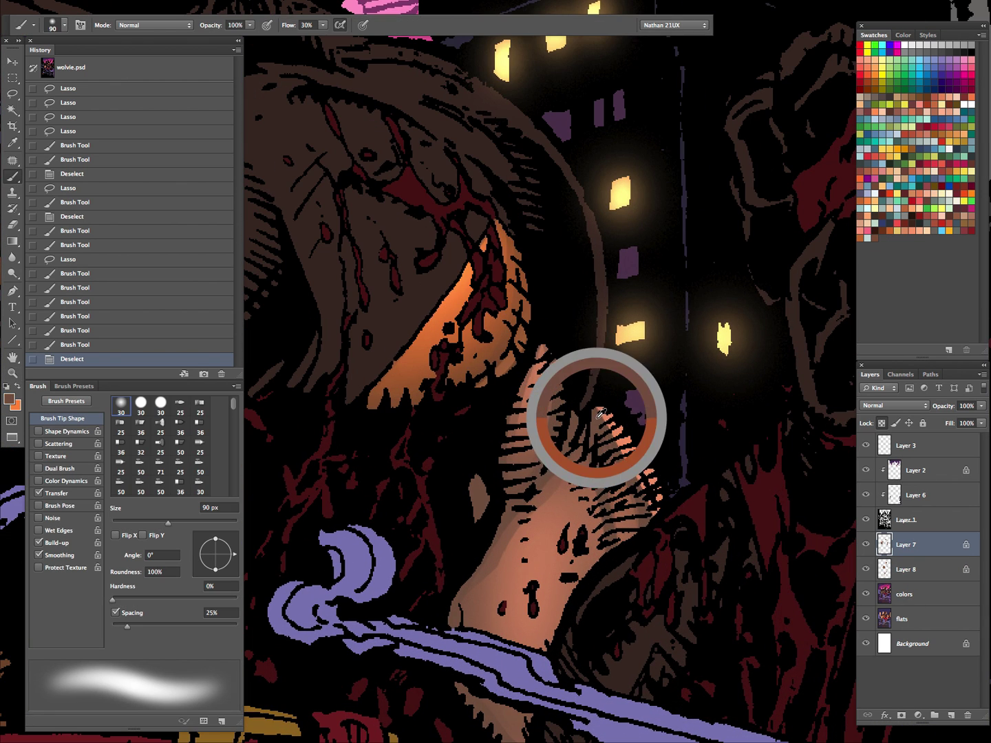
{"action": "key", "text": "bracketleft"}
{"action": "key", "text": "bracketleft"}
{"action": "key", "text": "bracketleft"}
{"action": "key", "text": "bracketleft"}
{"action": "key", "text": "bracketleft"}
{"action": "key", "text": "bracketleft"}
{"action": "mouse_move", "coordinate": [590, 393]}
{"action": "left_mouse_down"}
{"action": "mouse_move", "coordinate": [670, 516]}
{"action": "mouse_move", "coordinate": [678, 570]}
{"action": "left_mouse_up"}
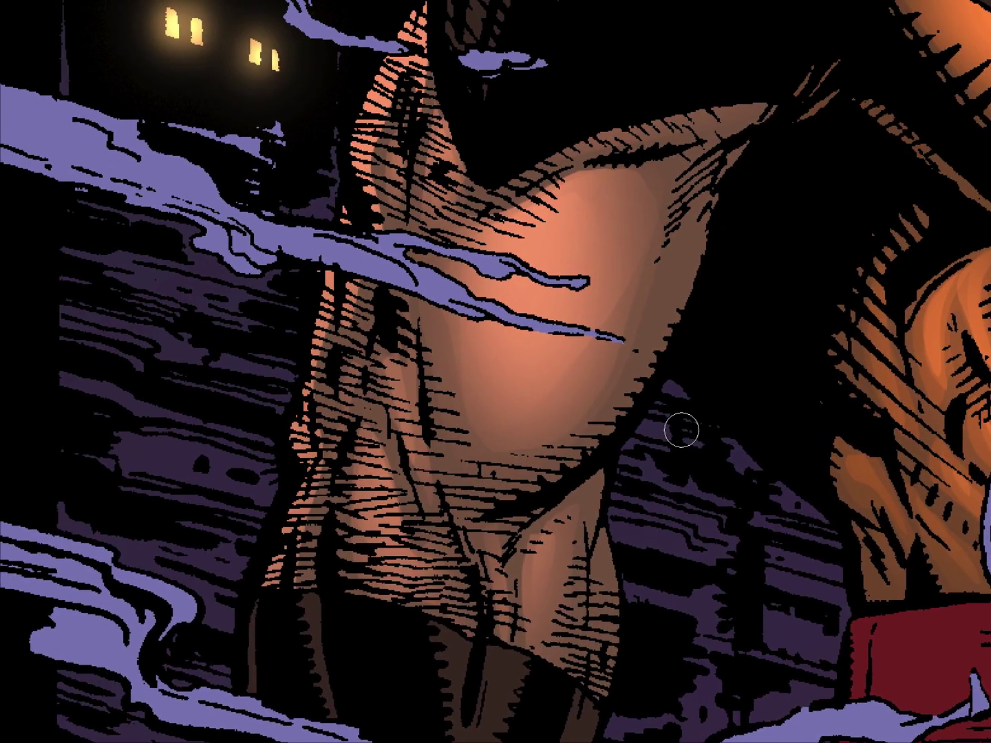
Brush the dark skin tone along the outer edge of the other arm, from the shoulder down to the glove
{"action": "left_click_drag", "start_coordinate": [449, 48], "coordinate": [460, 197]}
{"action": "mouse_move", "coordinate": [412, 231]}
{"action": "left_mouse_down"}
{"action": "mouse_move", "coordinate": [429, 208]}
{"action": "mouse_move", "coordinate": [372, 349]}
{"action": "mouse_move", "coordinate": [354, 459]}
{"action": "mouse_move", "coordinate": [333, 427]}
{"action": "mouse_move", "coordinate": [314, 561]}
{"action": "left_mouse_up"}
{"action": "mouse_move", "coordinate": [435, 583]}
{"action": "left_mouse_down"}
{"action": "mouse_move", "coordinate": [617, 201]}
{"action": "mouse_move", "coordinate": [610, 195]}
{"action": "left_mouse_up"}
{"action": "mouse_move", "coordinate": [481, 276]}
{"action": "left_mouse_down"}
{"action": "mouse_move", "coordinate": [450, 356]}
{"action": "mouse_move", "coordinate": [477, 291]}
{"action": "left_mouse_up"}
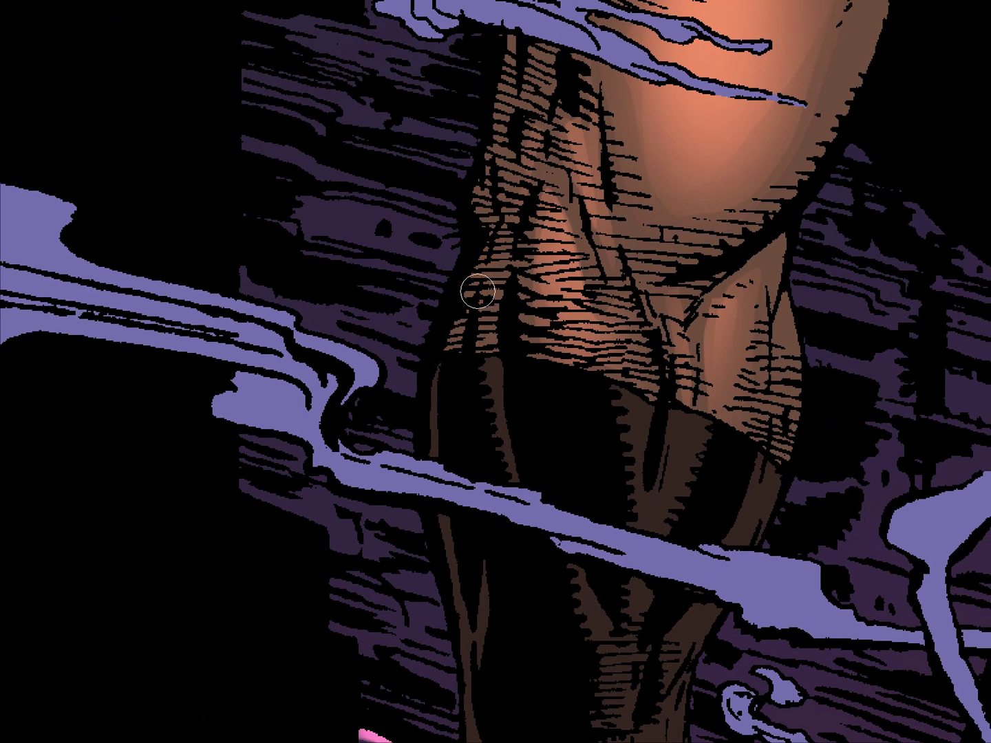
{"action": "left_click_drag", "start_coordinate": [618, 218], "coordinate": [523, 227]}
{"action": "left_click_drag", "start_coordinate": [722, 250], "coordinate": [536, 387]}
{"action": "left_click_drag", "start_coordinate": [579, 340], "coordinate": [540, 372]}
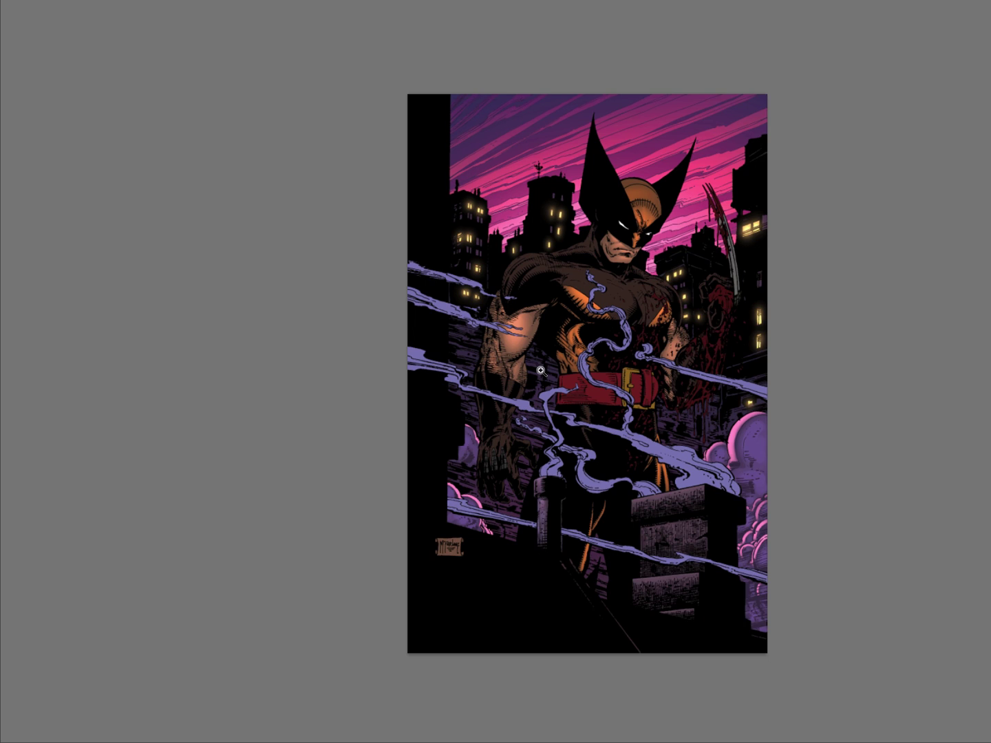
{"action": "left_click_drag", "start_coordinate": [669, 388], "coordinate": [593, 467]}
{"action": "key", "text": "Tab"}
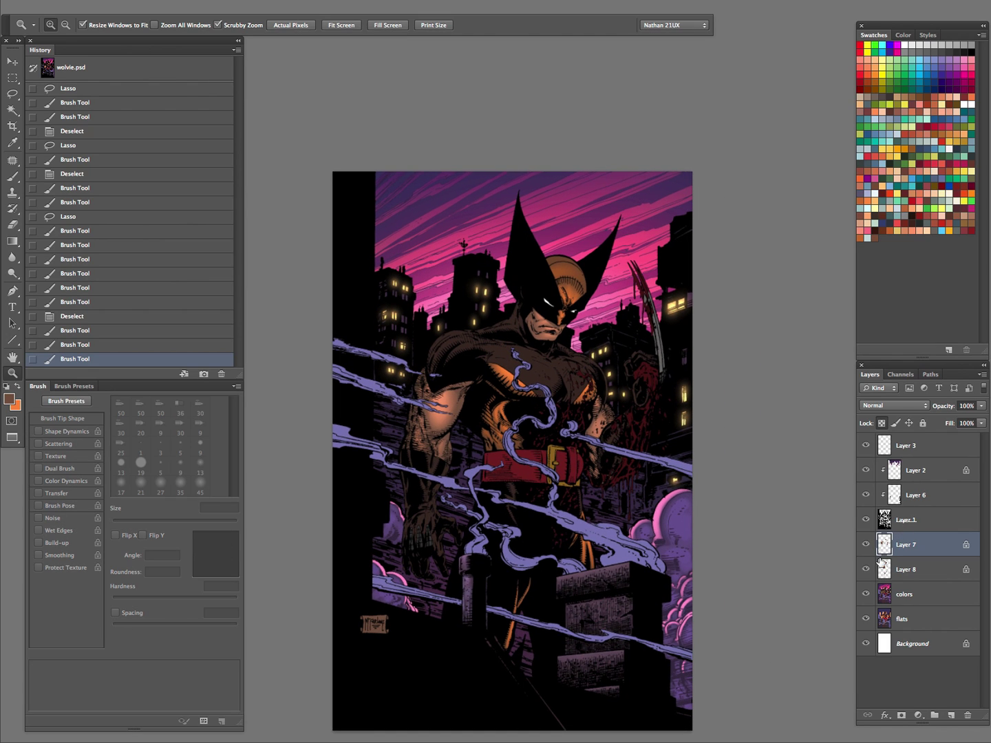
Magic-wand the dark brown costume on the colors layer, copy it to a new layer, and lock that layer's transparent pixels
{"action": "left_click", "coordinate": [907, 597]}
{"action": "key", "text": "w"}
{"action": "left_click", "coordinate": [516, 343]}
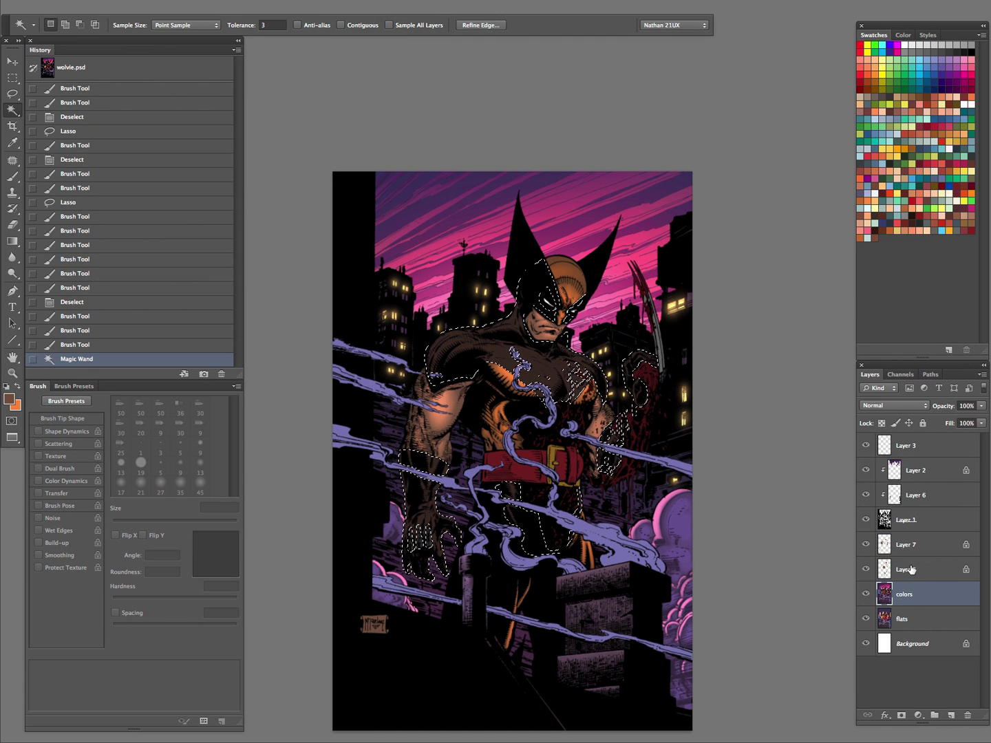
{"action": "key", "text": "ctrl+j"}
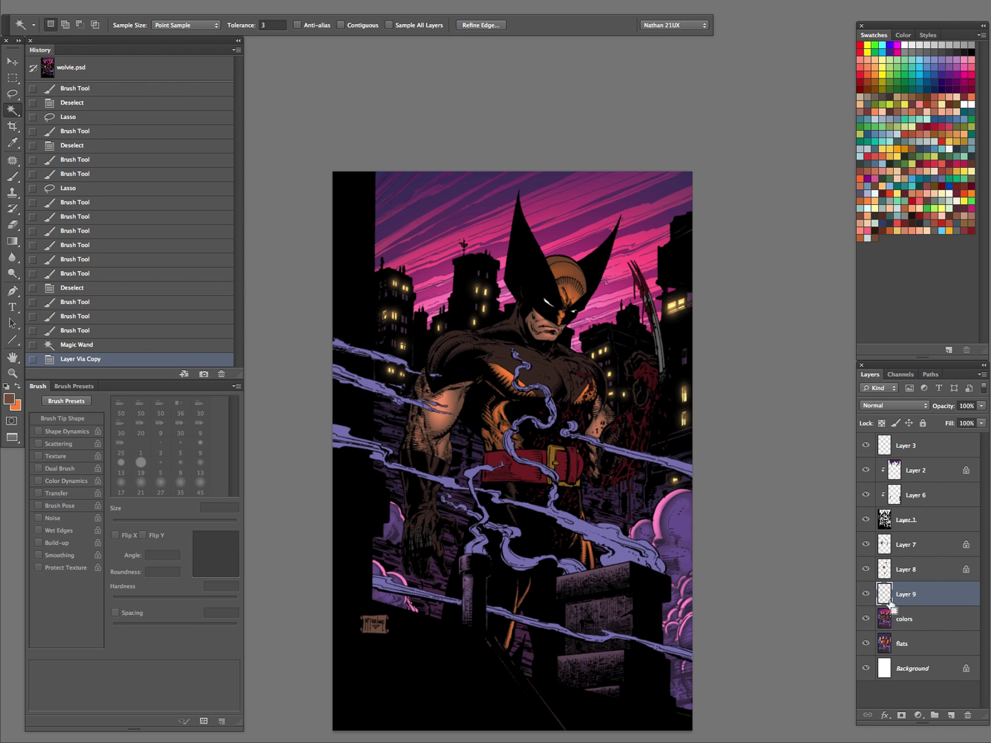
{"action": "key", "text": "z"}
{"action": "left_click", "coordinate": [490, 403]}
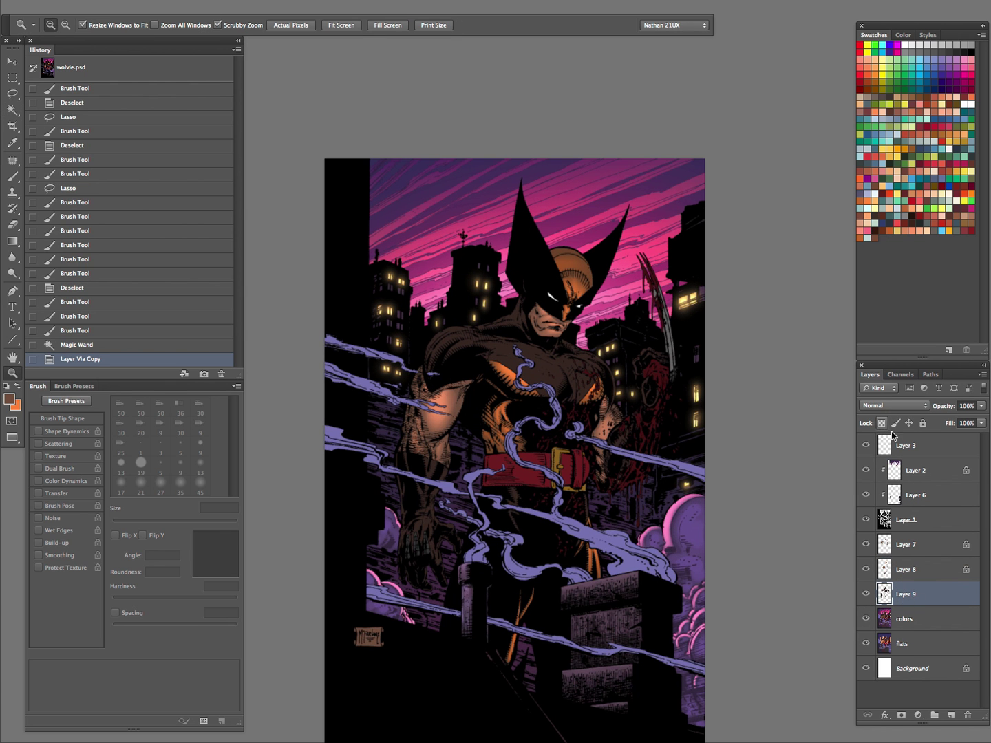
{"action": "left_click", "coordinate": [509, 348]}
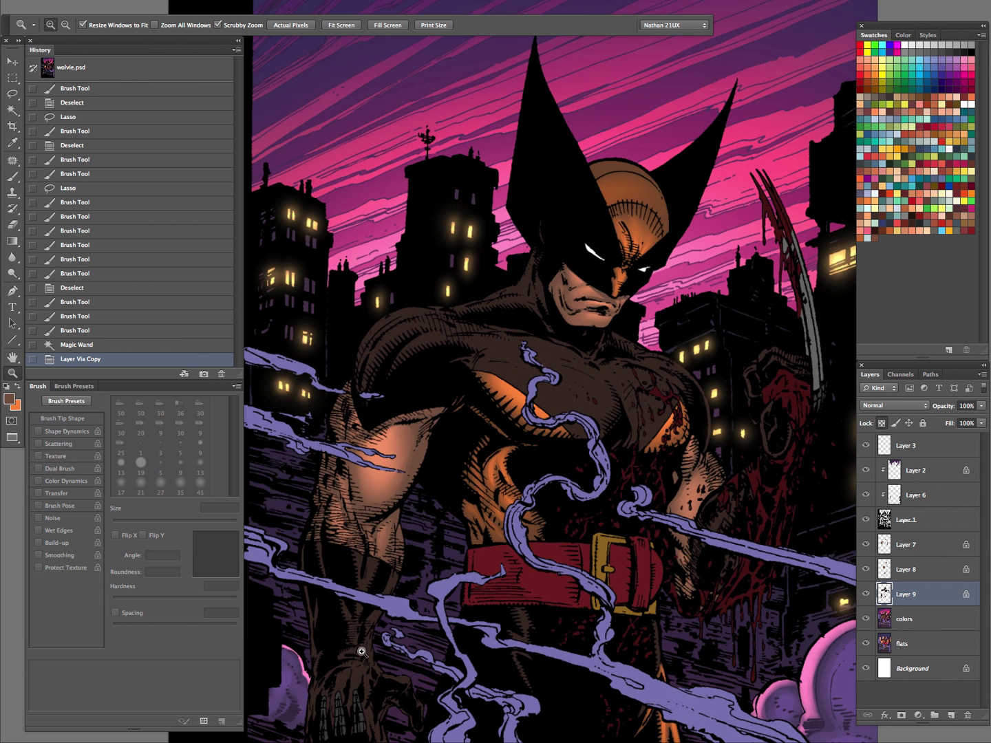
{"action": "left_click", "coordinate": [503, 417]}
{"action": "key", "text": "l"}
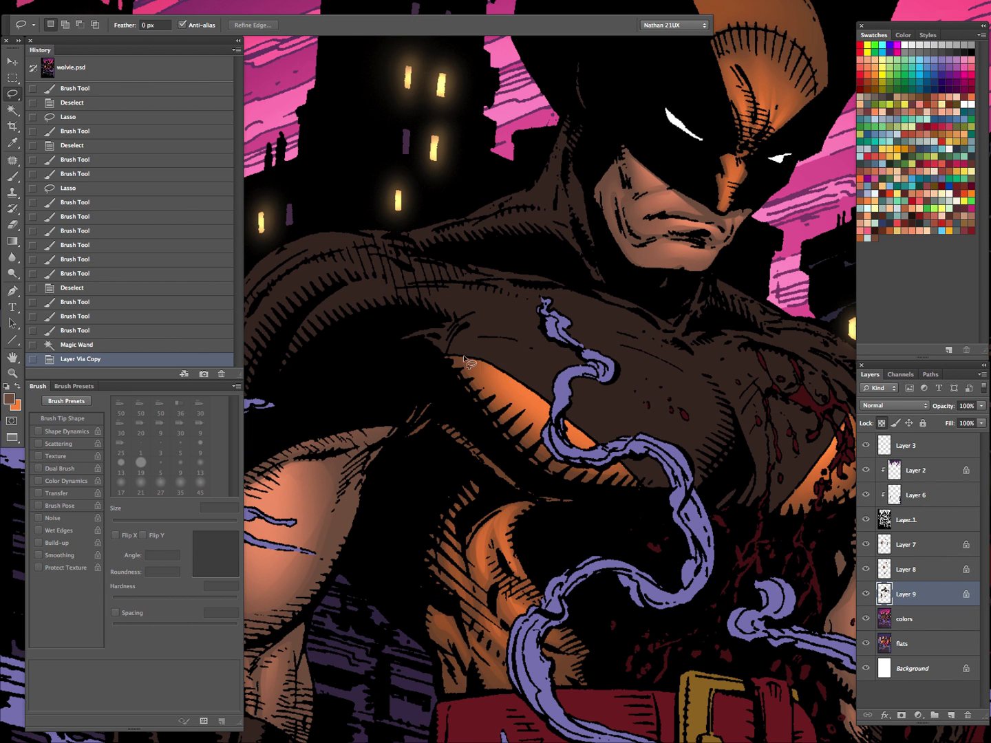
{"action": "left_click_drag", "start_coordinate": [496, 380], "coordinate": [527, 407]}
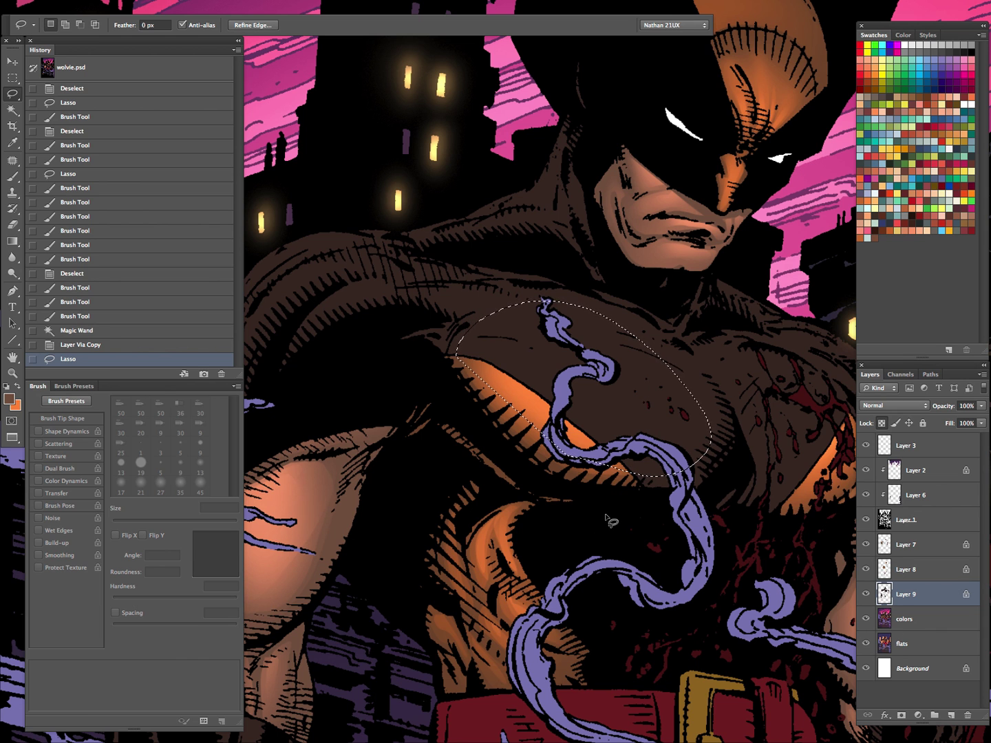
{"action": "key", "text": "super+d"}
{"action": "key", "text": "z"}
{"action": "left_click_drag", "start_coordinate": [648, 491], "coordinate": [607, 504]}
{"action": "key", "text": "Tab"}
{"action": "left_click_drag", "start_coordinate": [709, 540], "coordinate": [598, 491]}
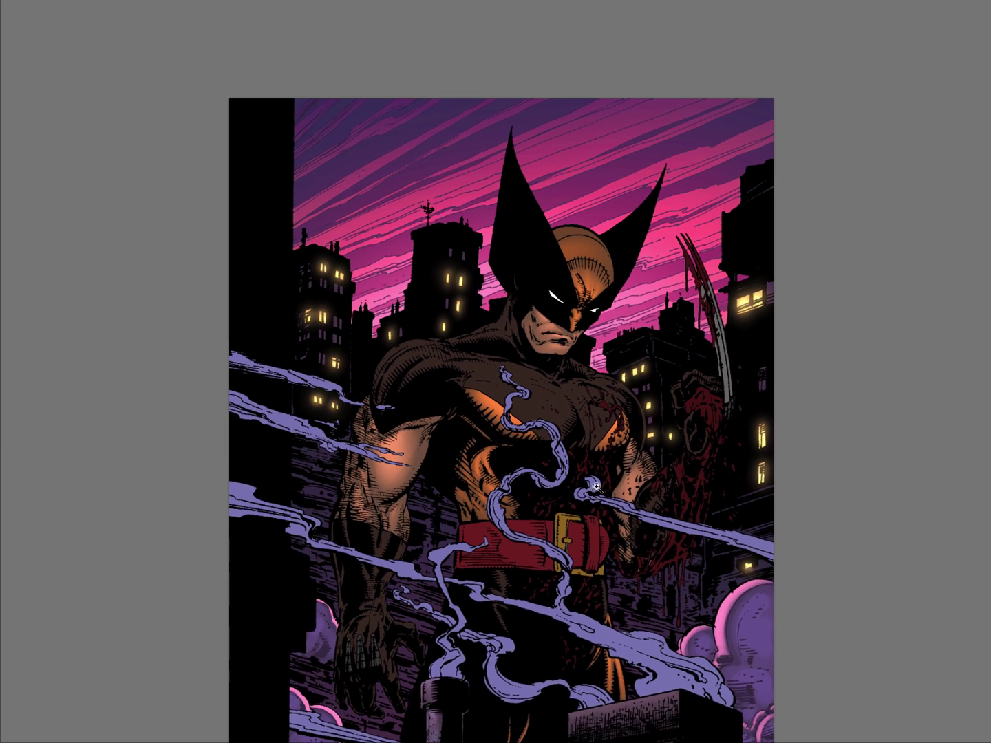
{"action": "key", "text": "super+plus"}
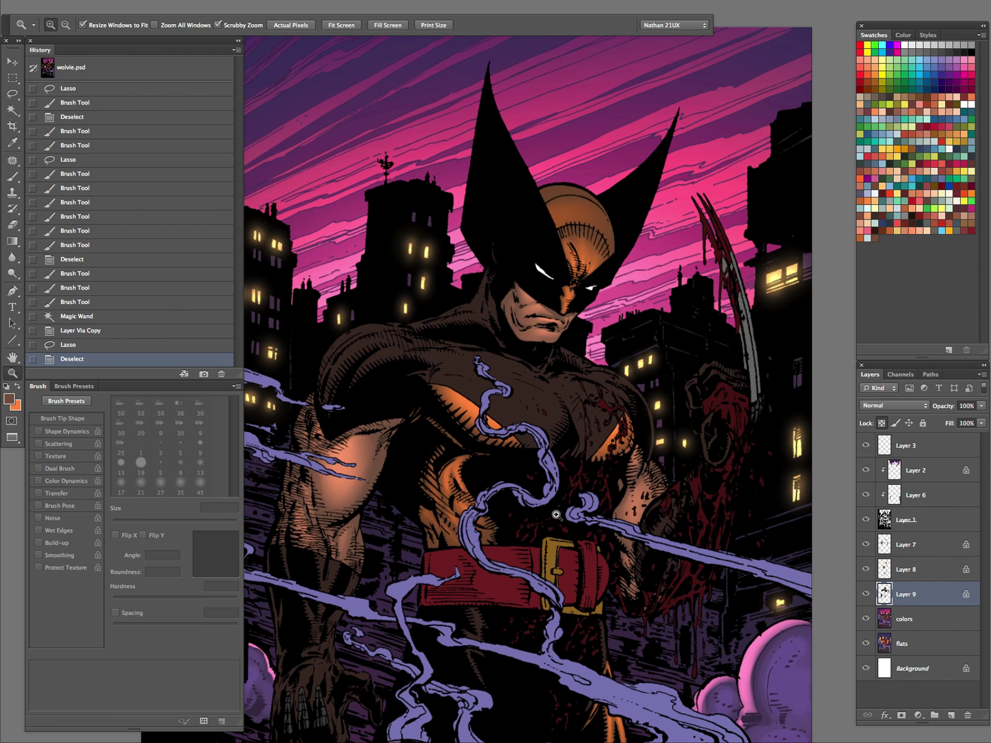
{"action": "key", "text": "w"}
{"action": "left_click", "coordinate": [512, 420]}
{"action": "key", "text": "super+d"}
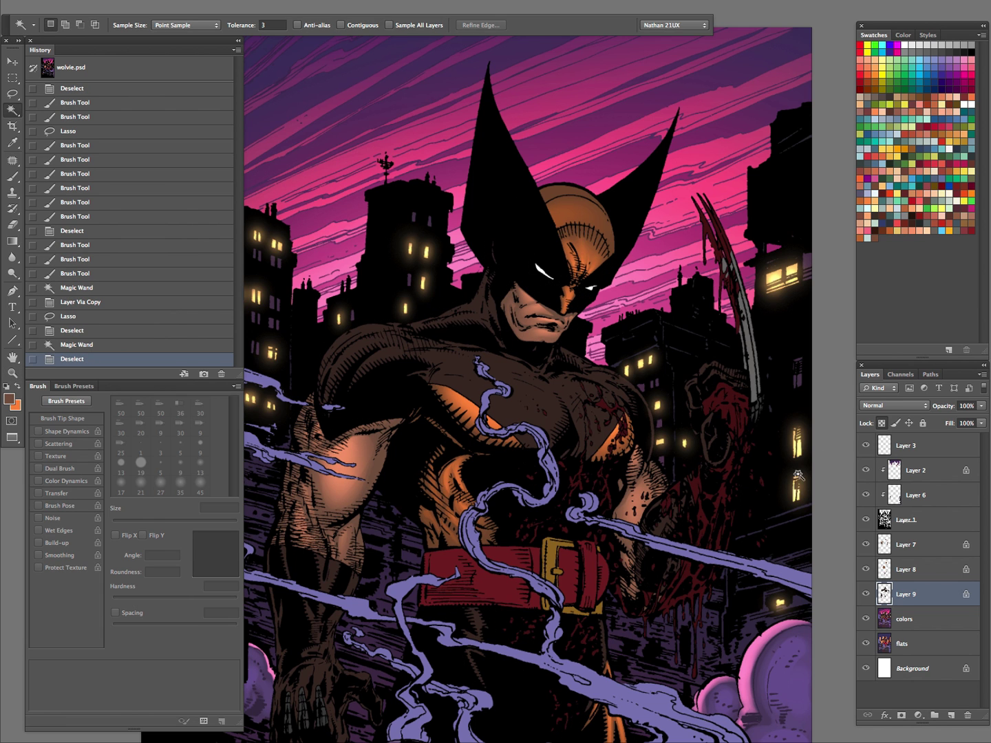
Sample the costume's dark brown with the Brush tool and set the foreground to the lighter brown 4b2e24
{"action": "key", "text": "b"}
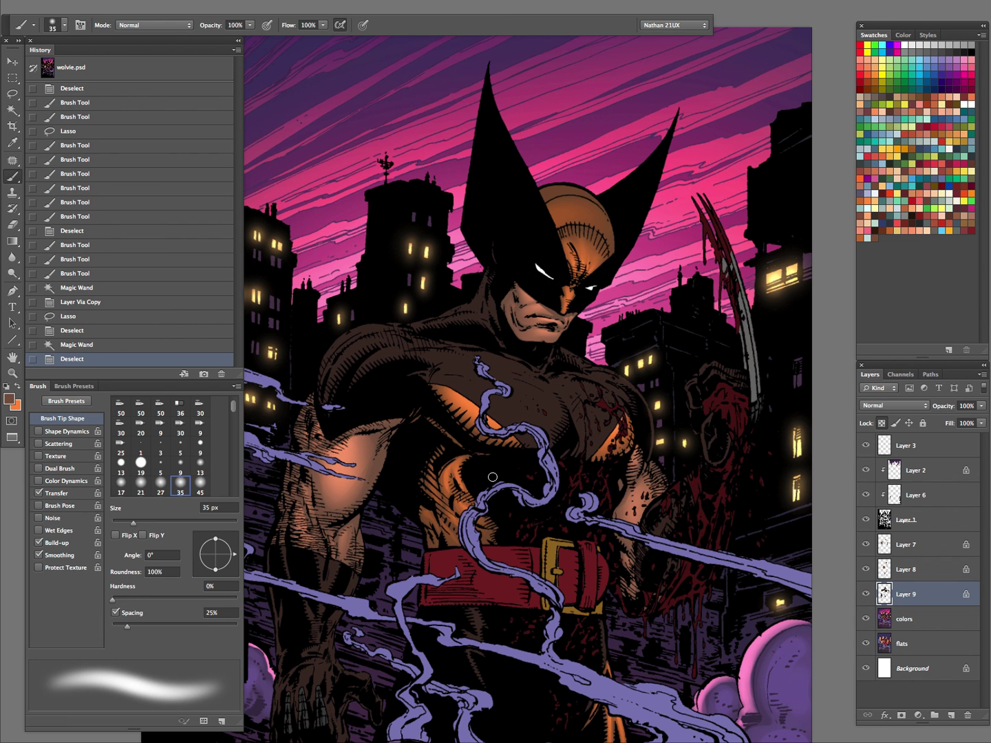
{"action": "left_click", "coordinate": [519, 398], "text": "alt"}
{"action": "left_click", "coordinate": [9, 399]}
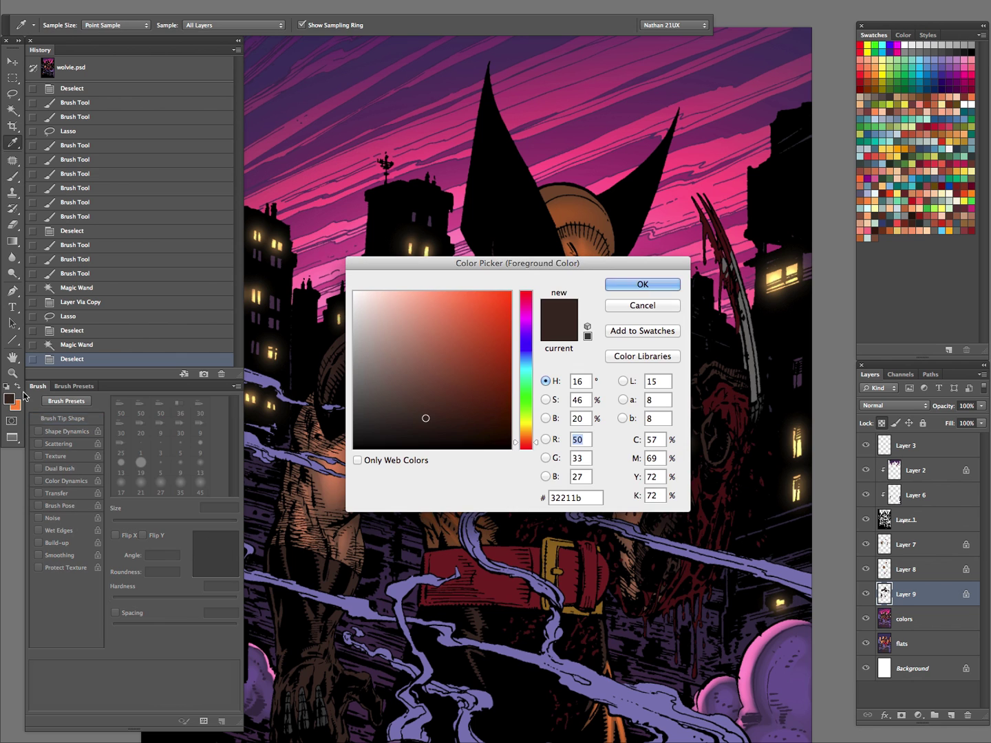
{"action": "left_click_drag", "start_coordinate": [427, 414], "coordinate": [436, 404]}
{"action": "left_click", "coordinate": [633, 285]}
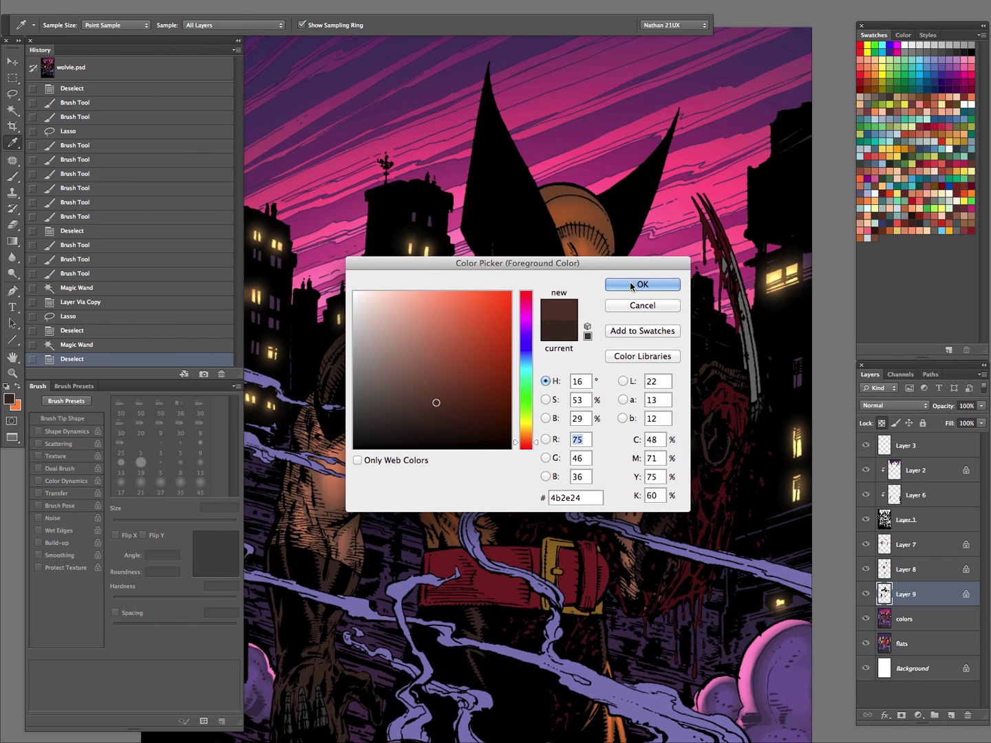
{"action": "left_click_drag", "start_coordinate": [443, 566], "coordinate": [510, 427]}
{"action": "key", "text": "bracketleft"}
{"action": "key", "text": "bracketleft"}
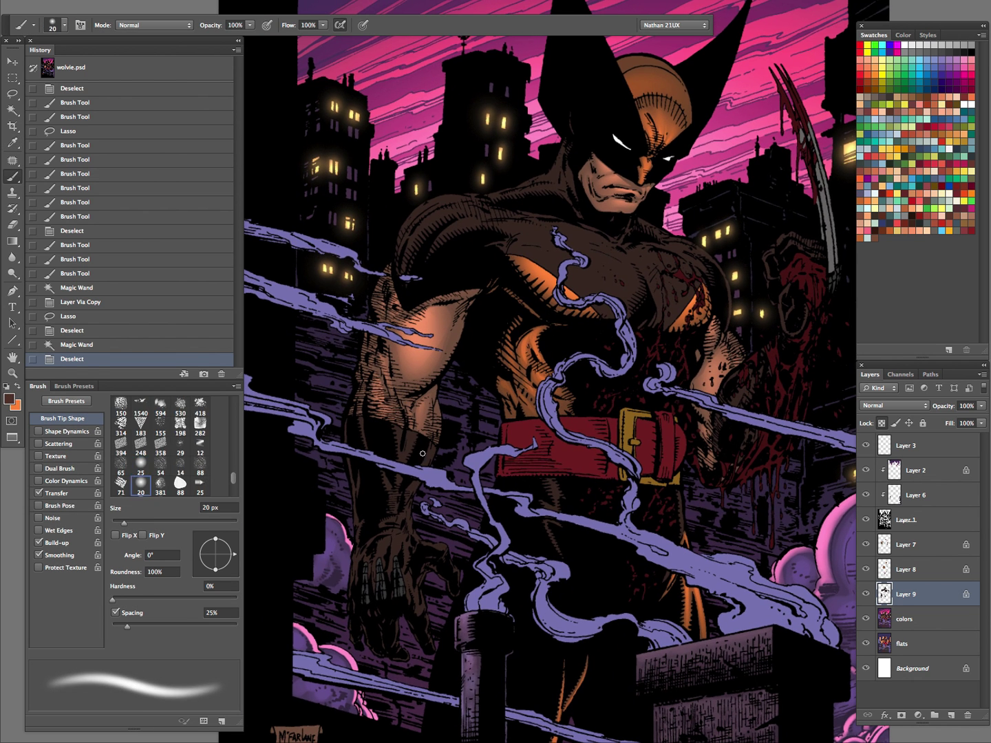
{"action": "mouse_move", "coordinate": [406, 448]}
{"action": "left_mouse_down"}
{"action": "mouse_move", "coordinate": [471, 481]}
{"action": "mouse_move", "coordinate": [481, 444]}
{"action": "left_mouse_up"}
{"action": "key", "text": "super+z"}
Lasso several highlight shapes on the glove's cuff and forearm as one combined selection
{"action": "key", "text": "z"}
{"action": "key", "text": "l"}
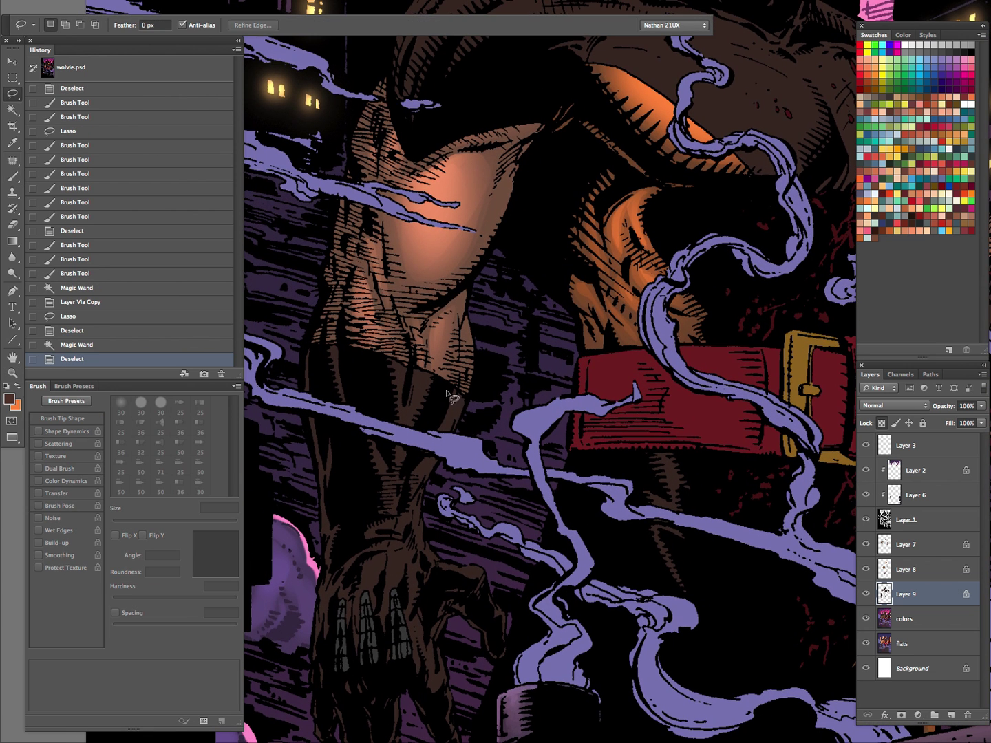
{"action": "left_click_drag", "start_coordinate": [405, 403], "coordinate": [406, 448]}
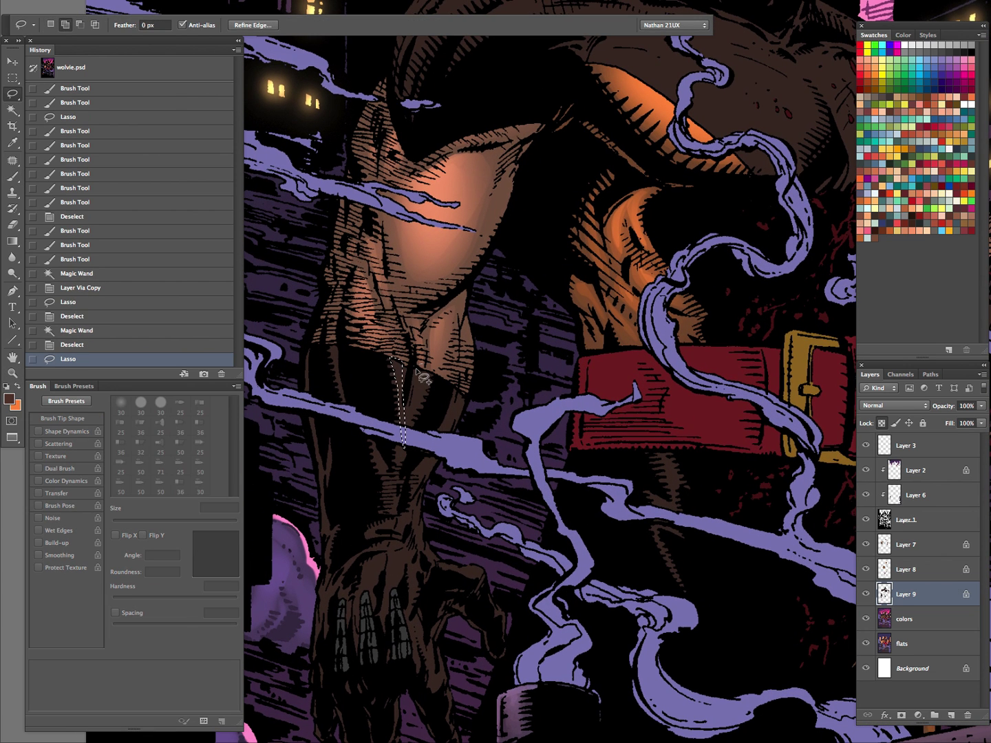
{"action": "mouse_move", "coordinate": [429, 387]}
{"action": "left_mouse_down"}
{"action": "mouse_move", "coordinate": [437, 437]}
{"action": "mouse_move", "coordinate": [411, 499]}
{"action": "left_mouse_up"}
{"action": "left_click_drag", "start_coordinate": [466, 349], "coordinate": [469, 355]}
{"action": "mouse_move", "coordinate": [359, 414]}
{"action": "left_mouse_down"}
{"action": "mouse_move", "coordinate": [393, 509]}
{"action": "mouse_move", "coordinate": [403, 432]}
{"action": "mouse_move", "coordinate": [381, 449]}
{"action": "left_mouse_up"}
{"action": "mouse_move", "coordinate": [333, 343]}
{"action": "left_mouse_down"}
{"action": "mouse_move", "coordinate": [344, 401]}
{"action": "mouse_move", "coordinate": [334, 307]}
{"action": "mouse_move", "coordinate": [343, 375]}
{"action": "left_mouse_up"}
Brush the lighter brown into the selected cuff and forearm shapes with a large soft brush, ending at 100 px, and deselect
{"action": "key", "text": "b"}
{"action": "key", "text": "bracketright"}
{"action": "key", "text": "bracketright"}
{"action": "key", "text": "bracketright"}
{"action": "key", "text": "bracketright"}
{"action": "key", "text": "bracketright"}
{"action": "key", "text": "bracketright"}
{"action": "key", "text": "]"}
{"action": "key", "text": "]"}
{"action": "key", "text": "]"}
{"action": "key", "text": "]"}
{"action": "key", "text": "]"}
{"action": "key", "text": "]"}
{"action": "key", "text": "]"}
{"action": "key", "text": "]"}
{"action": "left_click_drag", "start_coordinate": [400, 448], "coordinate": [460, 290]}
{"action": "key", "text": "["}
{"action": "key", "text": "["}
{"action": "key", "text": "["}
{"action": "key", "text": "["}
{"action": "left_click_drag", "start_coordinate": [456, 403], "coordinate": [420, 474]}
{"action": "left_click_drag", "start_coordinate": [521, 519], "coordinate": [548, 369]}
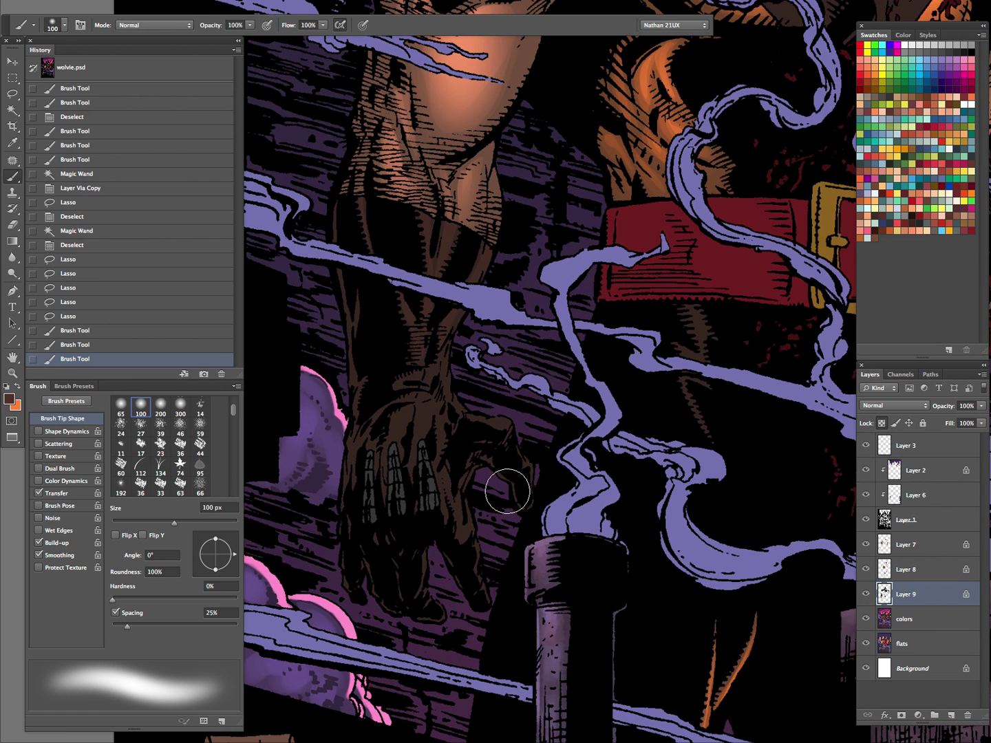
{"action": "key", "text": "l"}
{"action": "key", "text": "ctrl+d"}
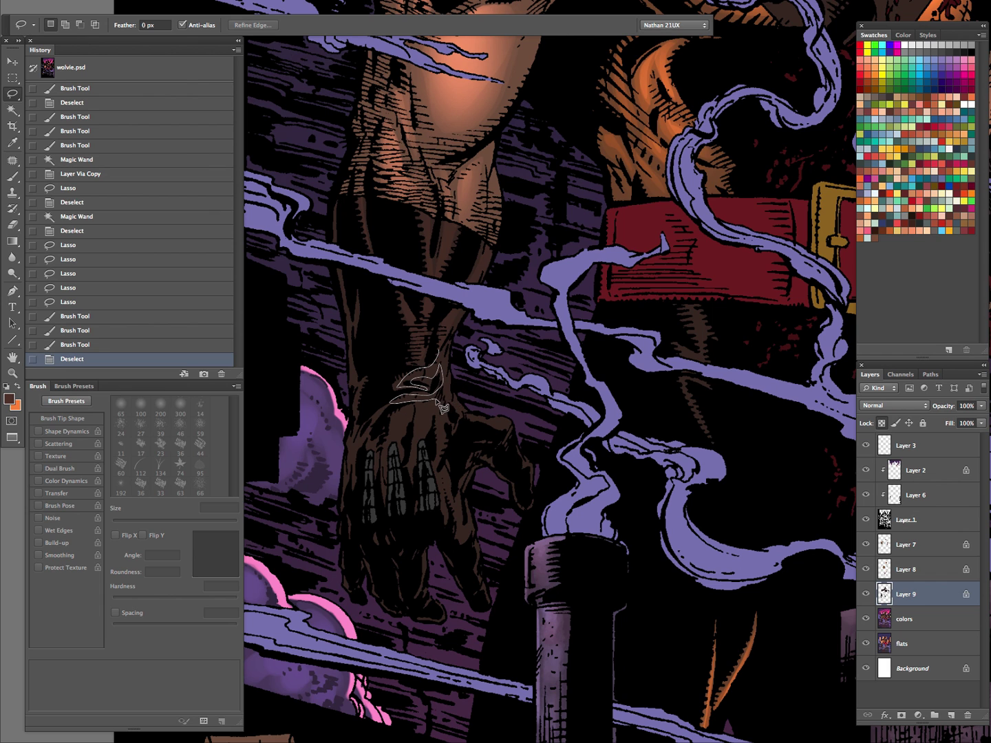
Lasso combined highlight shapes over the glove's wrist folds, back-of-hand tendons, index finger and thumb
{"action": "left_click_drag", "start_coordinate": [447, 368], "coordinate": [446, 372]}
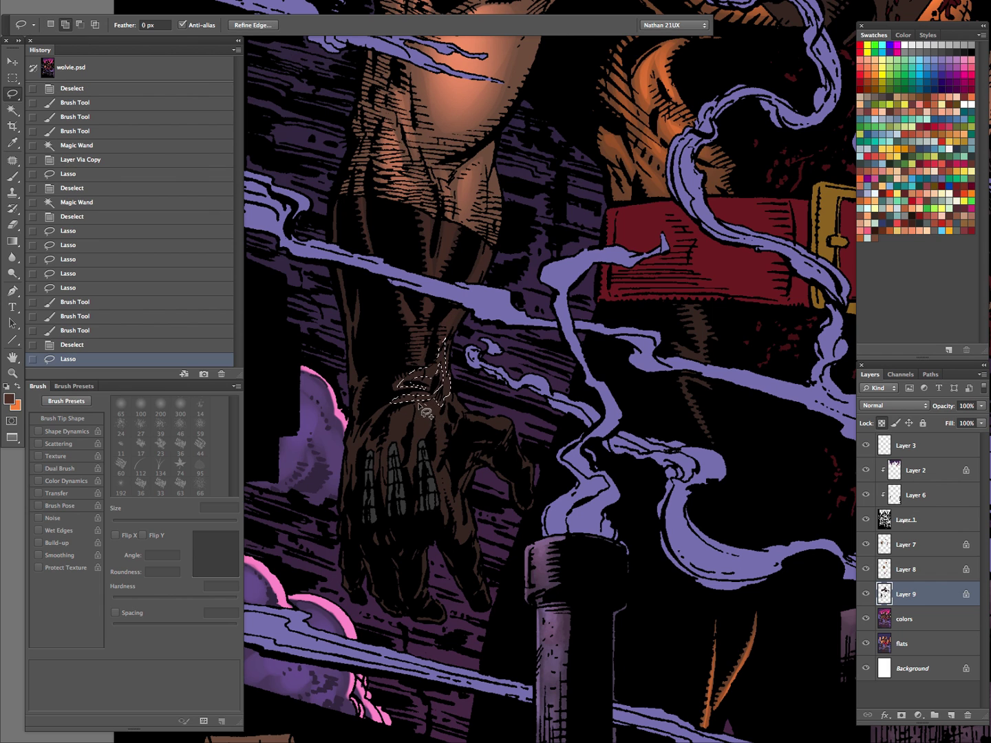
{"action": "left_click_drag", "start_coordinate": [424, 434], "coordinate": [437, 416]}
{"action": "mouse_move", "coordinate": [438, 474]}
{"action": "left_mouse_down"}
{"action": "mouse_move", "coordinate": [443, 422]}
{"action": "mouse_move", "coordinate": [415, 412]}
{"action": "mouse_move", "coordinate": [398, 494]}
{"action": "mouse_move", "coordinate": [386, 489]}
{"action": "mouse_move", "coordinate": [391, 424]}
{"action": "mouse_move", "coordinate": [420, 410]}
{"action": "mouse_move", "coordinate": [377, 442]}
{"action": "mouse_move", "coordinate": [377, 475]}
{"action": "mouse_move", "coordinate": [364, 441]}
{"action": "mouse_move", "coordinate": [352, 471]}
{"action": "mouse_move", "coordinate": [358, 440]}
{"action": "mouse_move", "coordinate": [381, 413]}
{"action": "left_mouse_up"}
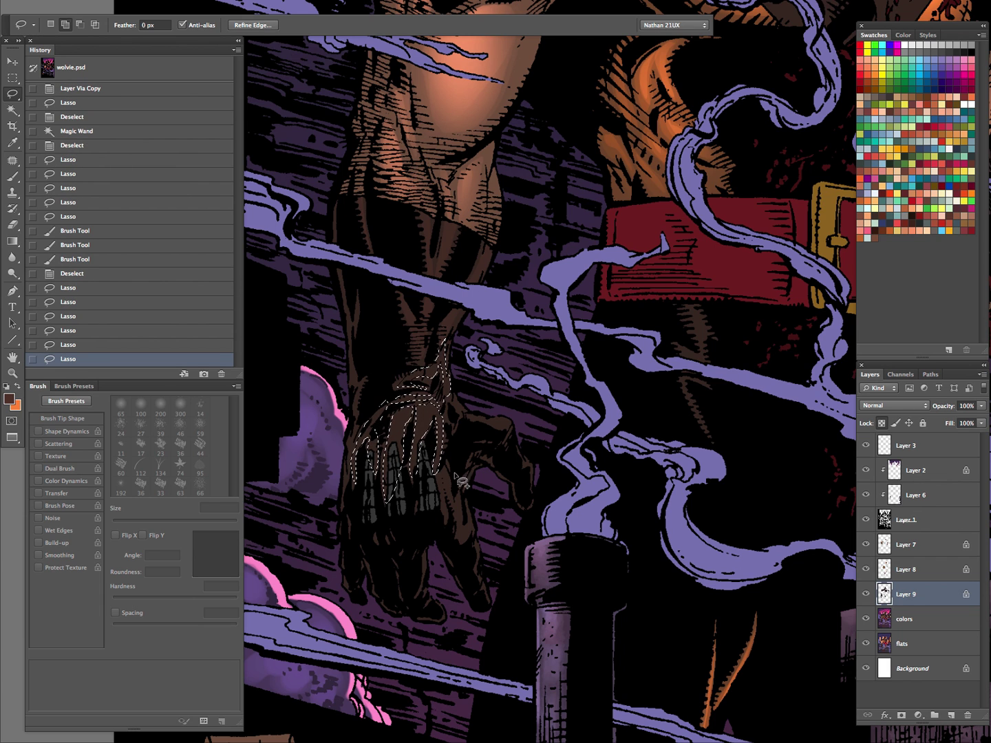
{"action": "left_click_drag", "start_coordinate": [451, 486], "coordinate": [450, 483]}
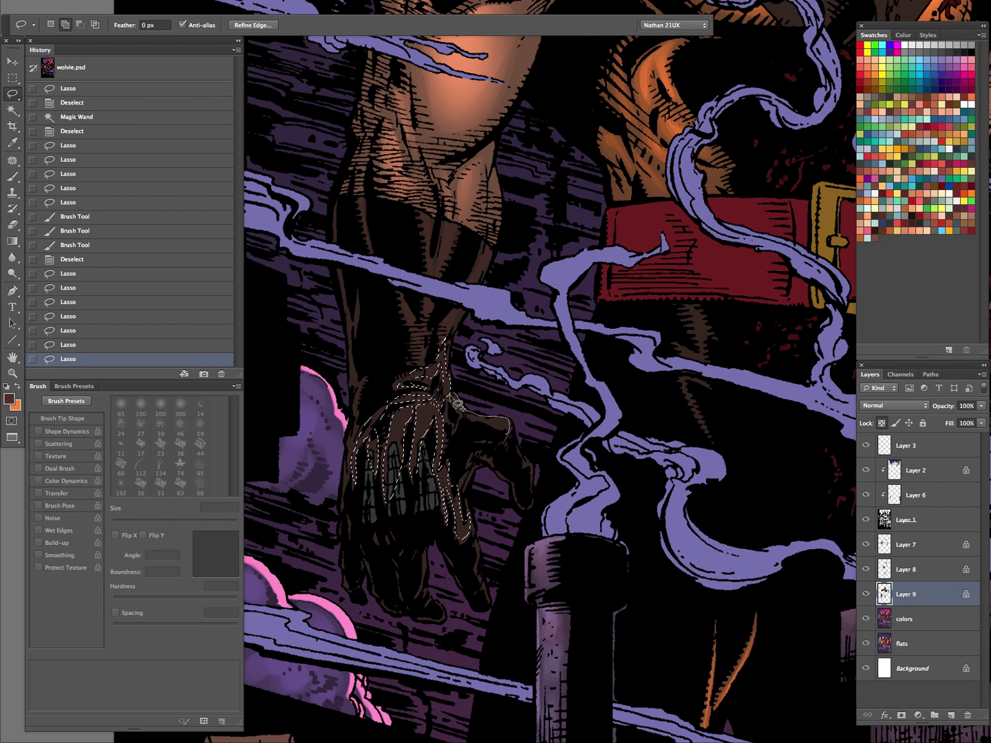
{"action": "mouse_move", "coordinate": [480, 424]}
{"action": "left_mouse_down"}
{"action": "mouse_move", "coordinate": [448, 405]}
{"action": "mouse_move", "coordinate": [444, 425]}
{"action": "mouse_move", "coordinate": [455, 432]}
{"action": "mouse_move", "coordinate": [447, 366]}
{"action": "mouse_move", "coordinate": [465, 390]}
{"action": "mouse_move", "coordinate": [441, 462]}
{"action": "mouse_move", "coordinate": [413, 505]}
{"action": "left_mouse_up"}
Hide the selection edges, brush lighter brown into the hand shapes with a 200 px soft brush, and deselect
{"action": "key", "text": "super+h"}
{"action": "key", "text": "b"}
{"action": "key", "text": "bracketright"}
{"action": "key", "text": "bracketright"}
{"action": "key", "text": "bracketright"}
{"action": "key", "text": "bracketright"}
{"action": "key", "text": "bracketright"}
{"action": "key", "text": "bracketright"}
{"action": "key", "text": "bracketleft"}
{"action": "key", "text": "bracketleft"}
{"action": "left_click_drag", "start_coordinate": [434, 406], "coordinate": [407, 473]}
{"action": "left_click_drag", "start_coordinate": [506, 410], "coordinate": [536, 543]}
{"action": "left_click_drag", "start_coordinate": [533, 438], "coordinate": [475, 535]}
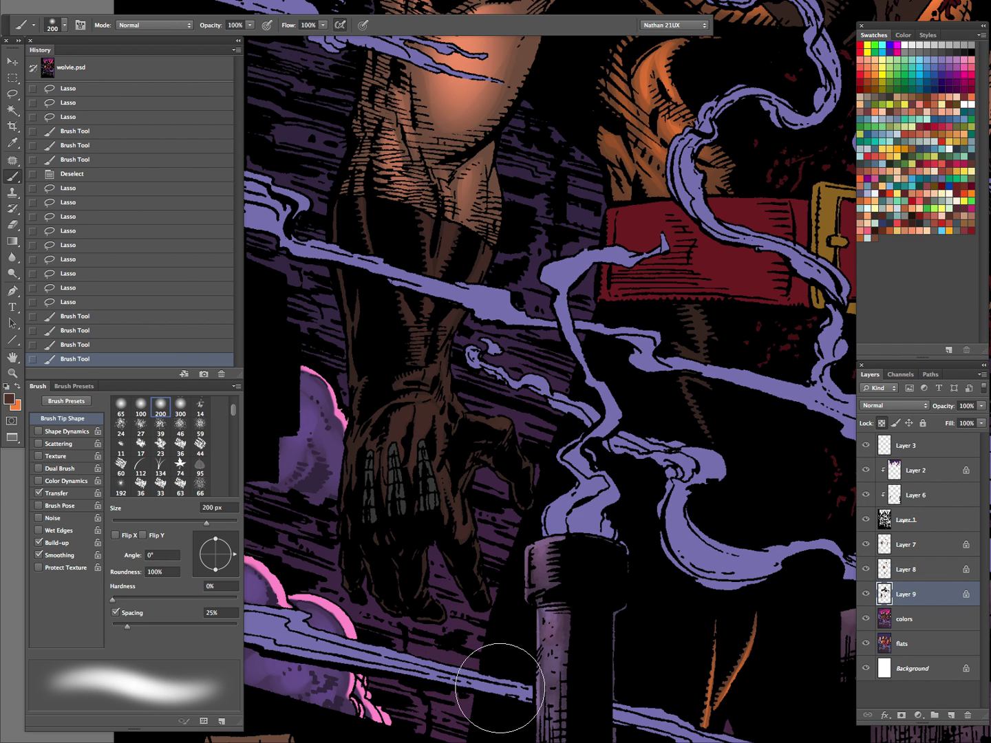
{"action": "key", "text": "l"}
{"action": "key", "text": "ctrl+d"}
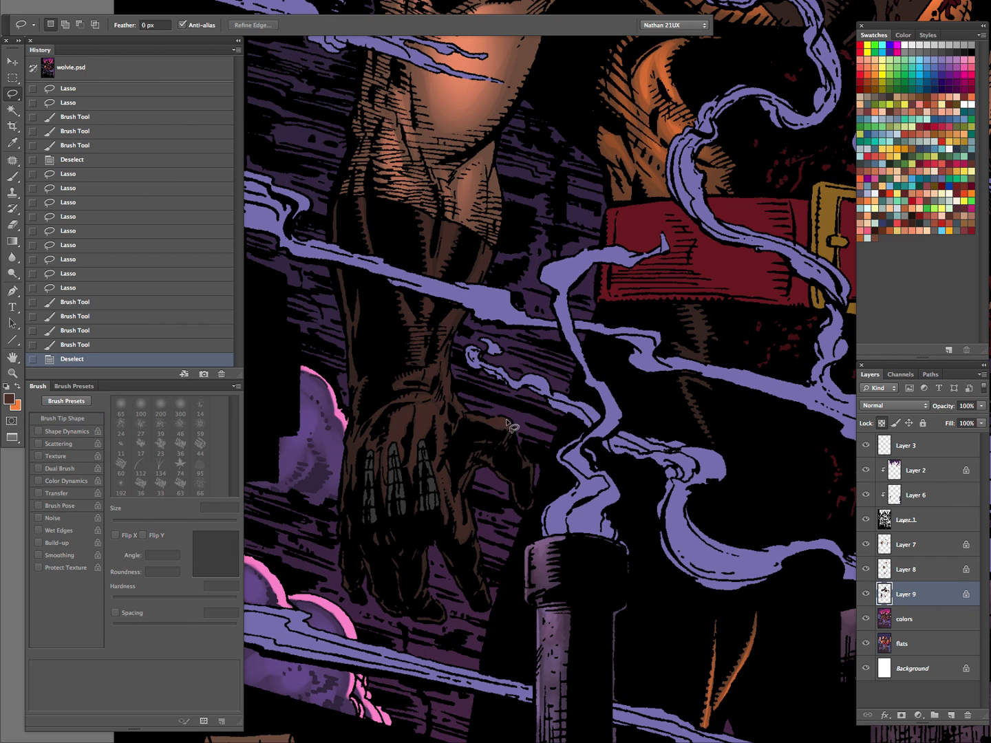
Lasso a highlight along the upper thumb, brush lighter brown into it at 90 px, and deselect
{"action": "mouse_move", "coordinate": [504, 430]}
{"action": "left_mouse_down"}
{"action": "mouse_move", "coordinate": [524, 420]}
{"action": "mouse_move", "coordinate": [488, 413]}
{"action": "mouse_move", "coordinate": [540, 406]}
{"action": "left_mouse_up"}
{"action": "key", "text": "b"}
{"action": "key", "text": "["}
{"action": "key", "text": "["}
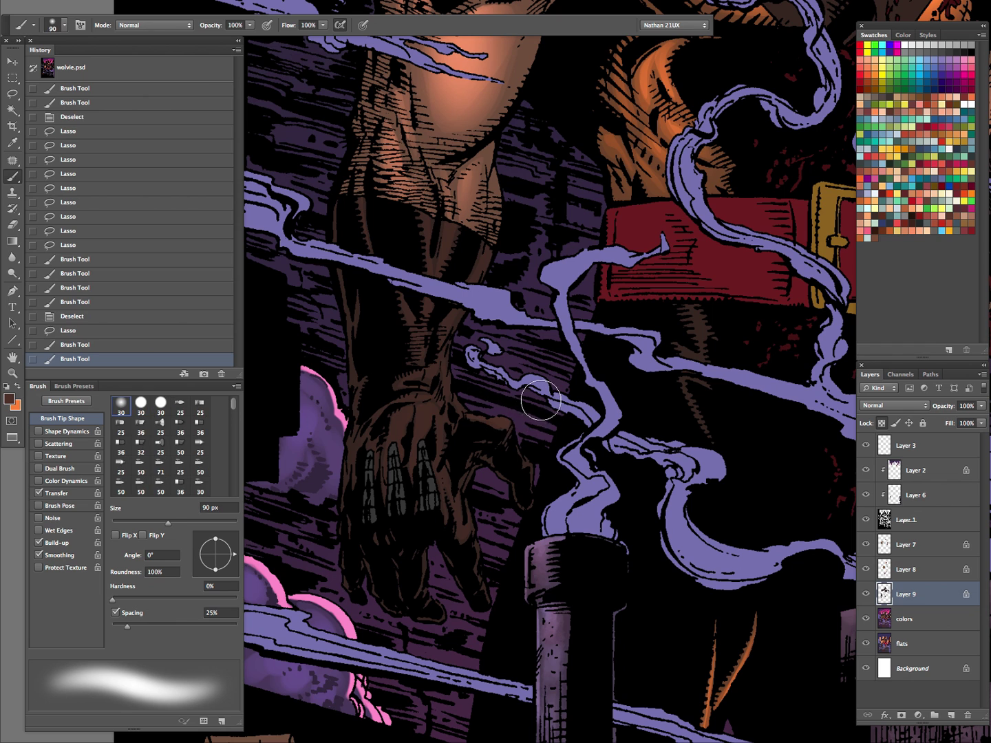
{"action": "key", "text": "l"}
{"action": "key", "text": "ctrl+d"}
Lasso a highlight at the thumb's tip, brush lighter brown into it, and deselect
{"action": "mouse_move", "coordinate": [534, 503]}
{"action": "left_mouse_down"}
{"action": "mouse_move", "coordinate": [528, 434]}
{"action": "mouse_move", "coordinate": [546, 424]}
{"action": "left_mouse_up"}
{"action": "key", "text": "b"}
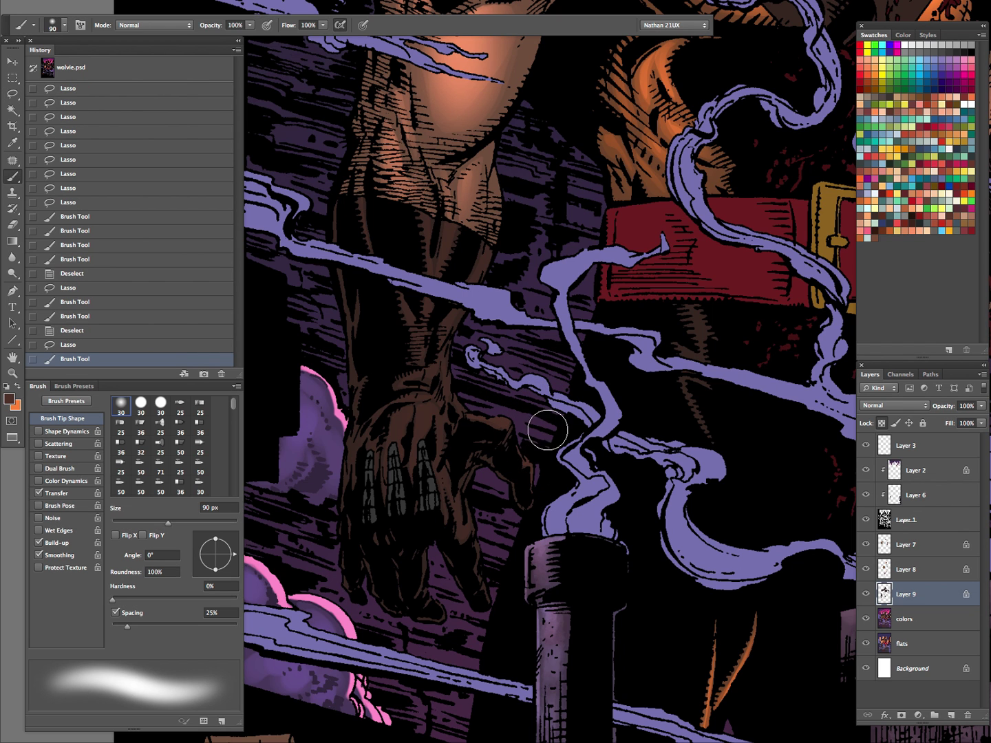
{"action": "key", "text": "l"}
{"action": "key", "text": "ctrl+d"}
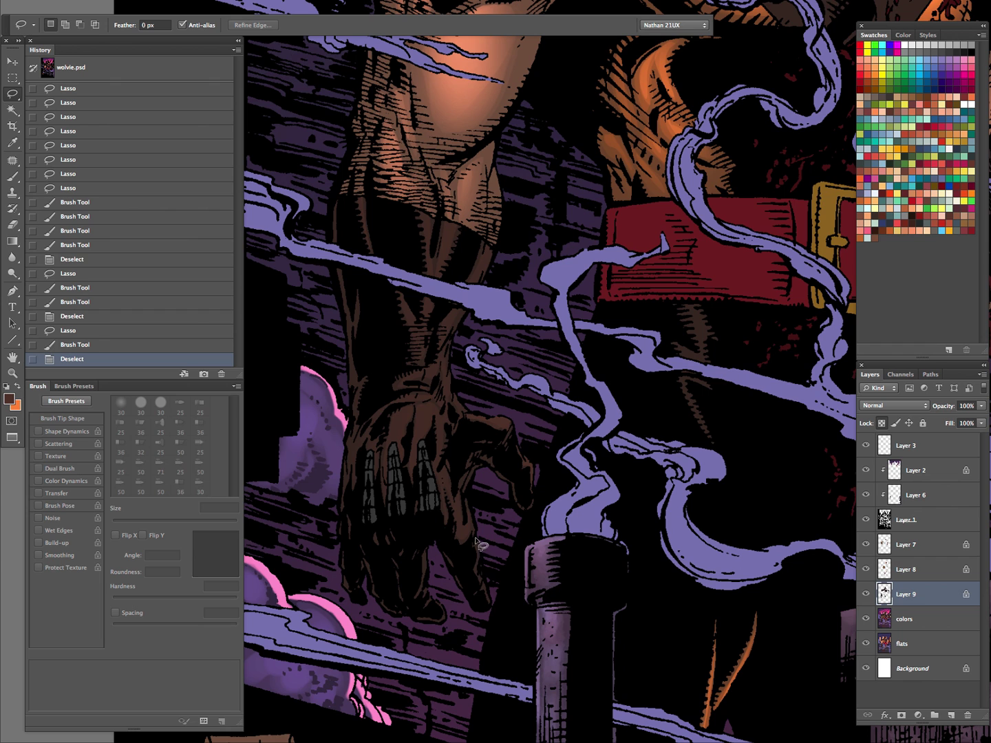
Lasso highlights on the glove's lower fingers, hide the selection edges, brush lighter brown into them, and deselect
{"action": "left_click_drag", "start_coordinate": [485, 604], "coordinate": [486, 605]}
{"action": "mouse_move", "coordinate": [422, 550]}
{"action": "left_mouse_down"}
{"action": "mouse_move", "coordinate": [415, 599]}
{"action": "mouse_move", "coordinate": [437, 617]}
{"action": "mouse_move", "coordinate": [445, 604]}
{"action": "mouse_move", "coordinate": [423, 535]}
{"action": "left_mouse_up"}
{"action": "key", "text": "b"}
{"action": "key", "text": "ctrl+h"}
{"action": "mouse_move", "coordinate": [442, 591]}
{"action": "left_mouse_down"}
{"action": "mouse_move", "coordinate": [486, 559]}
{"action": "mouse_move", "coordinate": [537, 437]}
{"action": "left_mouse_up"}
{"action": "key", "text": "l"}
{"action": "key", "text": "ctrl+d"}
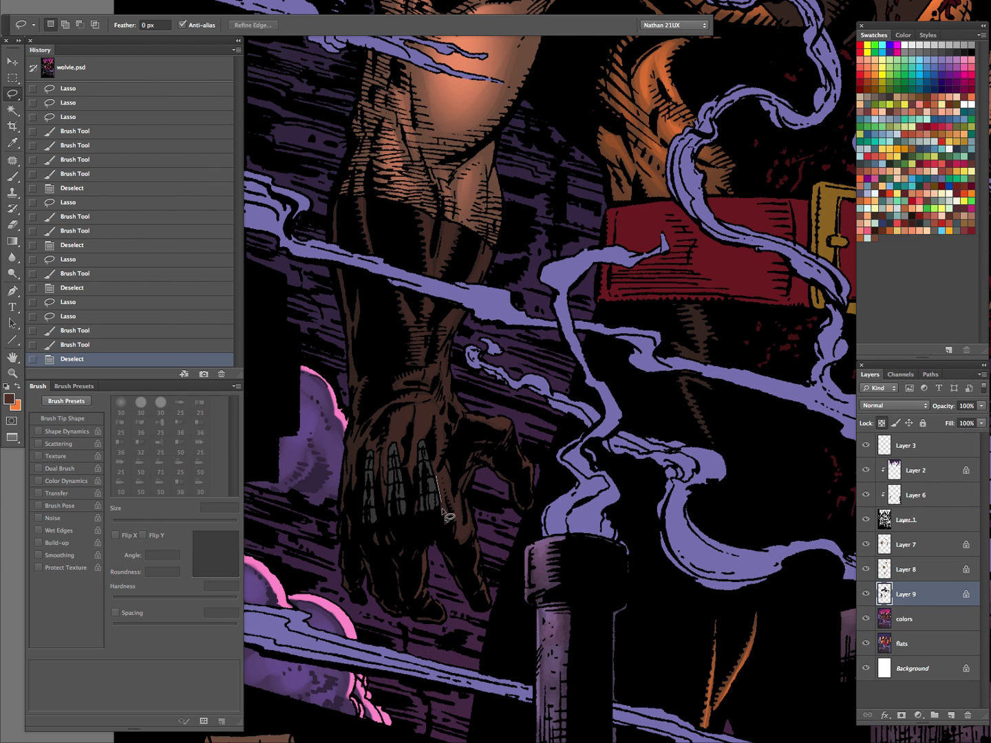
Lasso a highlight along the base of the near glove's index finger, brush lighter brown into it, and deselect
{"action": "left_click_drag", "start_coordinate": [446, 502], "coordinate": [438, 474]}
{"action": "key", "text": "b"}
{"action": "left_click_drag", "start_coordinate": [443, 526], "coordinate": [467, 677]}
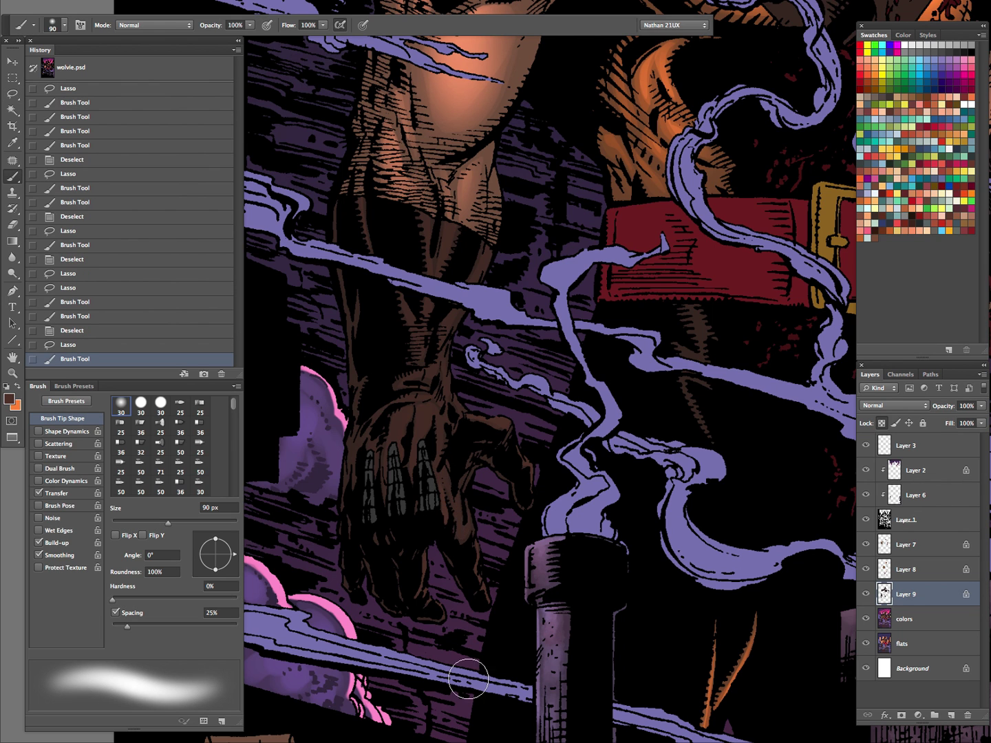
{"action": "key", "text": "l"}
{"action": "key", "text": "ctrl+d"}
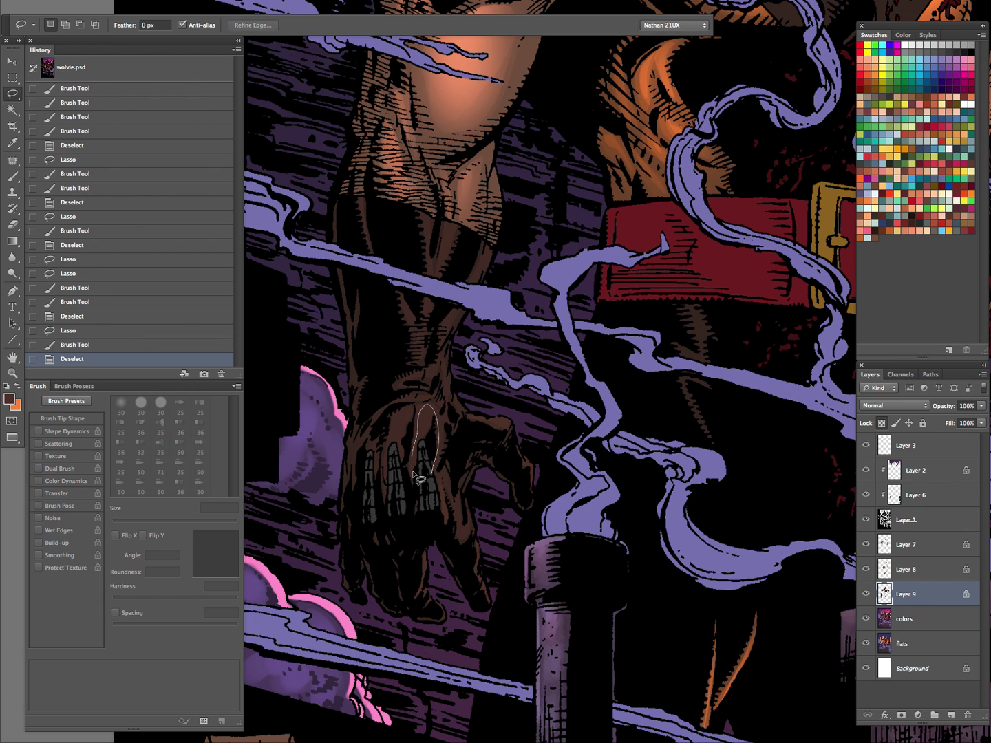
Lasso highlights around the knuckles on the back of the near glove, brush lighter brown into them at 150 px, and deselect
{"action": "left_click_drag", "start_coordinate": [412, 473], "coordinate": [405, 475]}
{"action": "mouse_move", "coordinate": [393, 423]}
{"action": "left_mouse_down"}
{"action": "mouse_move", "coordinate": [382, 481]}
{"action": "mouse_move", "coordinate": [368, 444]}
{"action": "mouse_move", "coordinate": [376, 410]}
{"action": "mouse_move", "coordinate": [356, 442]}
{"action": "mouse_move", "coordinate": [357, 485]}
{"action": "mouse_move", "coordinate": [391, 441]}
{"action": "left_mouse_up"}
{"action": "key", "text": "ctrl+b"}
{"action": "key", "text": "Escape"}
{"action": "key", "text": "b"}
{"action": "mouse_move", "coordinate": [397, 449]}
{"action": "left_mouse_down"}
{"action": "mouse_move", "coordinate": [364, 506]}
{"action": "mouse_move", "coordinate": [381, 521]}
{"action": "left_mouse_up"}
{"action": "key", "text": "bracketright"}
{"action": "key", "text": "bracketright"}
{"action": "key", "text": "bracketright"}
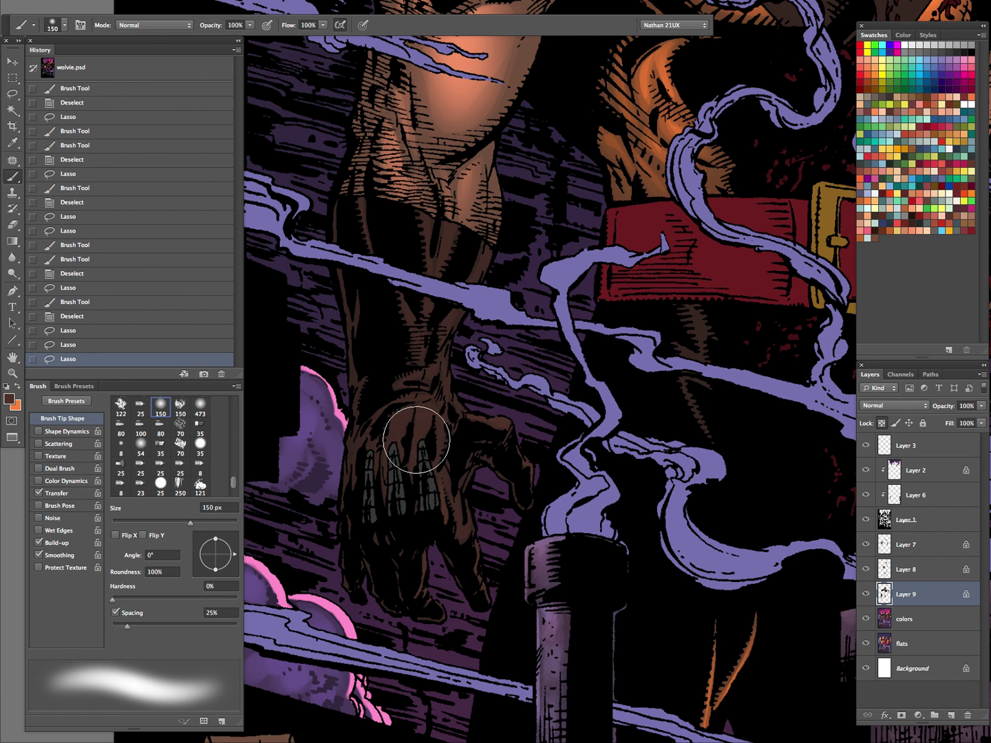
{"action": "left_click_drag", "start_coordinate": [426, 449], "coordinate": [399, 614]}
{"action": "key", "text": "l"}
{"action": "key", "text": "ctrl+d"}
Lasso a highlight down the near glove's index finger, brush lighter brown into it, and deselect
{"action": "mouse_move", "coordinate": [458, 496]}
{"action": "left_mouse_down"}
{"action": "mouse_move", "coordinate": [444, 468]}
{"action": "mouse_move", "coordinate": [466, 646]}
{"action": "left_mouse_up"}
{"action": "key", "text": "b"}
{"action": "key", "text": "ctrl+d"}
{"action": "key", "text": "l"}
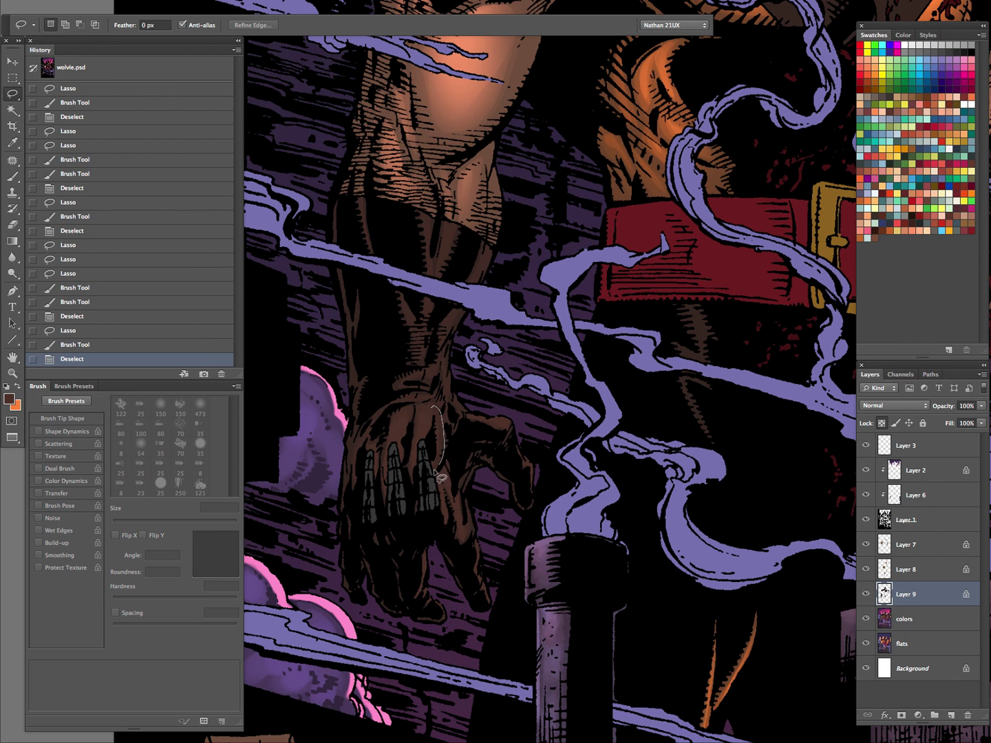
Lasso thin highlights along the hand's inner edge and the index finger, brush lighter brown into them, and deselect
{"action": "left_click_drag", "start_coordinate": [440, 476], "coordinate": [448, 410]}
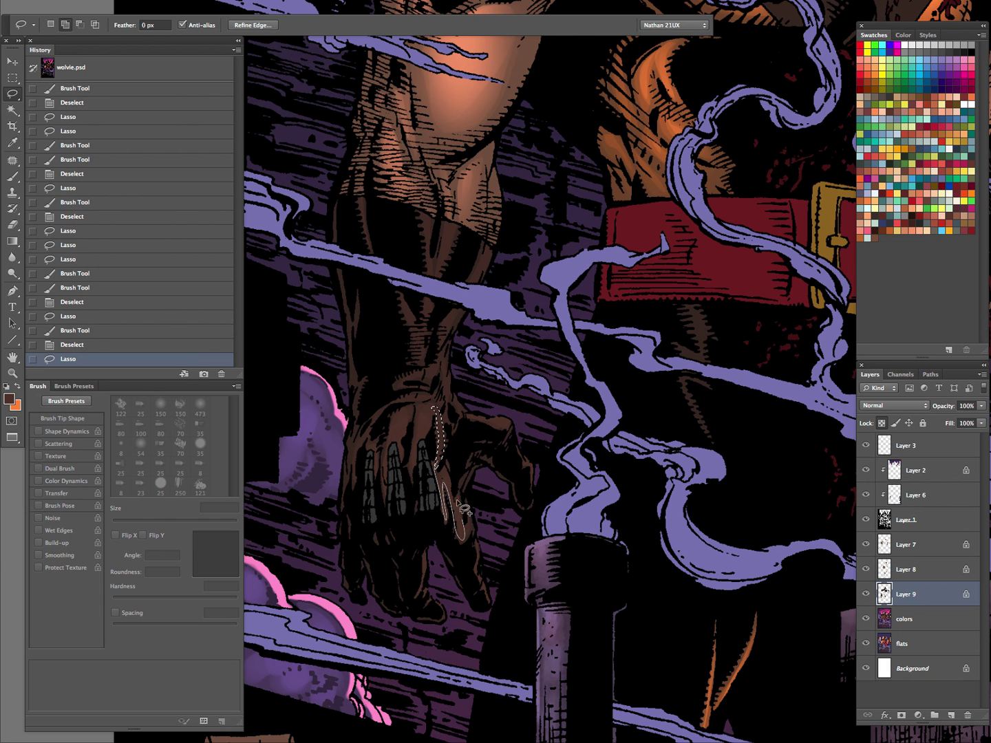
{"action": "left_click_drag", "start_coordinate": [448, 462], "coordinate": [446, 517]}
{"action": "key", "text": "b"}
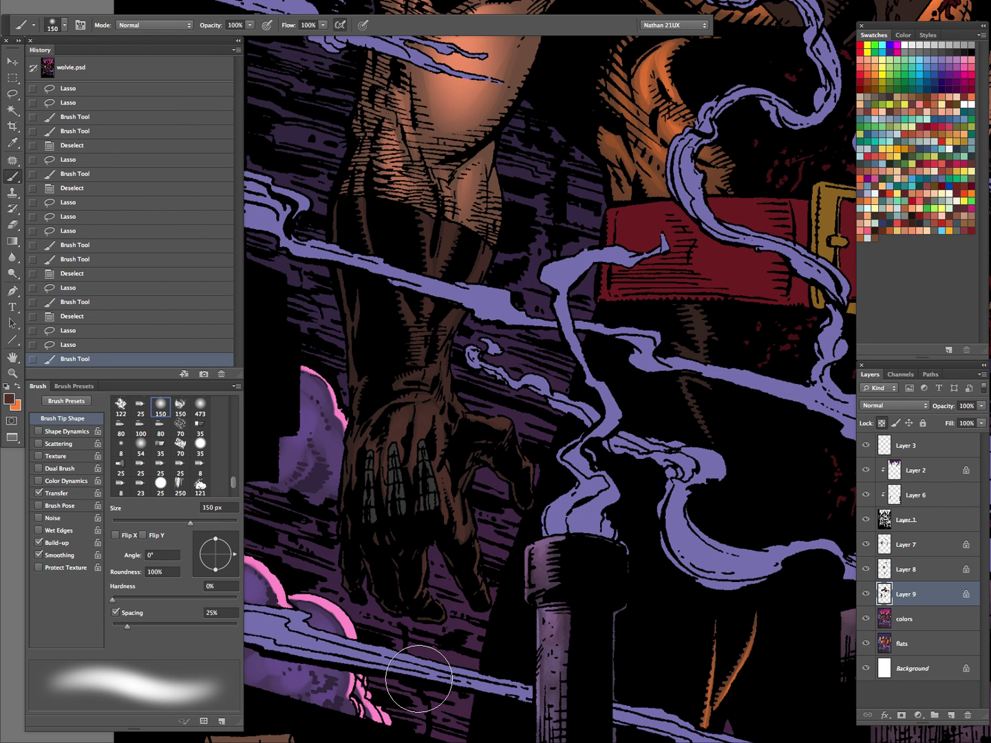
{"action": "key", "text": "ctrl+d"}
{"action": "key", "text": "l"}
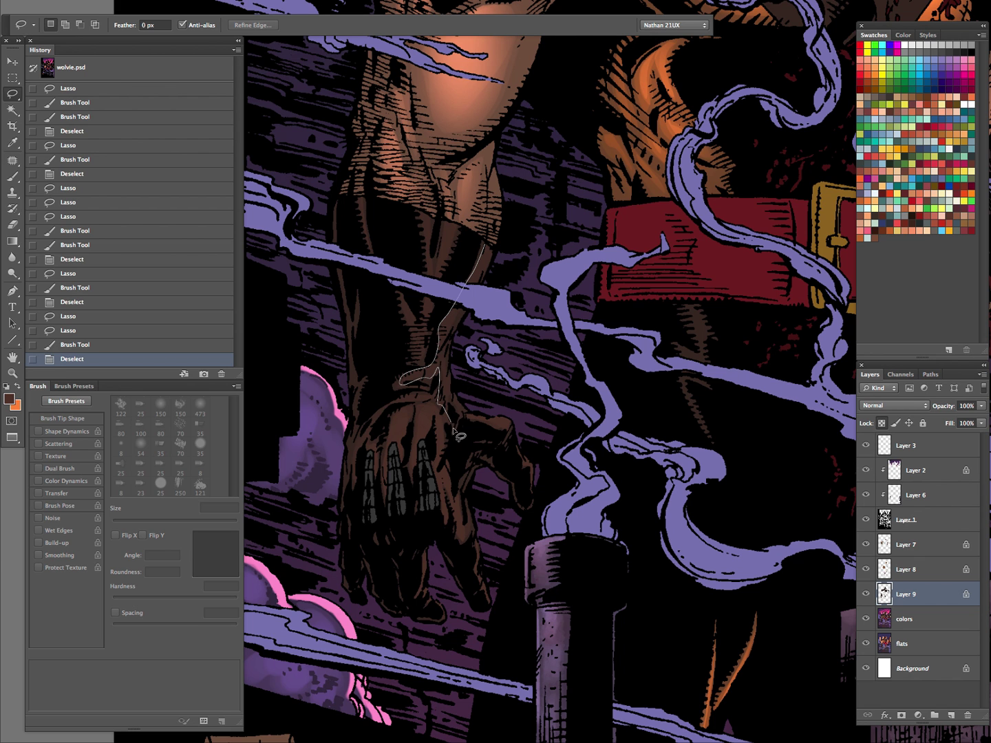
Lasso a highlight from the near glove's cuff across the wrist to the thumb, brush lighter brown into it, and deselect
{"action": "mouse_move", "coordinate": [450, 350]}
{"action": "left_mouse_down"}
{"action": "mouse_move", "coordinate": [471, 307]}
{"action": "mouse_move", "coordinate": [474, 443]}
{"action": "left_mouse_up"}
{"action": "key", "text": "b"}
{"action": "scroll", "coordinate": [474, 443], "scroll_direction": "up", "scroll_amount": 3}
{"action": "key", "text": "ctrl+d"}
{"action": "key", "text": "l"}
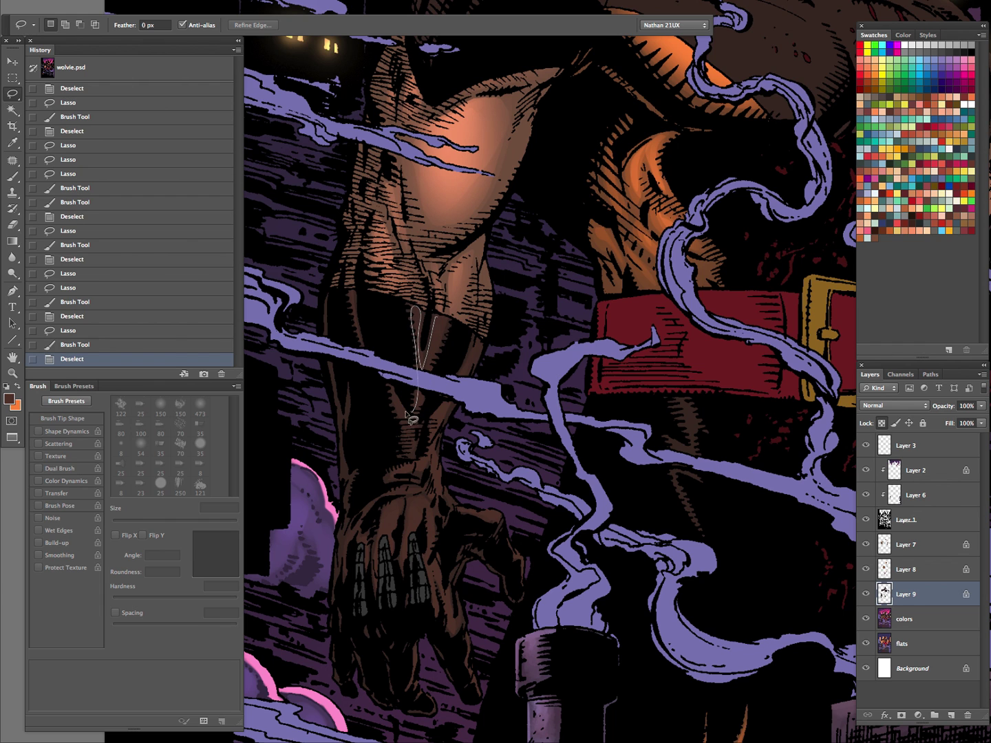
Lasso a highlight running down the near glove's cuff and forearm, brush lighter brown into it, and deselect
{"action": "mouse_move", "coordinate": [437, 333]}
{"action": "left_mouse_down"}
{"action": "mouse_move", "coordinate": [434, 318]}
{"action": "mouse_move", "coordinate": [413, 424]}
{"action": "mouse_move", "coordinate": [405, 622]}
{"action": "left_mouse_up"}
{"action": "key", "text": "b"}
{"action": "key", "text": "z"}
{"action": "left_click_drag", "start_coordinate": [513, 473], "coordinate": [462, 536]}
{"action": "left_click_drag", "start_coordinate": [585, 512], "coordinate": [503, 646]}
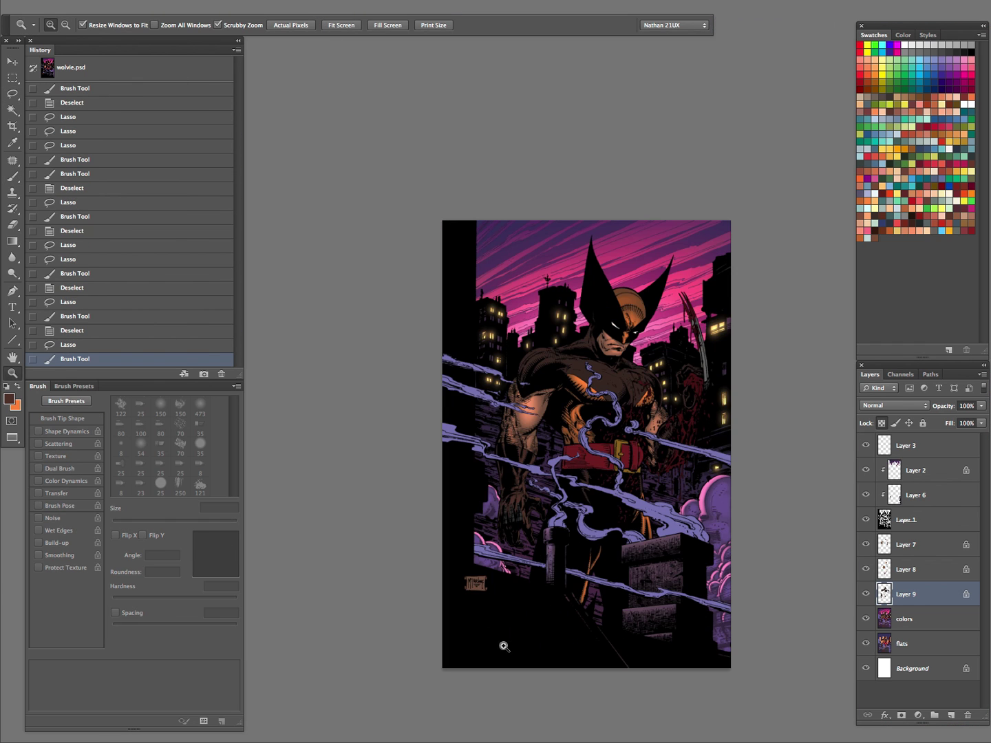
{"action": "left_click", "coordinate": [548, 475]}
{"action": "left_click", "coordinate": [550, 526]}
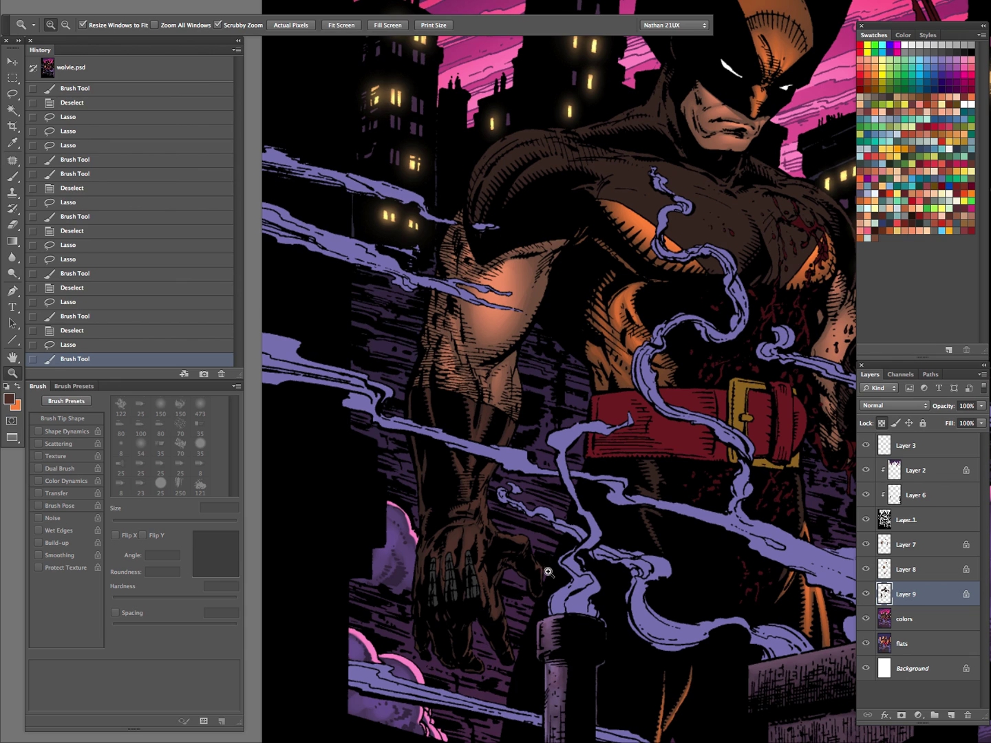
{"action": "key", "text": "l"}
{"action": "key", "text": "ctrl+d"}
Select the dark brown costume color with the Magic Wand to check its extent around the raised hand, then deselect
{"action": "mouse_move", "coordinate": [659, 404]}
{"action": "left_mouse_down"}
{"action": "mouse_move", "coordinate": [509, 614]}
{"action": "mouse_move", "coordinate": [400, 543]}
{"action": "left_mouse_up"}
{"action": "key", "text": "z"}
{"action": "key", "text": "w"}
{"action": "left_click", "coordinate": [681, 389]}
{"action": "key", "text": "z"}
{"action": "left_click", "coordinate": [714, 402]}
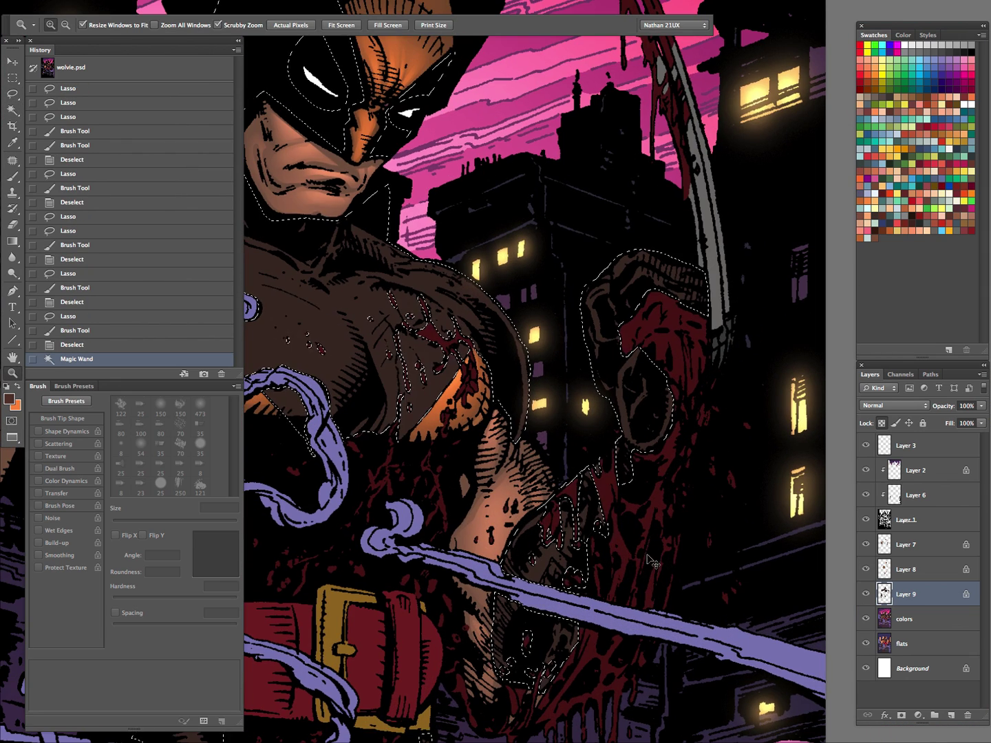
{"action": "key", "text": "l"}
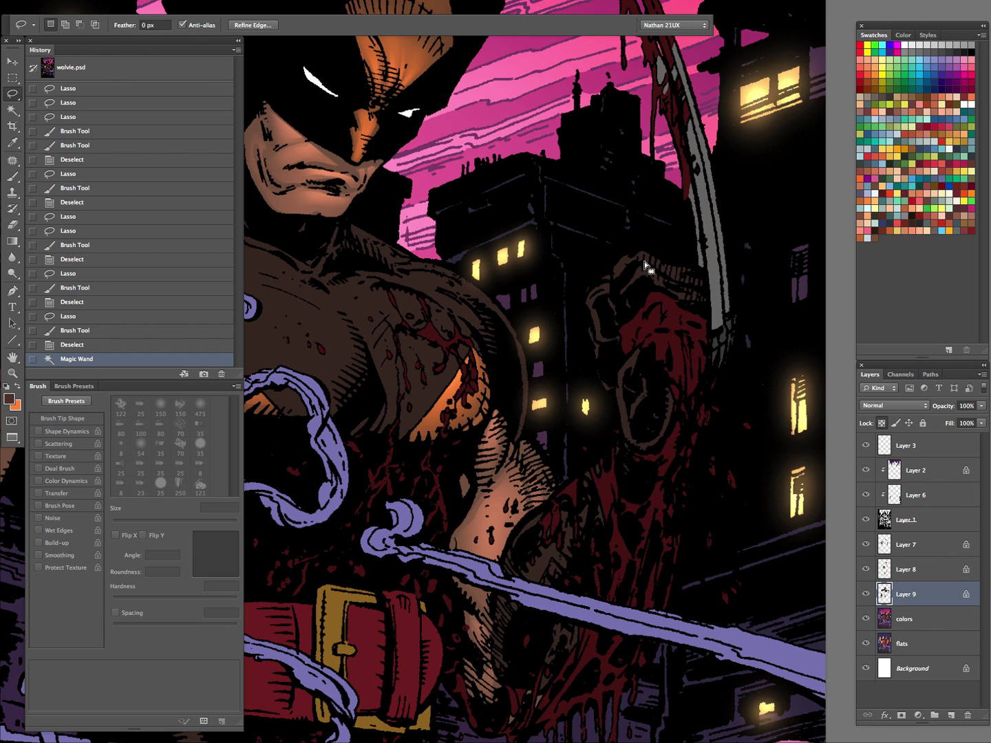
{"action": "key", "text": "ctrl+d"}
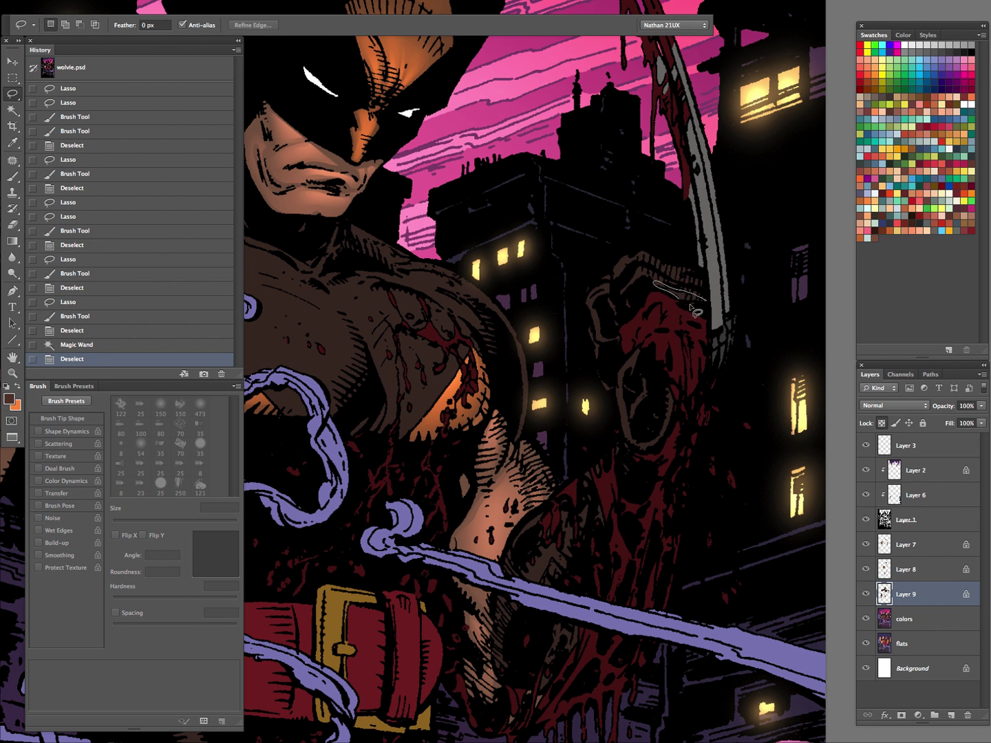
Lasso highlights on the raised hand's fingers and thumb, hide the selection edges, brush lighter brown into them, and deselect
{"action": "left_click_drag", "start_coordinate": [695, 311], "coordinate": [693, 312]}
{"action": "mouse_move", "coordinate": [598, 331]}
{"action": "left_mouse_down"}
{"action": "mouse_move", "coordinate": [620, 337]}
{"action": "mouse_move", "coordinate": [629, 412]}
{"action": "left_mouse_up"}
{"action": "left_click_drag", "start_coordinate": [643, 356], "coordinate": [641, 353]}
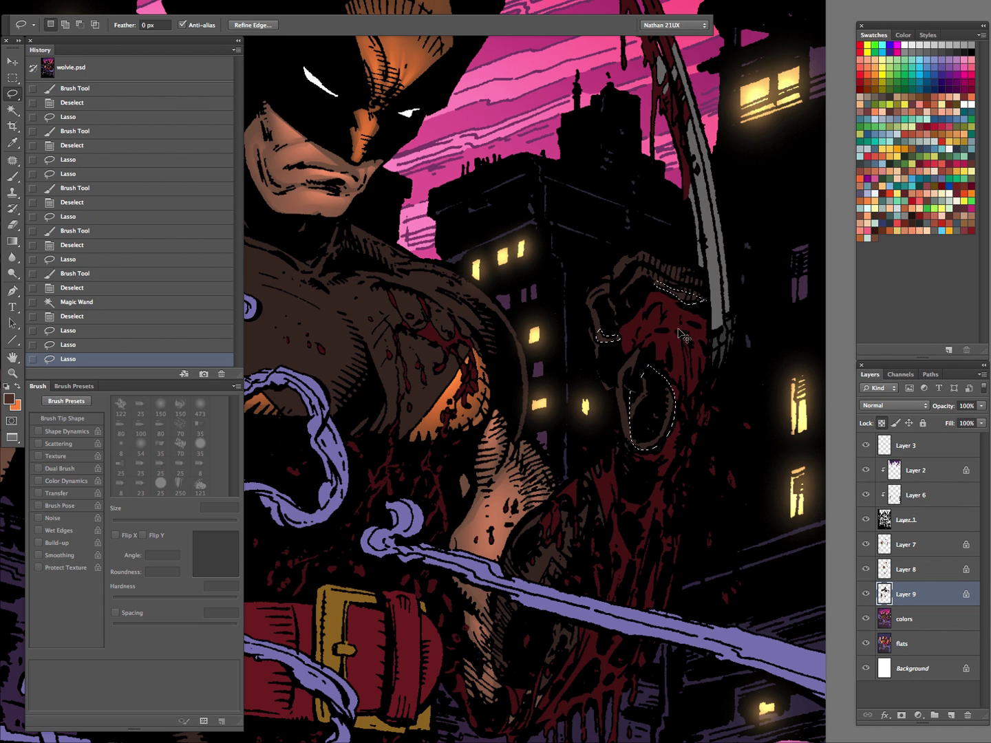
{"action": "key", "text": "super+h"}
{"action": "key", "text": "b"}
{"action": "left_click_drag", "start_coordinate": [680, 302], "coordinate": [676, 309]}
{"action": "left_click", "coordinate": [618, 350]}
{"action": "mouse_move", "coordinate": [673, 370]}
{"action": "left_mouse_down"}
{"action": "mouse_move", "coordinate": [668, 413]}
{"action": "mouse_move", "coordinate": [672, 375]}
{"action": "left_mouse_up"}
{"action": "key", "text": "l"}
{"action": "key", "text": "ctrl+d"}
Lasso narrower highlights inside the raised hand's finger and thumb shapes, brush lighter brown into them with edges hidden, and deselect
{"action": "left_click_drag", "start_coordinate": [690, 300], "coordinate": [678, 295]}
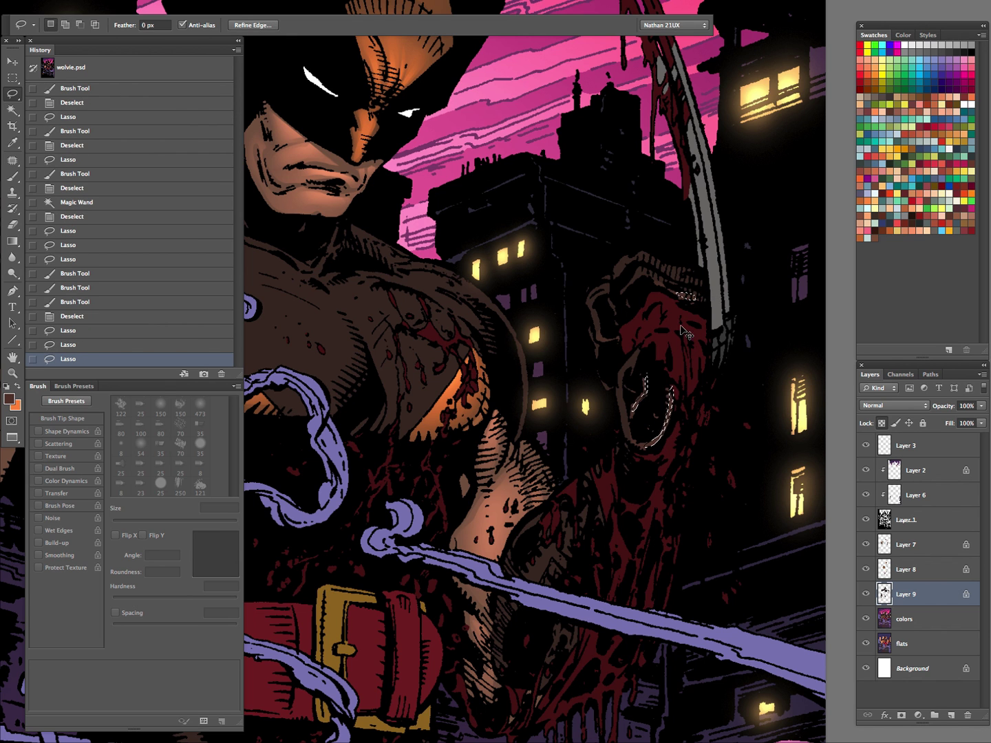
{"action": "key", "text": "b"}
{"action": "key", "text": "super+h"}
{"action": "left_click_drag", "start_coordinate": [663, 397], "coordinate": [659, 415]}
{"action": "left_click_drag", "start_coordinate": [701, 285], "coordinate": [676, 298]}
{"action": "left_click_drag", "start_coordinate": [687, 498], "coordinate": [689, 441]}
{"action": "scroll", "coordinate": [689, 441], "scroll_direction": "down", "scroll_amount": 6}
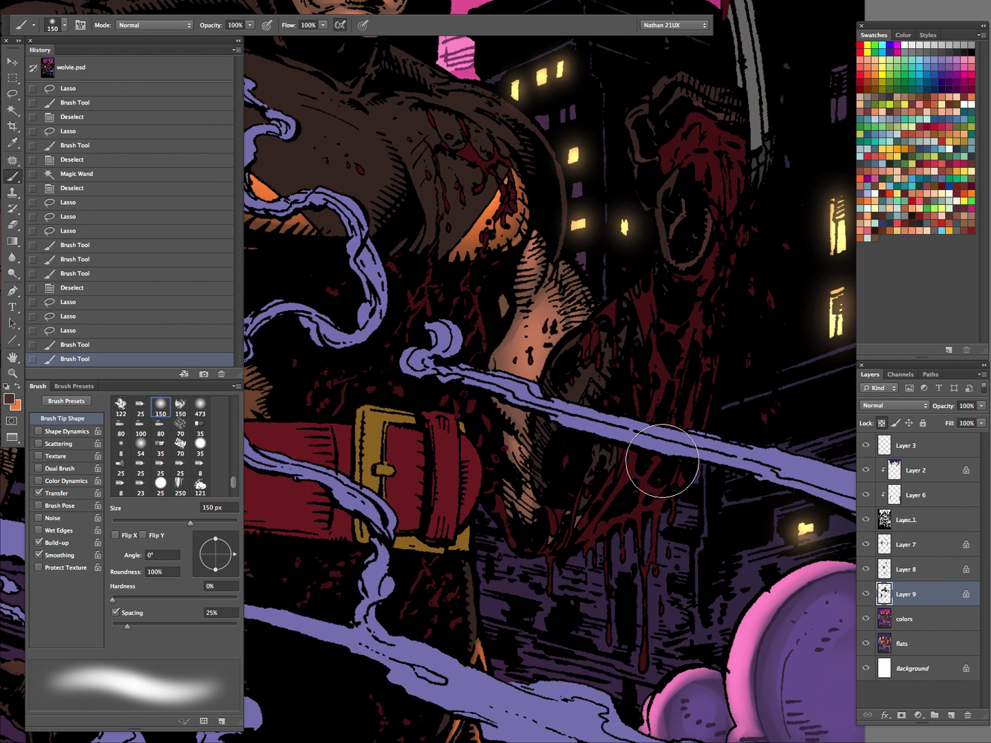
{"action": "key", "text": "l"}
{"action": "key", "text": "super+d"}
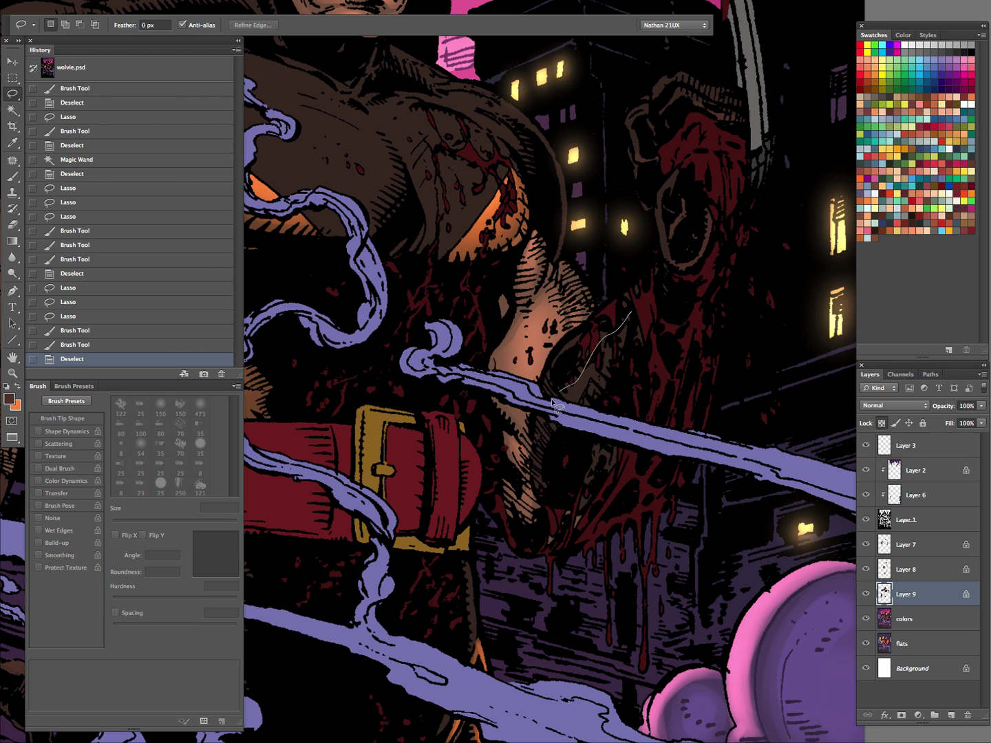
Lasso highlights along both sides of the far forearm's glove, hide the selection edges, brush lighter brown into them, and deselect
{"action": "left_click_drag", "start_coordinate": [551, 442], "coordinate": [646, 279]}
{"action": "left_click_drag", "start_coordinate": [588, 471], "coordinate": [619, 435]}
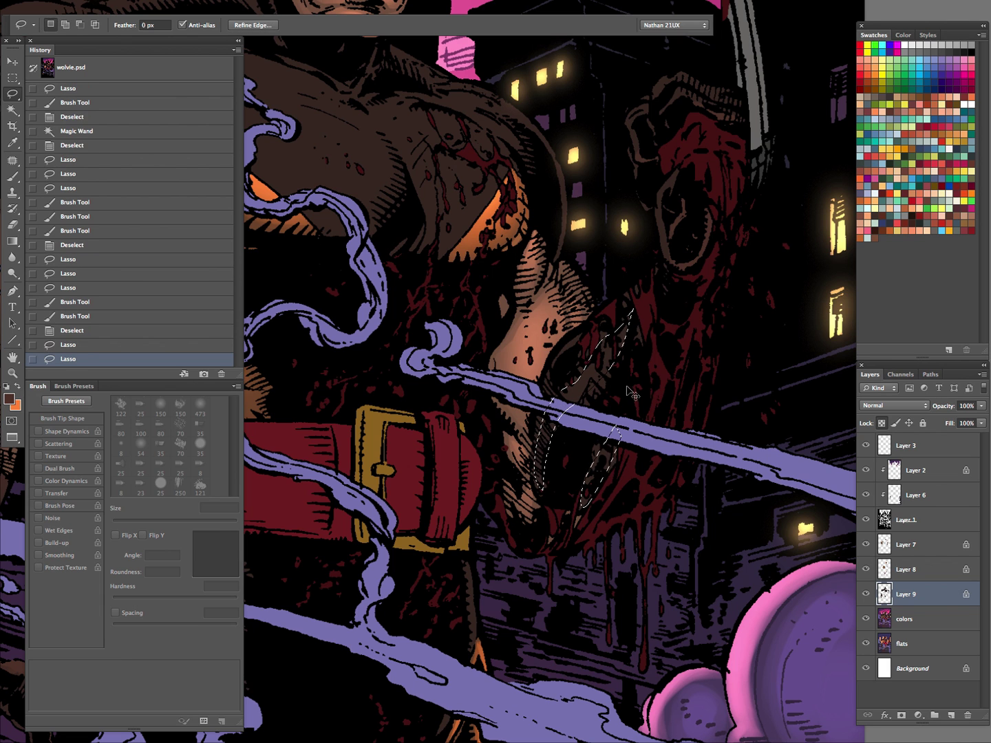
{"action": "key", "text": "b"}
{"action": "key", "text": "super+h"}
{"action": "mouse_move", "coordinate": [615, 346]}
{"action": "left_mouse_down"}
{"action": "mouse_move", "coordinate": [636, 420]}
{"action": "mouse_move", "coordinate": [623, 326]}
{"action": "left_mouse_up"}
{"action": "key", "text": "super+d"}
Lasso a narrower highlight along the inner side of the far forearm's glove, brush lighter brown into it, and deselect
{"action": "key", "text": "l"}
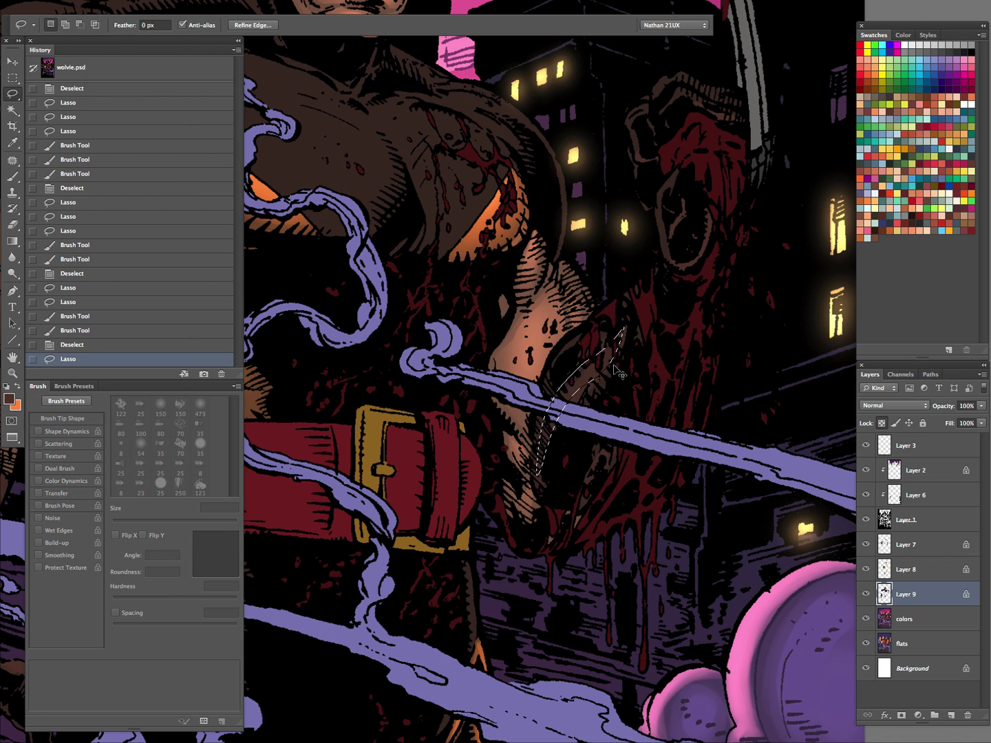
{"action": "key", "text": "b"}
{"action": "mouse_move", "coordinate": [567, 454]}
{"action": "left_mouse_down"}
{"action": "mouse_move", "coordinate": [597, 410]}
{"action": "mouse_move", "coordinate": [618, 337]}
{"action": "left_mouse_up"}
{"action": "key", "text": "l"}
{"action": "key", "text": "super+d"}
Add further lighter brown highlights to the lower part of the far forearm's glove, deselecting after each
{"action": "key", "text": "b"}
{"action": "left_click_drag", "start_coordinate": [580, 409], "coordinate": [624, 452]}
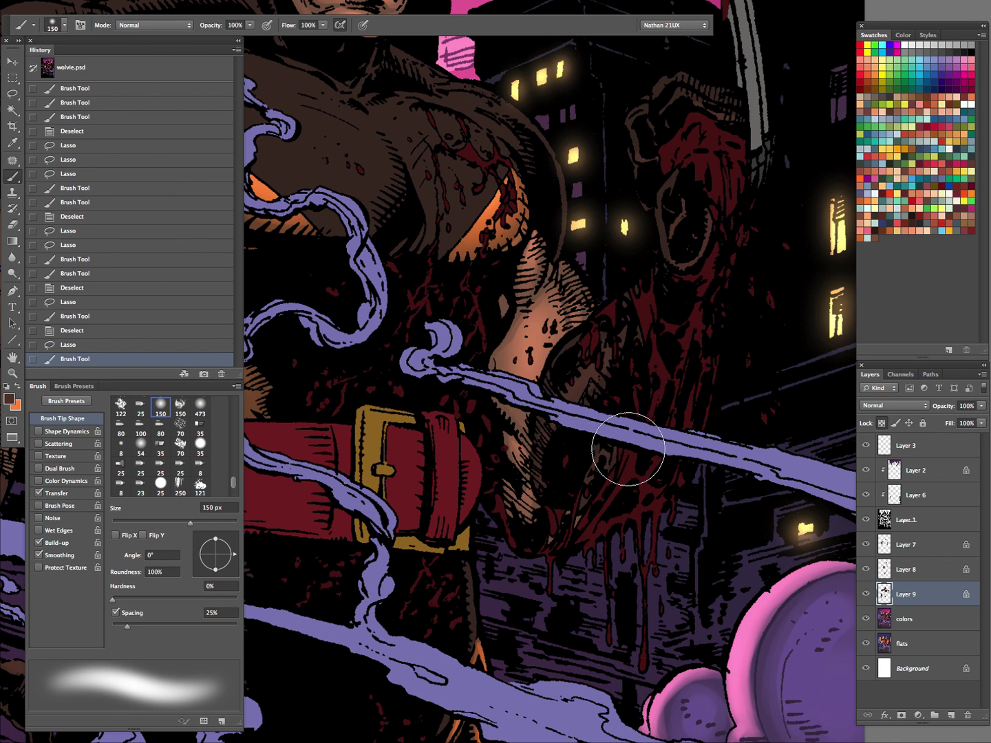
{"action": "key", "text": "l"}
{"action": "key", "text": "super+d"}
{"action": "mouse_move", "coordinate": [581, 504]}
{"action": "left_mouse_down"}
{"action": "mouse_move", "coordinate": [618, 437]}
{"action": "mouse_move", "coordinate": [681, 381]}
{"action": "left_mouse_up"}
{"action": "key", "text": "b"}
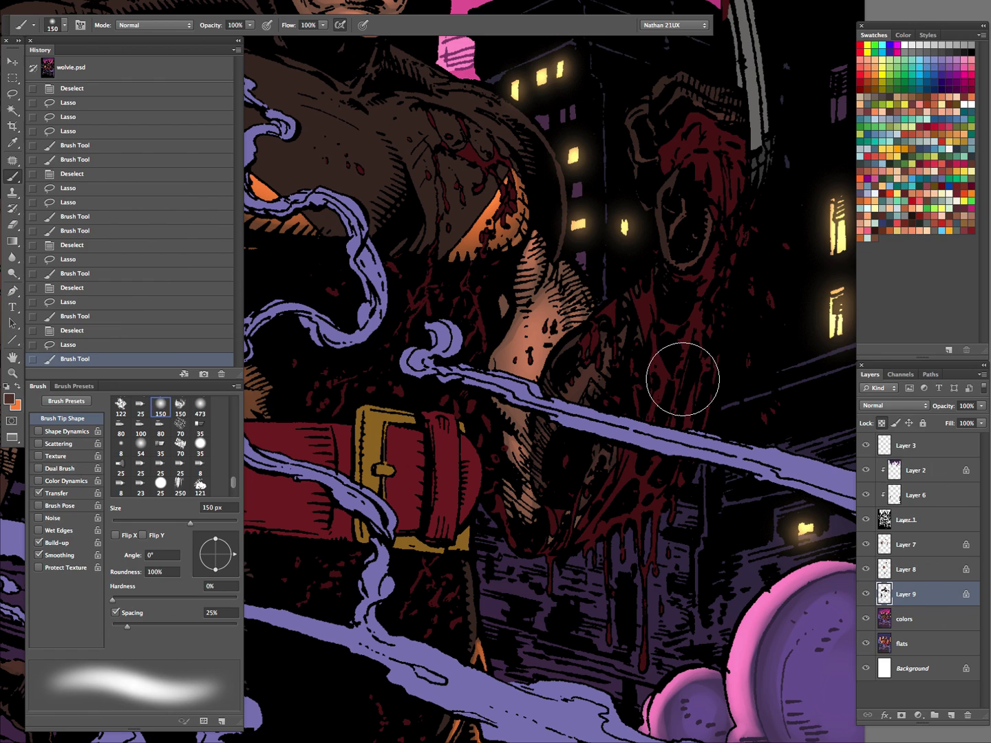
{"action": "key", "text": "super+d"}
Hide the panels and lasso a highlight on the thigh just below the belt
{"action": "key", "text": "Tab"}
{"action": "mouse_move", "coordinate": [592, 323]}
{"action": "left_mouse_down"}
{"action": "mouse_move", "coordinate": [722, 271]}
{"action": "mouse_move", "coordinate": [767, 107]}
{"action": "left_mouse_up"}
{"action": "key", "text": "l"}
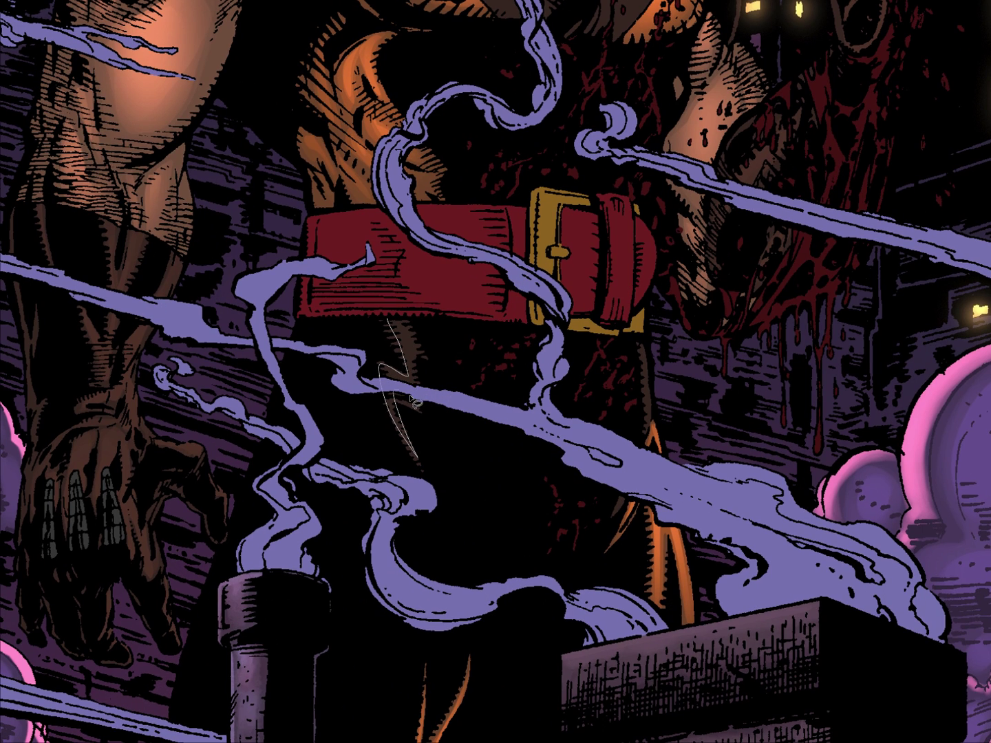
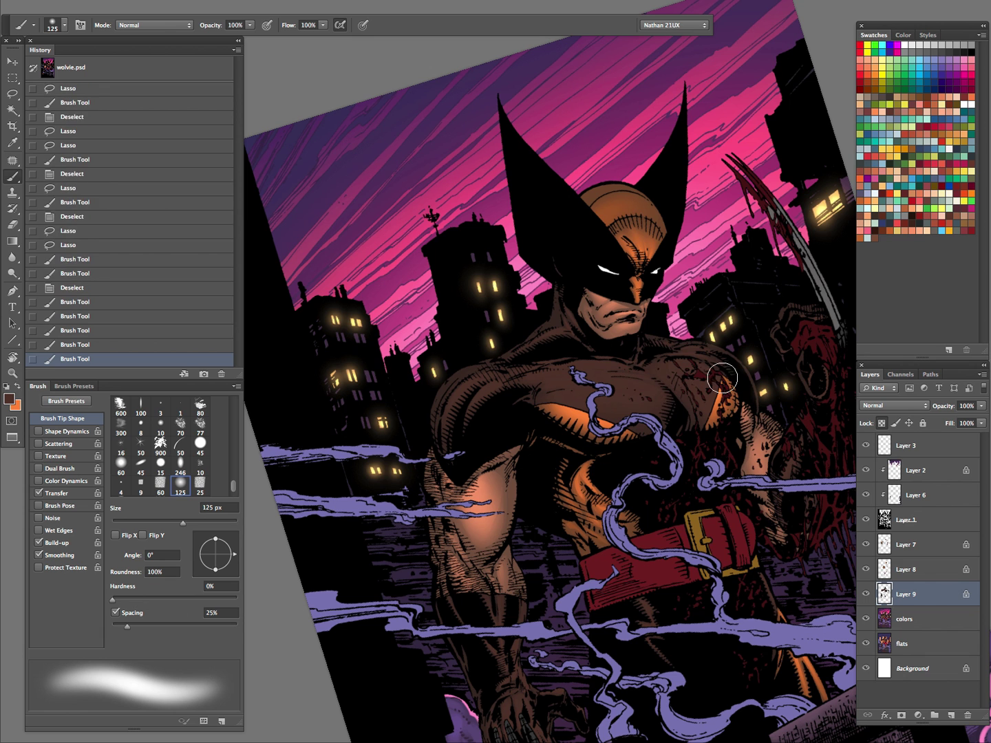
{"action": "left_click", "coordinate": [669, 351]}
{"action": "left_click", "coordinate": [765, 372]}
{"action": "left_click_drag", "start_coordinate": [782, 494], "coordinate": [776, 364]}
Undo the soft brush strokes made since the last deselection and set the brush to 200 px with 30% flow
{"action": "key", "text": "bracketright"}
{"action": "key", "text": "bracketright"}
{"action": "key", "text": "bracketright"}
{"action": "left_click", "coordinate": [513, 539]}
{"action": "key", "text": "ctrl+alt+z"}
{"action": "key", "text": "ctrl+alt+z"}
{"action": "key", "text": "ctrl+alt+z"}
{"action": "key", "text": "ctrl+alt+z"}
{"action": "key", "text": "ctrl+alt+z"}
{"action": "key", "text": "ctrl+alt+z"}
{"action": "key", "text": "ctrl+alt+z"}
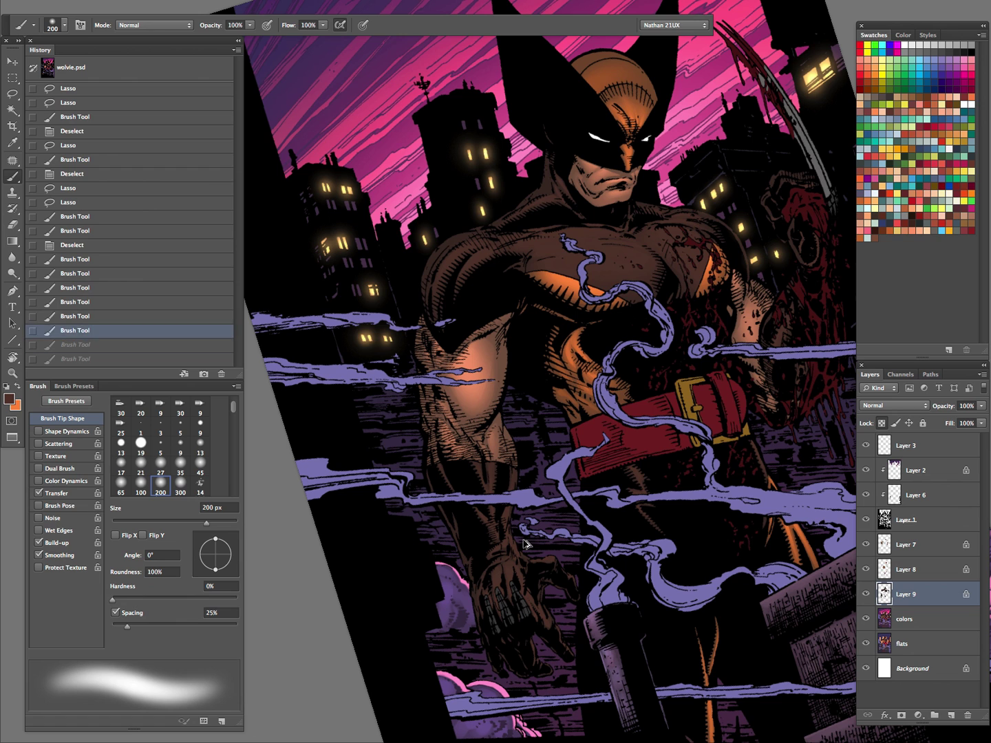
{"action": "key", "text": "ctrl+alt+z"}
{"action": "key", "text": "shift+3"}
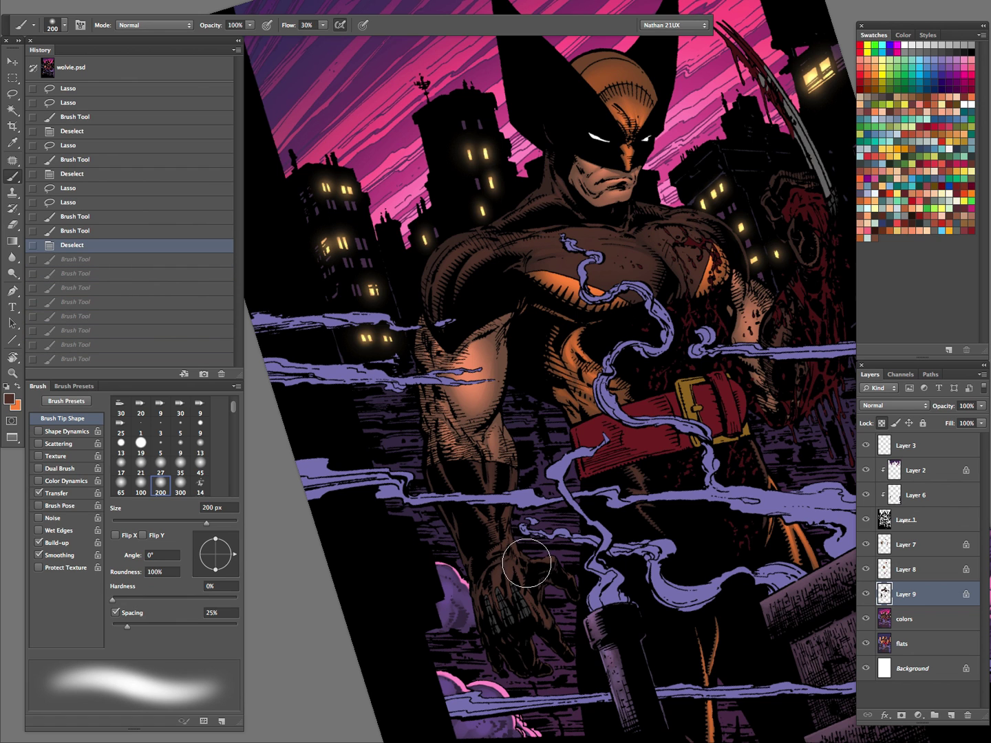
Softly brush lighter brown over the chest, shoulders, raised hand, near glove and thighs at 200 px and 30% flow
{"action": "left_click", "coordinate": [555, 265]}
{"action": "left_click", "coordinate": [634, 258]}
{"action": "left_click", "coordinate": [656, 259]}
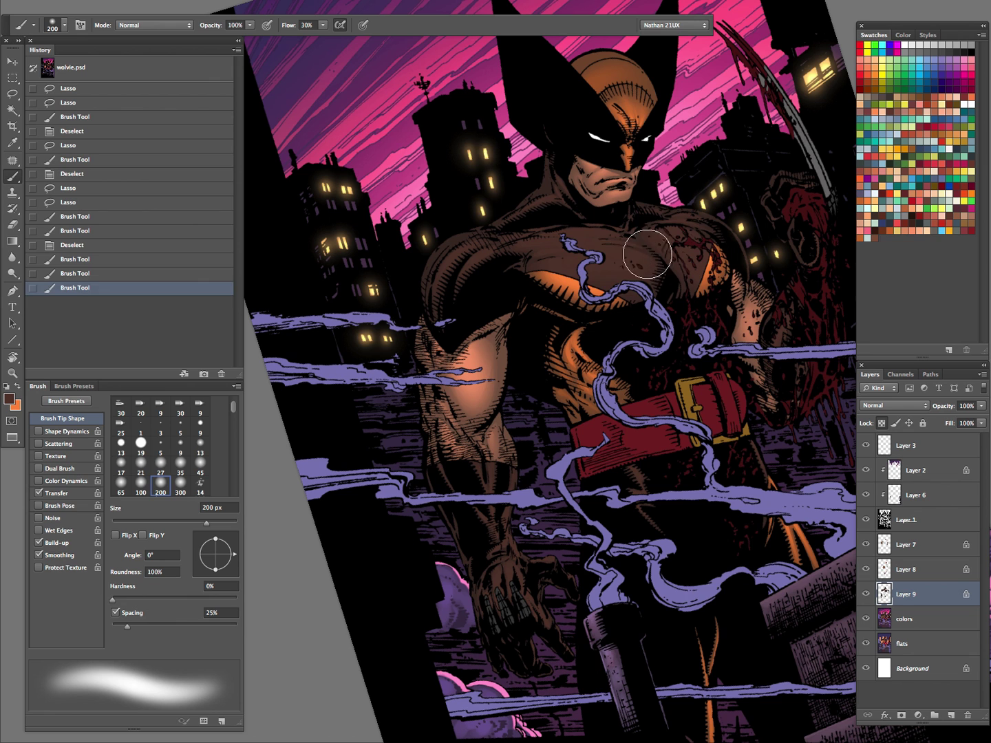
{"action": "left_click", "coordinate": [622, 251]}
{"action": "left_click", "coordinate": [589, 237]}
{"action": "left_click", "coordinate": [571, 225]}
{"action": "left_click", "coordinate": [548, 252]}
{"action": "left_click", "coordinate": [535, 276]}
{"action": "left_click", "coordinate": [675, 234]}
{"action": "left_click", "coordinate": [740, 248]}
{"action": "left_click", "coordinate": [792, 204]}
{"action": "left_click", "coordinate": [822, 282]}
{"action": "left_click", "coordinate": [806, 322]}
{"action": "left_click", "coordinate": [514, 607]}
{"action": "left_click", "coordinate": [619, 468]}
{"action": "left_click", "coordinate": [736, 472]}
{"action": "left_click", "coordinate": [733, 549]}
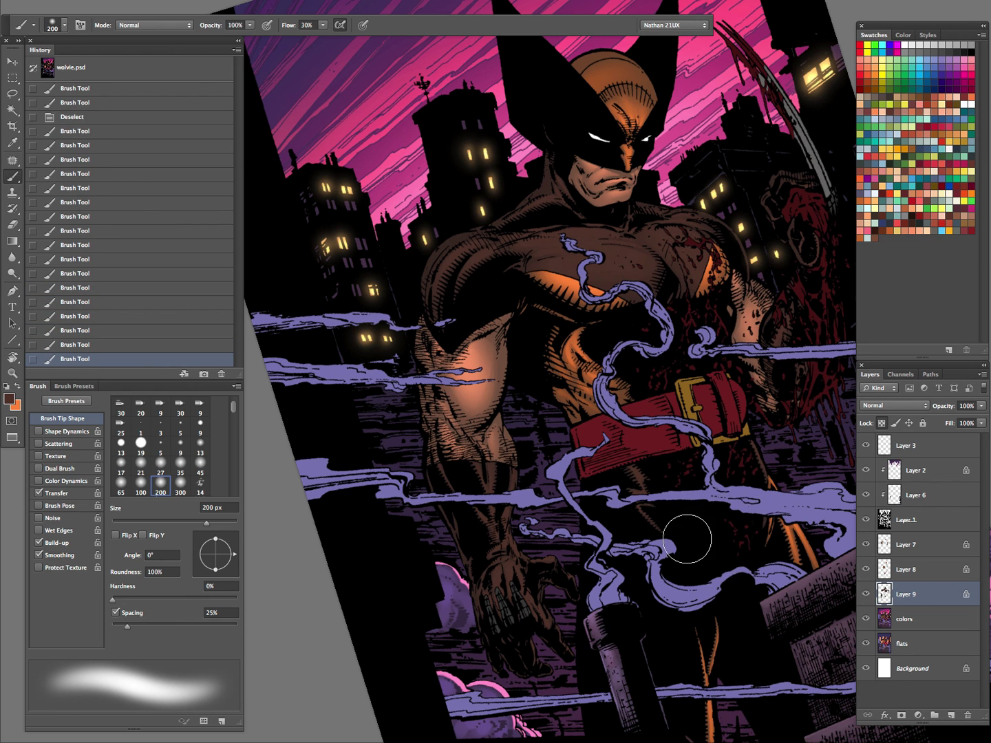
Toggle Layer 9's visibility to compare the brown costume with and without its lighting, and view the whole page
{"action": "left_click_drag", "start_coordinate": [687, 454], "coordinate": [639, 514]}
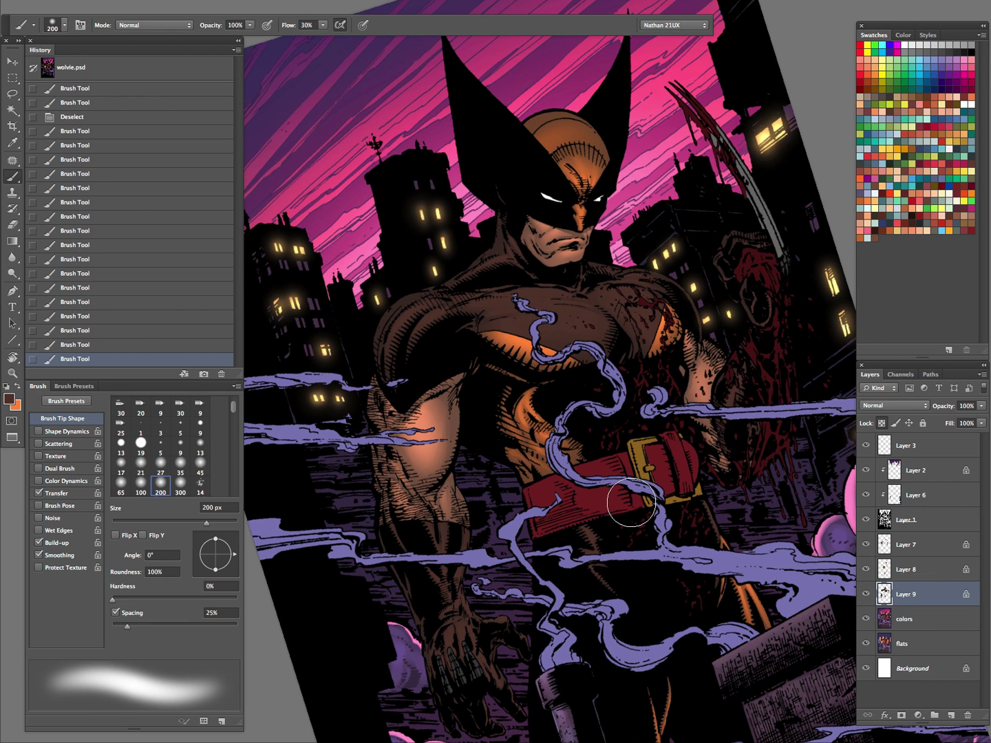
{"action": "left_click", "coordinate": [865, 594]}
{"action": "left_click", "coordinate": [864, 595]}
{"action": "left_click", "coordinate": [863, 595]}
{"action": "left_click", "coordinate": [864, 594]}
{"action": "left_click", "coordinate": [864, 596]}
{"action": "key", "text": "z"}
{"action": "left_click_drag", "start_coordinate": [760, 461], "coordinate": [695, 482]}
{"action": "left_click_drag", "start_coordinate": [738, 600], "coordinate": [590, 508]}
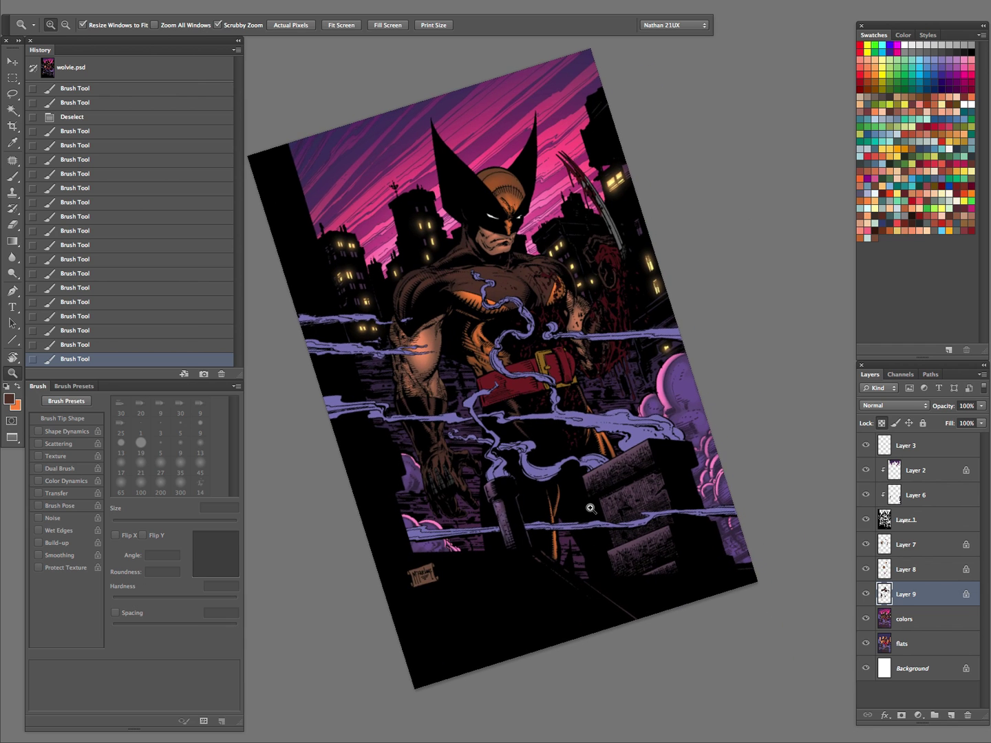
Select the grey claw and glove metal areas on the colors layer with the Magic Wand and copy them to a new transparency-locked layer
{"action": "left_click", "coordinate": [895, 623]}
{"action": "key", "text": "w"}
{"action": "left_click", "coordinate": [614, 238]}
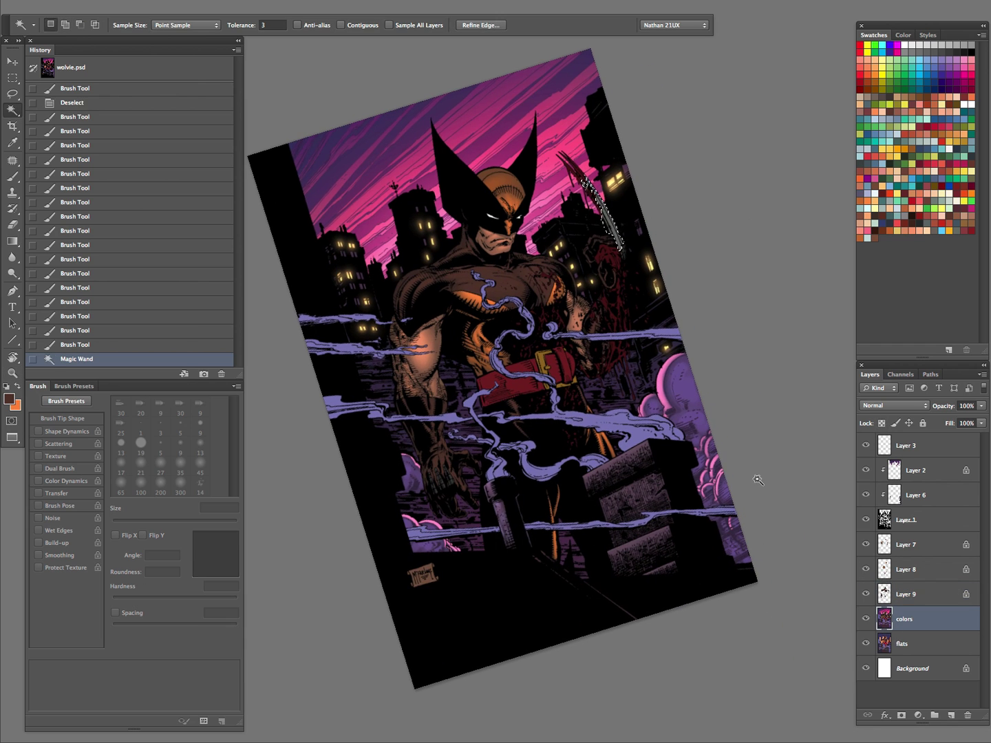
{"action": "left_click", "coordinate": [623, 253], "text": "shift"}
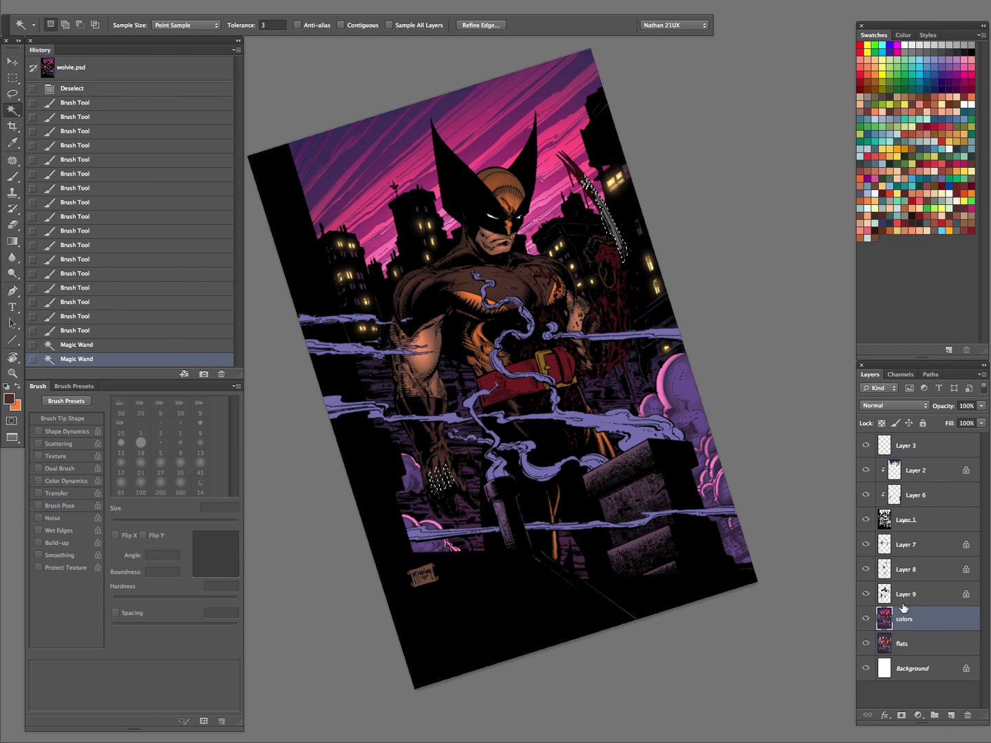
{"action": "key", "text": "super+j"}
Lighten the three grey claw housings on the near glove with a smaller Dodge tool brush
{"action": "key", "text": "z"}
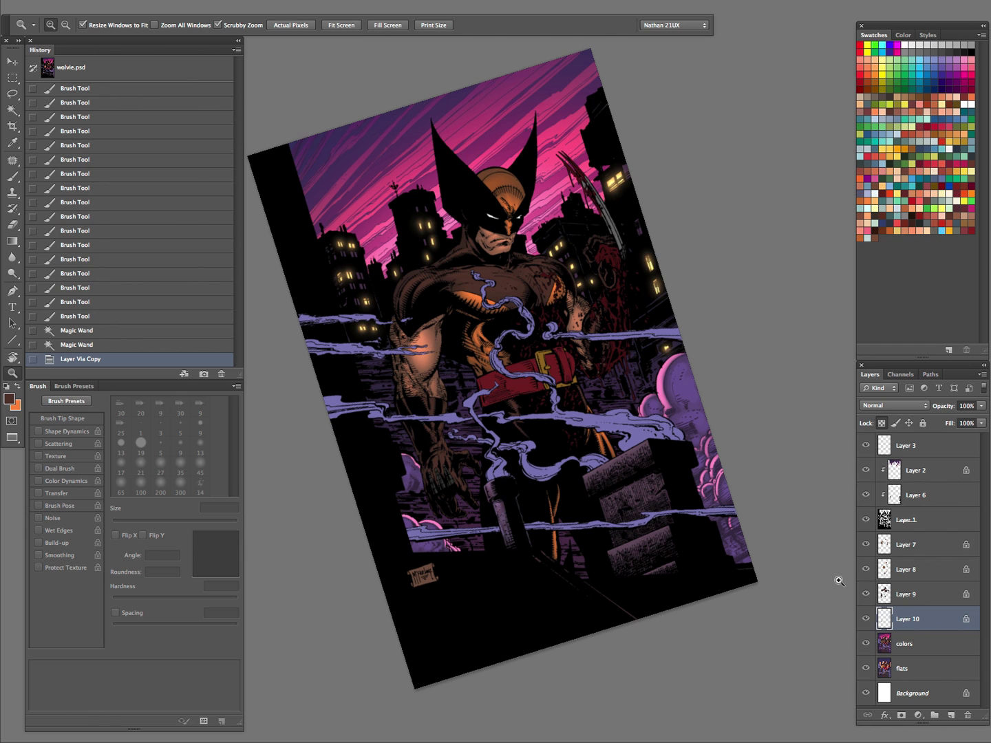
{"action": "left_click_drag", "start_coordinate": [577, 288], "coordinate": [619, 294]}
{"action": "left_click_drag", "start_coordinate": [431, 522], "coordinate": [597, 348]}
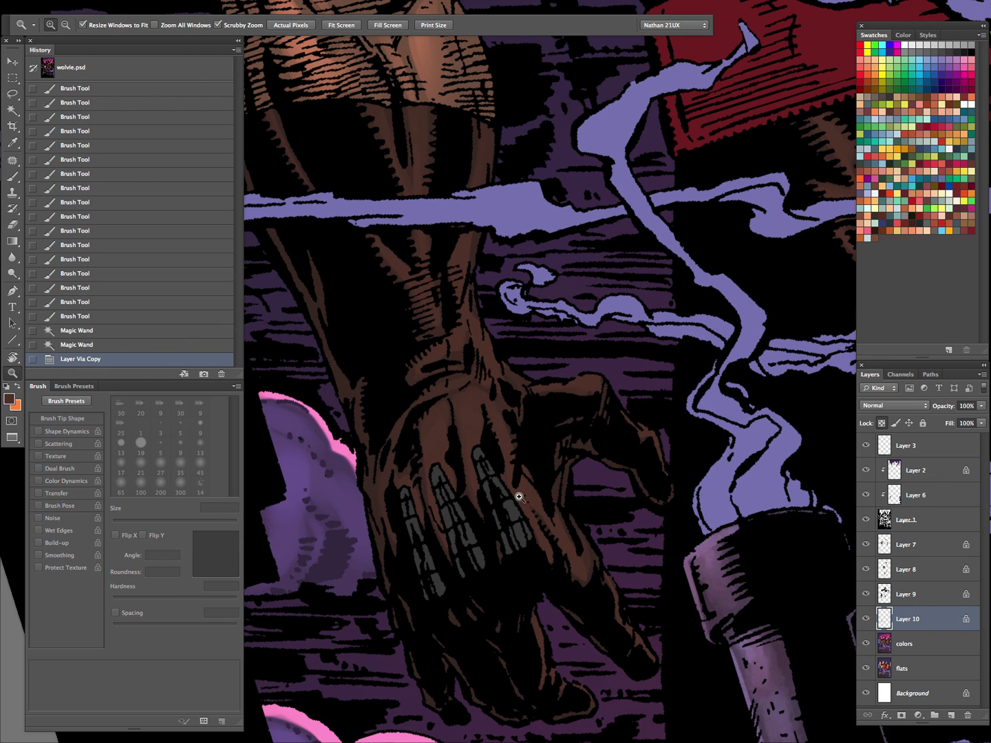
{"action": "key", "text": "o"}
{"action": "key", "text": "bracketleft"}
{"action": "left_click_drag", "start_coordinate": [494, 484], "coordinate": [528, 550]}
{"action": "left_click_drag", "start_coordinate": [436, 460], "coordinate": [474, 554]}
{"action": "left_click_drag", "start_coordinate": [411, 494], "coordinate": [464, 633]}
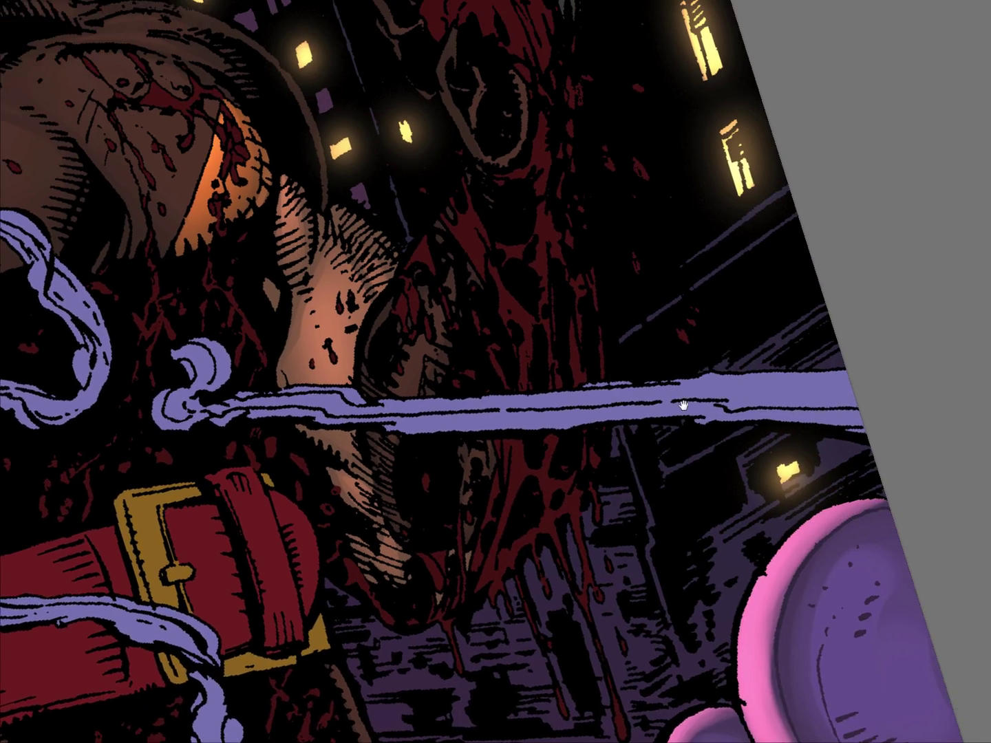
{"action": "left_click_drag", "start_coordinate": [683, 405], "coordinate": [340, 661]}
{"action": "left_click_drag", "start_coordinate": [489, 244], "coordinate": [675, 500]}
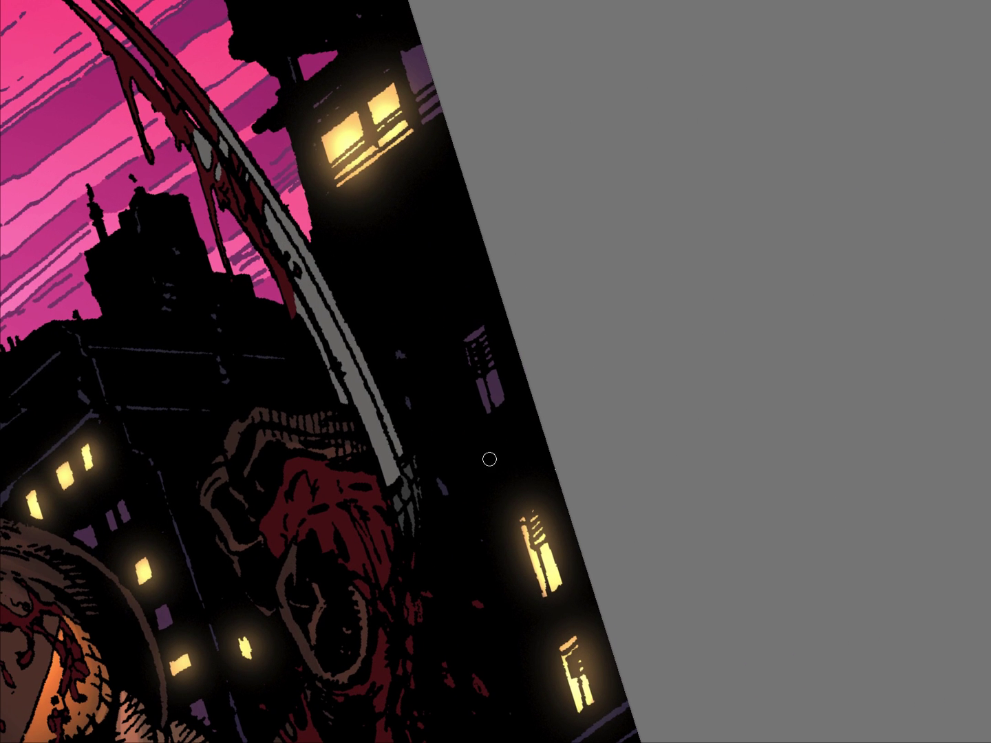
{"action": "left_click_drag", "start_coordinate": [399, 474], "coordinate": [403, 482]}
{"action": "key", "text": "ctrl+z"}
{"action": "left_click_drag", "start_coordinate": [473, 448], "coordinate": [440, 448]}
{"action": "left_click_drag", "start_coordinate": [564, 486], "coordinate": [663, 274]}
{"action": "left_click_drag", "start_coordinate": [372, 647], "coordinate": [791, 144]}
{"action": "mouse_move", "coordinate": [537, 570]}
{"action": "left_mouse_down"}
{"action": "mouse_move", "coordinate": [552, 351]}
{"action": "mouse_move", "coordinate": [485, 714]}
{"action": "left_mouse_up"}
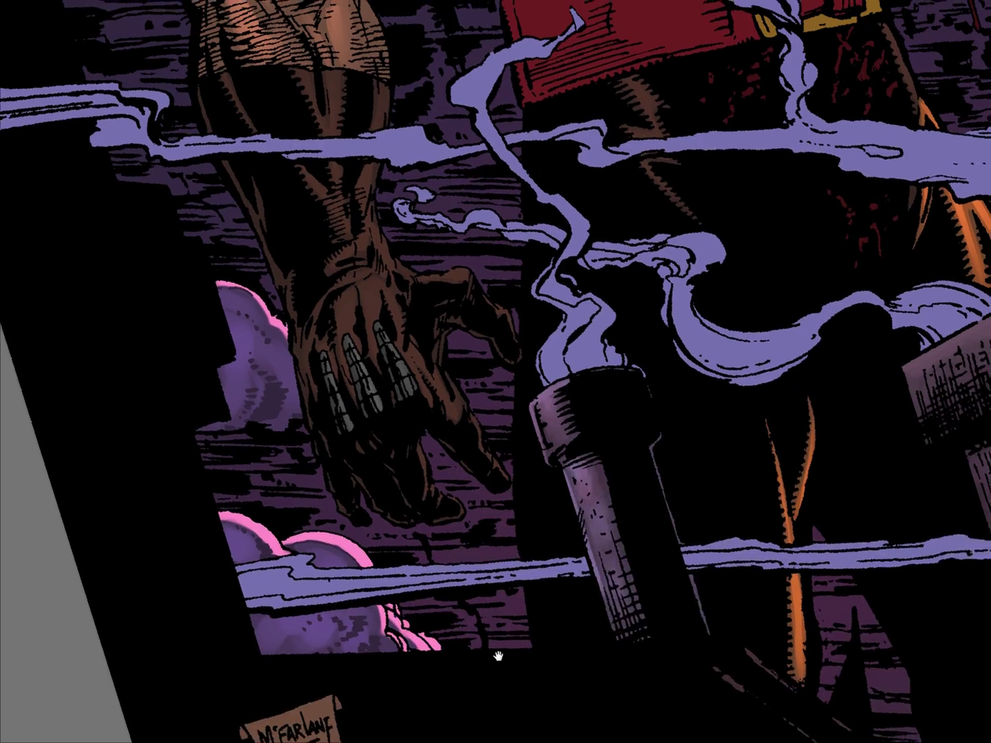
Lasso highlight shapes on the near glove's three claw housings and lighten them with the Dodge tool at 35 px
{"action": "scroll", "coordinate": [498, 656], "scroll_direction": "up", "scroll_amount": 1}
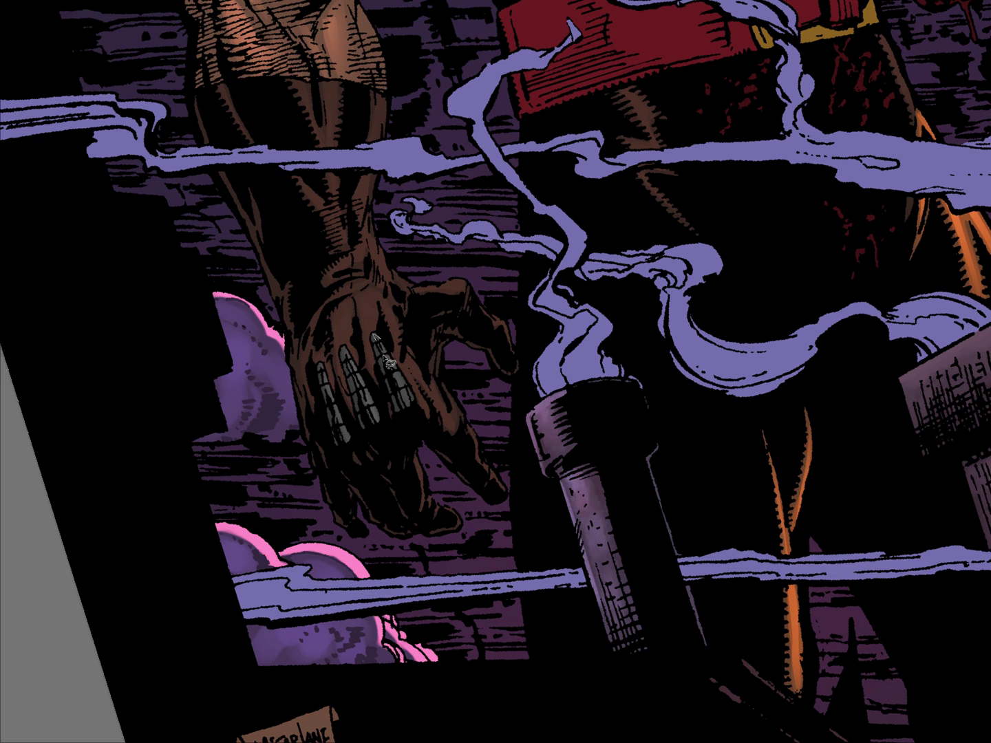
{"action": "mouse_move", "coordinate": [383, 351]}
{"action": "left_mouse_down"}
{"action": "mouse_move", "coordinate": [366, 405]}
{"action": "mouse_move", "coordinate": [358, 374]}
{"action": "mouse_move", "coordinate": [319, 362]}
{"action": "mouse_move", "coordinate": [336, 379]}
{"action": "left_mouse_up"}
{"action": "key", "text": "ctrl+h"}
{"action": "key", "text": "Tab"}
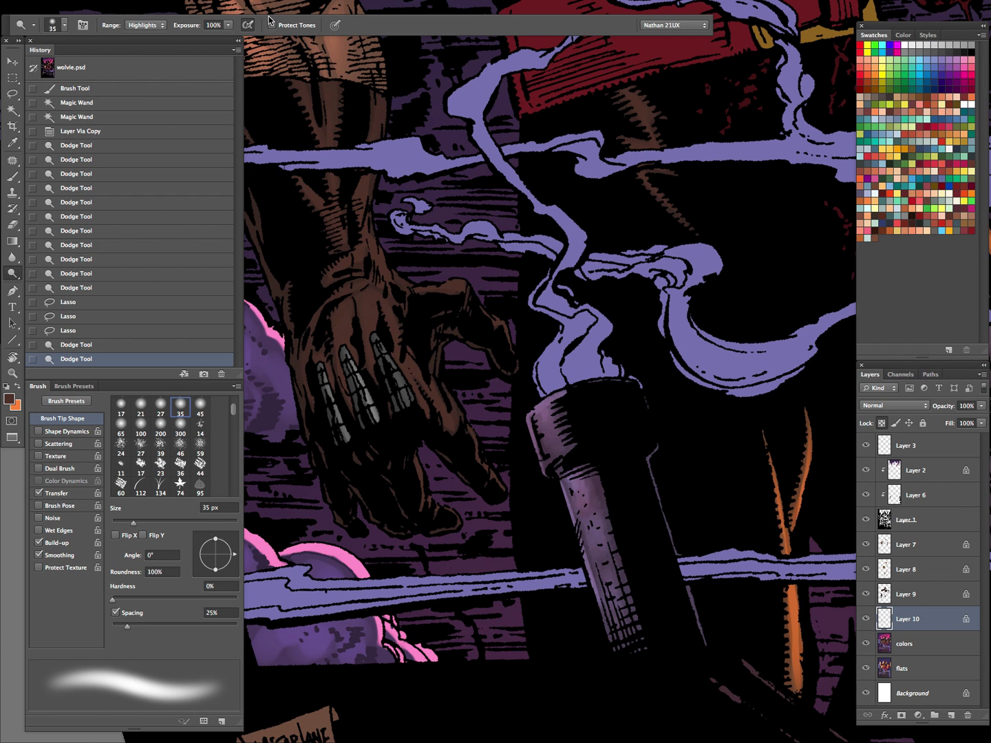
{"action": "left_click_drag", "start_coordinate": [394, 375], "coordinate": [412, 405]}
{"action": "left_click_drag", "start_coordinate": [360, 366], "coordinate": [387, 471]}
{"action": "left_click_drag", "start_coordinate": [322, 371], "coordinate": [368, 467]}
{"action": "left_click_drag", "start_coordinate": [330, 392], "coordinate": [370, 479]}
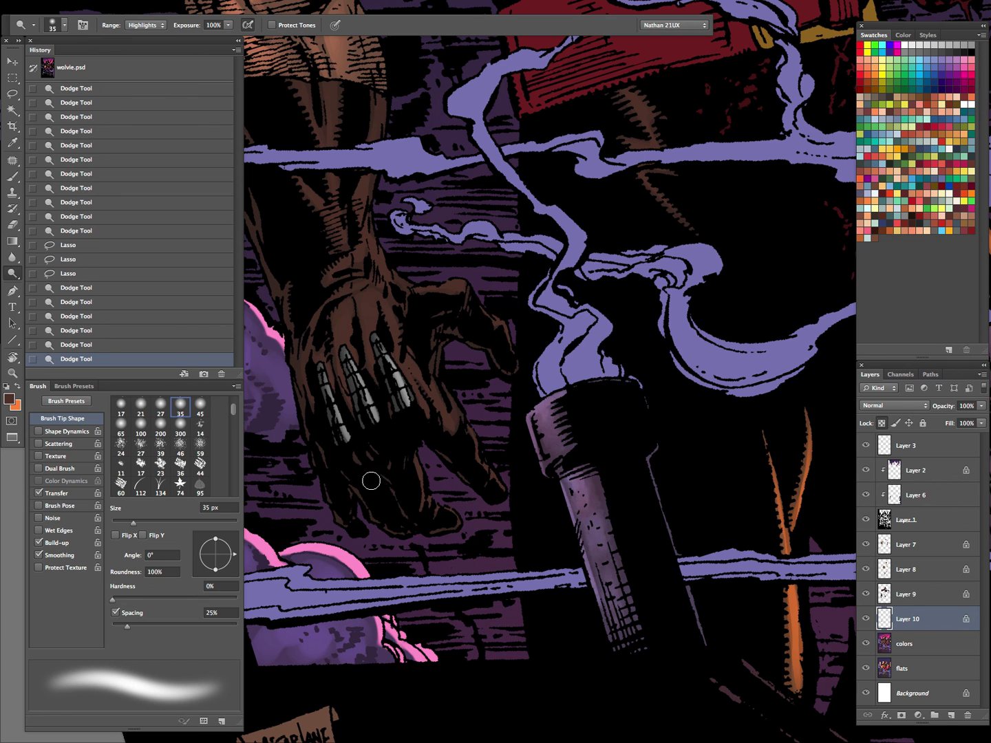
Replace the selection with new lassoed shapes on the three claw housings and brighten them with a 40 px Dodge brush
{"action": "key", "text": "l"}
{"action": "key", "text": "super+d"}
{"action": "mouse_move", "coordinate": [406, 389]}
{"action": "left_mouse_down"}
{"action": "mouse_move", "coordinate": [377, 416]}
{"action": "mouse_move", "coordinate": [367, 401]}
{"action": "mouse_move", "coordinate": [346, 430]}
{"action": "mouse_move", "coordinate": [328, 380]}
{"action": "mouse_move", "coordinate": [347, 420]}
{"action": "left_mouse_up"}
{"action": "key", "text": "ctrl+z"}
{"action": "mouse_move", "coordinate": [323, 377]}
{"action": "left_mouse_down"}
{"action": "mouse_move", "coordinate": [359, 452]}
{"action": "mouse_move", "coordinate": [326, 377]}
{"action": "mouse_move", "coordinate": [350, 441]}
{"action": "left_mouse_up"}
{"action": "key", "text": "super+z"}
{"action": "key", "text": "o"}
{"action": "key", "text": "bracketright"}
{"action": "key", "text": "bracketright"}
{"action": "key", "text": "bracketright"}
{"action": "left_click_drag", "start_coordinate": [330, 388], "coordinate": [374, 454]}
{"action": "mouse_move", "coordinate": [332, 389]}
{"action": "left_mouse_down"}
{"action": "mouse_move", "coordinate": [351, 435]}
{"action": "mouse_move", "coordinate": [382, 432]}
{"action": "left_mouse_up"}
{"action": "key", "text": "["}
{"action": "left_click_drag", "start_coordinate": [393, 360], "coordinate": [414, 420]}
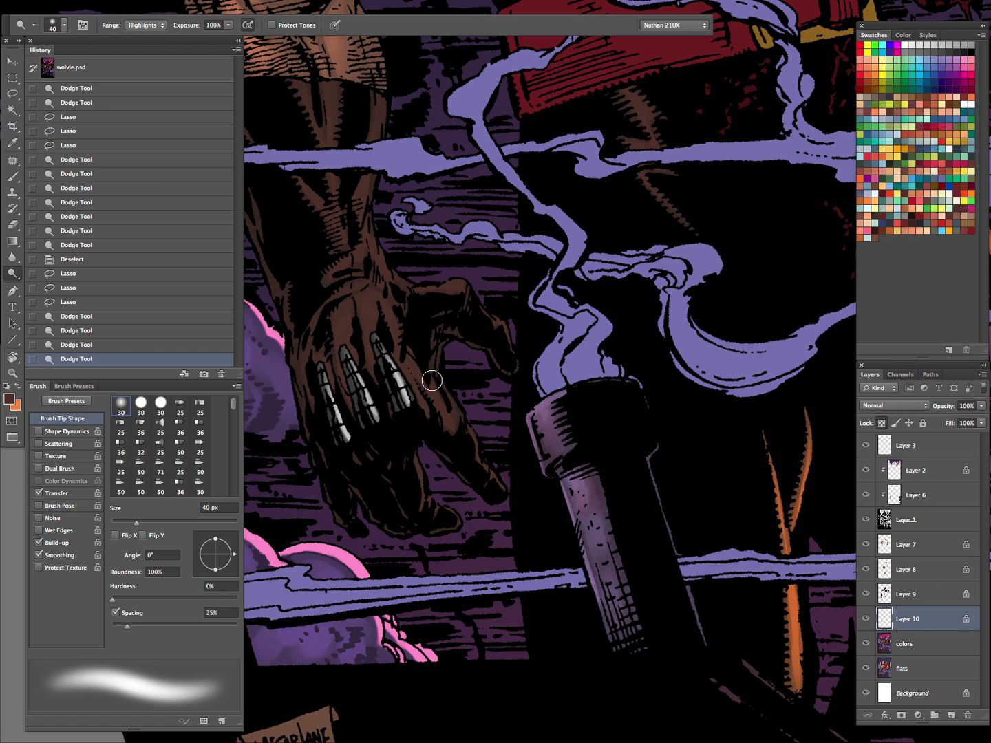
Lasso another set of slivers along the near glove's claw housings and dodge them with the selection edges hidden
{"action": "key", "text": "l"}
{"action": "key", "text": "ctrl+d"}
{"action": "left_click_drag", "start_coordinate": [373, 337], "coordinate": [399, 408]}
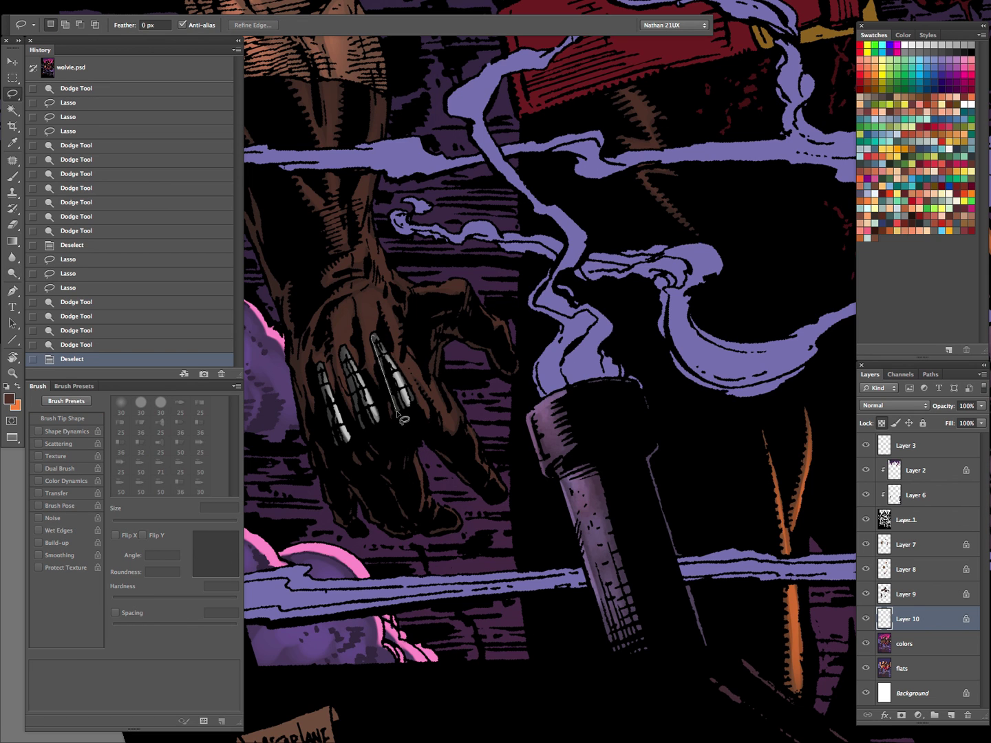
{"action": "mouse_move", "coordinate": [368, 331]}
{"action": "left_mouse_down"}
{"action": "mouse_move", "coordinate": [364, 378]}
{"action": "mouse_move", "coordinate": [342, 353]}
{"action": "mouse_move", "coordinate": [349, 383]}
{"action": "left_mouse_up"}
{"action": "mouse_move", "coordinate": [366, 426]}
{"action": "left_mouse_down"}
{"action": "mouse_move", "coordinate": [340, 355]}
{"action": "mouse_move", "coordinate": [320, 378]}
{"action": "mouse_move", "coordinate": [338, 445]}
{"action": "mouse_move", "coordinate": [318, 328]}
{"action": "mouse_move", "coordinate": [344, 460]}
{"action": "left_mouse_up"}
{"action": "key", "text": "super+h"}
{"action": "key", "text": "o"}
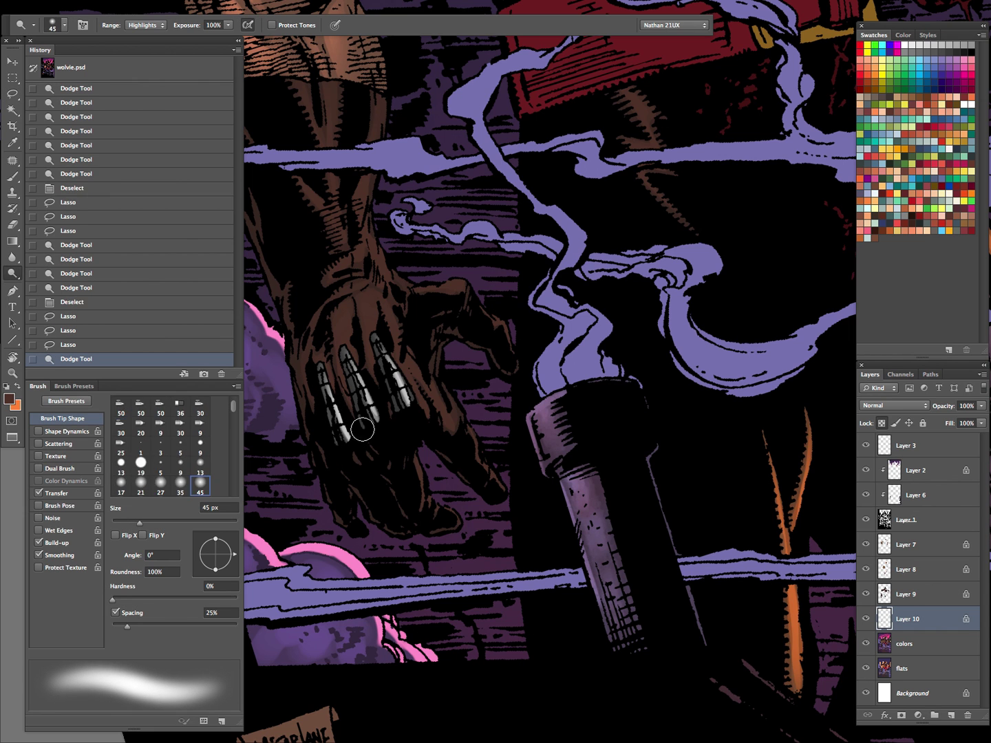
{"action": "key", "text": "bracketleft"}
{"action": "key", "text": "bracketleft"}
{"action": "left_click_drag", "start_coordinate": [343, 356], "coordinate": [375, 426]}
{"action": "left_click_drag", "start_coordinate": [384, 368], "coordinate": [410, 455]}
Build up the brightest highlights on the near glove's claw housings with a much smaller Dodge brush
{"action": "key", "text": "bracketleft"}
{"action": "key", "text": "bracketleft"}
{"action": "key", "text": "bracketleft"}
{"action": "key", "text": "bracketleft"}
{"action": "key", "text": "bracketleft"}
{"action": "key", "text": "bracketleft"}
{"action": "left_click_drag", "start_coordinate": [351, 372], "coordinate": [369, 438]}
{"action": "left_click_drag", "start_coordinate": [388, 391], "coordinate": [399, 473]}
{"action": "left_click_drag", "start_coordinate": [398, 420], "coordinate": [375, 349]}
{"action": "left_click_drag", "start_coordinate": [347, 400], "coordinate": [368, 436]}
{"action": "left_click_drag", "start_coordinate": [388, 391], "coordinate": [402, 440]}
{"action": "key", "text": "Tab"}
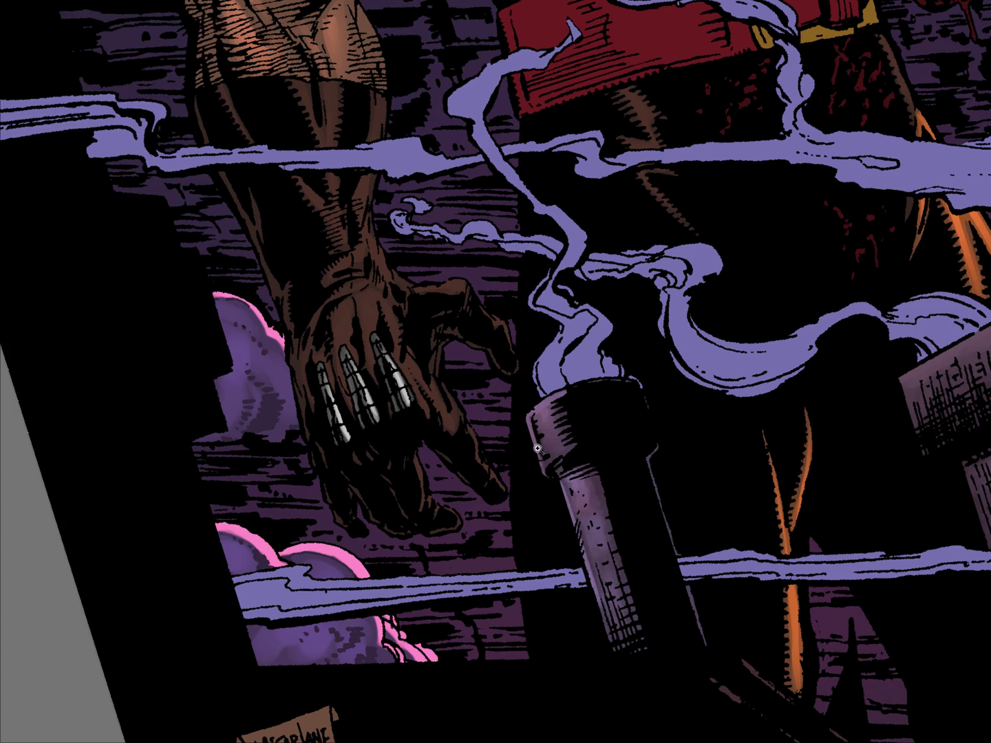
Lasso highlight areas on the metal claw housing of the raised hand and lighten them with the Dodge tool
{"action": "left_click_drag", "start_coordinate": [537, 448], "coordinate": [445, 551]}
{"action": "left_click_drag", "start_coordinate": [737, 479], "coordinate": [499, 642]}
{"action": "left_click", "coordinate": [465, 326], "text": "ctrl"}
{"action": "left_click_drag", "start_coordinate": [542, 309], "coordinate": [505, 483]}
{"action": "left_click", "coordinate": [495, 425], "text": "ctrl"}
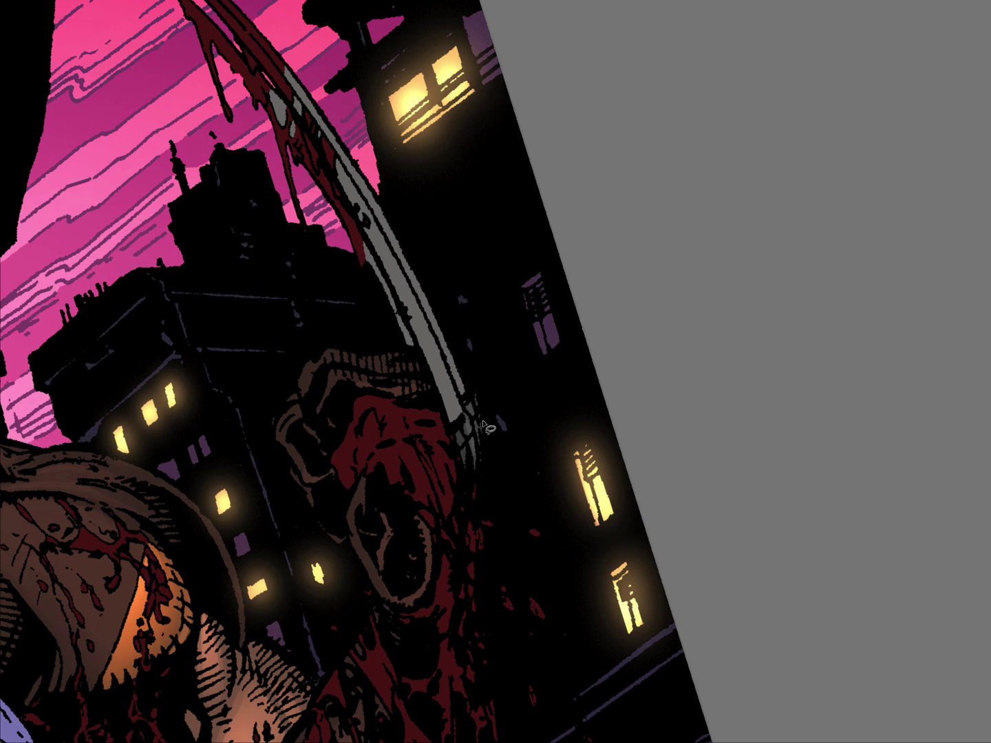
{"action": "left_click_drag", "start_coordinate": [470, 442], "coordinate": [479, 405]}
{"action": "mouse_move", "coordinate": [462, 451]}
{"action": "left_mouse_down"}
{"action": "mouse_move", "coordinate": [475, 367]}
{"action": "mouse_move", "coordinate": [482, 477]}
{"action": "left_mouse_up"}
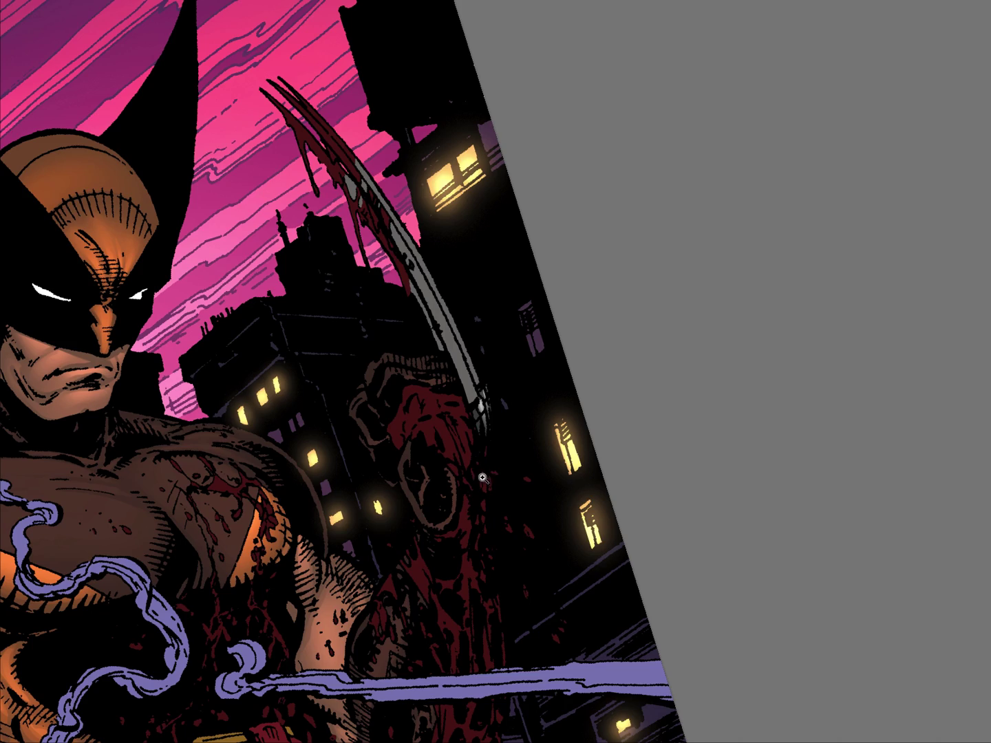
Lasso long strips along the raised hand's claw blades and lighten them with an enlarged Dodge brush
{"action": "key", "text": "ctrl+minus"}
{"action": "key", "text": "ctrl+plus"}
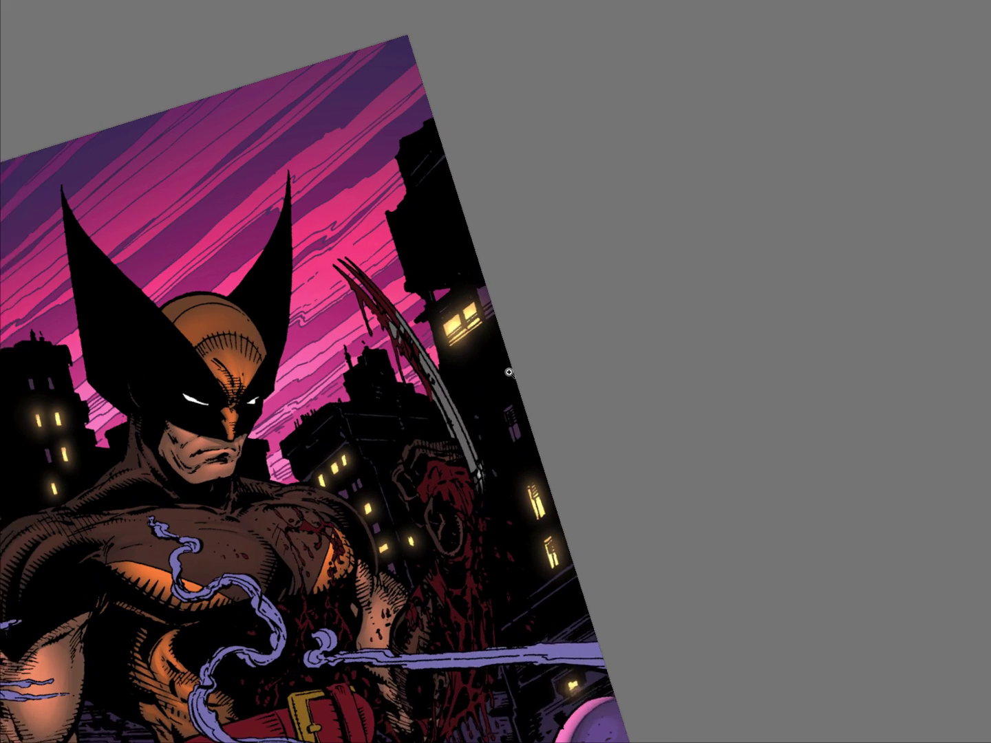
{"action": "left_click", "coordinate": [470, 399]}
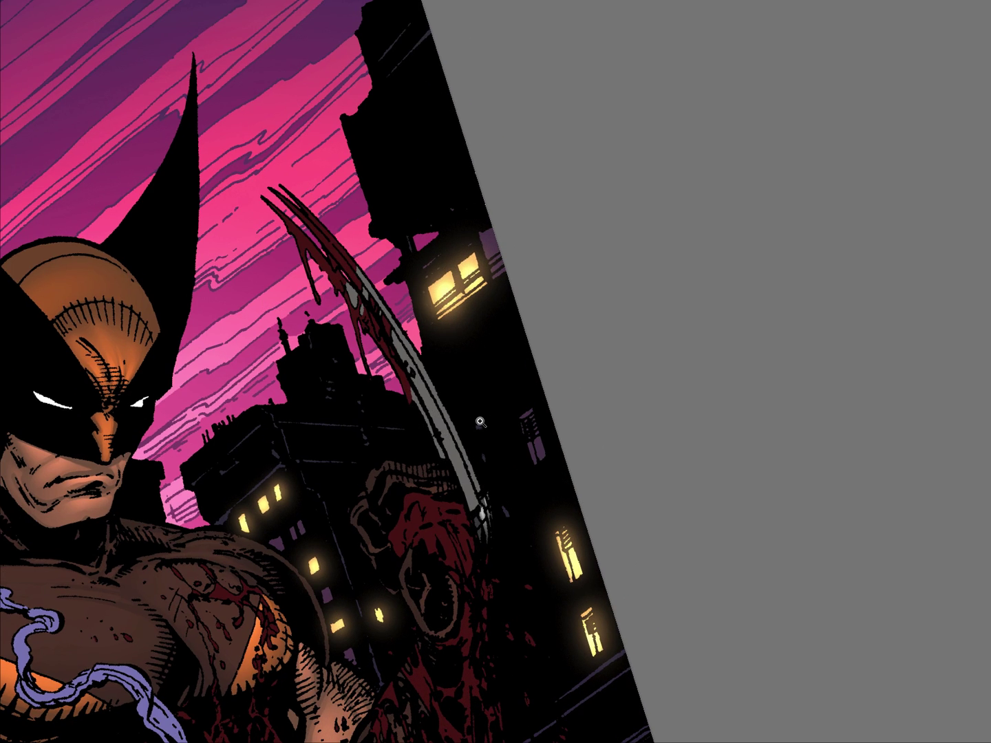
{"action": "left_click", "coordinate": [415, 323]}
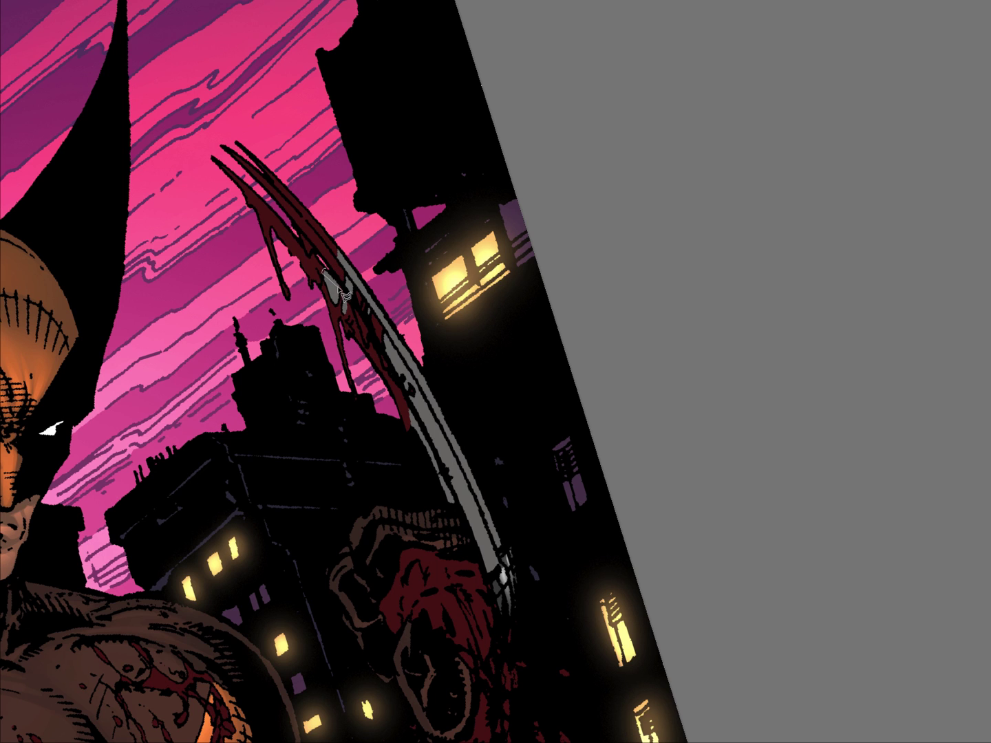
{"action": "left_click", "coordinate": [365, 325], "text": "alt"}
{"action": "left_click", "coordinate": [324, 270], "text": "alt"}
{"action": "mouse_move", "coordinate": [503, 542]}
{"action": "left_mouse_down"}
{"action": "mouse_move", "coordinate": [454, 393]}
{"action": "mouse_move", "coordinate": [321, 202]}
{"action": "mouse_move", "coordinate": [336, 244]}
{"action": "left_mouse_up"}
{"action": "left_click", "coordinate": [335, 244]}
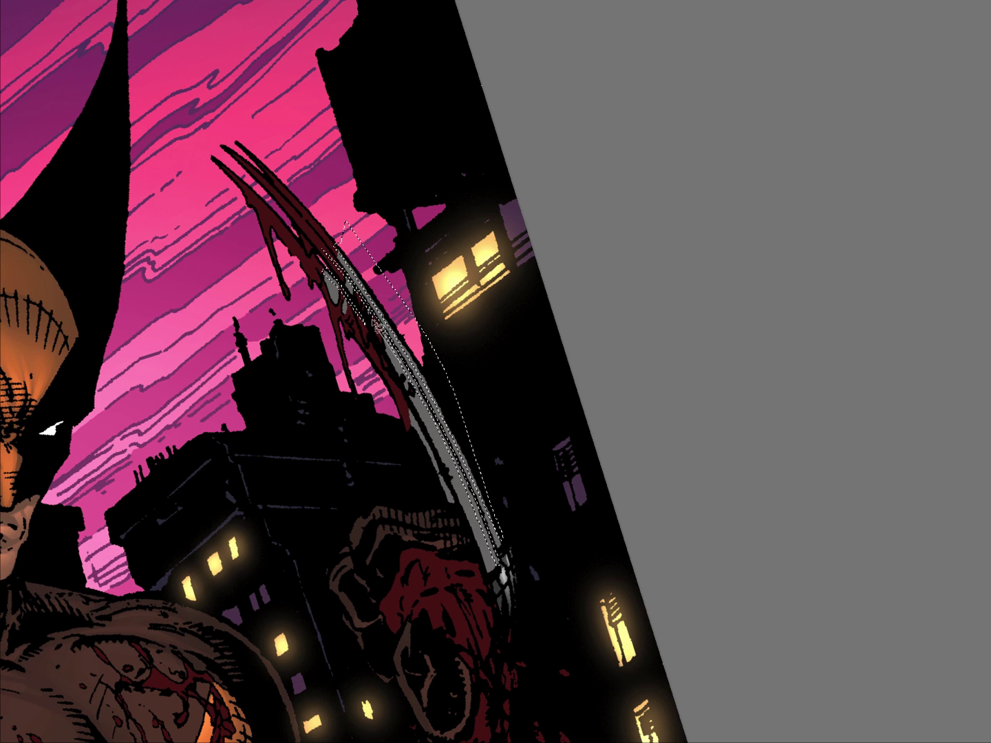
{"action": "key", "text": "Escape"}
{"action": "key", "text": "bracketright"}
{"action": "key", "text": "bracketright"}
{"action": "key", "text": "bracketright"}
{"action": "key", "text": "bracketright"}
{"action": "key", "text": "bracketright"}
{"action": "key", "text": "bracketright"}
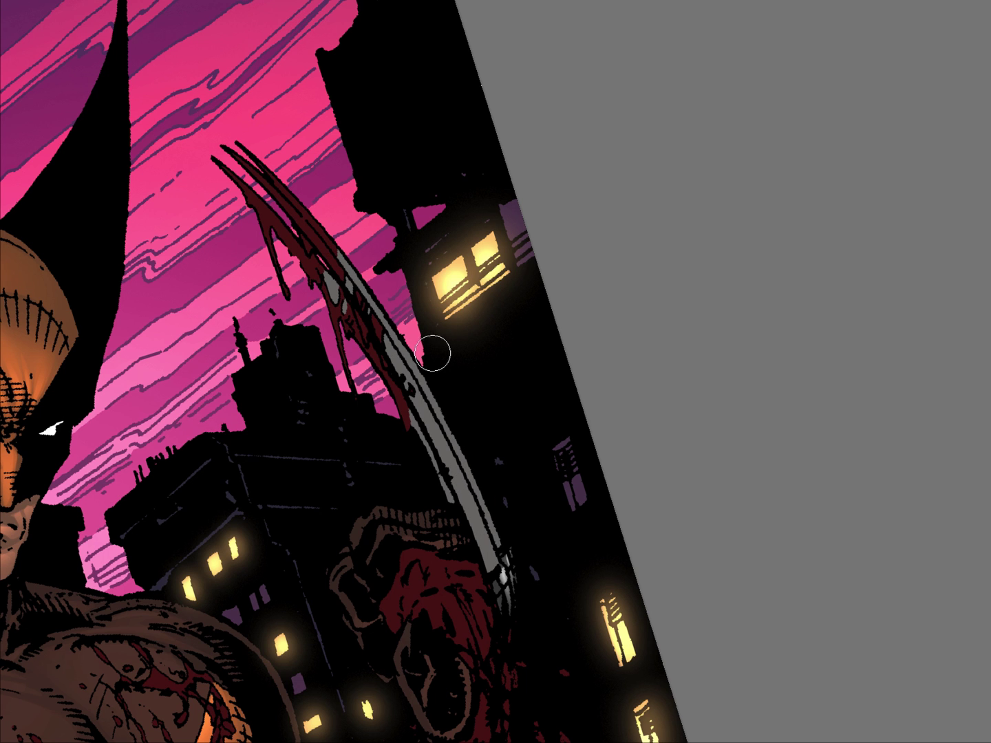
{"action": "left_click_drag", "start_coordinate": [335, 221], "coordinate": [457, 414]}
{"action": "left_click_drag", "start_coordinate": [354, 251], "coordinate": [378, 298]}
{"action": "left_click_drag", "start_coordinate": [330, 267], "coordinate": [445, 413]}
{"action": "left_click_drag", "start_coordinate": [411, 343], "coordinate": [519, 542]}
View the whole page and reset the canvas rotation to 0° to check the claw lighting
{"action": "key", "text": "z"}
{"action": "scroll", "coordinate": [540, 474], "scroll_direction": "down", "scroll_amount": 6}
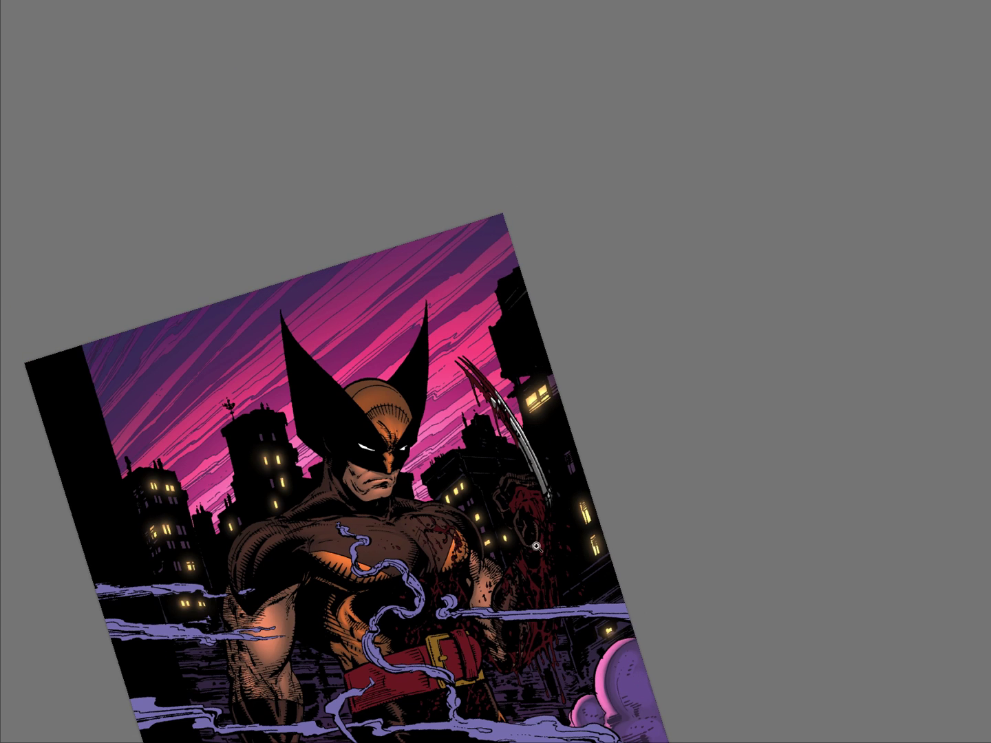
{"action": "scroll", "coordinate": [592, 484], "scroll_direction": "up", "scroll_amount": 6}
{"action": "left_click_drag", "start_coordinate": [554, 586], "coordinate": [575, 366]}
{"action": "left_click", "coordinate": [593, 357], "text": "alt"}
{"action": "key", "text": "Tab"}
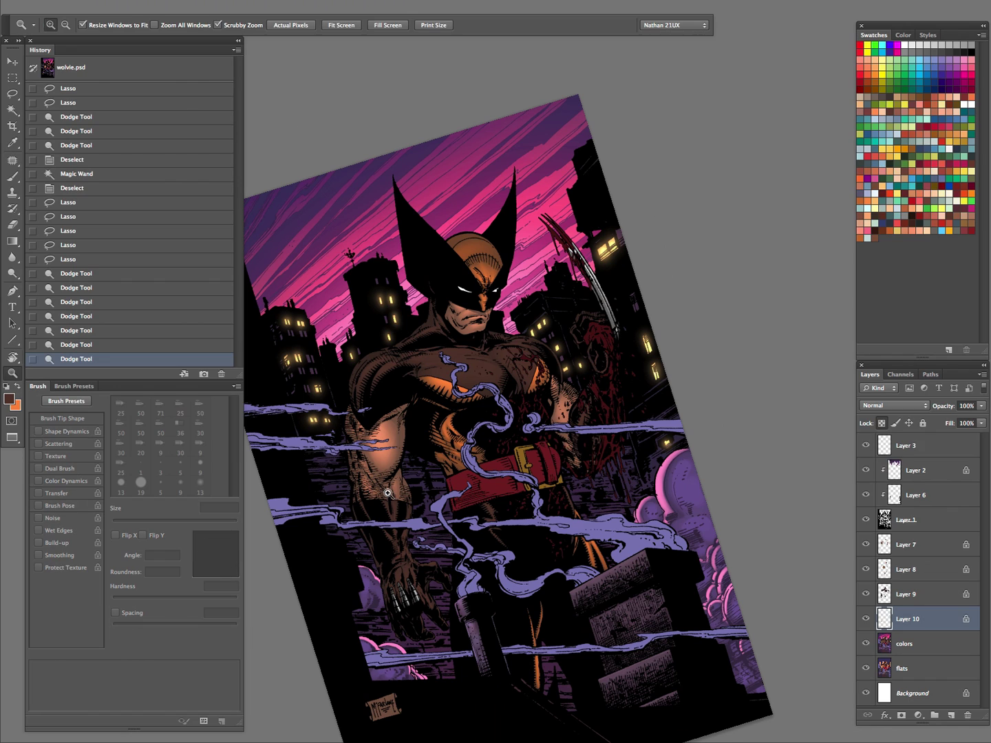
{"action": "key", "text": "r"}
{"action": "left_click", "coordinate": [166, 26]}
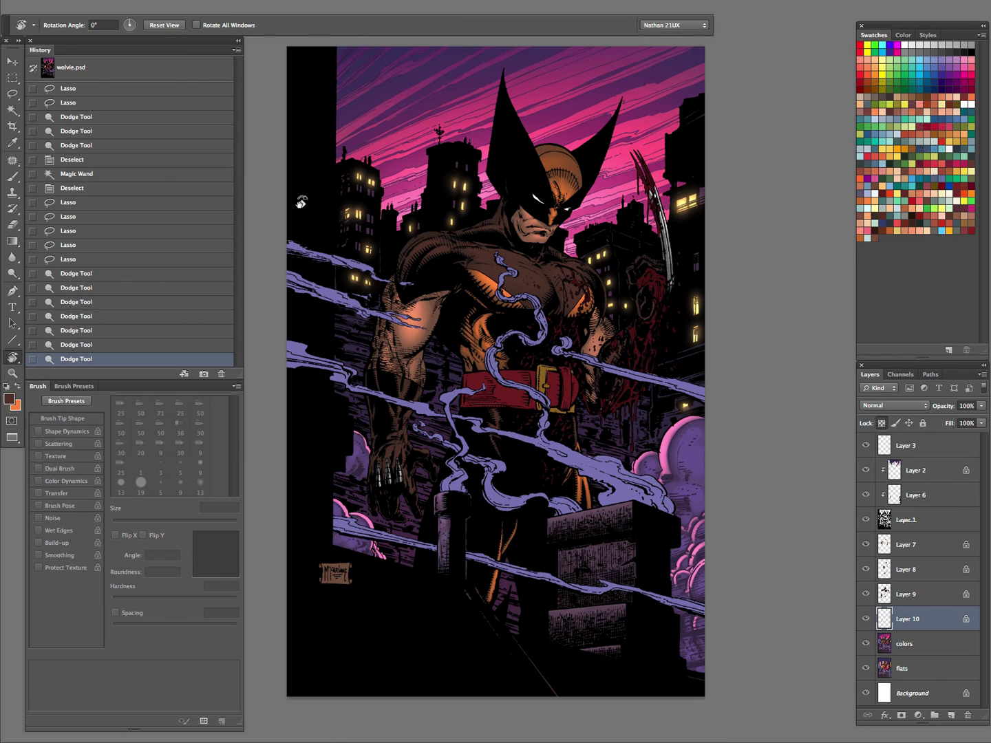
{"action": "left_click_drag", "start_coordinate": [640, 317], "coordinate": [632, 399]}
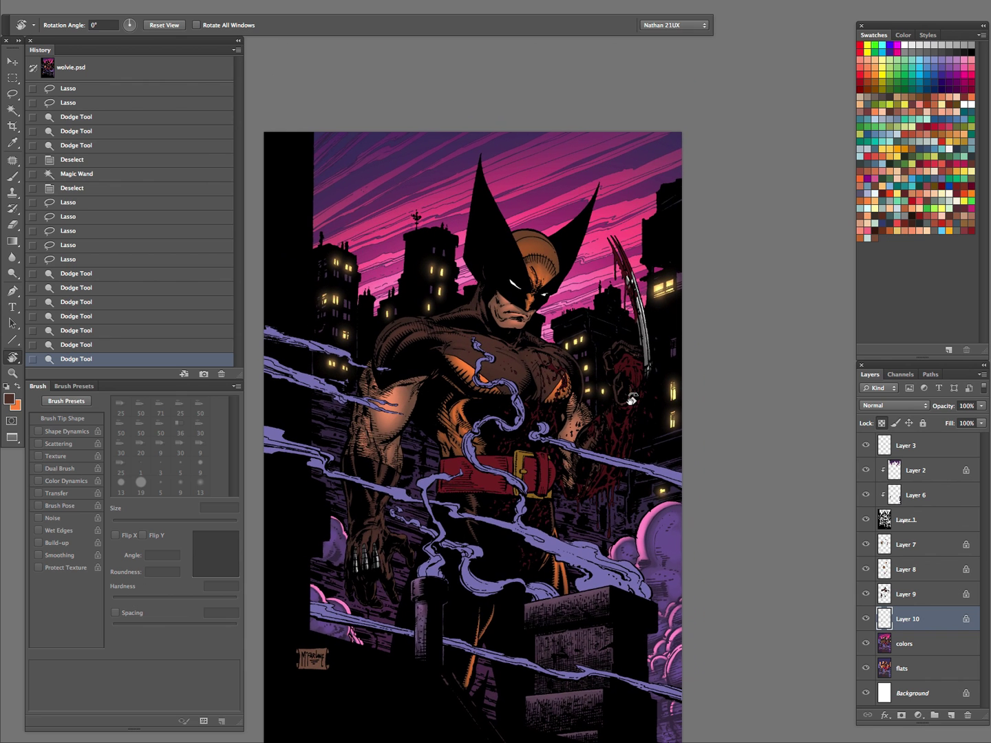
Deselect, lasso a second set of strips down the raised claw blades, and dodge them with a smaller brush
{"action": "key", "text": "z"}
{"action": "left_click_drag", "start_coordinate": [659, 332], "coordinate": [709, 334]}
{"action": "left_click_drag", "start_coordinate": [612, 432], "coordinate": [507, 543]}
{"action": "key", "text": "l"}
{"action": "left_click", "coordinate": [533, 535]}
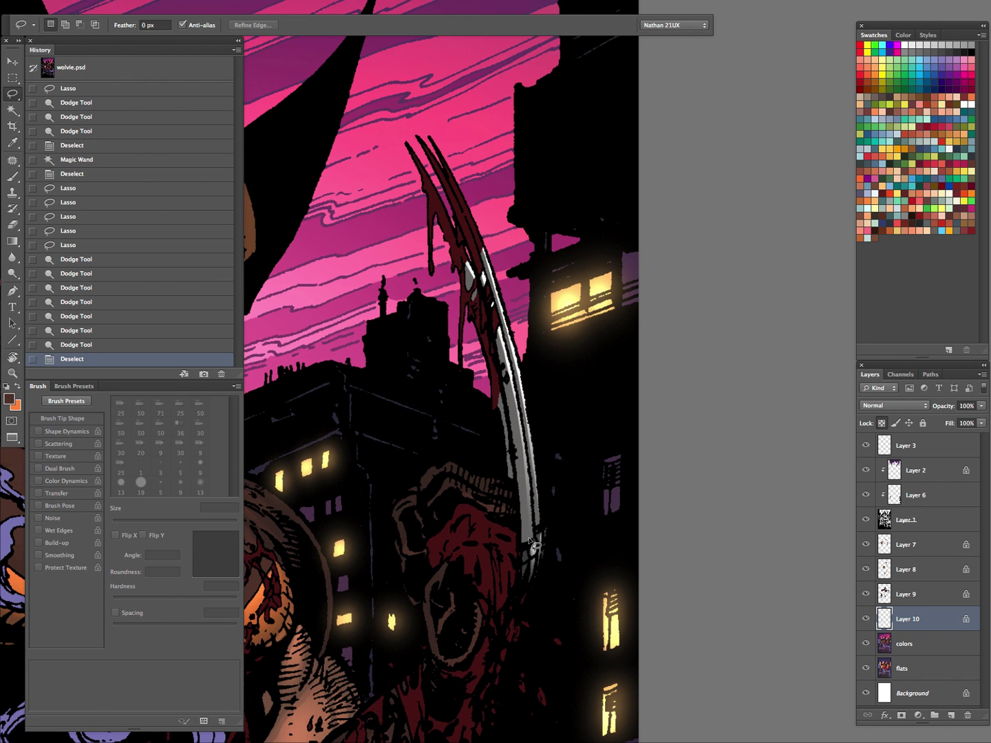
{"action": "mouse_move", "coordinate": [508, 377]}
{"action": "left_mouse_down"}
{"action": "mouse_move", "coordinate": [531, 540]}
{"action": "mouse_move", "coordinate": [509, 385]}
{"action": "left_mouse_up"}
{"action": "key", "text": "alt"}
{"action": "mouse_move", "coordinate": [497, 292]}
{"action": "left_mouse_down"}
{"action": "mouse_move", "coordinate": [504, 385]}
{"action": "mouse_move", "coordinate": [497, 658]}
{"action": "left_mouse_up"}
{"action": "key", "text": "o"}
{"action": "key", "text": "bracketleft"}
{"action": "key", "text": "bracketleft"}
{"action": "key", "text": "bracketleft"}
{"action": "key", "text": "super+z"}
{"action": "left_click_drag", "start_coordinate": [521, 437], "coordinate": [480, 674]}
{"action": "key", "text": "Tab"}
{"action": "key", "text": "bracketleft"}
{"action": "key", "text": "super+z"}
{"action": "left_click_drag", "start_coordinate": [523, 427], "coordinate": [478, 679]}
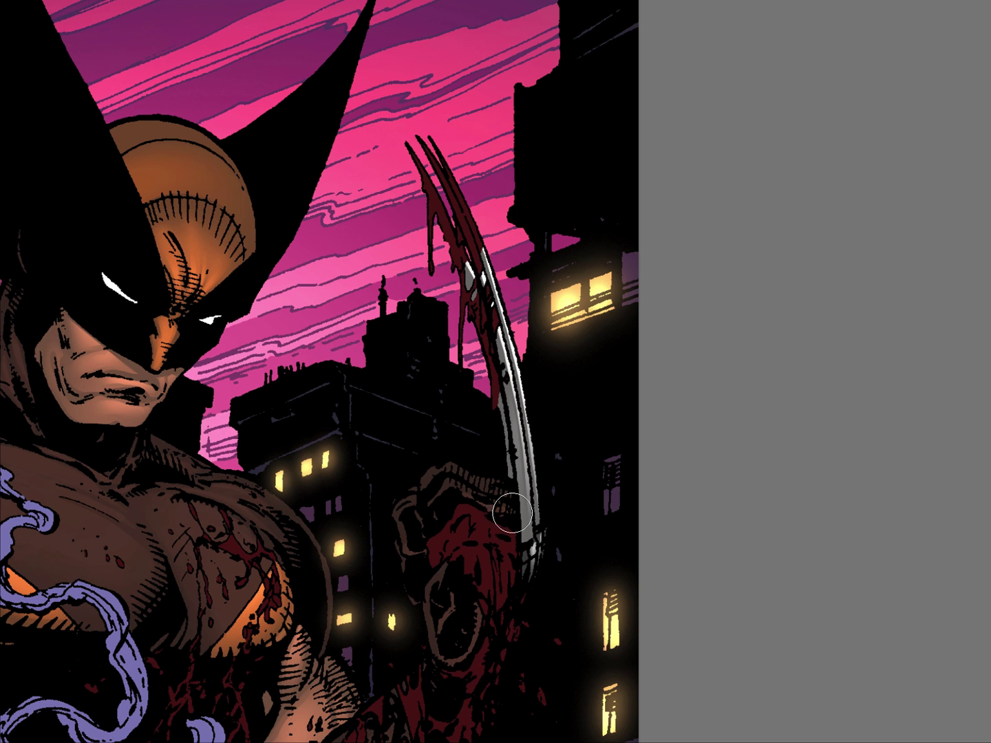
Lasso and dodge extra highlights near the base of the raised hand's claws, finishing with the selection cleared
{"action": "left_click_drag", "start_coordinate": [592, 457], "coordinate": [563, 465]}
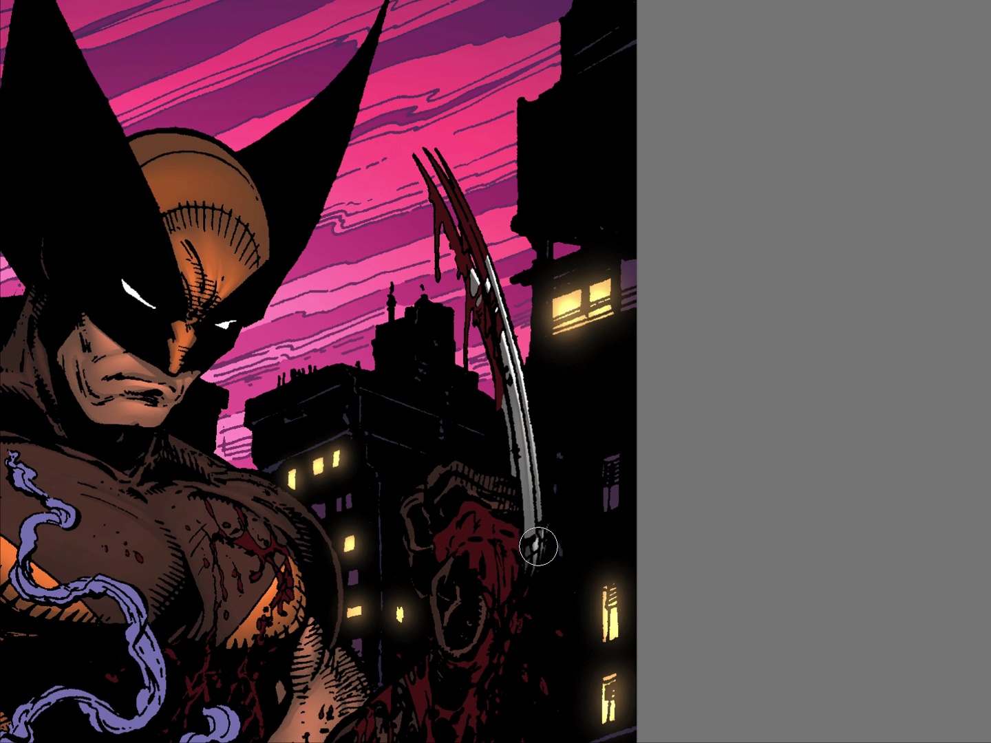
{"action": "left_click_drag", "start_coordinate": [589, 460], "coordinate": [564, 485]}
{"action": "left_click", "coordinate": [561, 502], "text": "alt"}
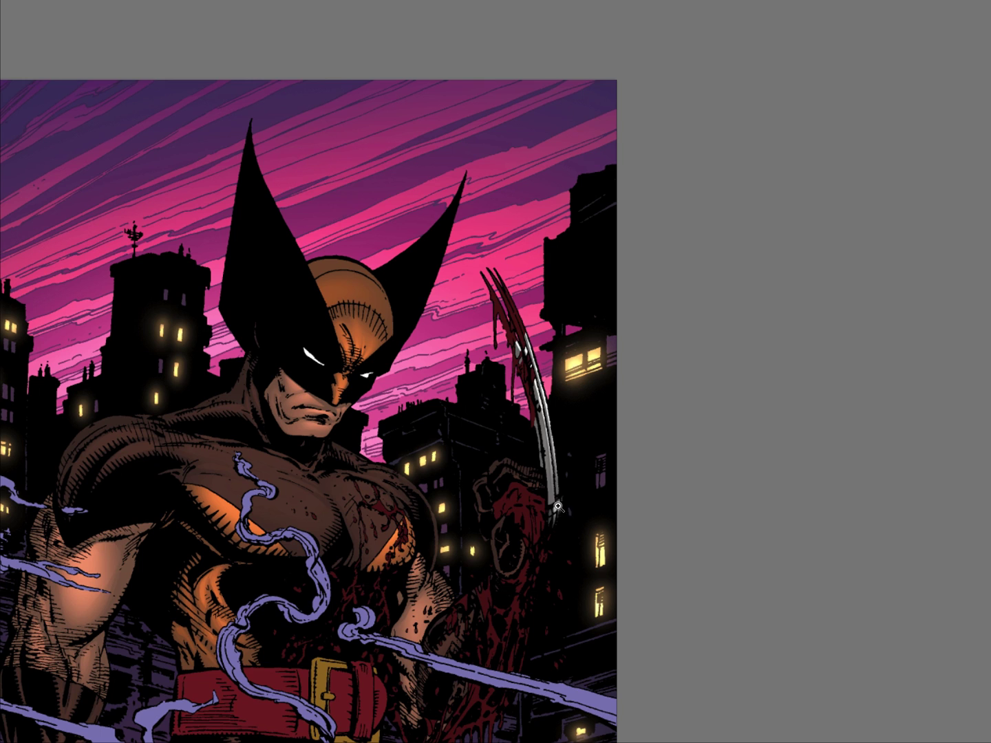
{"action": "left_click", "coordinate": [525, 532], "text": "alt"}
{"action": "left_click", "coordinate": [516, 539], "text": "alt"}
{"action": "key", "text": "Tab"}
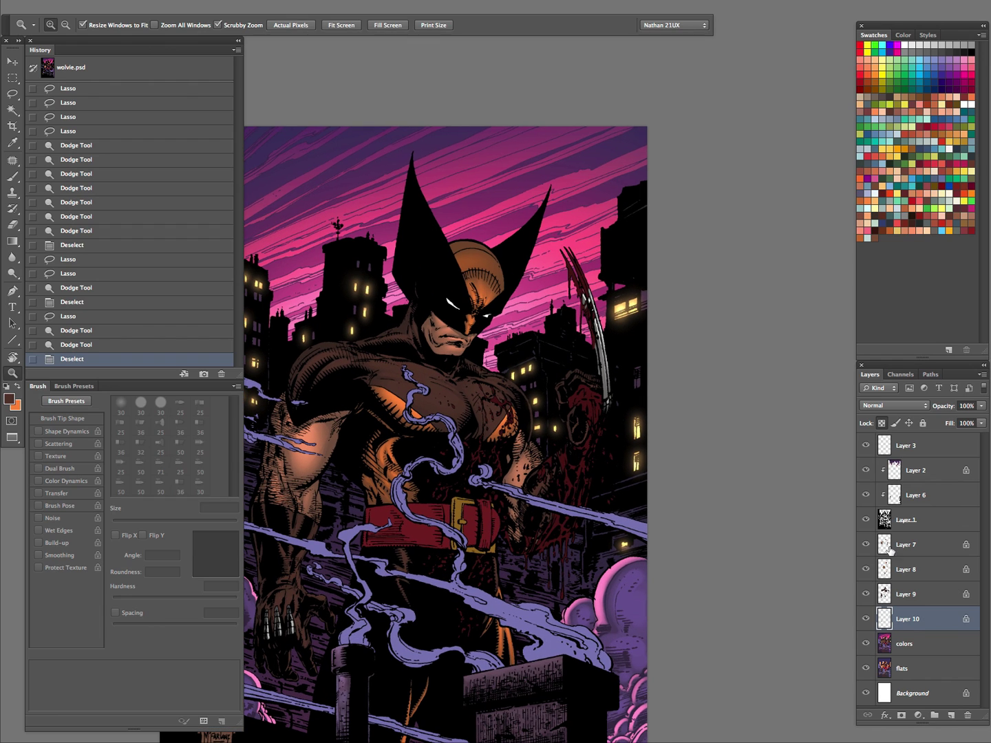
Select the red belt on the colors layer with the Magic Wand and copy it to a new layer
{"action": "key", "text": "w"}
{"action": "left_click", "coordinate": [414, 540]}
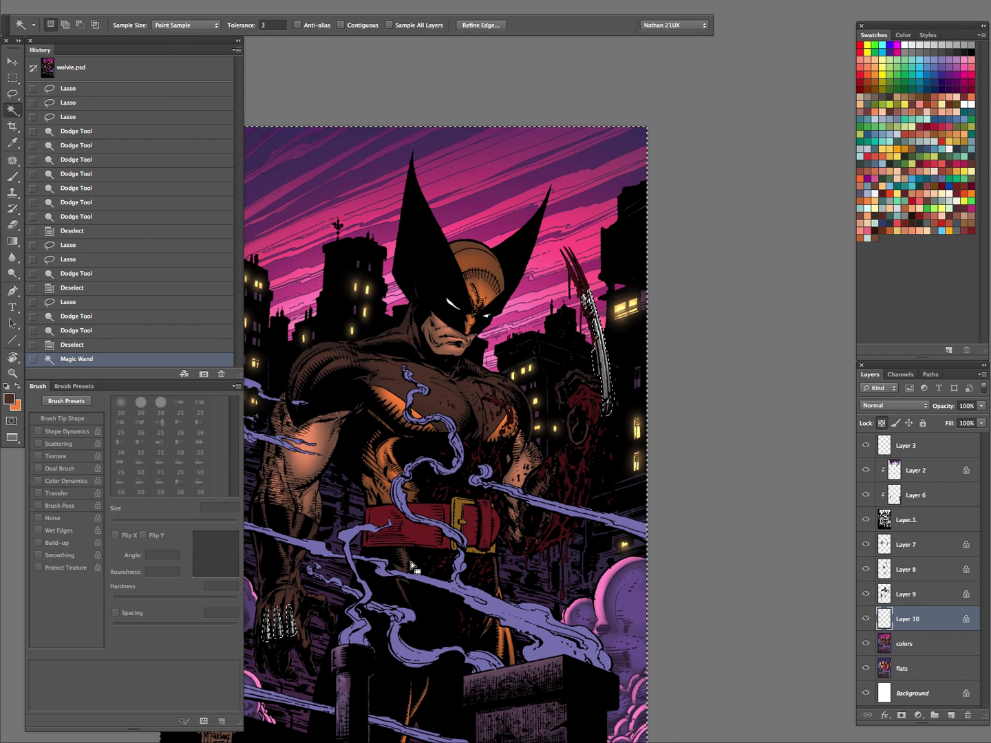
{"action": "key", "text": "super+d"}
{"action": "left_click", "coordinate": [924, 650]}
{"action": "left_click", "coordinate": [437, 544]}
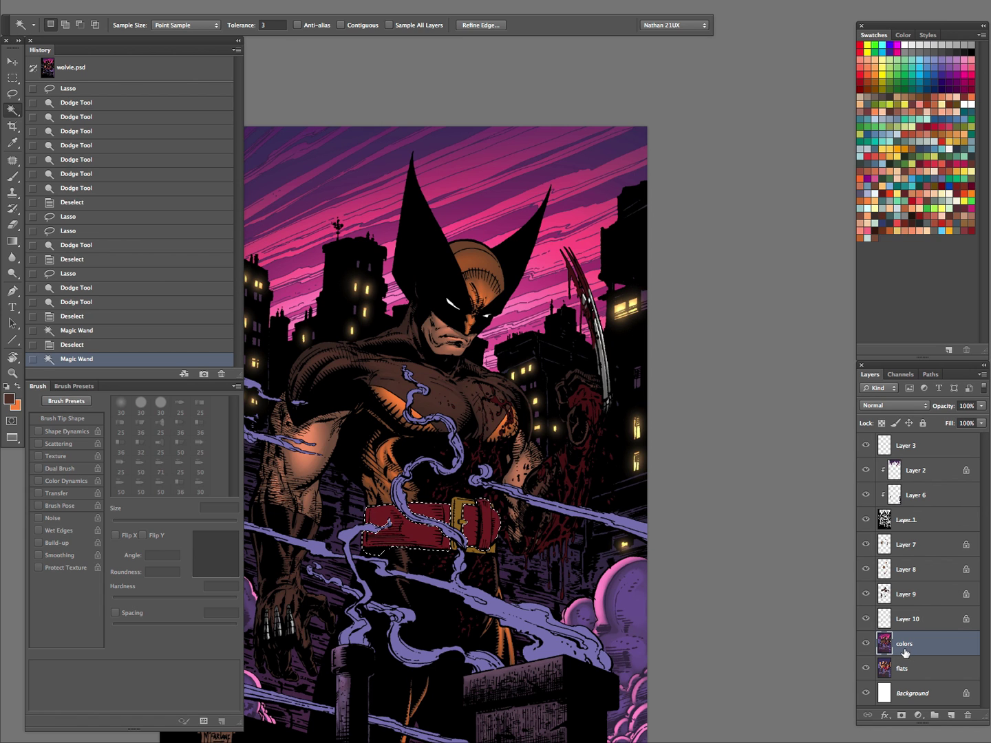
Darken and desaturate the copied belt with Hue/Saturation and lock the layer's transparent pixels
{"action": "key", "text": "ctrl+u"}
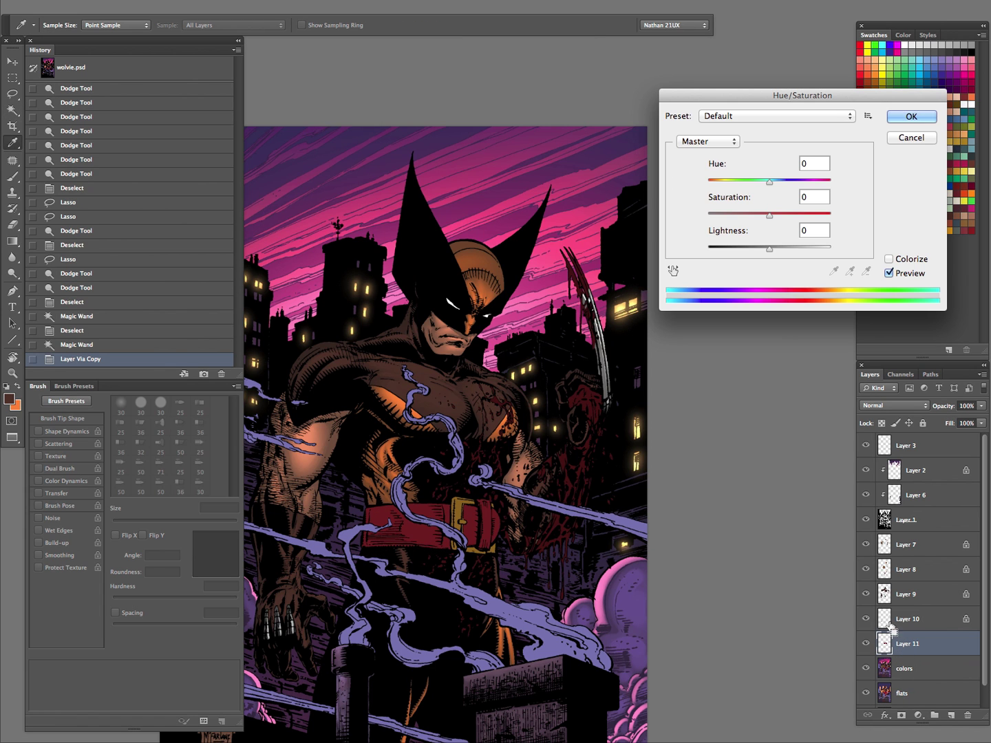
{"action": "left_click_drag", "start_coordinate": [769, 248], "coordinate": [758, 216]}
{"action": "left_click", "coordinate": [906, 124]}
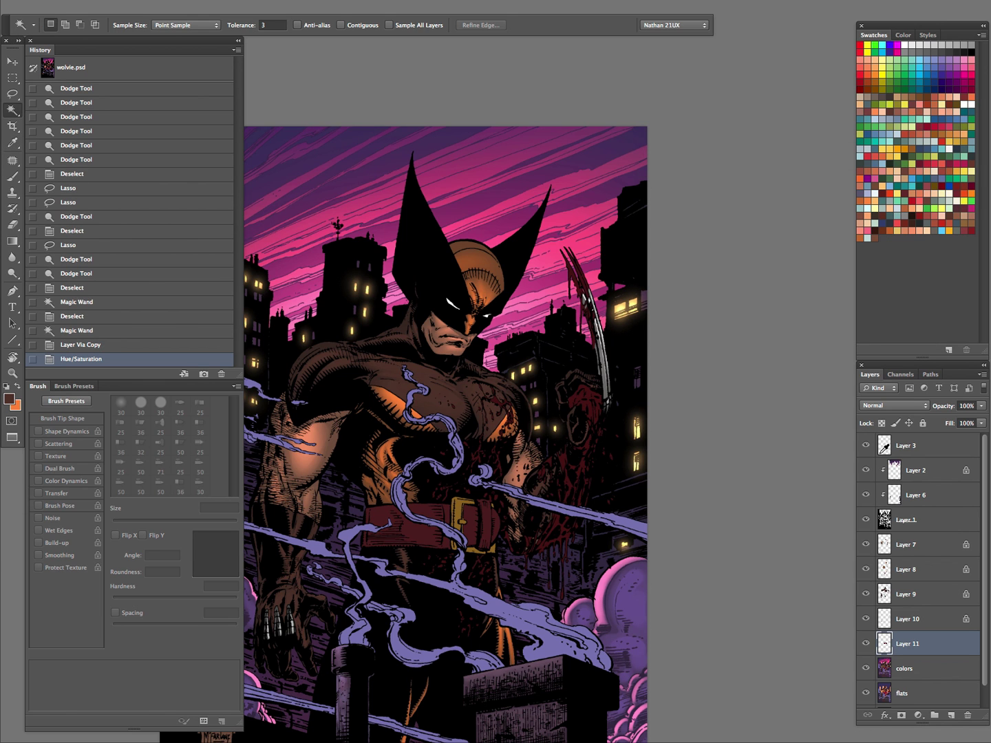
{"action": "left_click", "coordinate": [882, 423]}
Lasso highlight shapes along the upper edges of the red belt, its strap loop and its rounded end
{"action": "key", "text": "z"}
{"action": "left_click", "coordinate": [412, 547]}
{"action": "left_click_drag", "start_coordinate": [413, 549], "coordinate": [441, 561]}
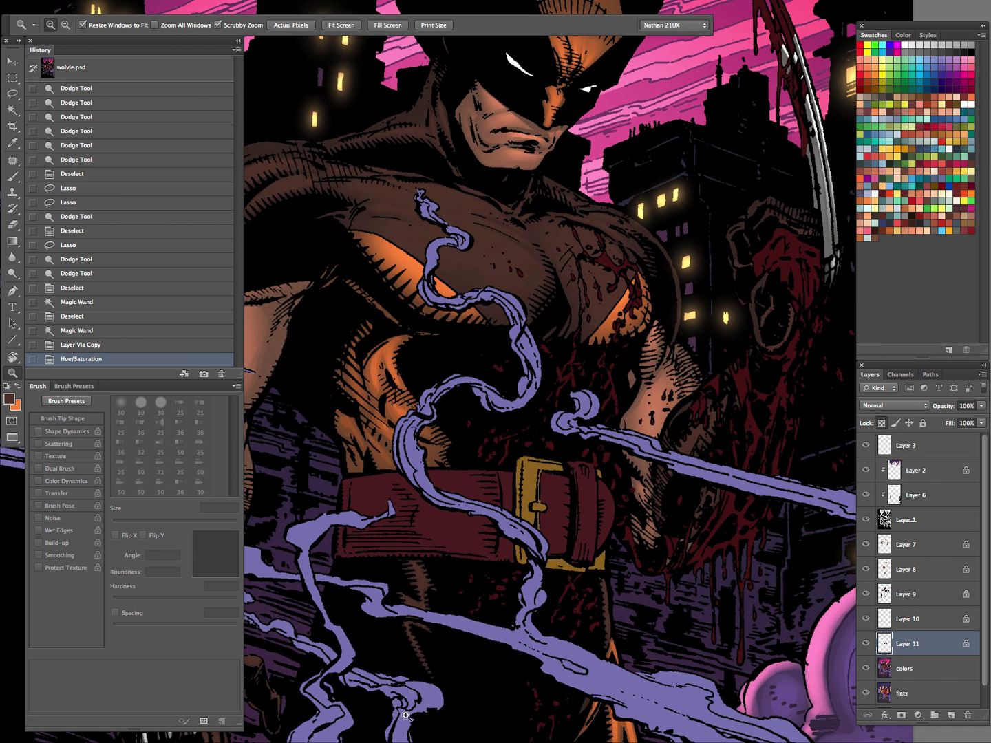
{"action": "left_click", "coordinate": [601, 478]}
{"action": "key", "text": "l"}
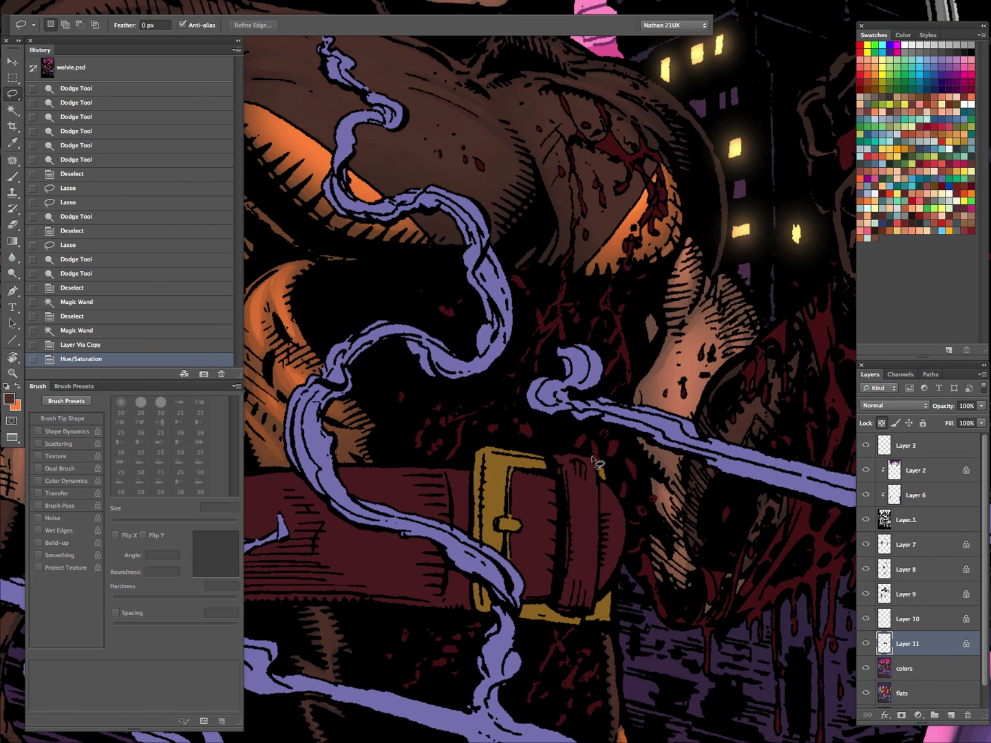
{"action": "left_click_drag", "start_coordinate": [617, 451], "coordinate": [596, 460]}
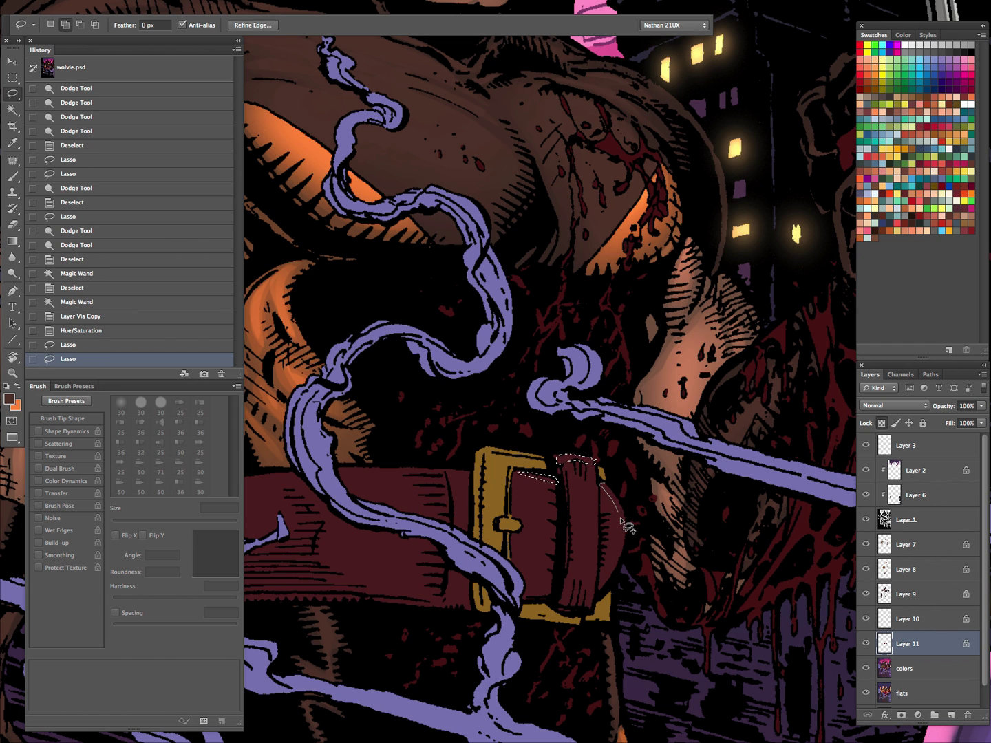
{"action": "left_click_drag", "start_coordinate": [621, 506], "coordinate": [600, 477]}
{"action": "key", "text": "Tab"}
{"action": "mouse_move", "coordinate": [470, 470]}
{"action": "left_mouse_down"}
{"action": "mouse_move", "coordinate": [721, 438]}
{"action": "mouse_move", "coordinate": [592, 439]}
{"action": "left_mouse_up"}
{"action": "mouse_move", "coordinate": [528, 450]}
{"action": "left_mouse_down"}
{"action": "mouse_move", "coordinate": [471, 450]}
{"action": "mouse_move", "coordinate": [629, 435]}
{"action": "left_mouse_up"}
{"action": "left_click_drag", "start_coordinate": [715, 441], "coordinate": [791, 439]}
Set the foreground colour to the lighter red #722325 for the 200 px soft brush at 30% flow
{"action": "key", "text": "b"}
{"action": "key", "text": "Tab"}
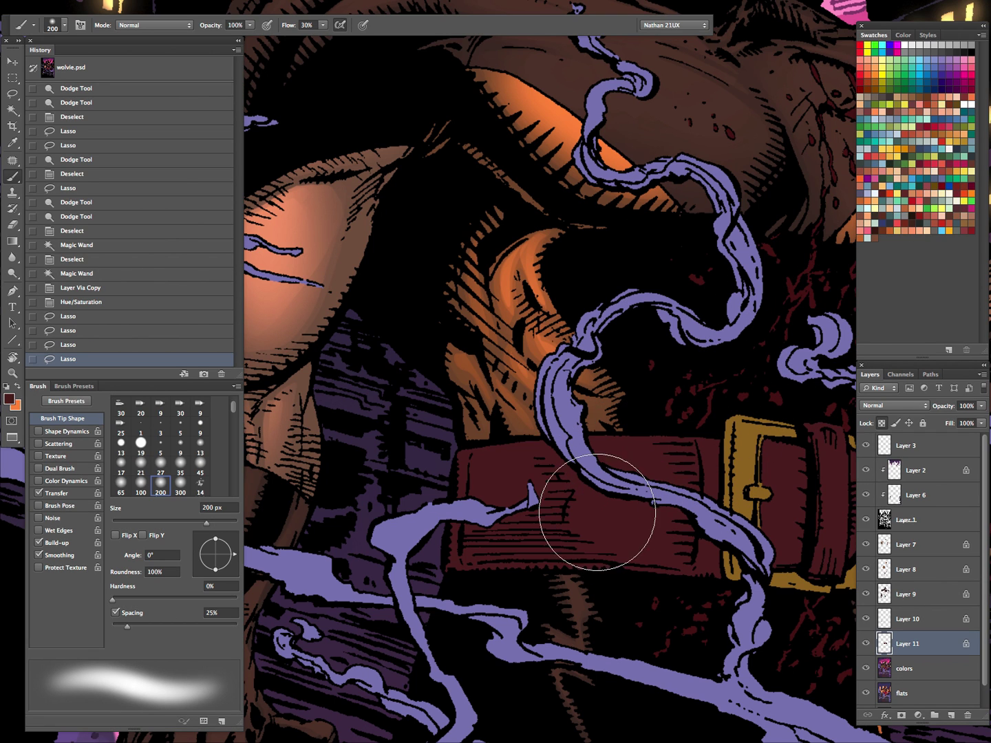
{"action": "left_click", "coordinate": [9, 398]}
{"action": "left_click_drag", "start_coordinate": [459, 398], "coordinate": [463, 378]}
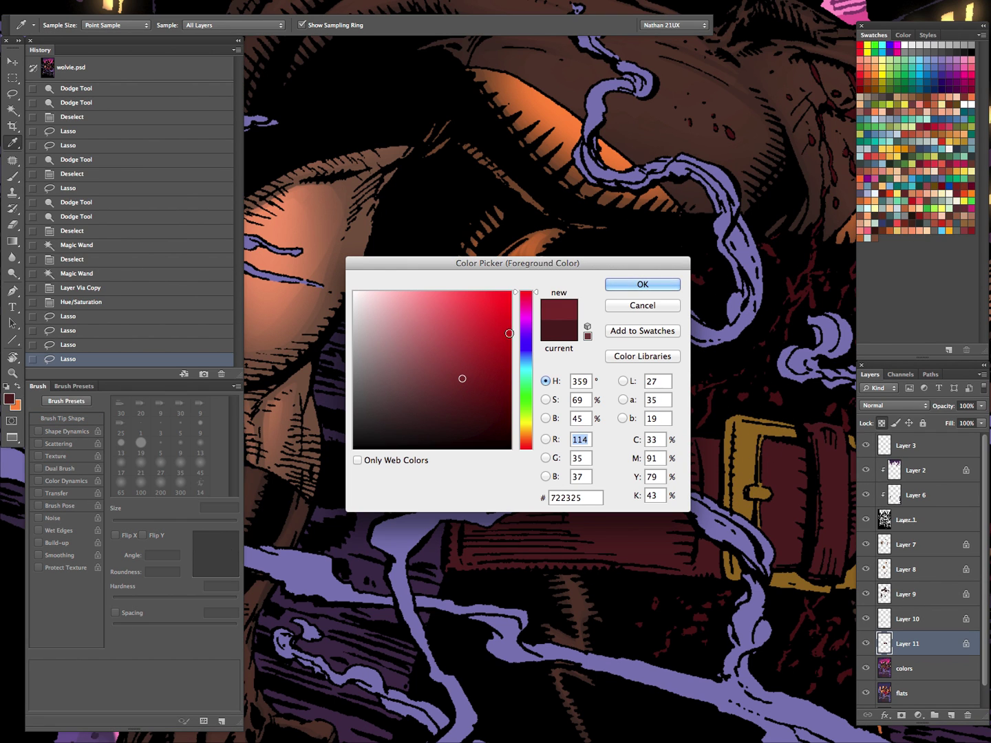
{"action": "key", "text": "Tab"}
{"action": "left_click", "coordinate": [642, 284]}
{"action": "key", "text": "Tab"}
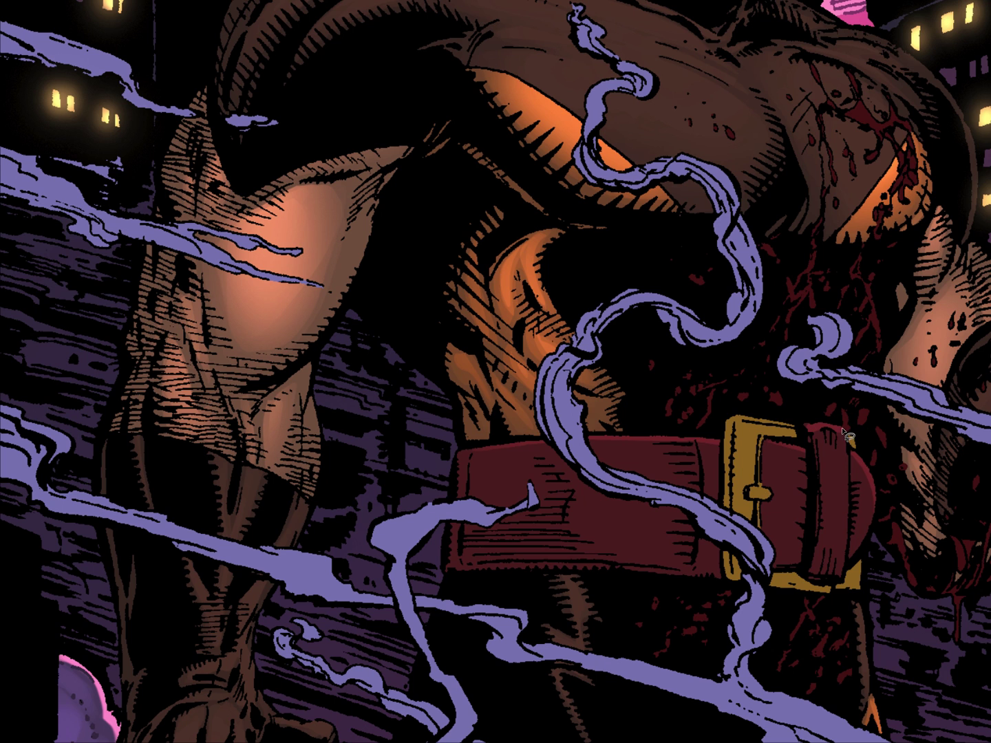
Paint soft orange-red rim light inside the lassoed shapes on the rim layer with a 400 px brush at 30% flow
{"action": "left_click_drag", "start_coordinate": [919, 415], "coordinate": [560, 333]}
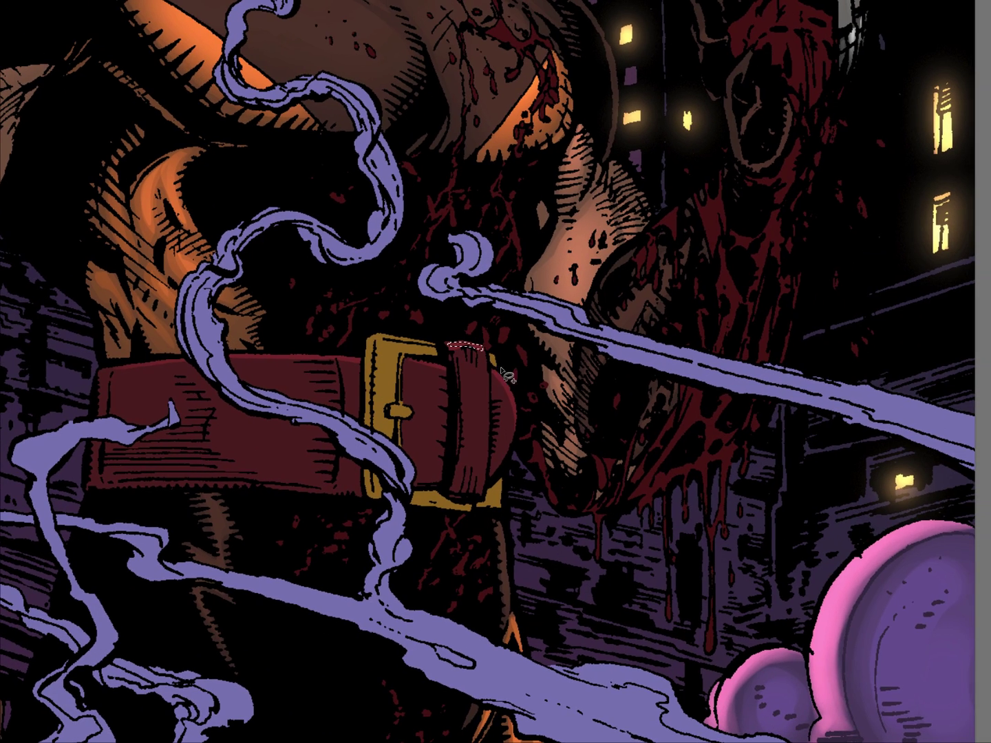
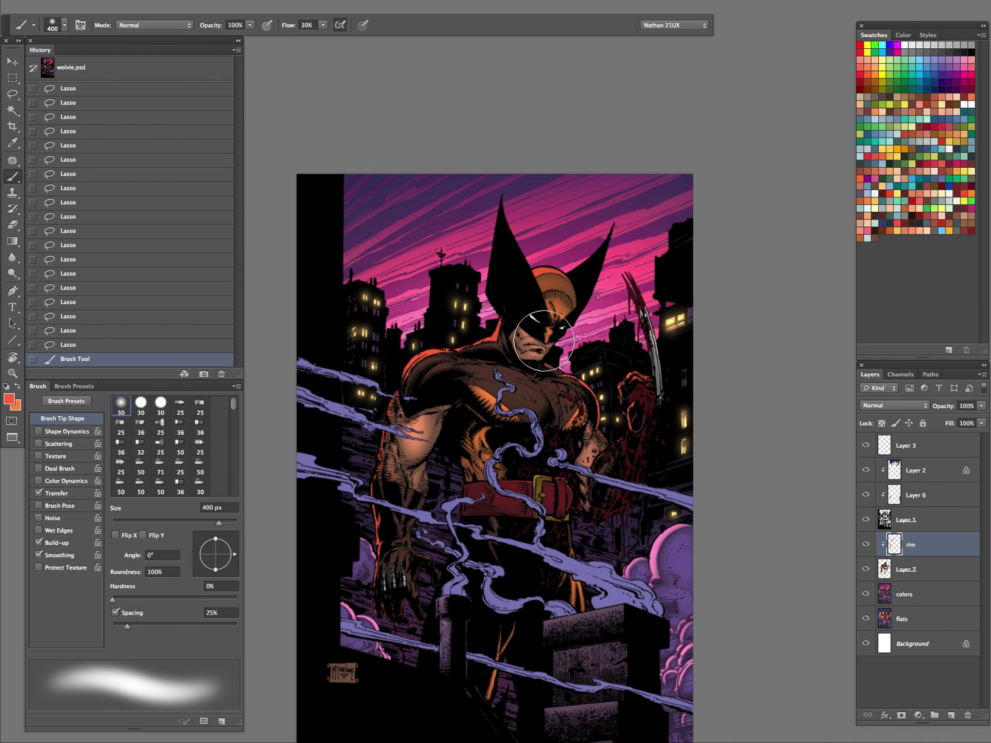
{"action": "mouse_move", "coordinate": [637, 440]}
{"action": "left_mouse_down"}
{"action": "mouse_move", "coordinate": [642, 373]}
{"action": "mouse_move", "coordinate": [595, 340]}
{"action": "left_mouse_up"}
{"action": "left_click_drag", "start_coordinate": [541, 250], "coordinate": [571, 241]}
{"action": "left_click_drag", "start_coordinate": [638, 350], "coordinate": [697, 438]}
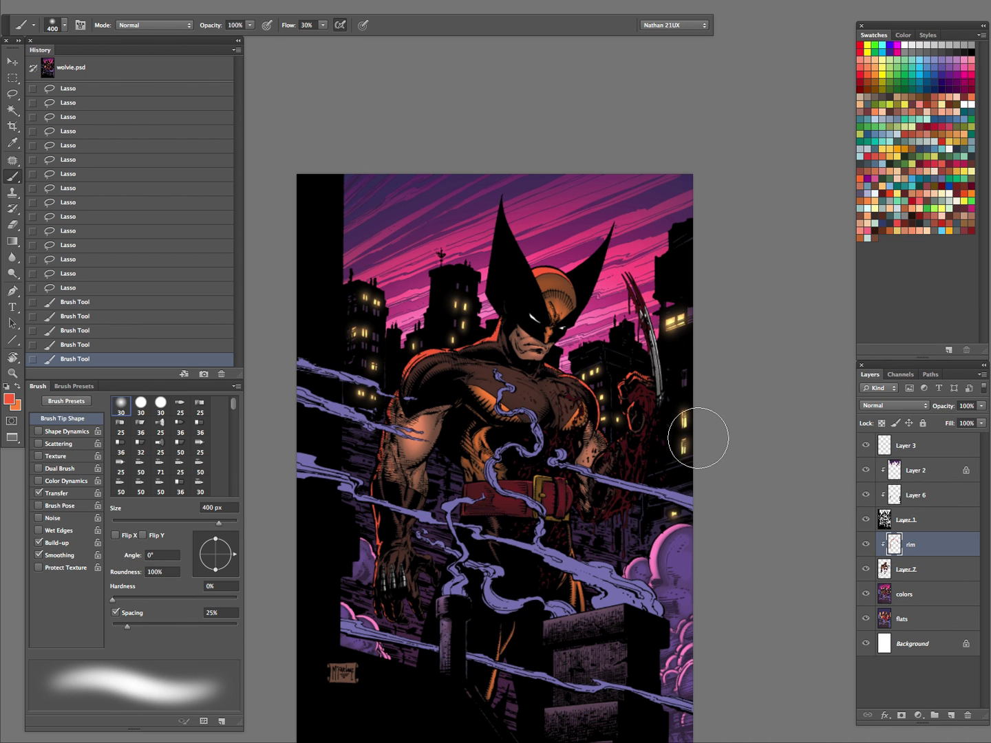
Lighten the rim light with Hue/Saturation and shift its tint with Color Balance
{"action": "key", "text": "ctrl+u"}
{"action": "left_click_drag", "start_coordinate": [775, 250], "coordinate": [806, 215]}
{"action": "left_click", "coordinate": [888, 121]}
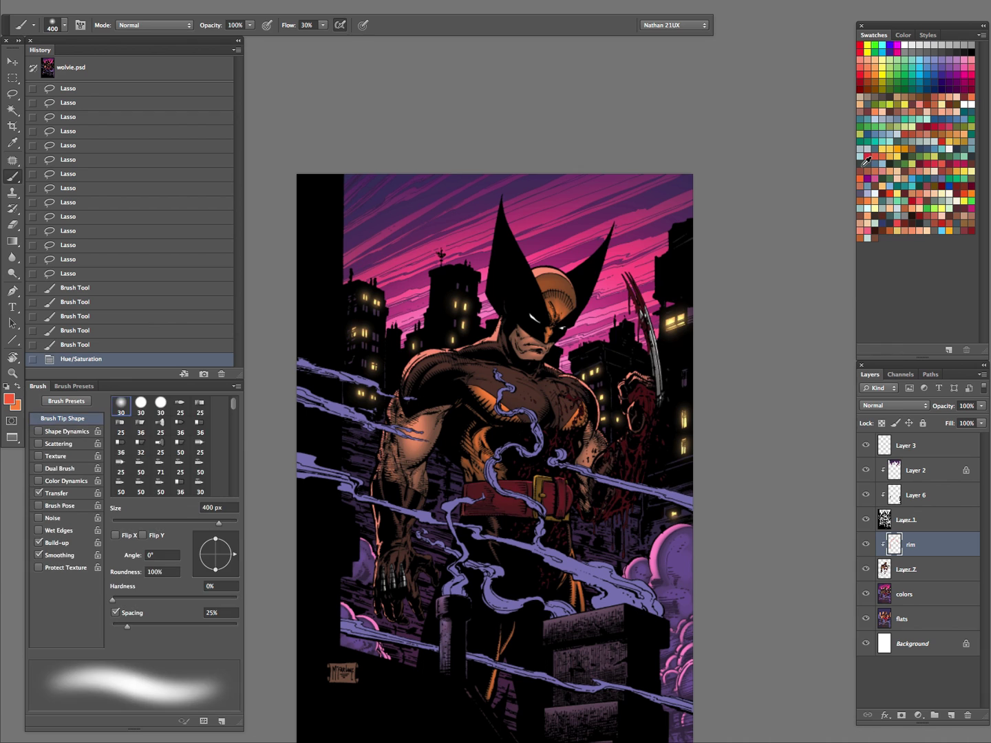
{"action": "key", "text": "ctrl+b"}
{"action": "mouse_move", "coordinate": [707, 323]}
{"action": "left_mouse_down"}
{"action": "mouse_move", "coordinate": [685, 321]}
{"action": "mouse_move", "coordinate": [720, 338]}
{"action": "mouse_move", "coordinate": [704, 306]}
{"action": "left_mouse_up"}
{"action": "left_click", "coordinate": [847, 274]}
{"action": "key", "text": "b"}
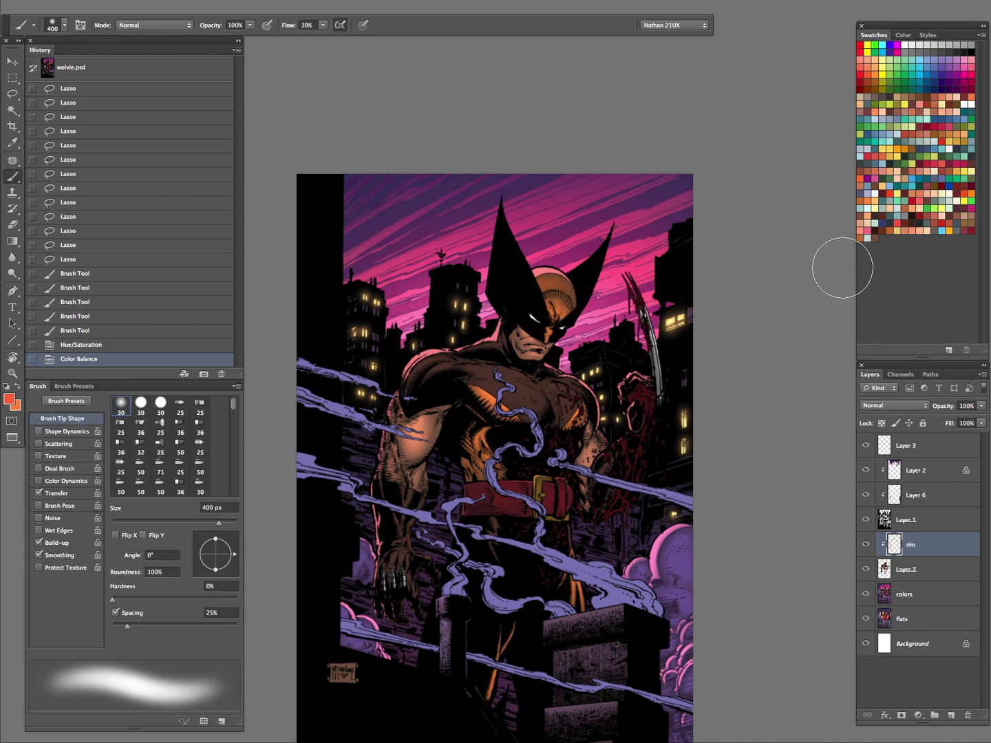
Try the Overlay and Color Dodge blend modes on the rim layer and settle on Screen
{"action": "left_click", "coordinate": [908, 406]}
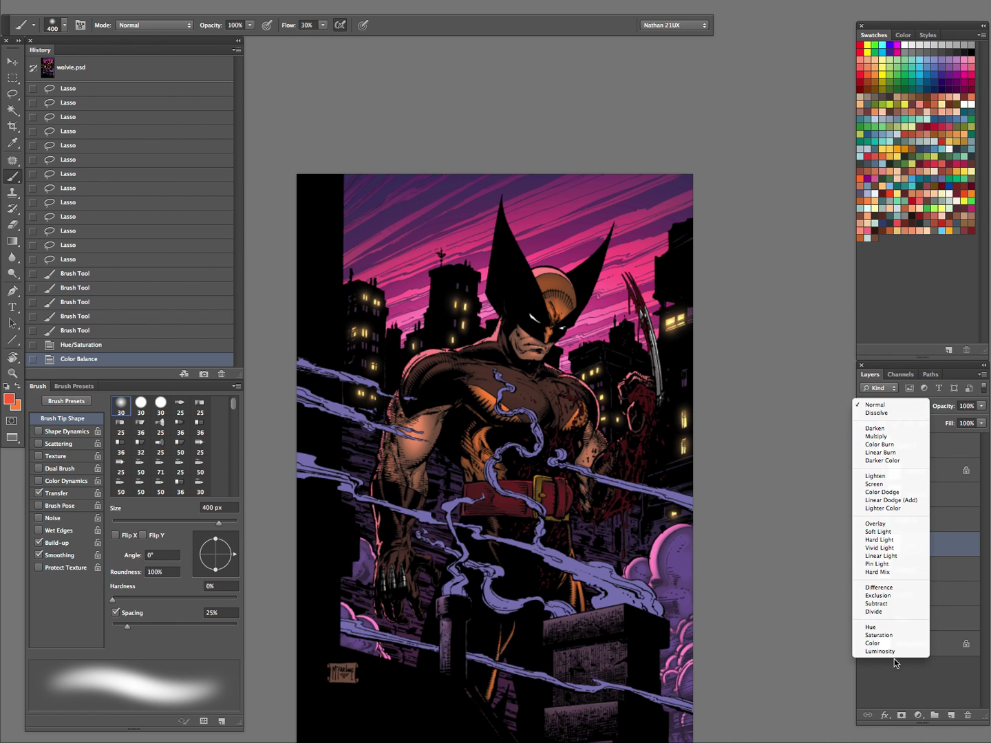
{"action": "left_click", "coordinate": [895, 522]}
{"action": "left_click", "coordinate": [908, 405]}
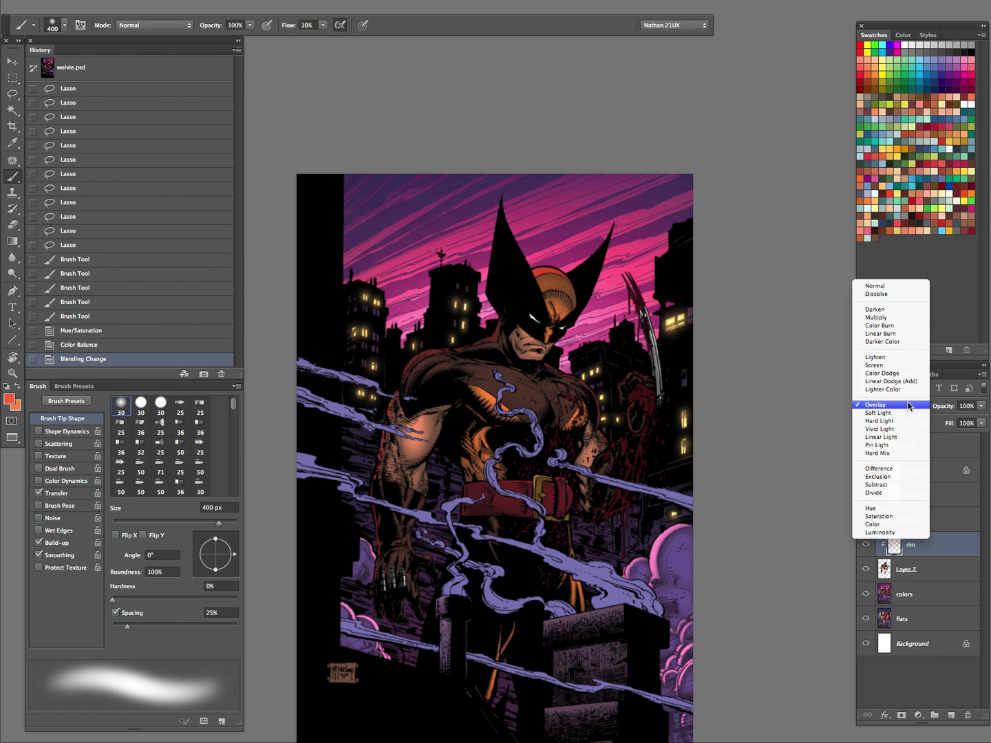
{"action": "left_click", "coordinate": [912, 372]}
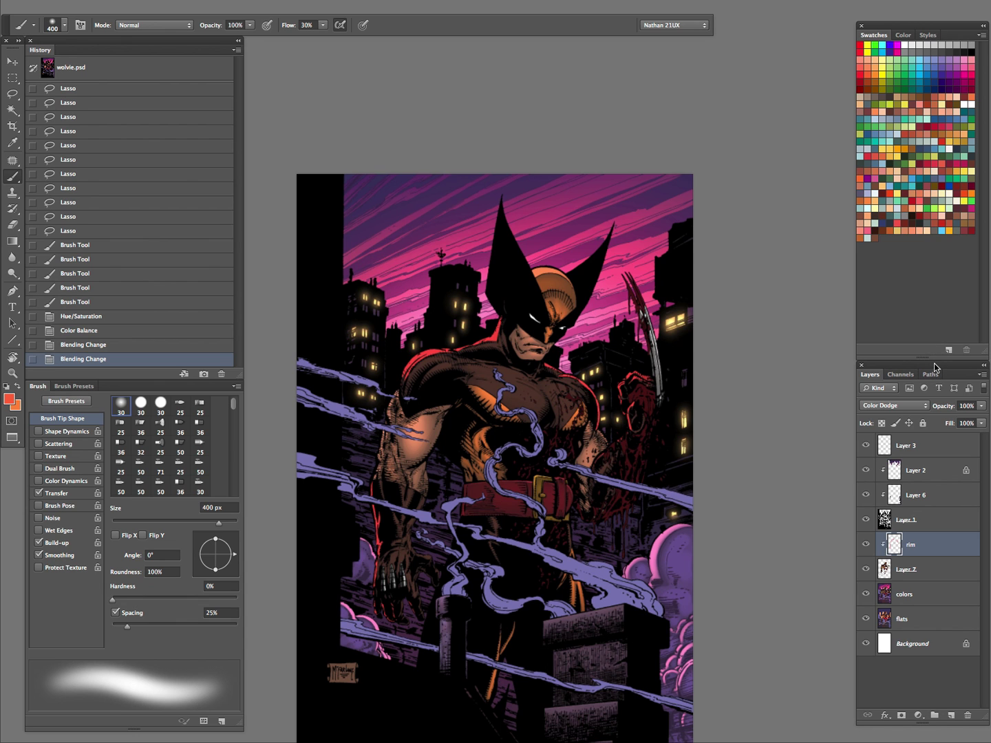
{"action": "left_click", "coordinate": [895, 406]}
{"action": "left_click", "coordinate": [894, 397]}
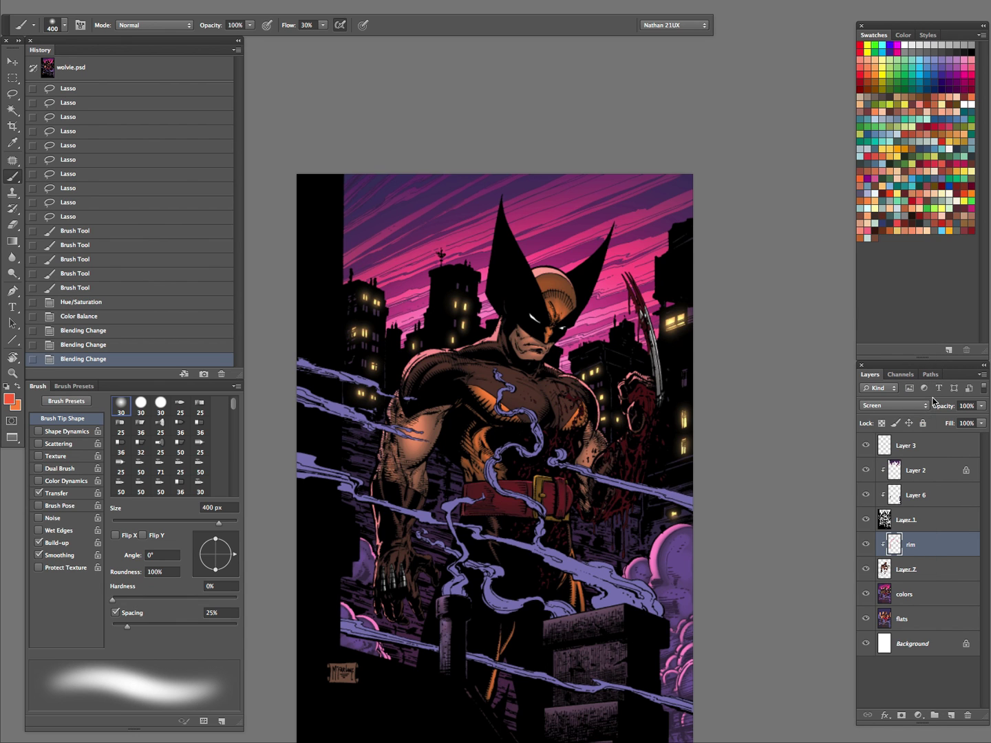
Lower the rim light's saturation slightly with Hue/Saturation and clear the selection
{"action": "key", "text": "ctrl+u"}
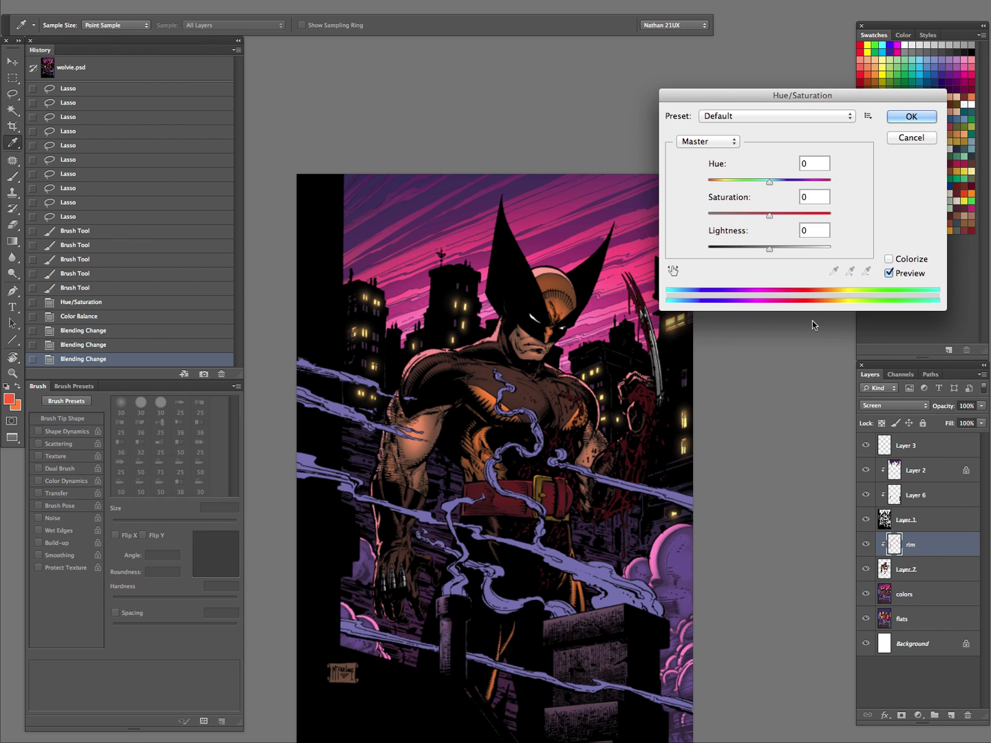
{"action": "left_click_drag", "start_coordinate": [770, 214], "coordinate": [759, 256]}
{"action": "left_click", "coordinate": [909, 118]}
{"action": "key", "text": "super+d"}
{"action": "left_click_drag", "start_coordinate": [624, 605], "coordinate": [646, 440]}
{"action": "key", "text": "z"}
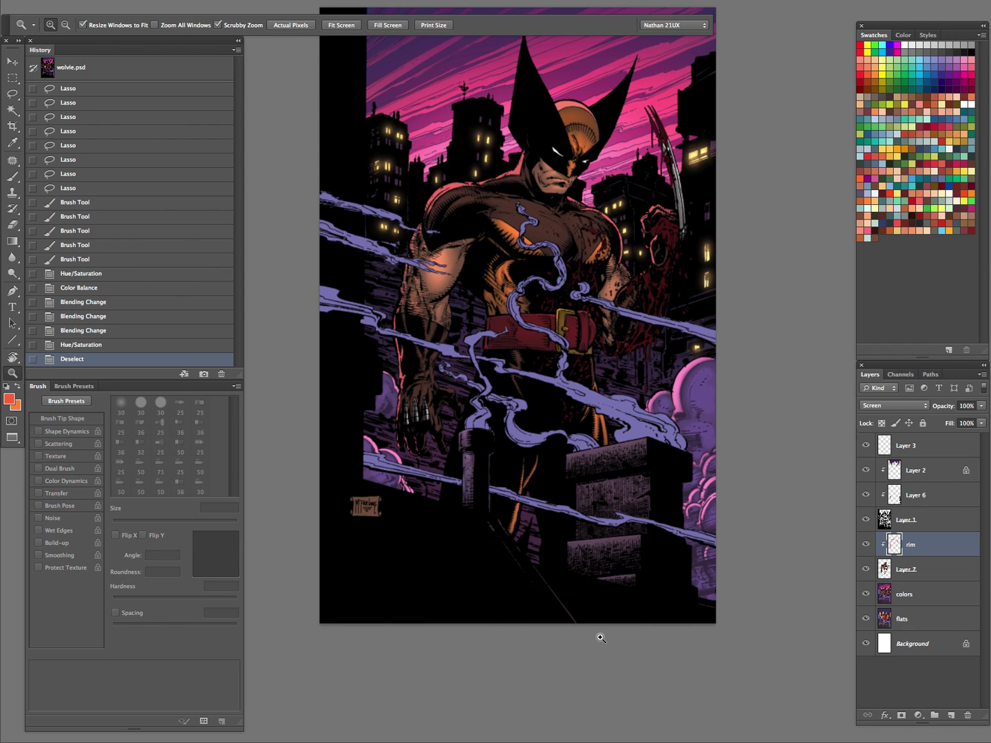
Hide every layer except Layer 7, which holds the rendered character
{"action": "left_click", "coordinate": [866, 569]}
{"action": "left_click", "coordinate": [866, 569]}
{"action": "left_click_drag", "start_coordinate": [868, 547], "coordinate": [866, 447]}
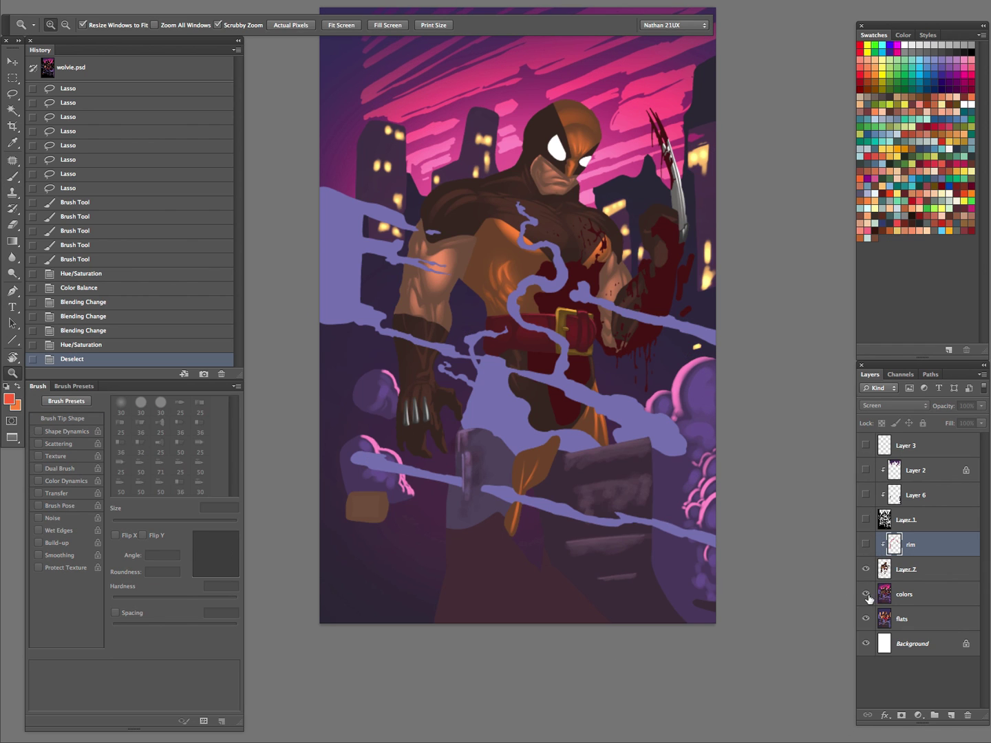
{"action": "left_click_drag", "start_coordinate": [865, 593], "coordinate": [864, 618]}
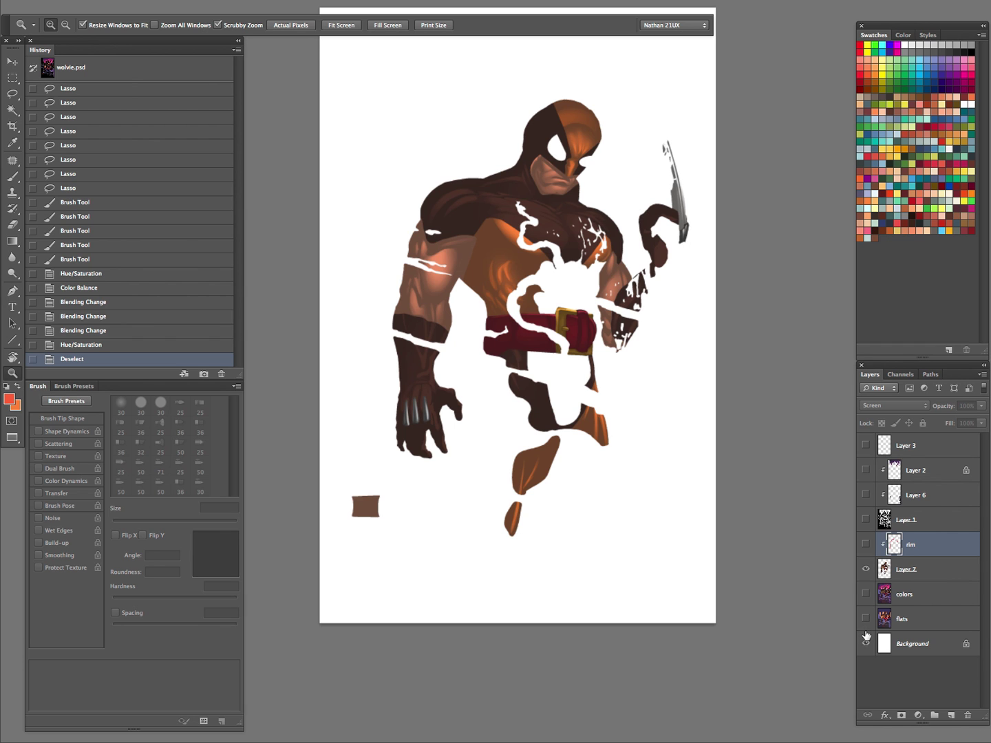
{"action": "left_click", "coordinate": [866, 641]}
Duplicate Layer 7 to the top of the layer stack and clip the rim layer to the original Layer 7 again
{"action": "left_click", "coordinate": [907, 593]}
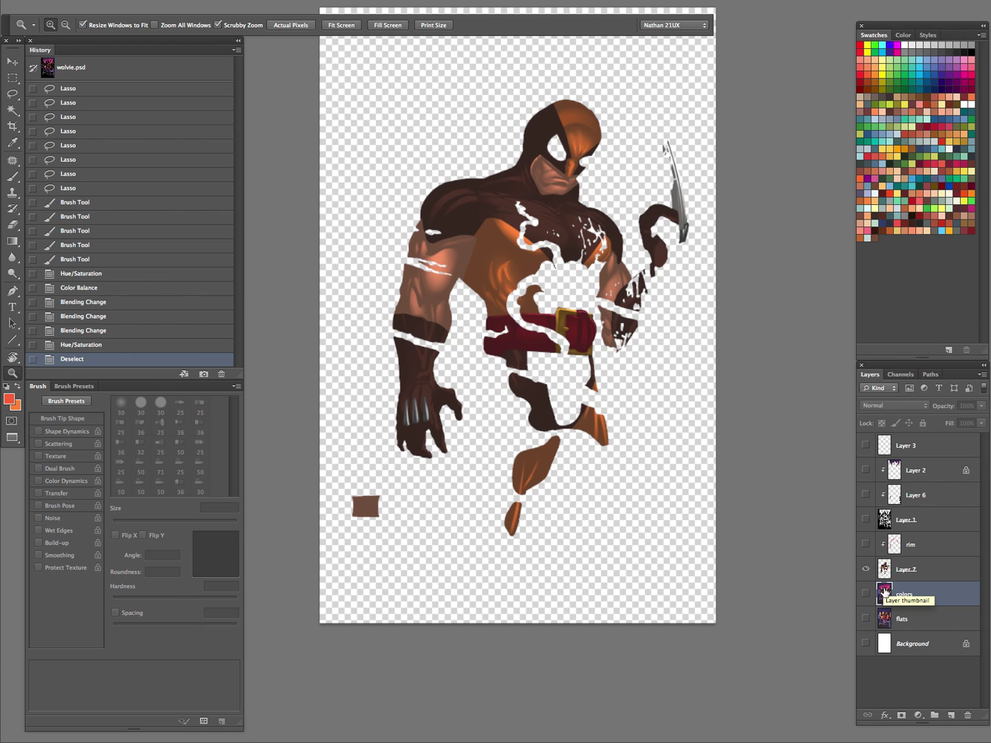
{"action": "key", "text": "alt+bracketright"}
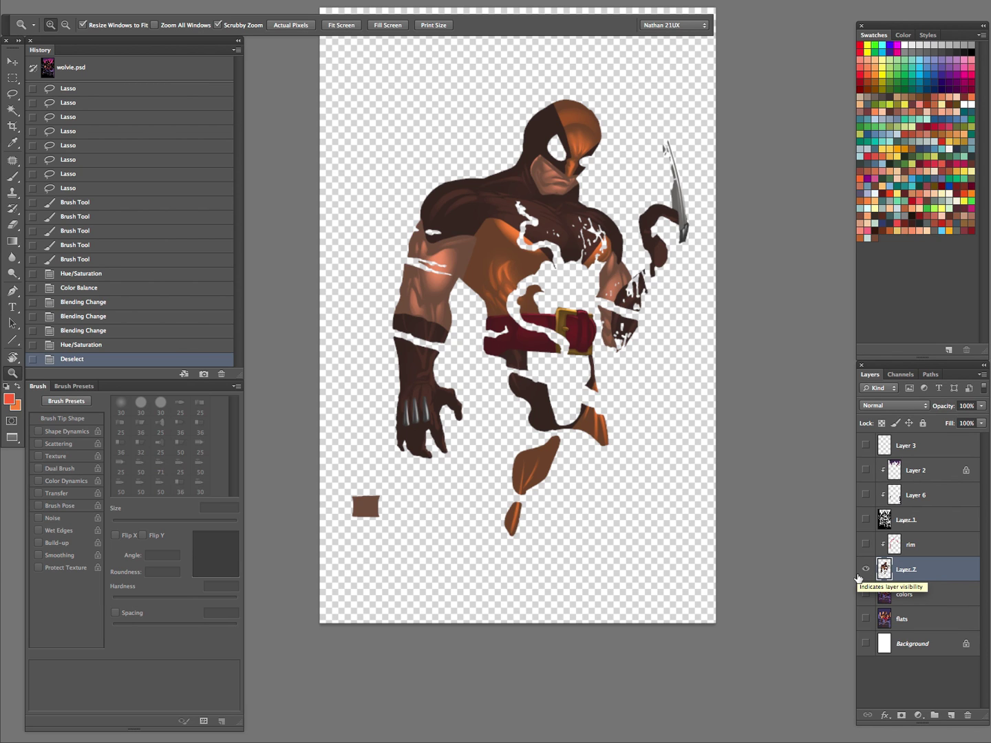
{"action": "key", "text": "ctrl+j"}
{"action": "left_click_drag", "start_coordinate": [932, 572], "coordinate": [923, 428]}
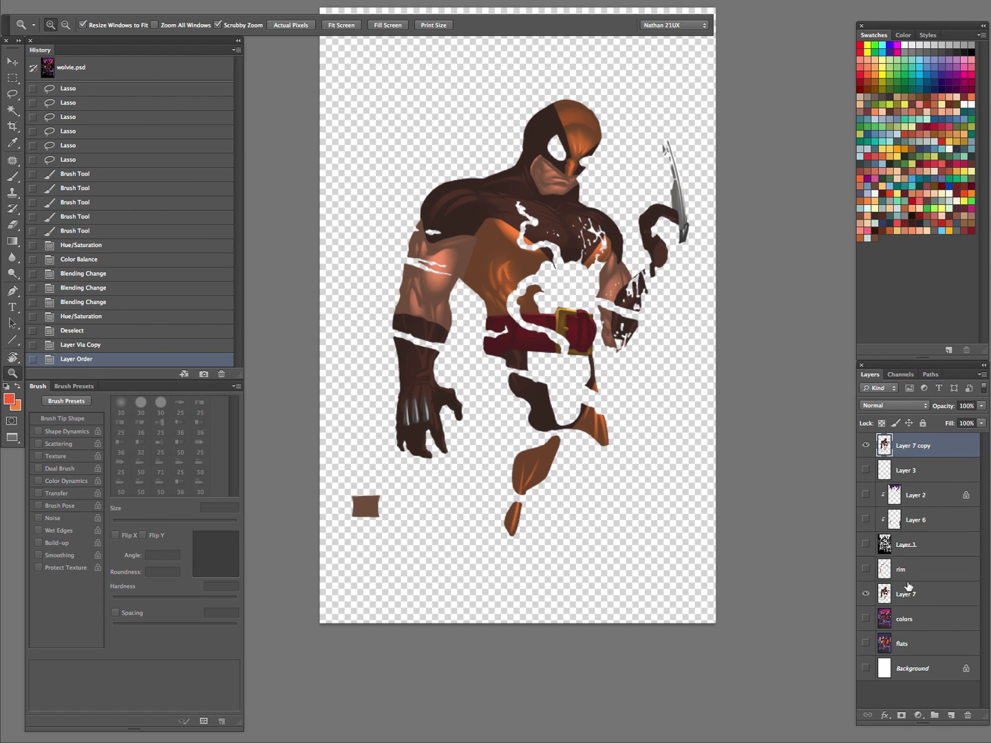
{"action": "right_click", "coordinate": [912, 577]}
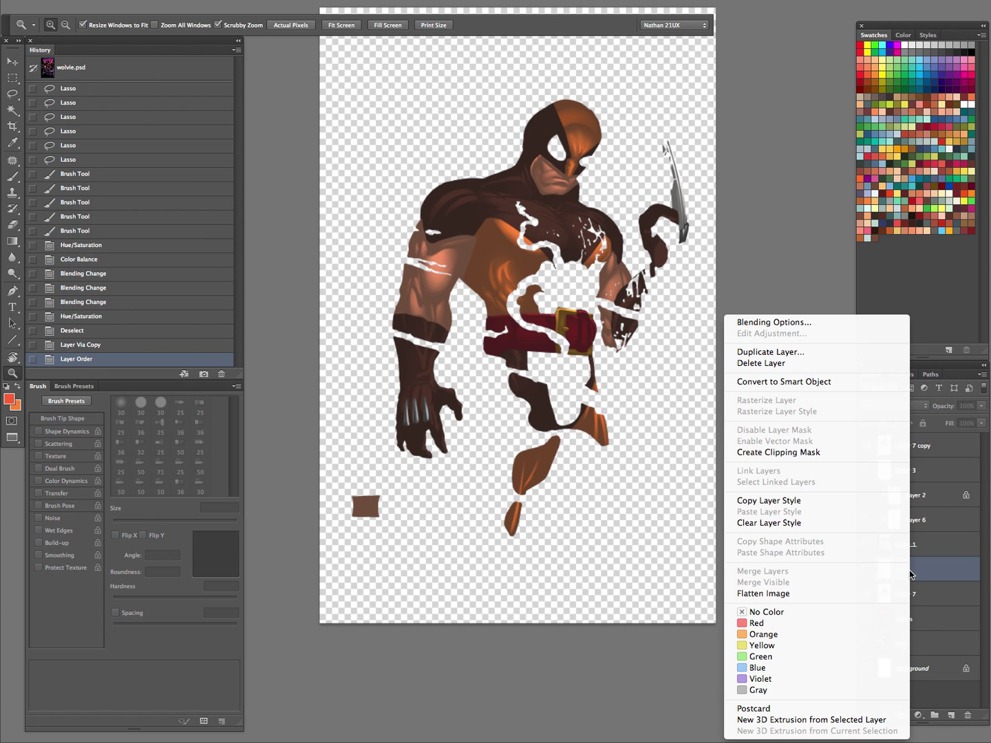
{"action": "left_click", "coordinate": [813, 448]}
Desaturate the Layer 7 copy completely with a Hue/Saturation saturation of -100
{"action": "left_click", "coordinate": [911, 446]}
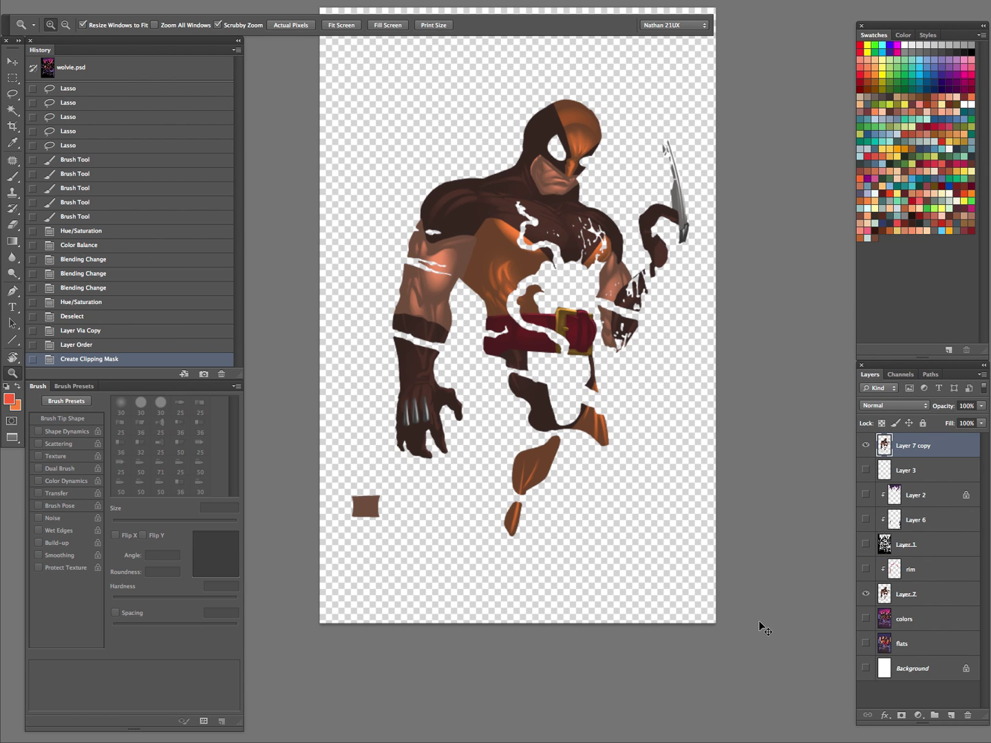
{"action": "key", "text": "super+u"}
{"action": "left_click_drag", "start_coordinate": [769, 214], "coordinate": [356, 309]}
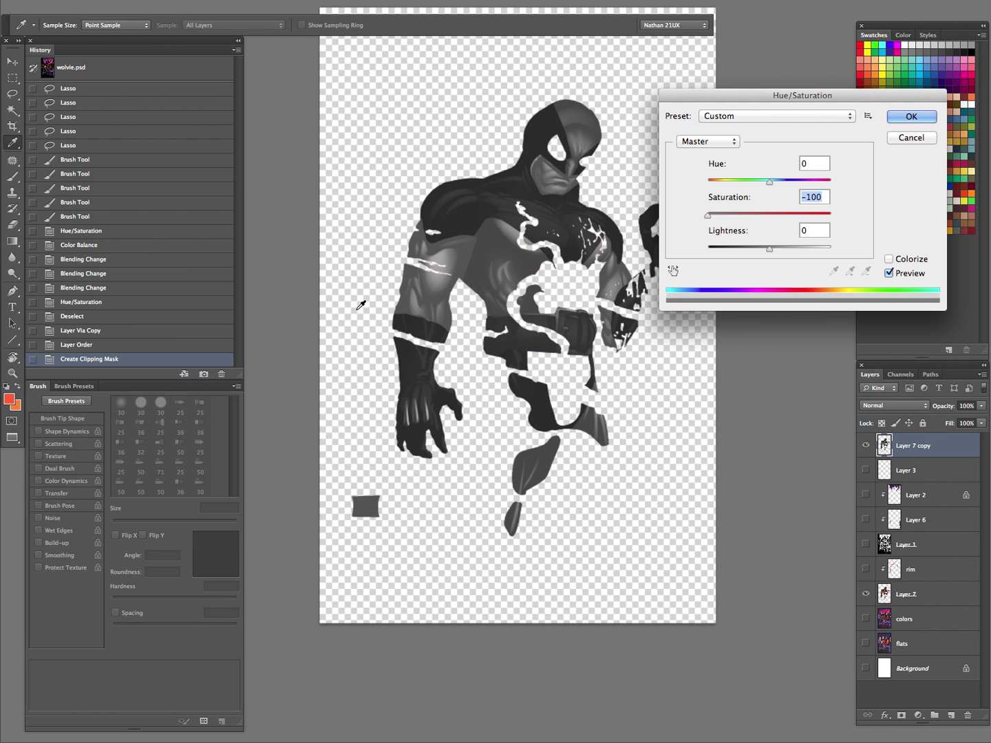
{"action": "left_click", "coordinate": [903, 118]}
{"action": "key", "text": "z"}
Add a black-filled layer directly beneath the grey character copy and merge the copy down into it
{"action": "left_click", "coordinate": [904, 471]}
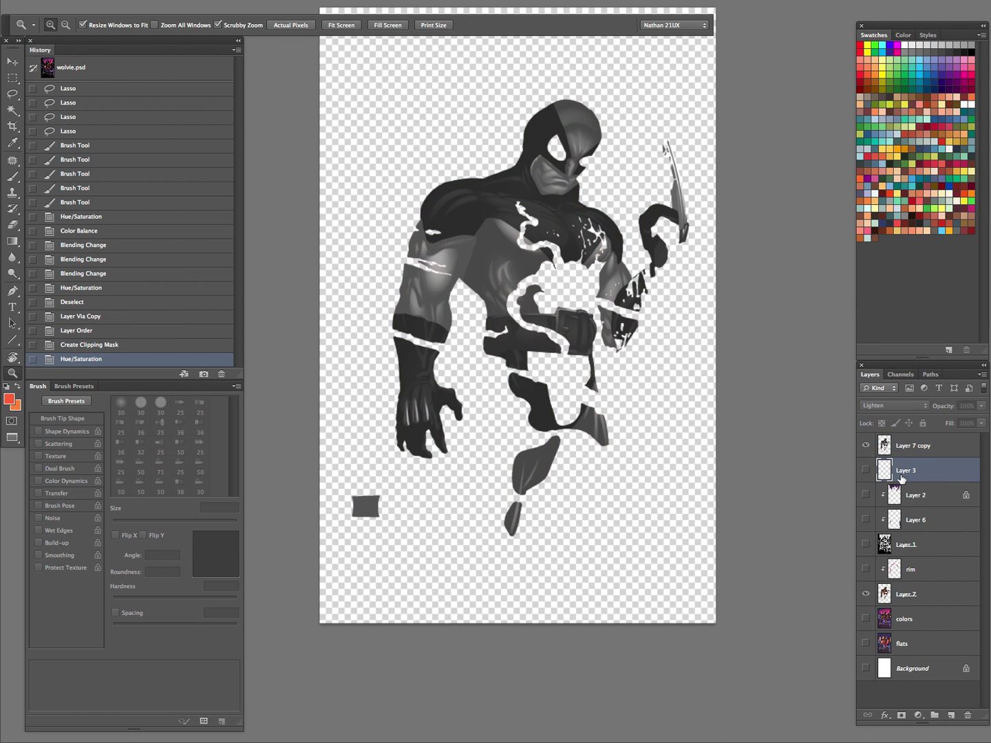
{"action": "key", "text": "ctrl+shift+n"}
{"action": "key", "text": "Return"}
{"action": "key", "text": "d"}
{"action": "key", "text": "alt+BackSpace"}
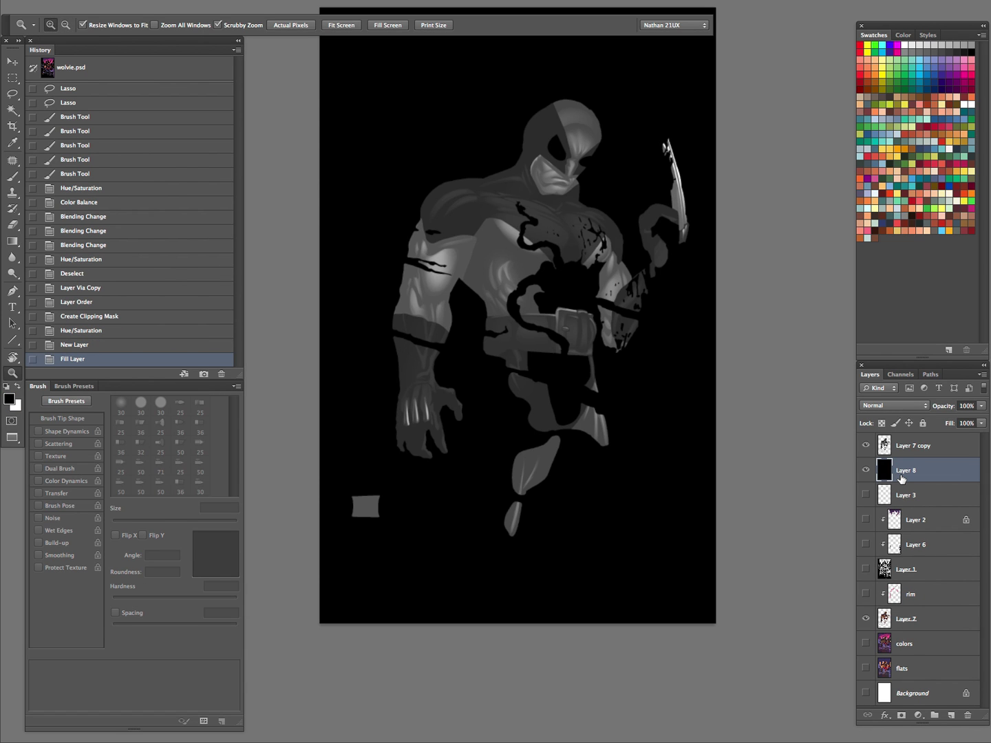
{"action": "left_click", "coordinate": [912, 449]}
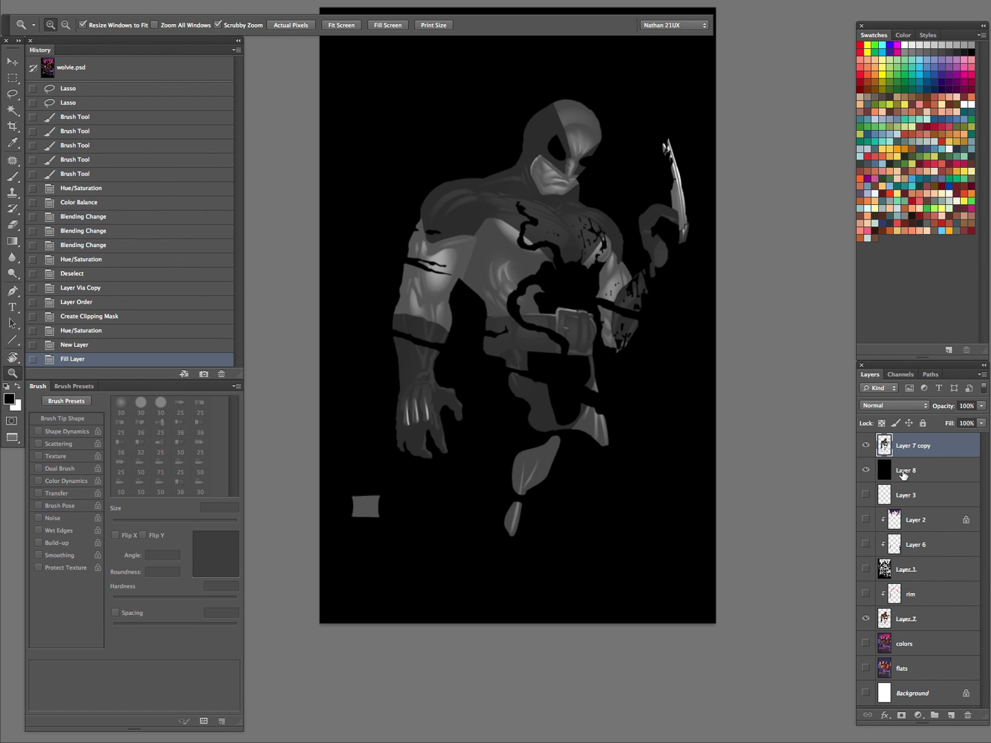
{"action": "key", "text": "ctrl+e"}
Increase the merged greyscale layer's contrast with Levels by moving the black and white input points inward
{"action": "key", "text": "ctrl+l"}
{"action": "left_click_drag", "start_coordinate": [861, 59], "coordinate": [793, 52]}
{"action": "left_click_drag", "start_coordinate": [839, 194], "coordinate": [790, 192]}
{"action": "left_click_drag", "start_coordinate": [688, 194], "coordinate": [697, 194]}
{"action": "left_click_drag", "start_coordinate": [790, 193], "coordinate": [771, 195]}
{"action": "left_click_drag", "start_coordinate": [697, 194], "coordinate": [702, 194]}
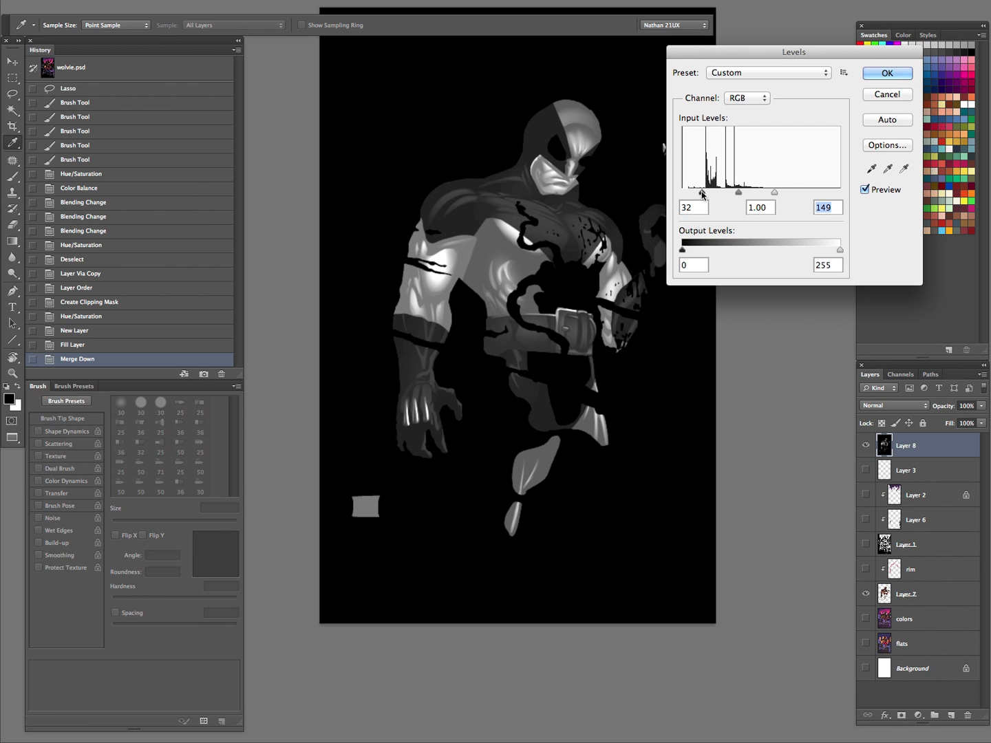
{"action": "left_click_drag", "start_coordinate": [772, 193], "coordinate": [778, 195]}
{"action": "left_click_drag", "start_coordinate": [702, 193], "coordinate": [696, 194]}
{"action": "left_click_drag", "start_coordinate": [777, 193], "coordinate": [776, 195]}
{"action": "left_click", "coordinate": [888, 73]}
{"action": "key", "text": "z"}
Load the RGB channel's bright areas as a selection
{"action": "left_click", "coordinate": [901, 374]}
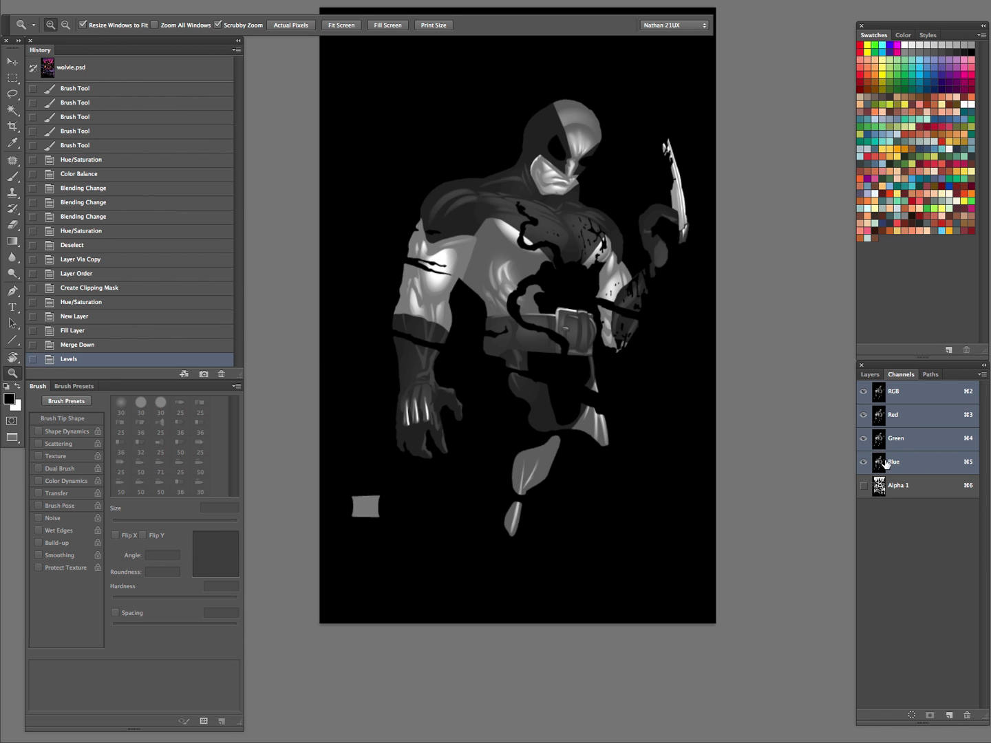
{"action": "left_click_drag", "start_coordinate": [884, 464], "coordinate": [895, 394]}
{"action": "left_click", "coordinate": [881, 397], "text": "ctrl"}
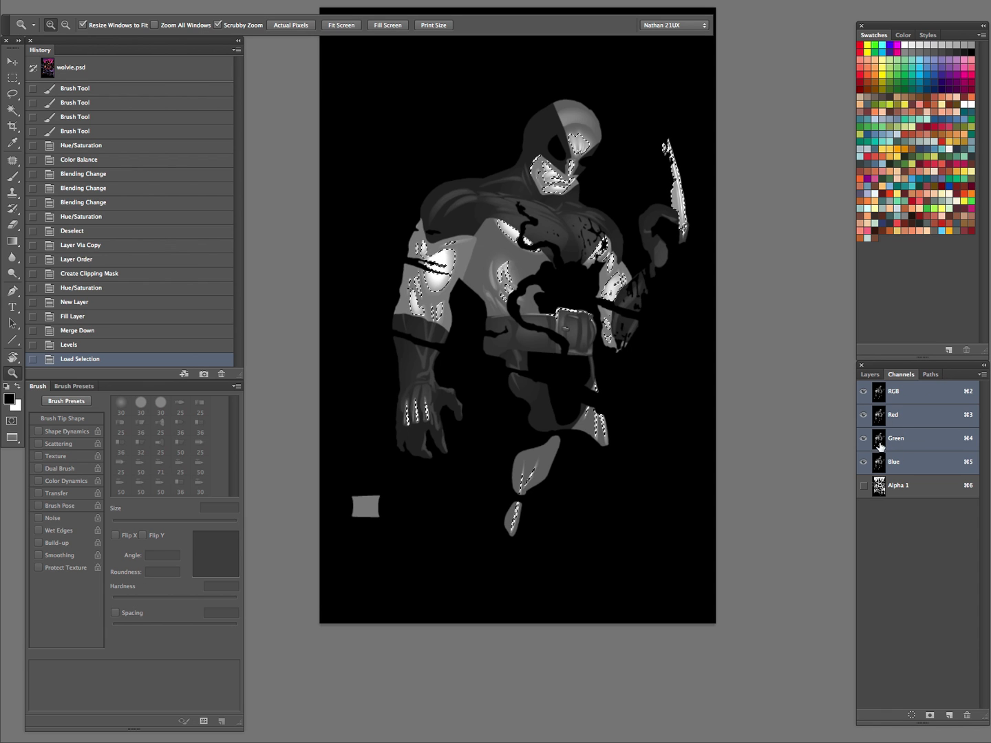
Hide the greyscale Layer 8 and show all the other layers again
{"action": "left_click", "coordinate": [876, 373]}
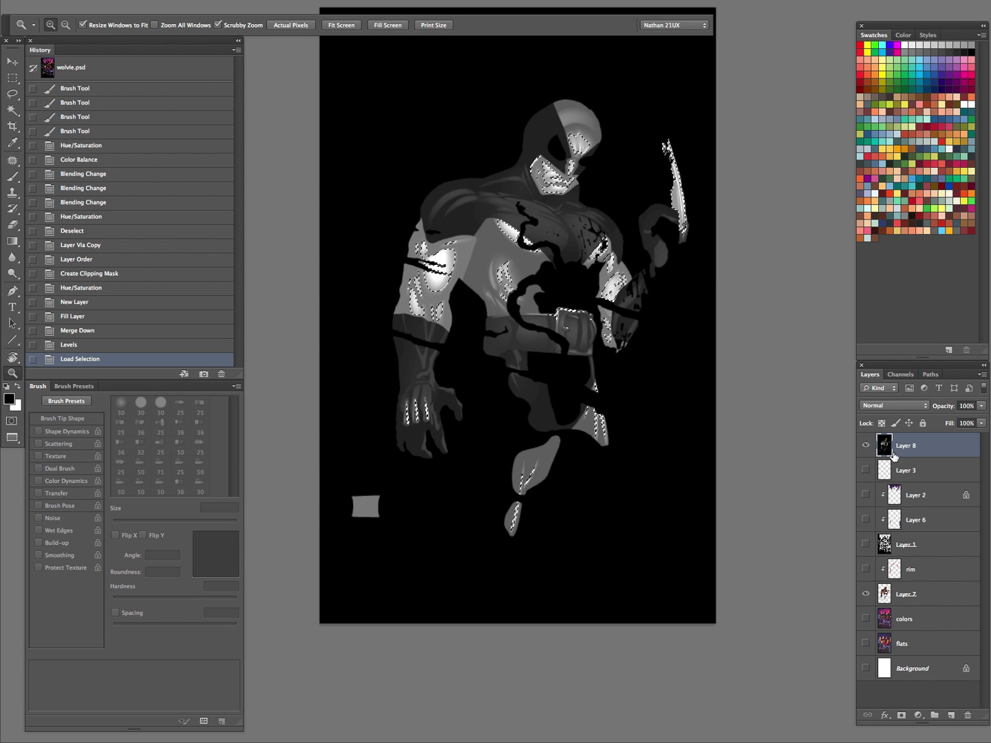
{"action": "left_click", "coordinate": [865, 446]}
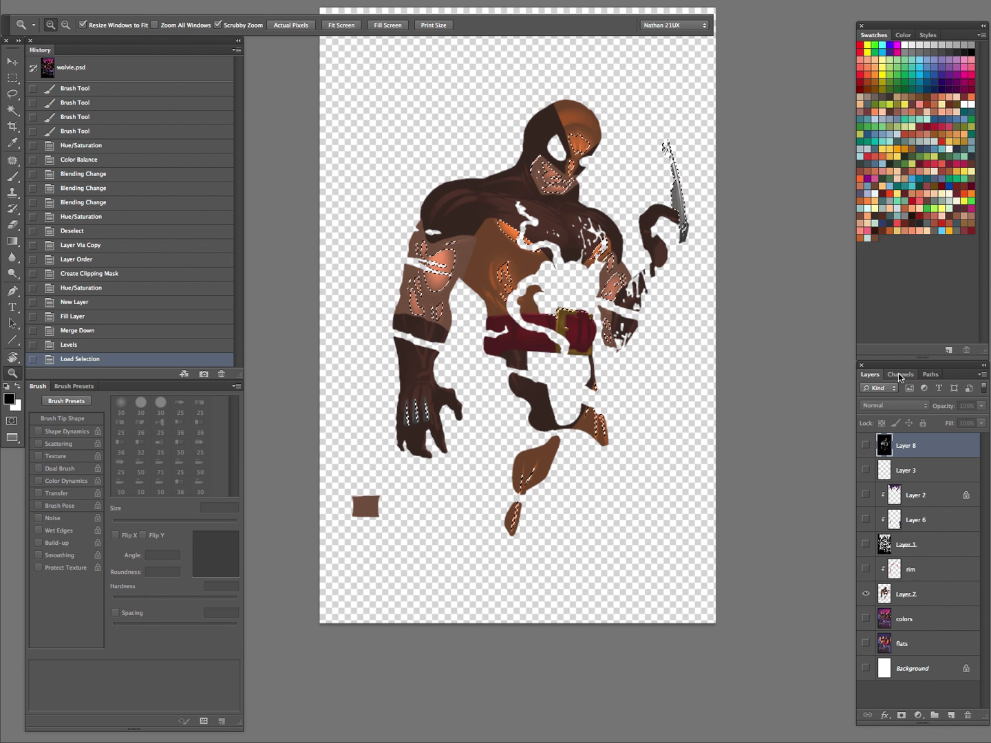
{"action": "left_click_drag", "start_coordinate": [869, 480], "coordinate": [869, 678]}
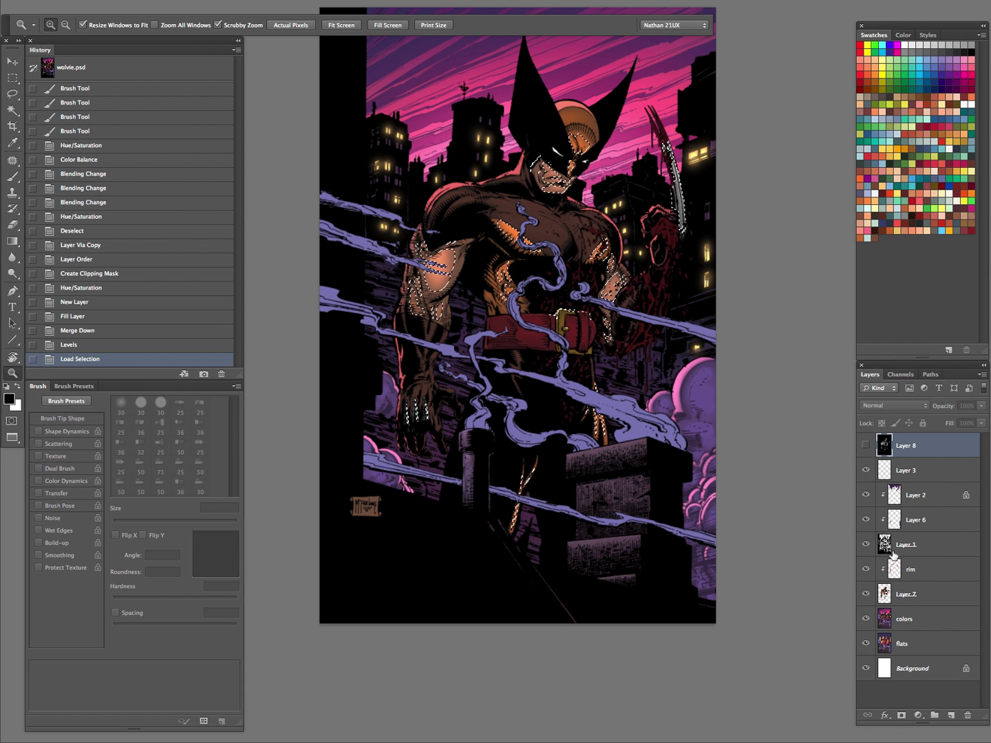
Add a new layer above the rim layer and fill the loaded highlight selection with the dark blue swatch
{"action": "left_click", "coordinate": [904, 596]}
{"action": "left_click", "coordinate": [874, 577]}
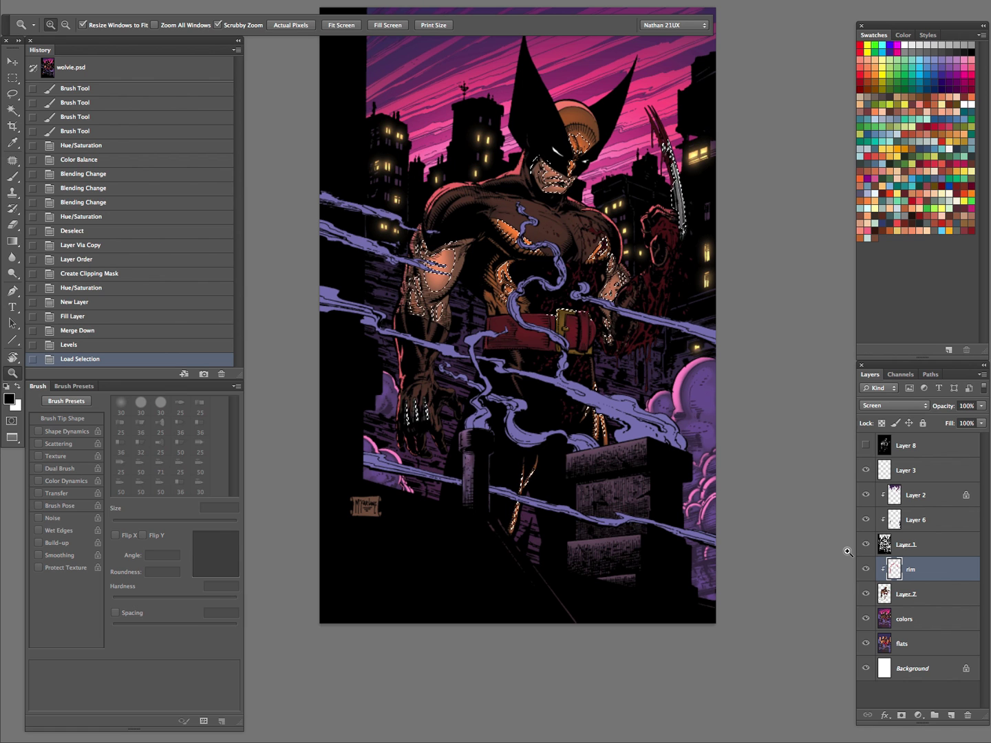
{"action": "left_click", "coordinate": [865, 568]}
{"action": "left_click", "coordinate": [865, 568]}
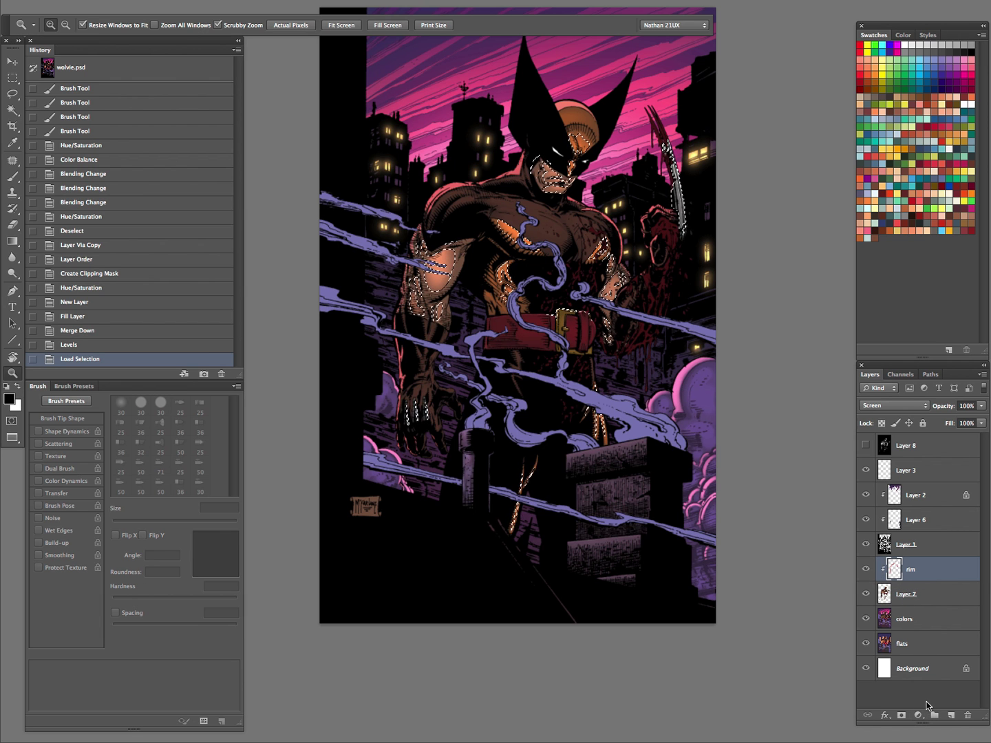
{"action": "key", "text": "ctrl+shift+n"}
{"action": "key", "text": "Return"}
{"action": "left_click", "coordinate": [880, 221]}
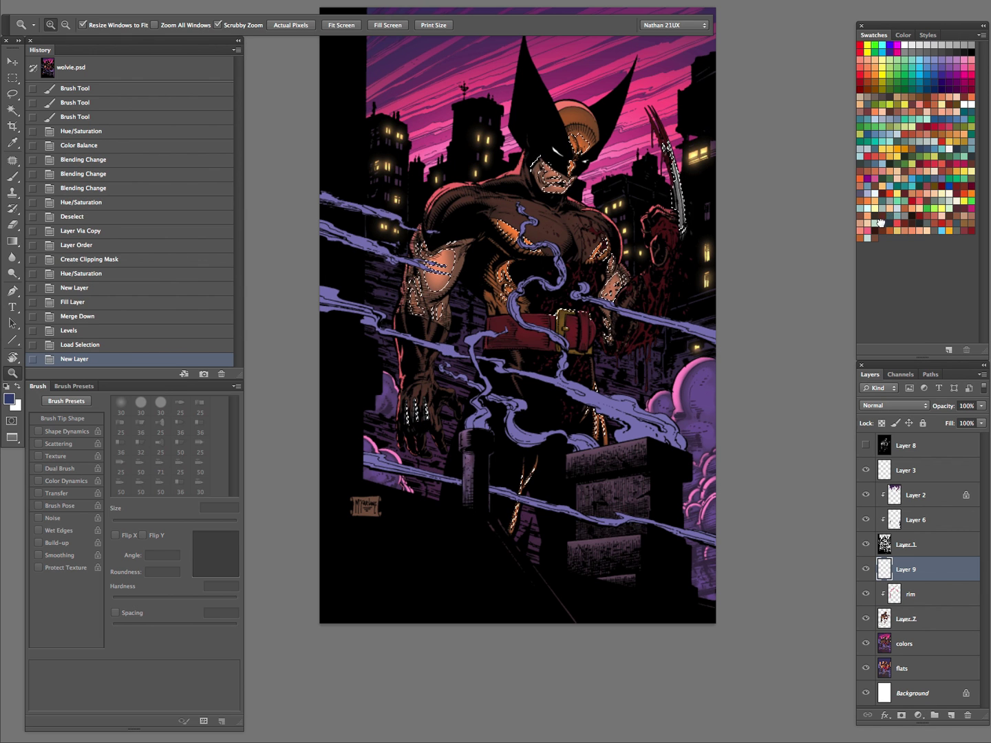
{"action": "key", "text": "alt+BackSpace"}
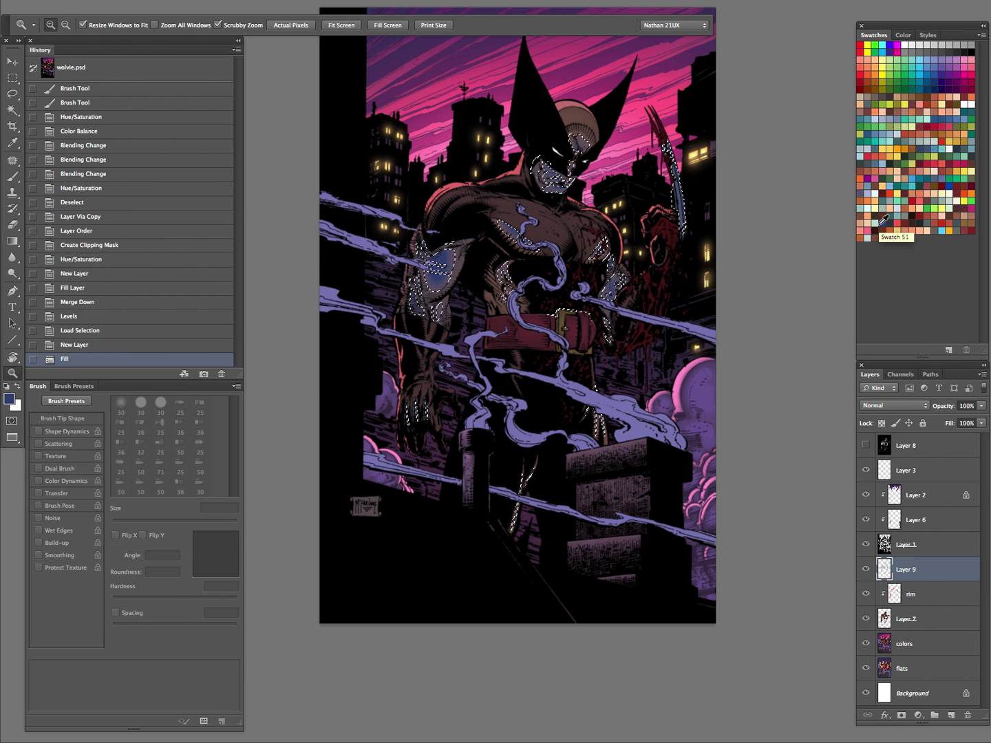
Compare lower opacities for the blue highlight layer and set its opacity to 60%
{"action": "left_click_drag", "start_coordinate": [599, 200], "coordinate": [591, 277]}
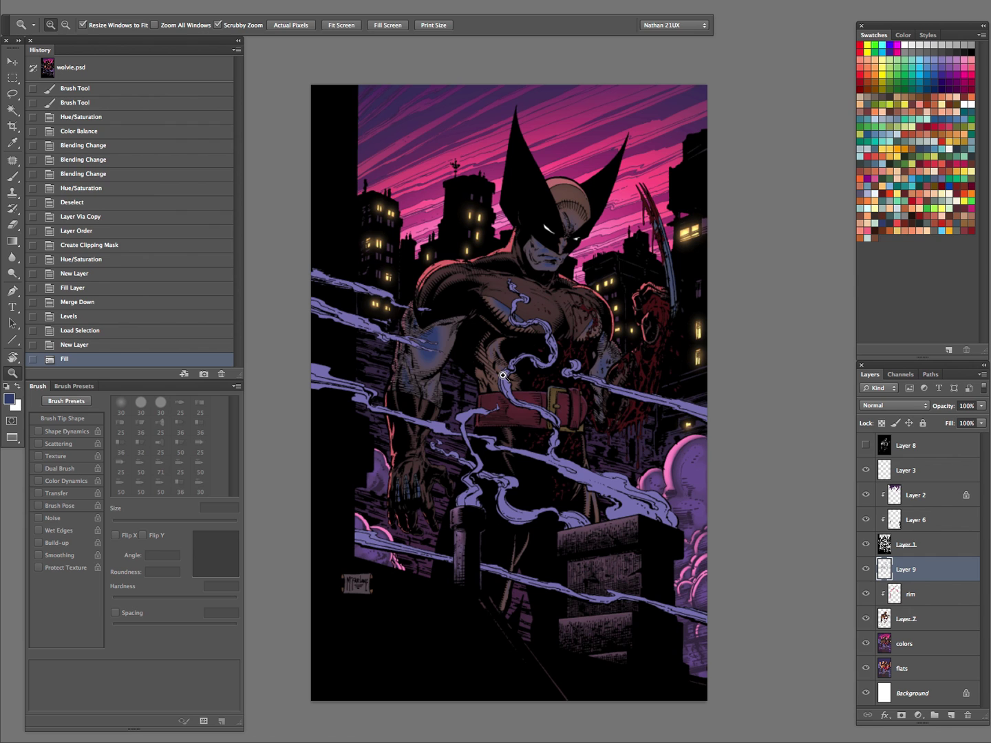
{"action": "key", "text": "h"}
{"action": "key", "text": "5"}
{"action": "key", "text": "3"}
{"action": "key", "text": "5"}
{"action": "key", "text": "6"}
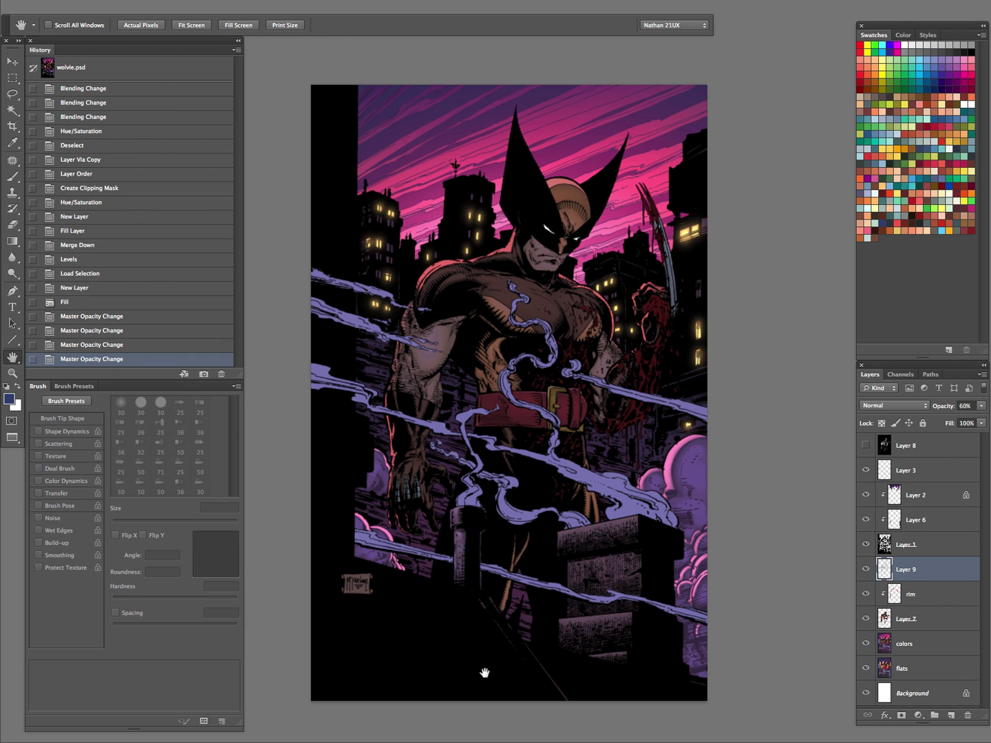
Compare the image with and without the blue highlight layer, and lighten its fill with Hue/Saturation
{"action": "left_click", "coordinate": [865, 569]}
{"action": "left_click", "coordinate": [866, 568]}
{"action": "key", "text": "ctrl+u"}
{"action": "left_click_drag", "start_coordinate": [769, 249], "coordinate": [799, 245]}
{"action": "left_click", "coordinate": [911, 115]}
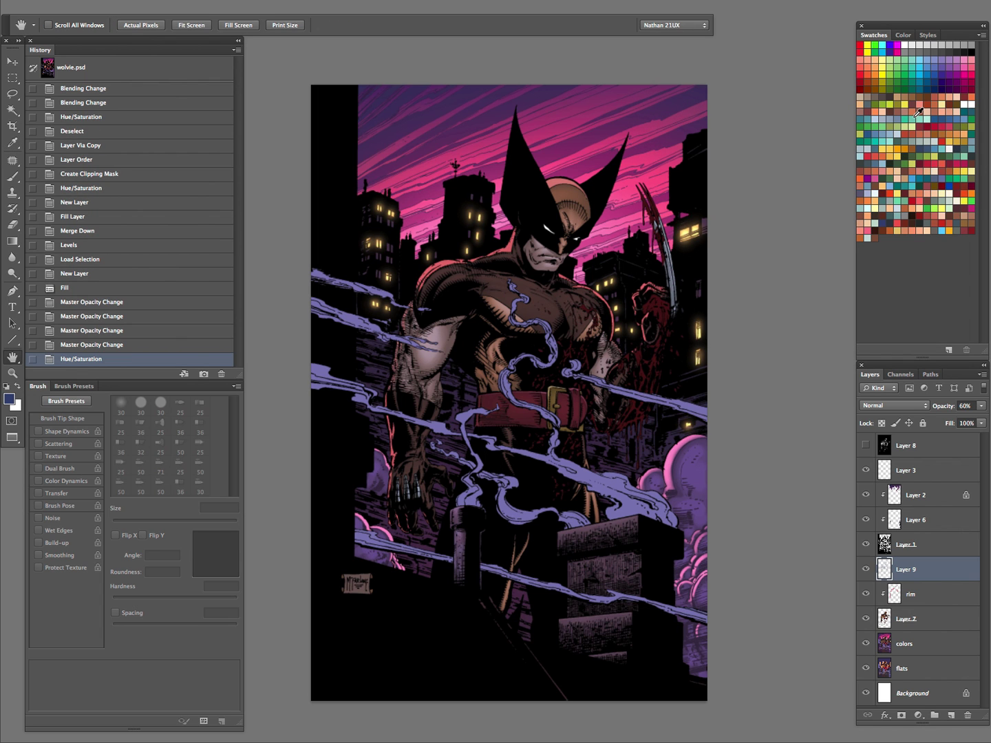
Invert the highlight selection and add a new layer in Multiply mode above Layer 9
{"action": "key", "text": "ctrl+shift+i"}
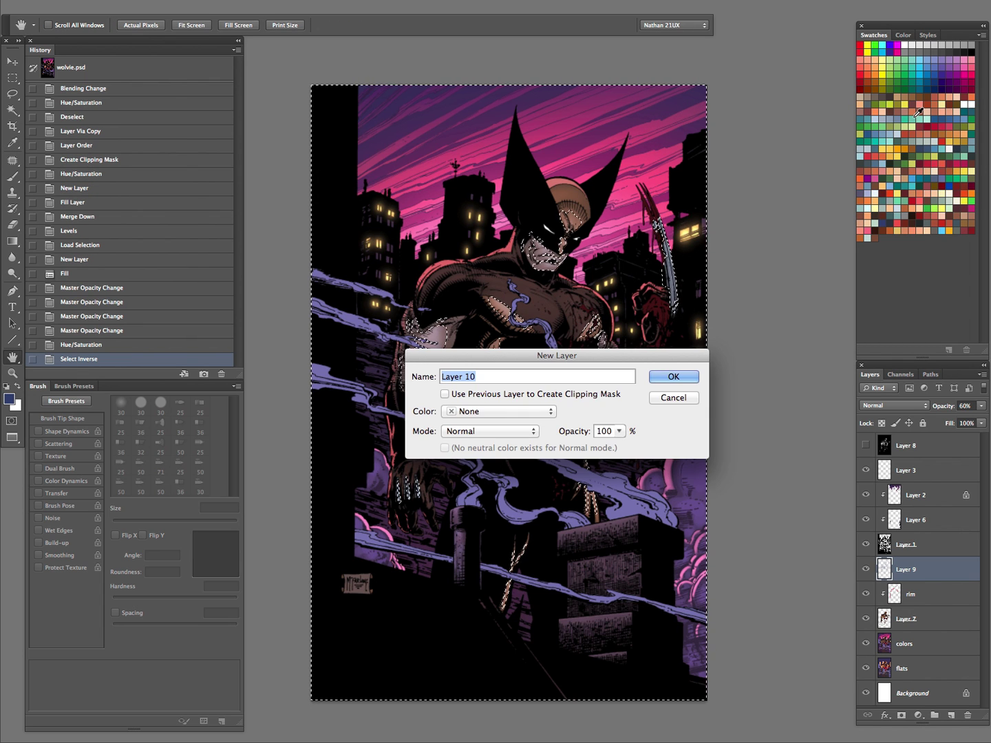
{"action": "left_click", "coordinate": [490, 430]}
{"action": "left_click", "coordinate": [482, 472]}
{"action": "left_click", "coordinate": [661, 375]}
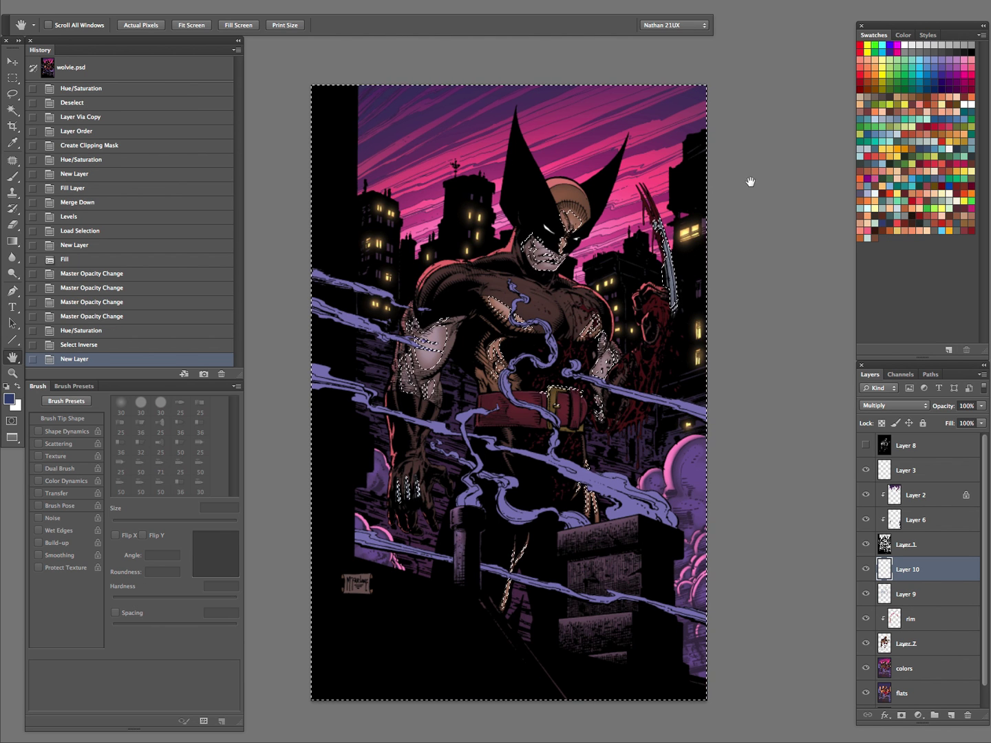
Fill the inverted selection with the dark purple sampled from the upper sky, and deselect
{"action": "key", "text": "i"}
{"action": "left_click", "coordinate": [461, 97]}
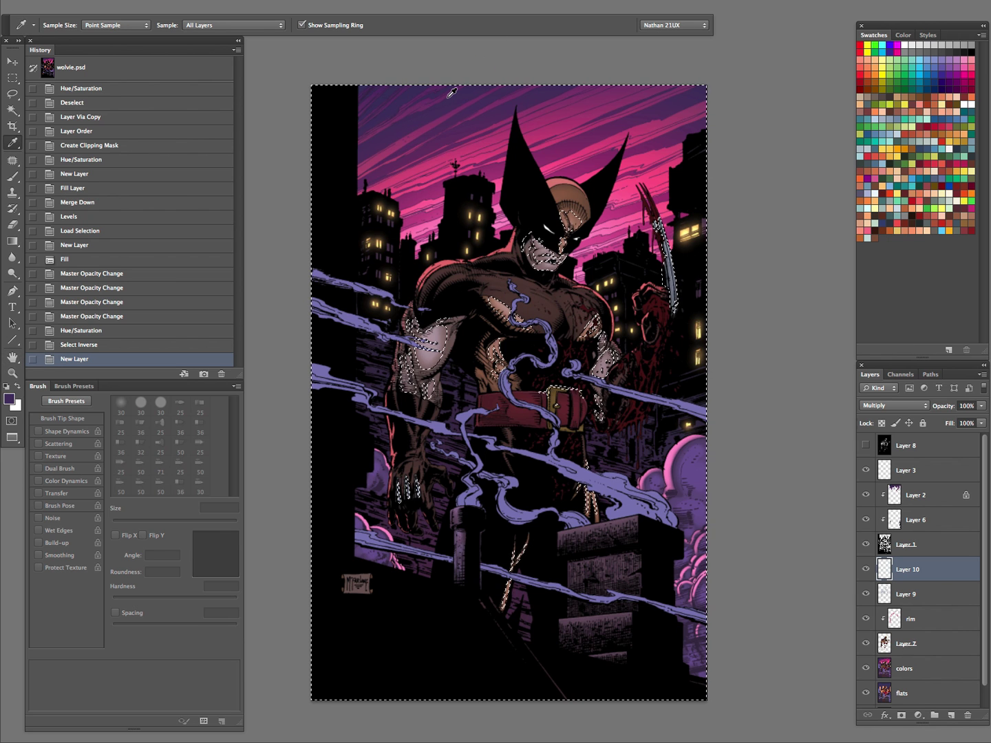
{"action": "key", "text": "alt+BackSpace"}
{"action": "key", "text": "ctrl+d"}
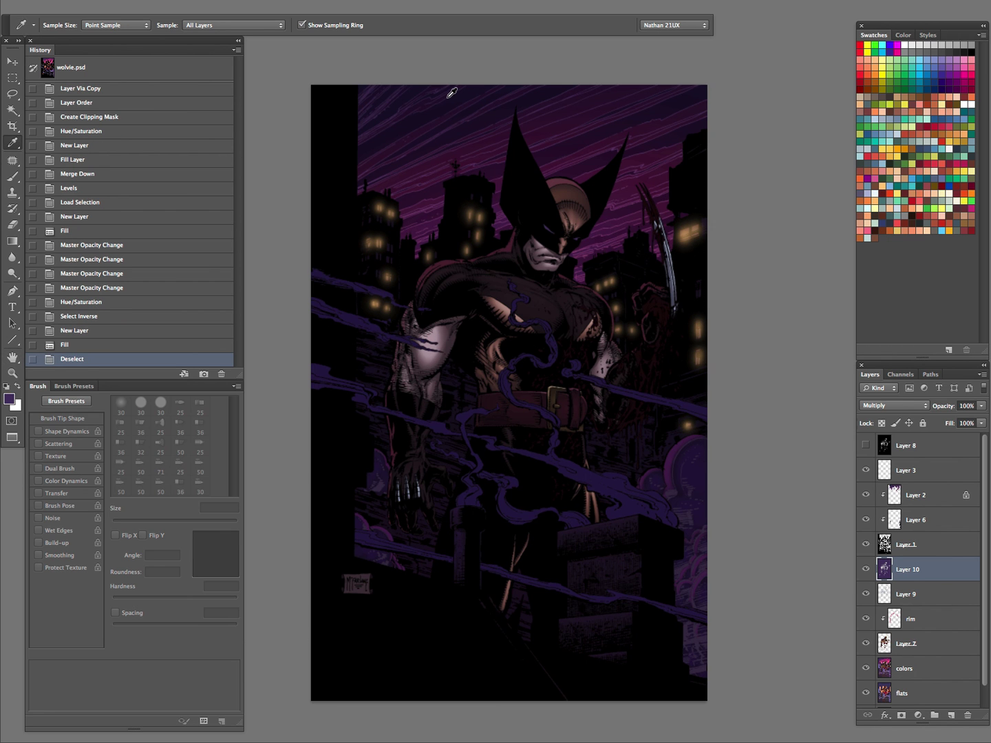
Clear the purple fill outside the character, using the outline loaded from the character layer below the rim layer
{"action": "left_click", "coordinate": [884, 645], "text": "ctrl"}
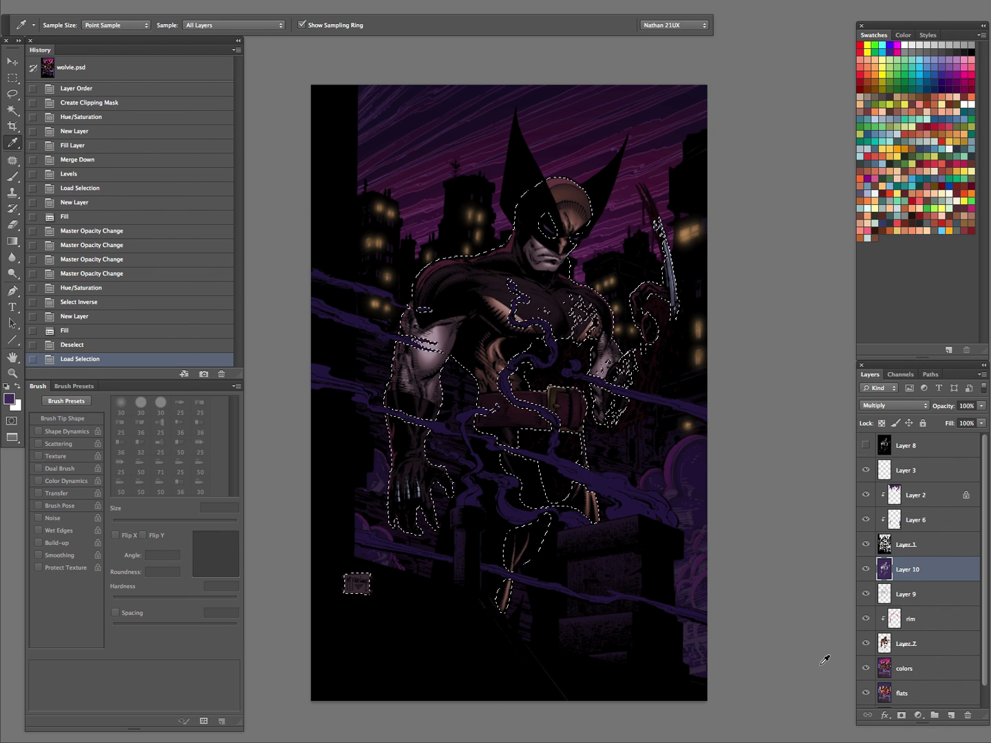
{"action": "key", "text": "ctrl+shift+i"}
{"action": "key", "text": "Delete"}
{"action": "key", "text": "ctrl+d"}
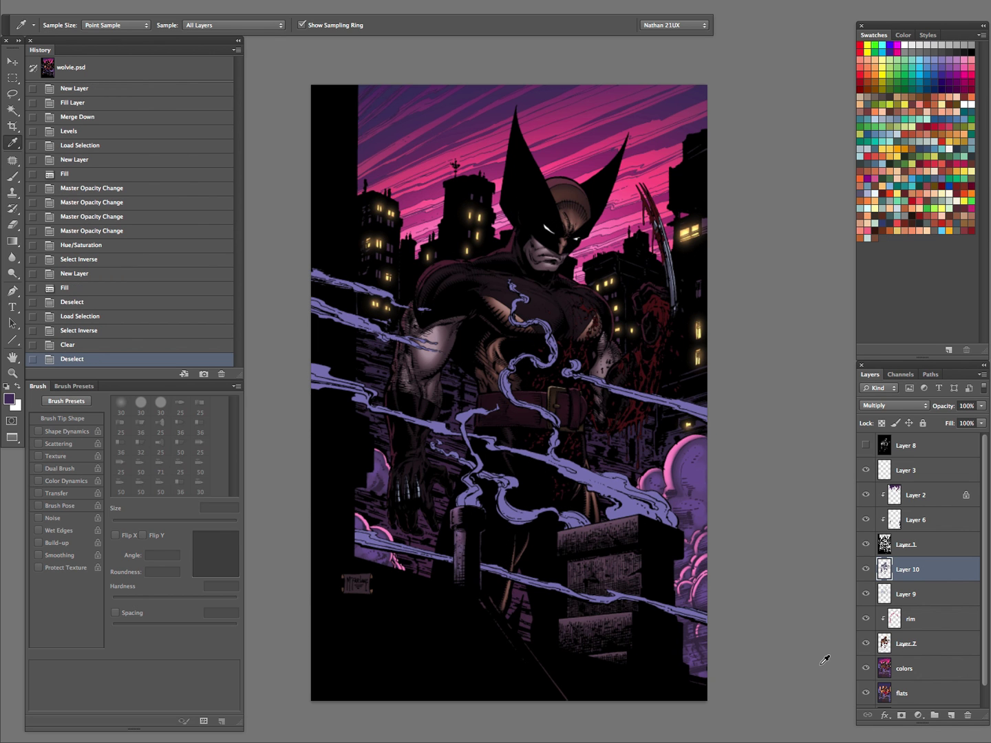
Compare several opacities for the purple Multiply layer and set its opacity to 20%
{"action": "key", "text": "h"}
{"action": "key", "text": "5"}
{"action": "key", "text": "5"}
{"action": "key", "text": "5"}
{"action": "key", "text": "2"}
{"action": "key", "text": "5"}
{"action": "key", "text": "2"}
{"action": "key", "text": "3"}
{"action": "key", "text": "2"}
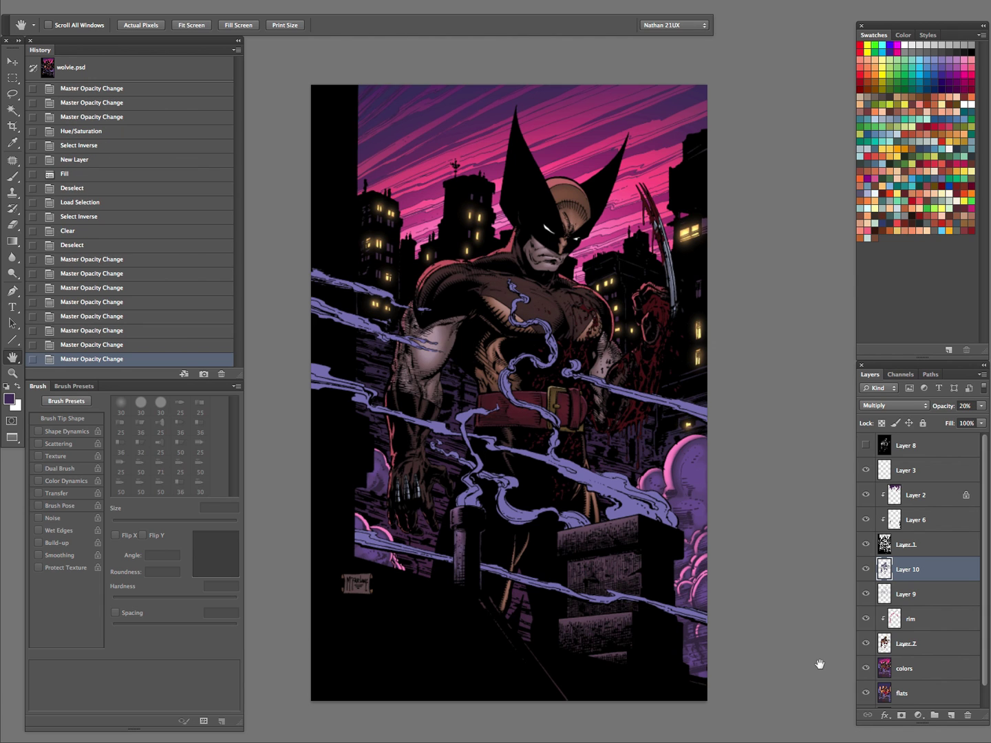
Add a Hue/Saturation adjustment layer above Layer 8 that turns the whole image greyscale
{"action": "left_click", "coordinate": [935, 450]}
{"action": "left_click", "coordinate": [918, 715]}
{"action": "left_click", "coordinate": [919, 727]}
{"action": "left_click", "coordinate": [917, 714]}
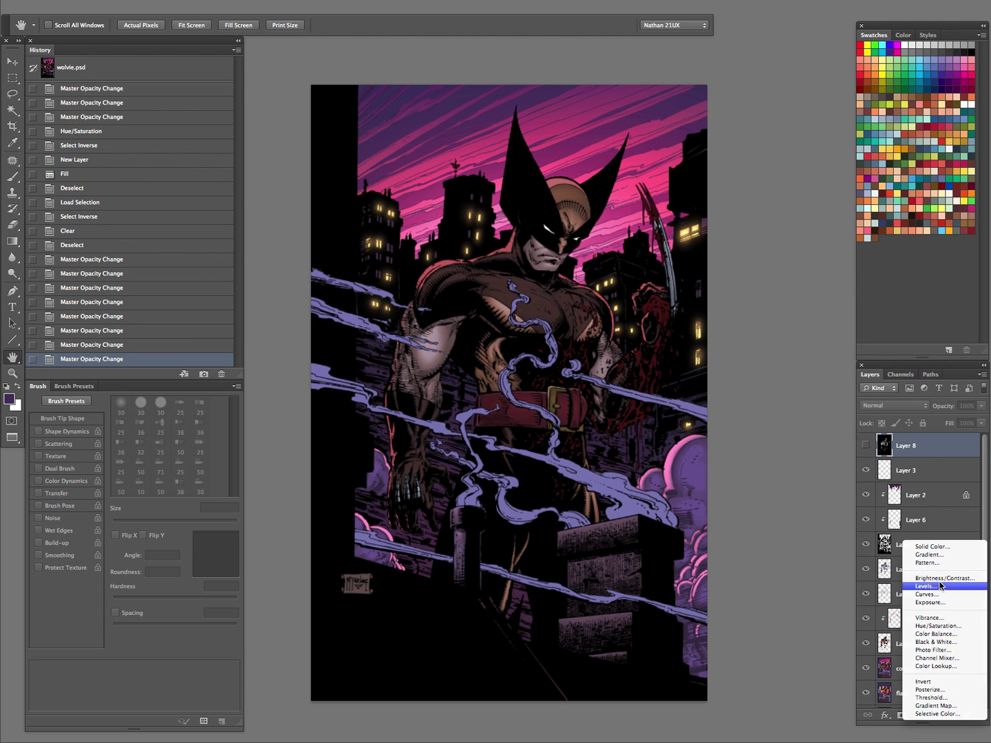
{"action": "left_click", "coordinate": [953, 629]}
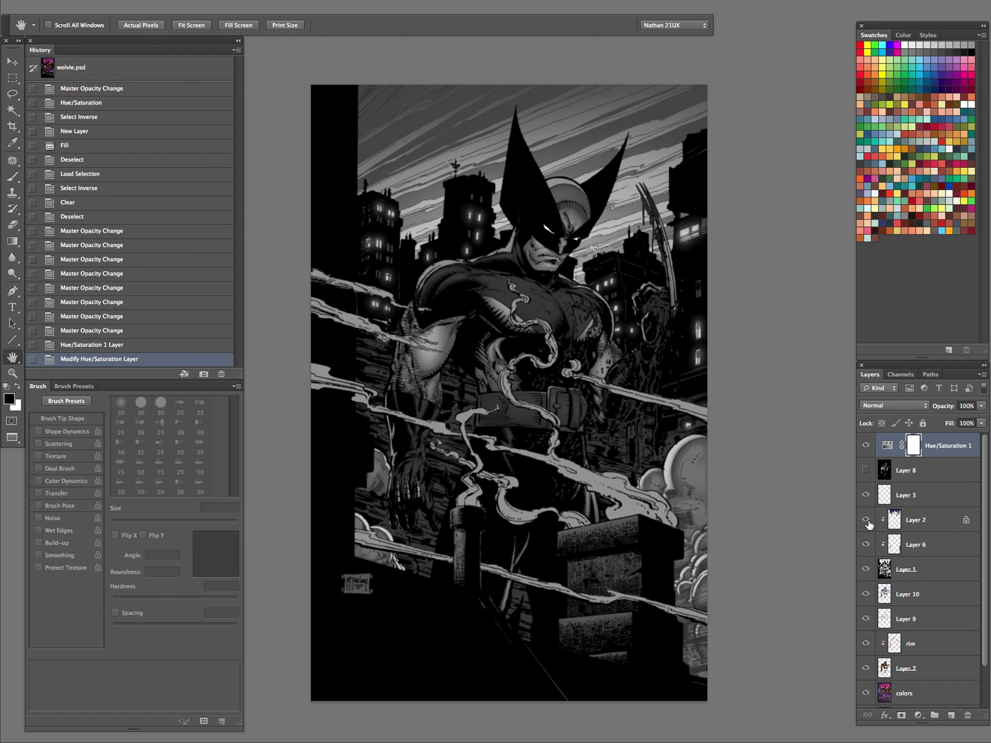
Compare the greyscale image with and without the purple Layer 10, and delete that layer
{"action": "left_click", "coordinate": [866, 595]}
{"action": "left_click", "coordinate": [866, 594]}
{"action": "left_click", "coordinate": [866, 595]}
{"action": "left_click", "coordinate": [865, 594]}
{"action": "left_click", "coordinate": [865, 594]}
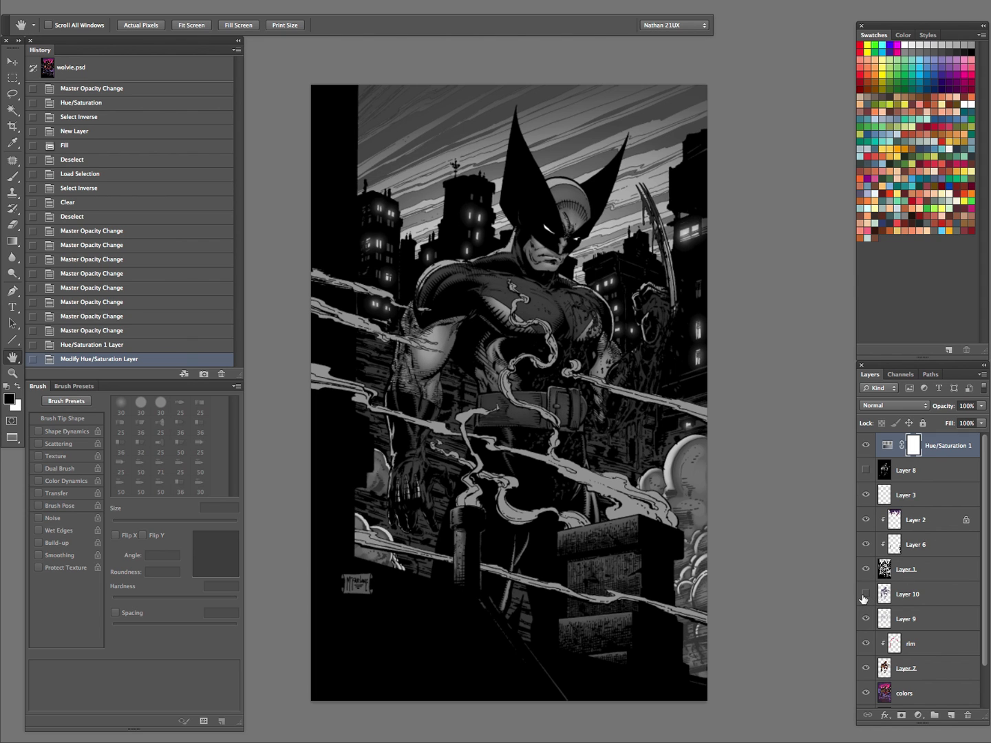
{"action": "left_click", "coordinate": [864, 594]}
{"action": "left_click", "coordinate": [865, 595]}
{"action": "left_click", "coordinate": [865, 594]}
{"action": "left_click", "coordinate": [865, 595]}
{"action": "left_click_drag", "start_coordinate": [923, 610], "coordinate": [967, 713]}
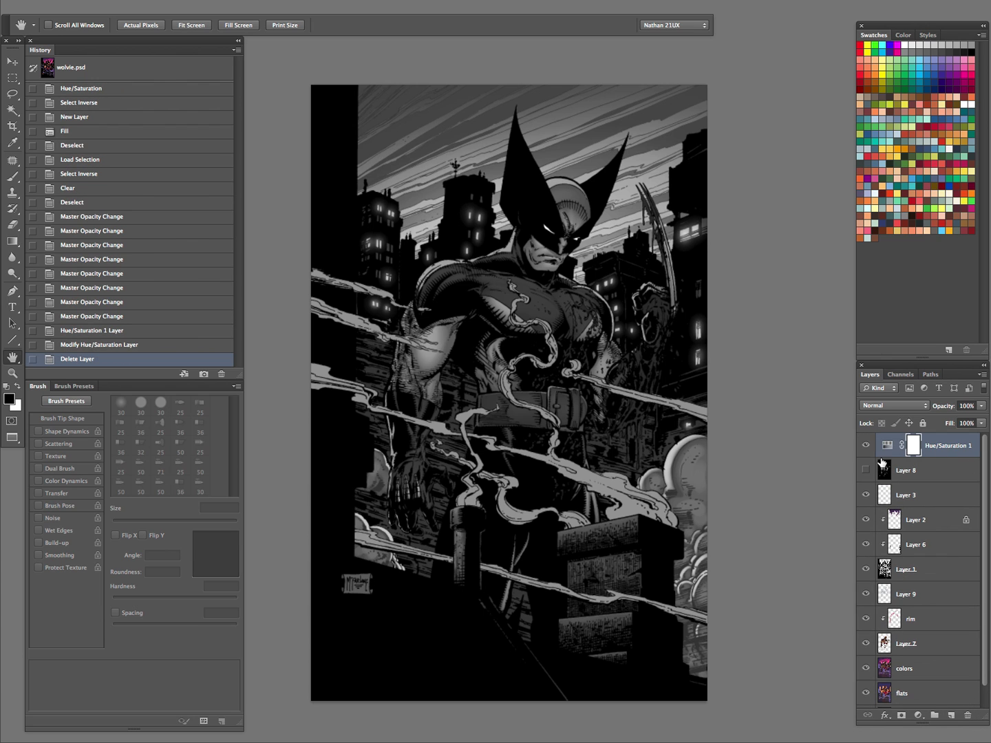
Hide the Hue/Saturation adjustment layer and lock the transparent pixels of Layer 9
{"action": "left_click", "coordinate": [866, 447]}
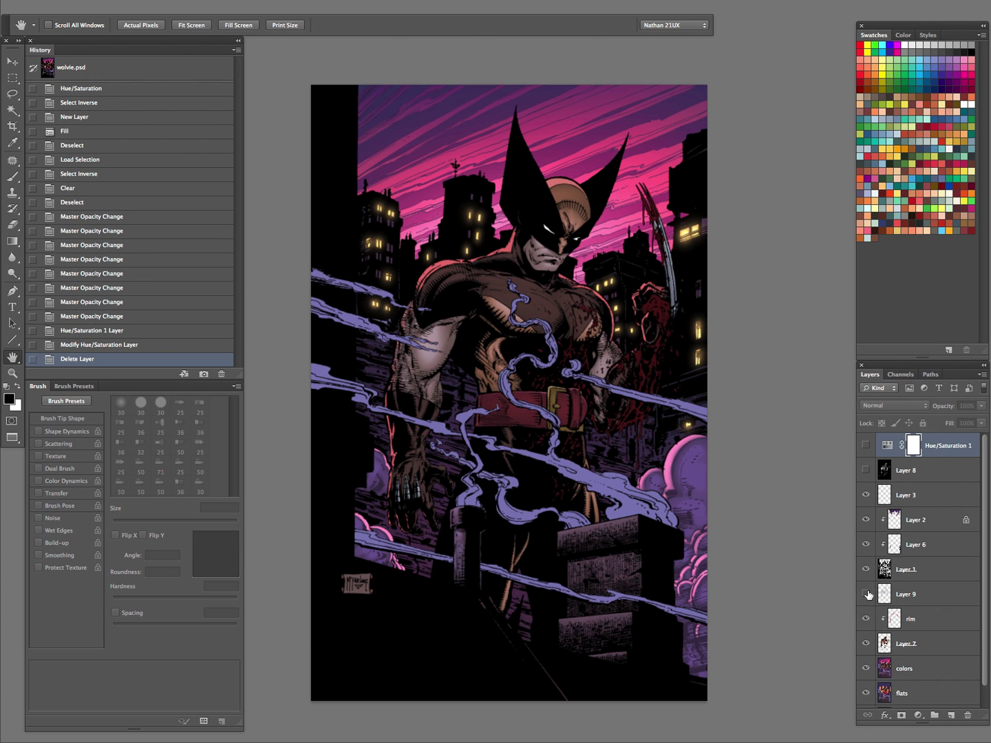
{"action": "left_click", "coordinate": [908, 595]}
{"action": "left_click", "coordinate": [881, 424]}
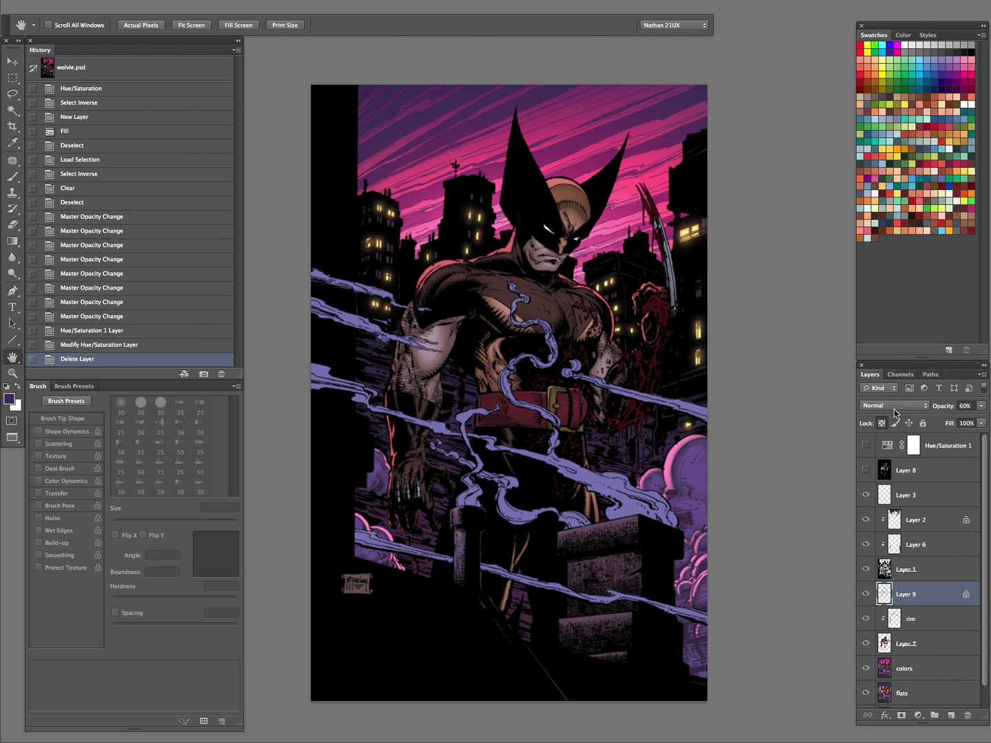
Shift the highlights on Layer 9 to a yellow-green tint with Hue/Saturation, and compare it with the previous colour
{"action": "key", "text": "ctrl+u"}
{"action": "left_click_drag", "start_coordinate": [770, 181], "coordinate": [723, 176]}
{"action": "left_click", "coordinate": [910, 116]}
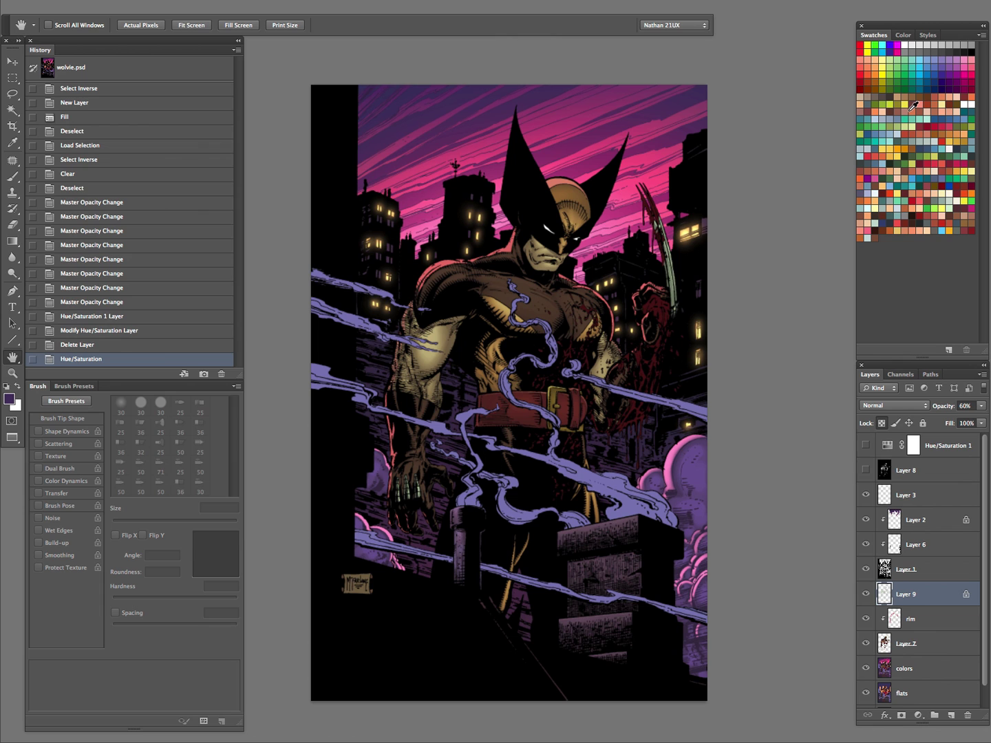
{"action": "key", "text": "super+z"}
{"action": "key", "text": "super+z"}
{"action": "key", "text": "super+z"}
{"action": "key", "text": "super+z"}
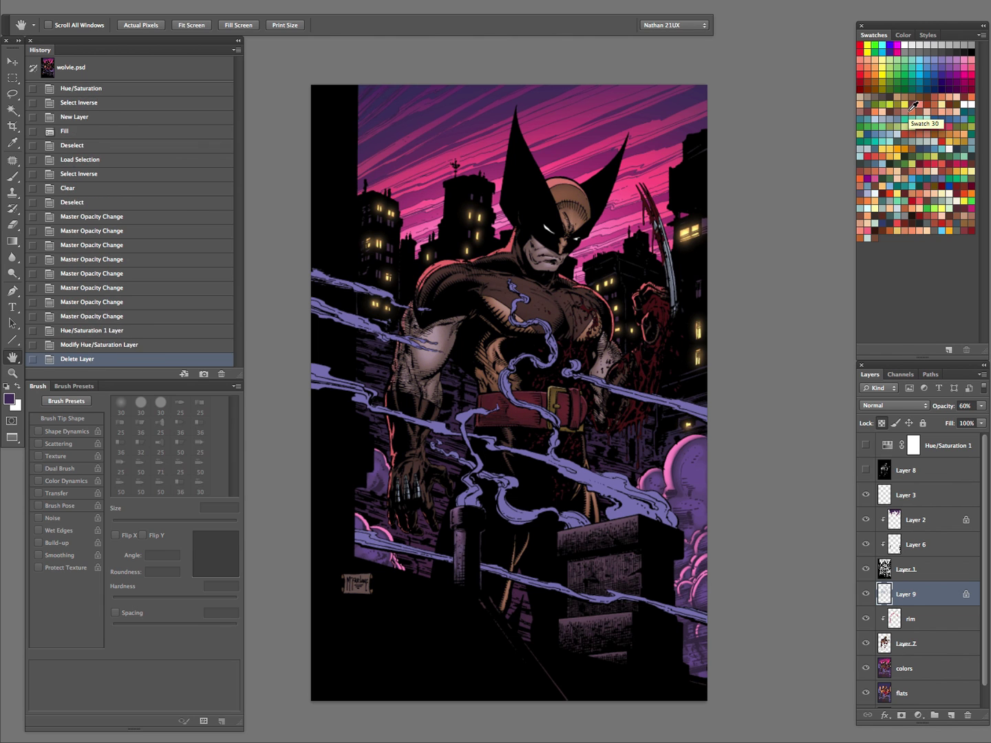
Show the greyscale adjustment layer and compare the values before and after the hue shift
{"action": "key", "text": "z"}
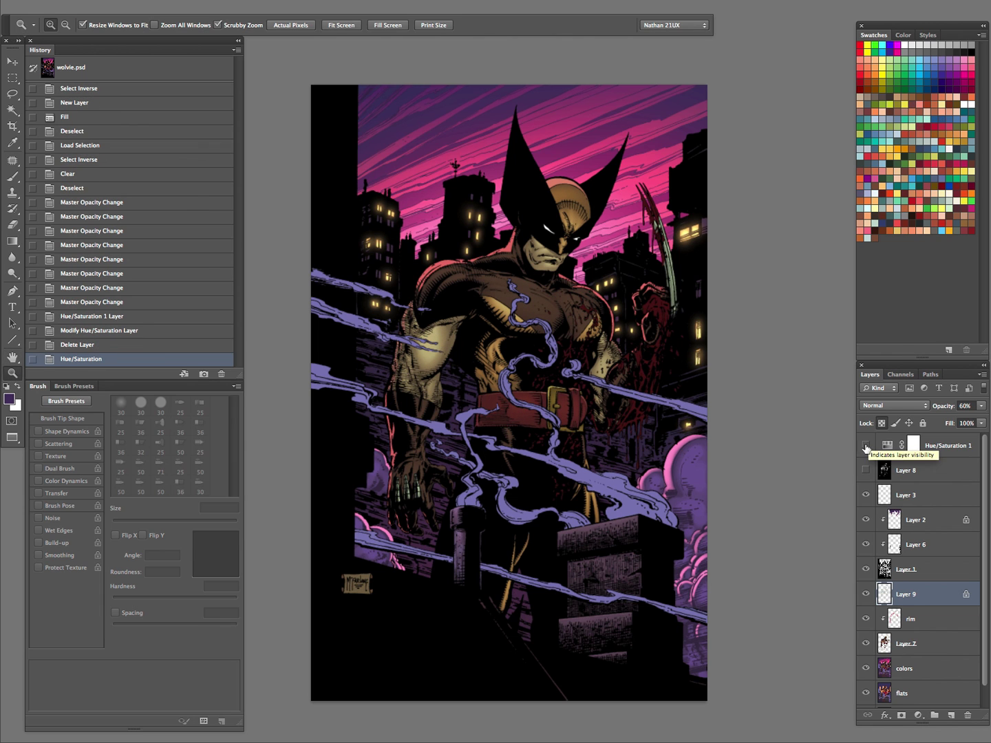
{"action": "left_click", "coordinate": [866, 445]}
{"action": "left_click", "coordinate": [656, 488], "text": "alt"}
{"action": "key", "text": "ctrl+z"}
{"action": "key", "text": "ctrl+z"}
{"action": "key", "text": "ctrl+z"}
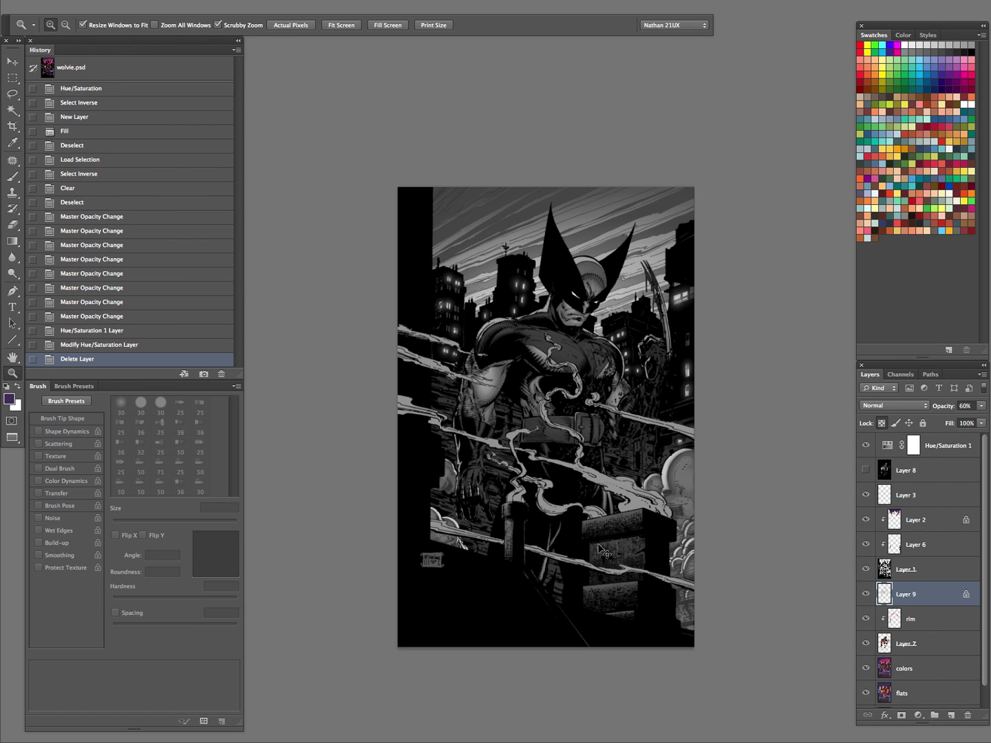
{"action": "key", "text": "ctrl+z"}
{"action": "key", "text": "ctrl+z"}
{"action": "key", "text": "ctrl+z"}
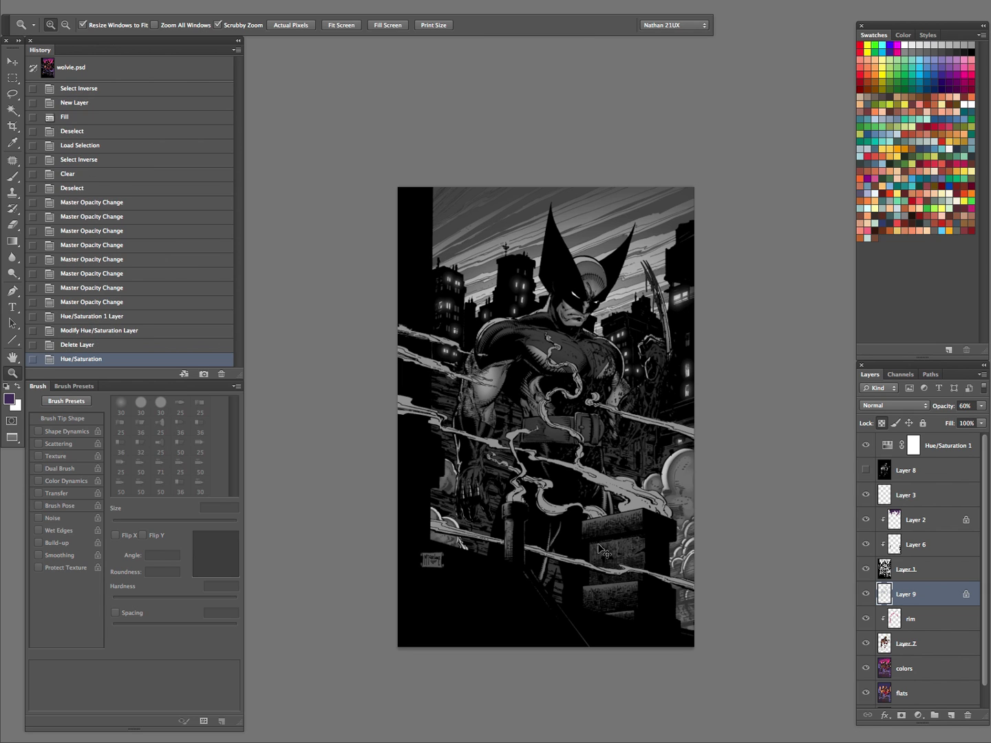
{"action": "key", "text": "ctrl+z"}
{"action": "key", "text": "ctrl+z"}
Fill Layer 9 with the mint green swatch, check it in greyscale, and compare it in colour with the previous tint
{"action": "left_click", "coordinate": [865, 445]}
{"action": "left_click", "coordinate": [893, 206]}
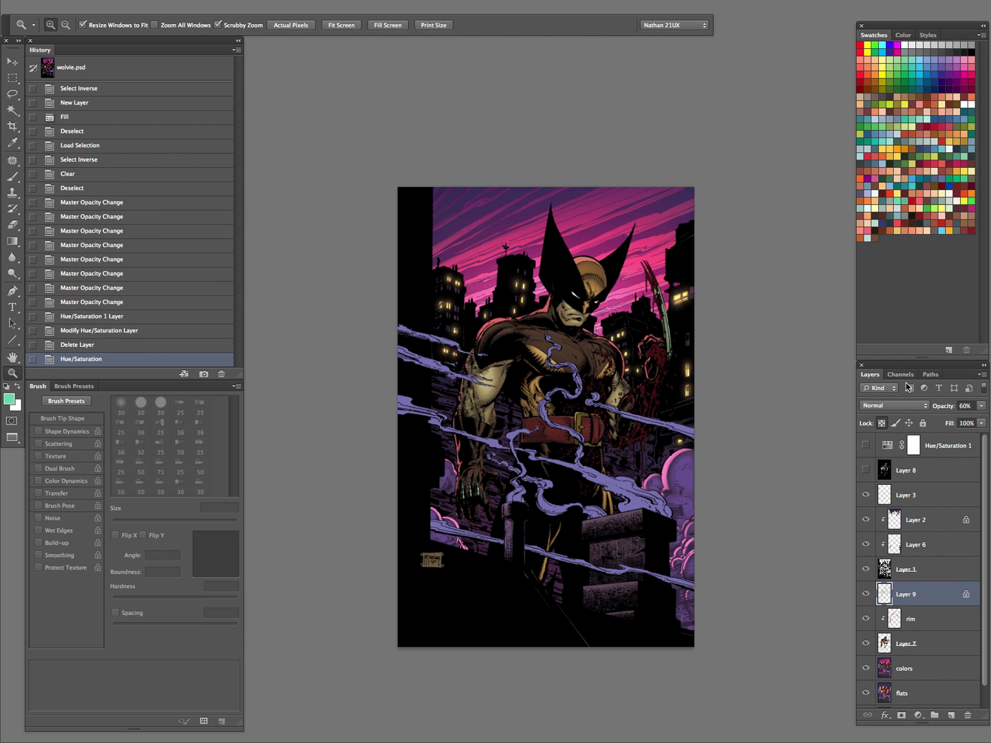
{"action": "left_click", "coordinate": [864, 445]}
{"action": "key", "text": "alt+BackSpace"}
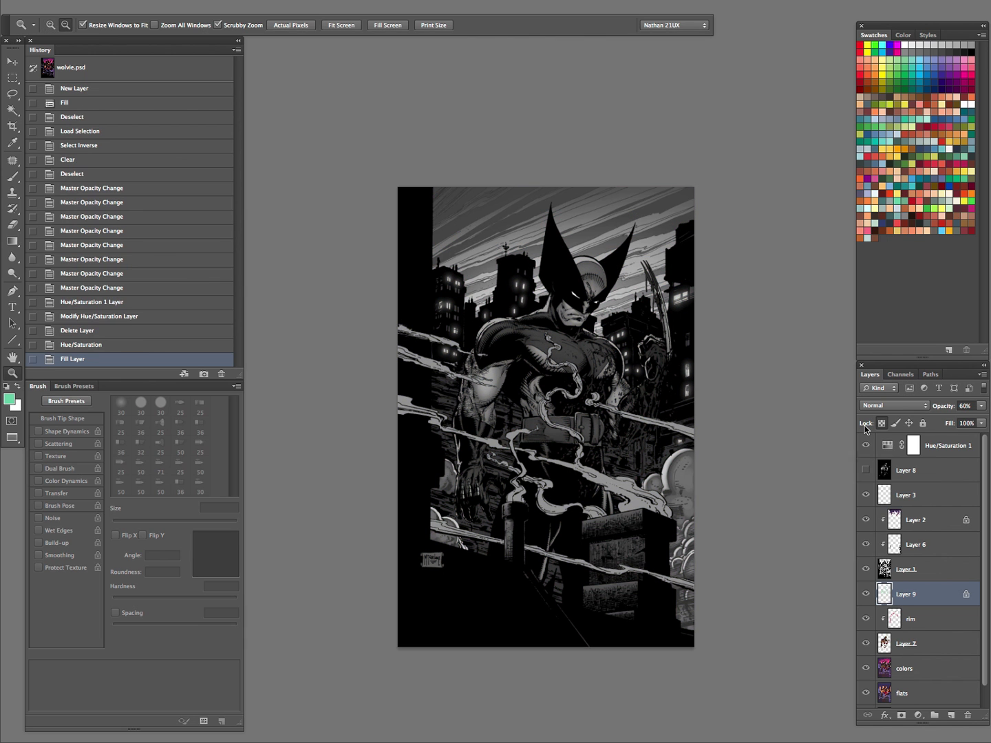
{"action": "left_click", "coordinate": [866, 446]}
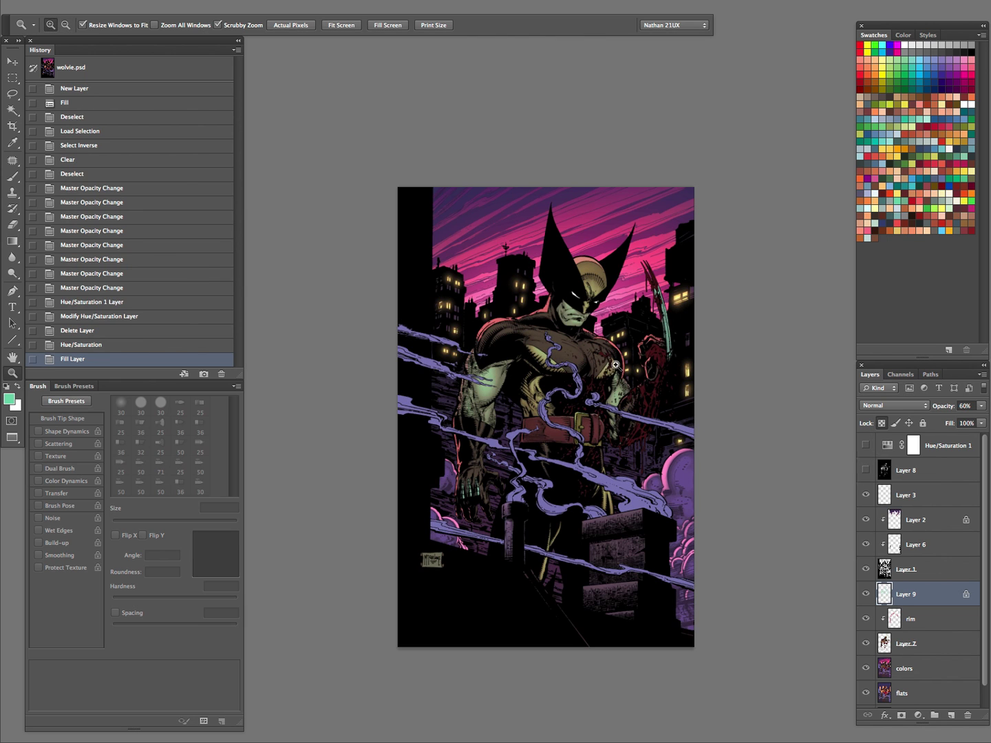
{"action": "left_click_drag", "start_coordinate": [616, 366], "coordinate": [631, 366]}
{"action": "left_click_drag", "start_coordinate": [640, 467], "coordinate": [587, 493]}
{"action": "key", "text": "ctrl+z"}
{"action": "key", "text": "ctrl+z"}
{"action": "key", "text": "ctrl+z"}
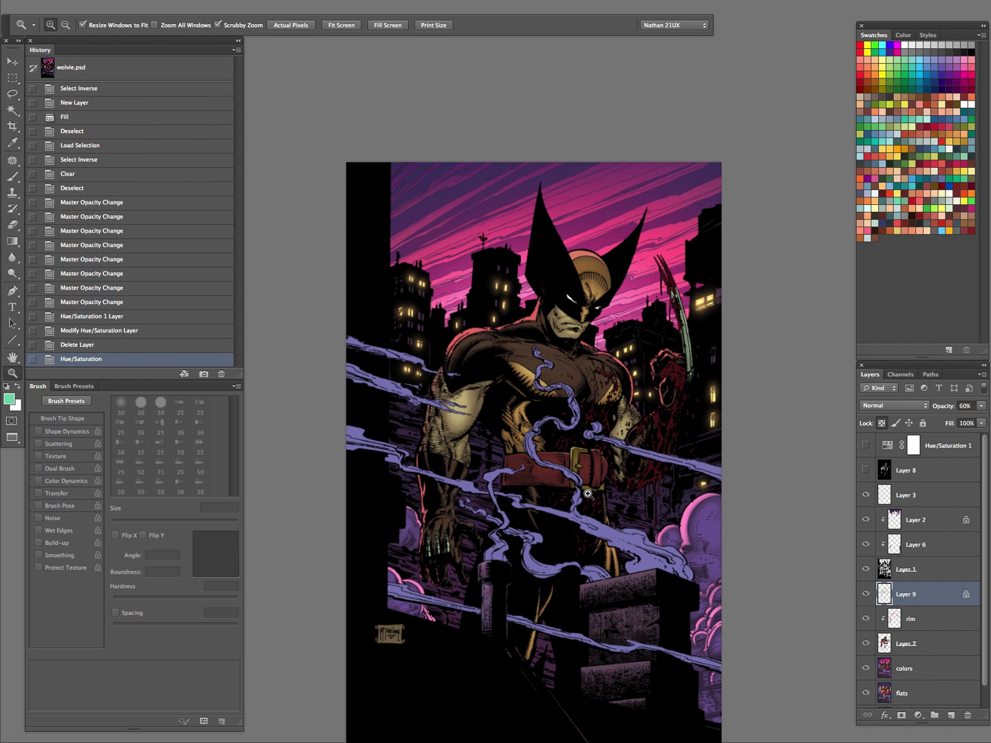
Revert to the history state before the hue shift and fill Layer 9 with mint green again
{"action": "left_click", "coordinate": [124, 344]}
{"action": "left_click", "coordinate": [888, 602]}
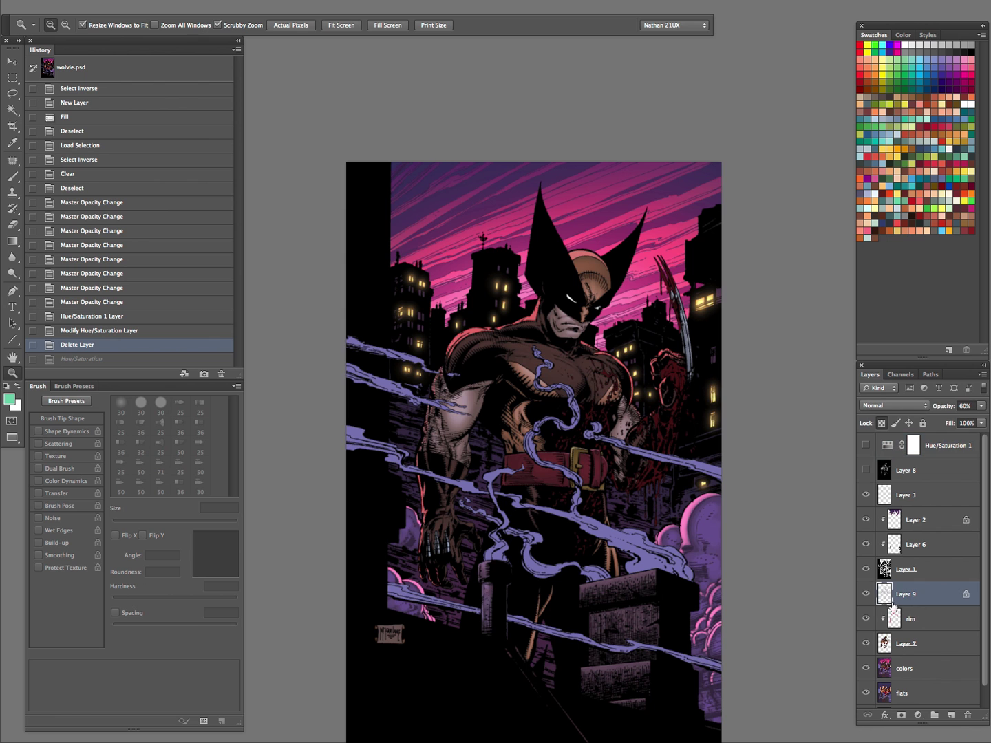
{"action": "key", "text": "alt+BackSpace"}
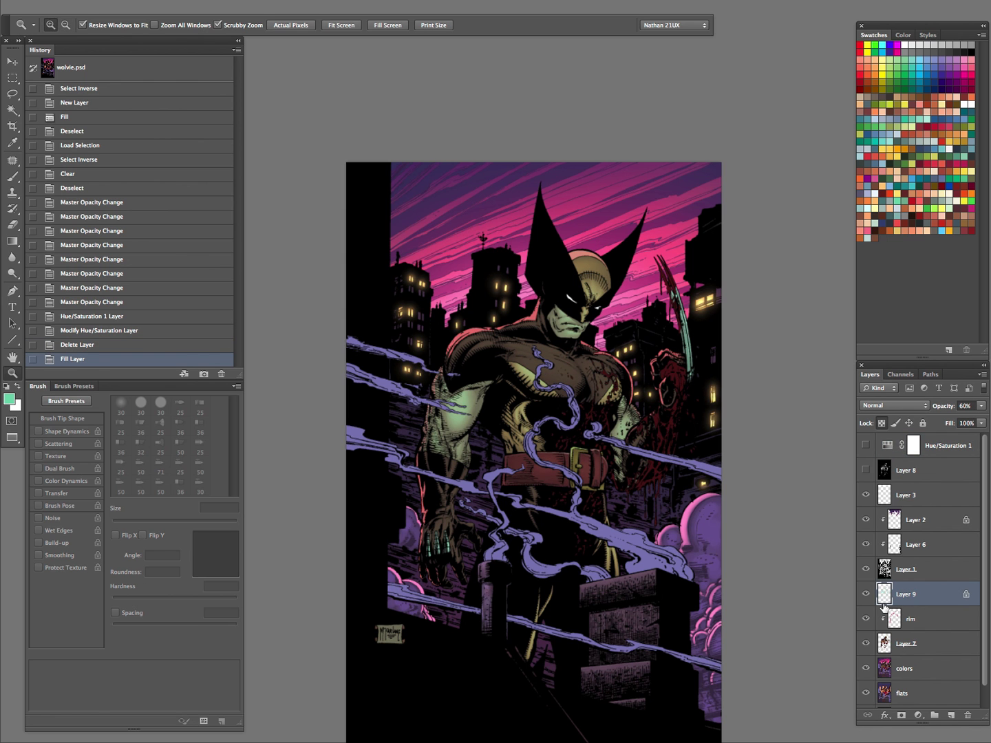
{"action": "left_click", "coordinate": [609, 447]}
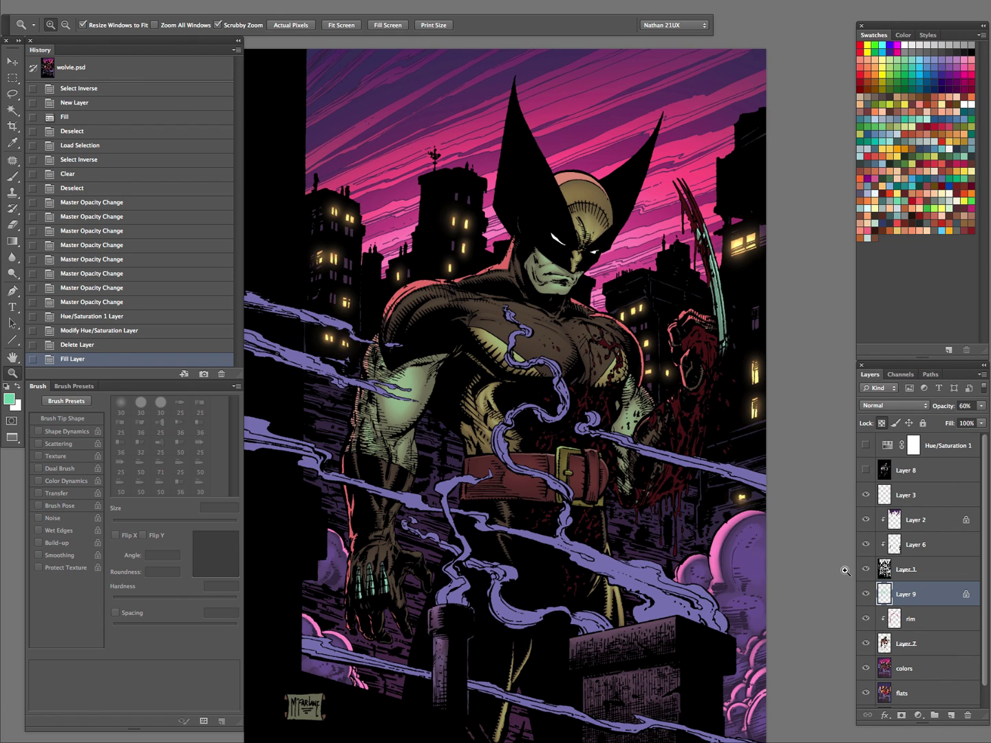
Set Layer 9's opacity to 100% and compare it with the previous opacity
{"action": "key", "text": "h"}
{"action": "key", "text": "0"}
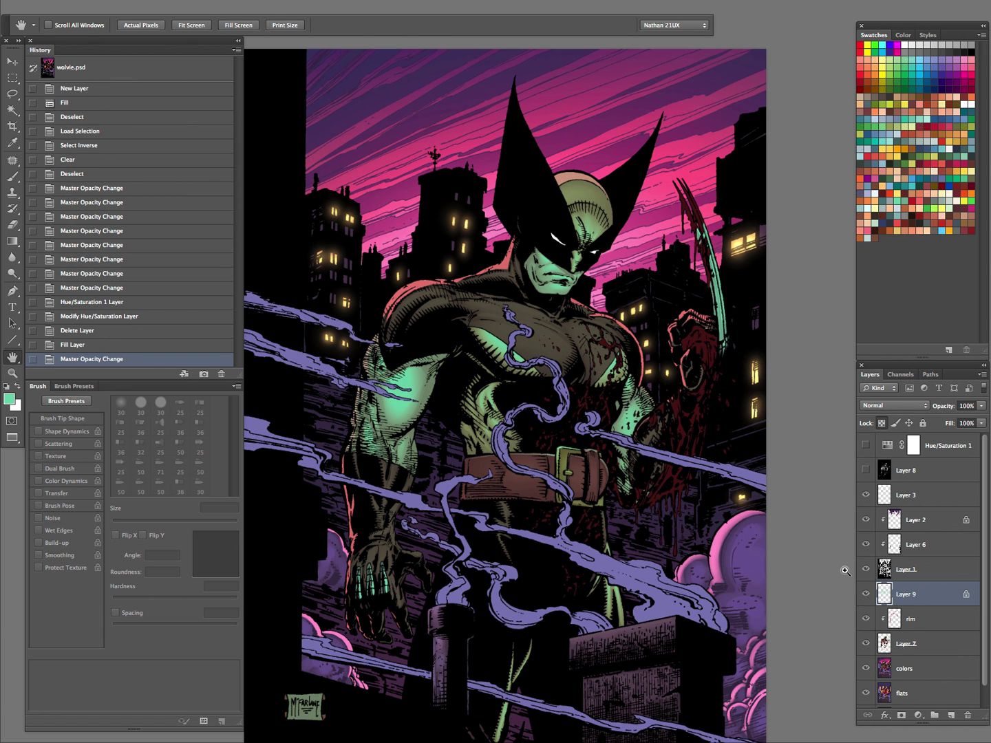
{"action": "key", "text": "super+z"}
{"action": "key", "text": "super+z"}
Set Layer 9's blending mode to Overlay and check the result in greyscale and in colour
{"action": "left_click", "coordinate": [892, 406]}
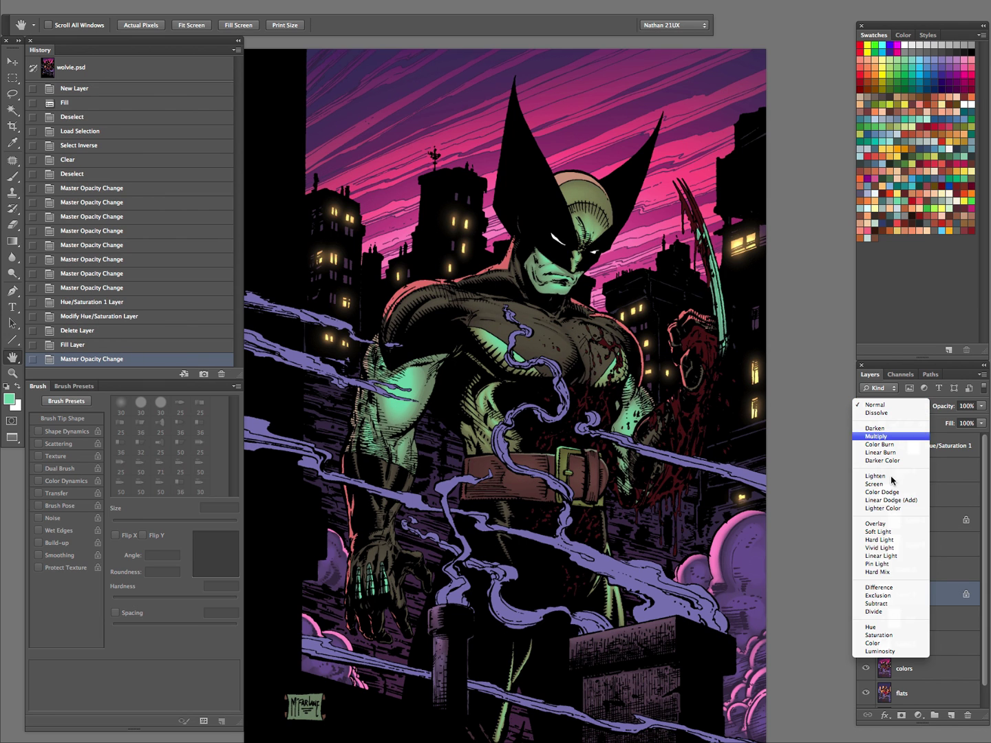
{"action": "left_click", "coordinate": [884, 524]}
{"action": "key", "text": "z"}
{"action": "left_click", "coordinate": [575, 543], "text": "alt"}
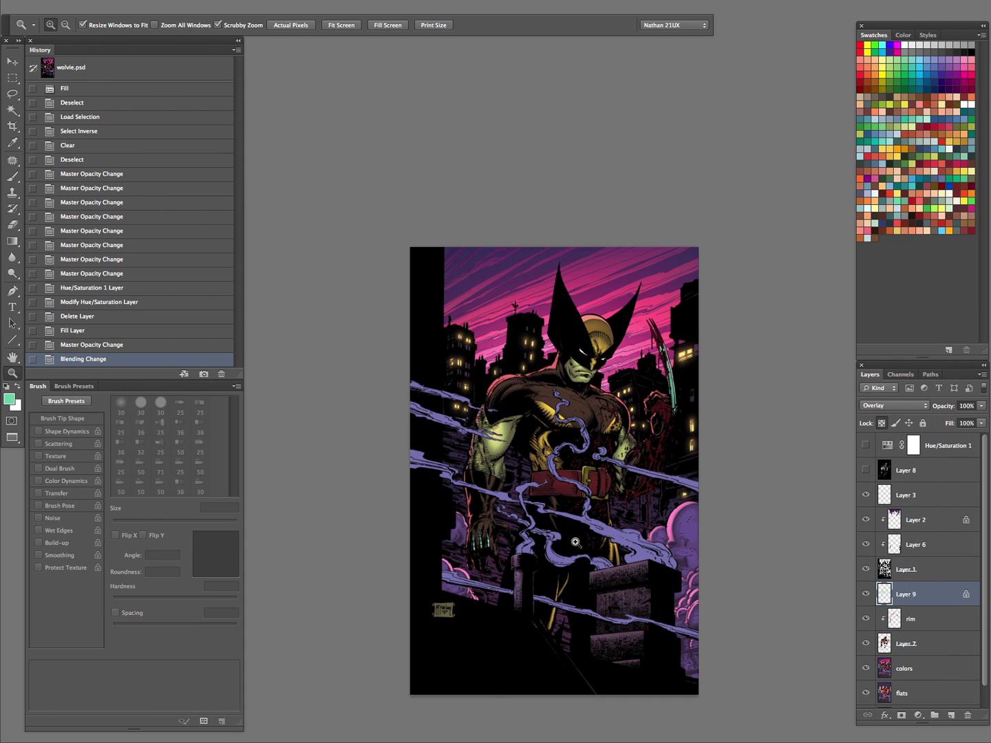
{"action": "left_click", "coordinate": [866, 445]}
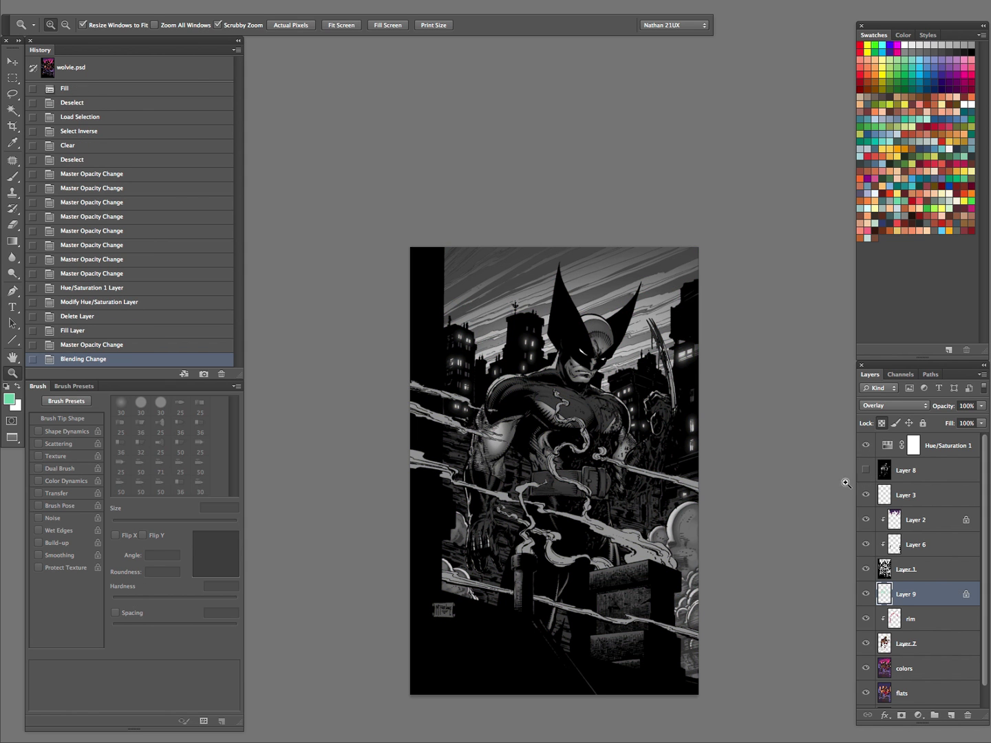
{"action": "left_click", "coordinate": [865, 445]}
{"action": "left_click_drag", "start_coordinate": [621, 481], "coordinate": [657, 493]}
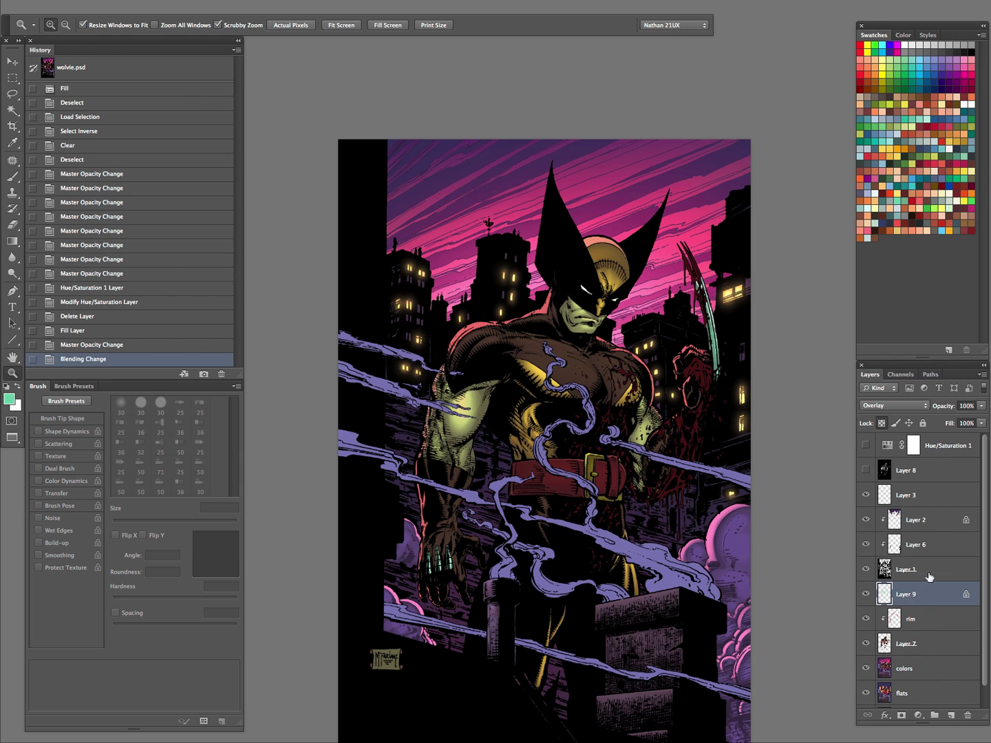
Compare the image with and without Layer 9, and fill the layer with a pale grey-green swatch
{"action": "left_click", "coordinate": [866, 593]}
{"action": "left_click", "coordinate": [866, 593]}
{"action": "left_click", "coordinate": [878, 218]}
{"action": "key", "text": "alt+BackSpace"}
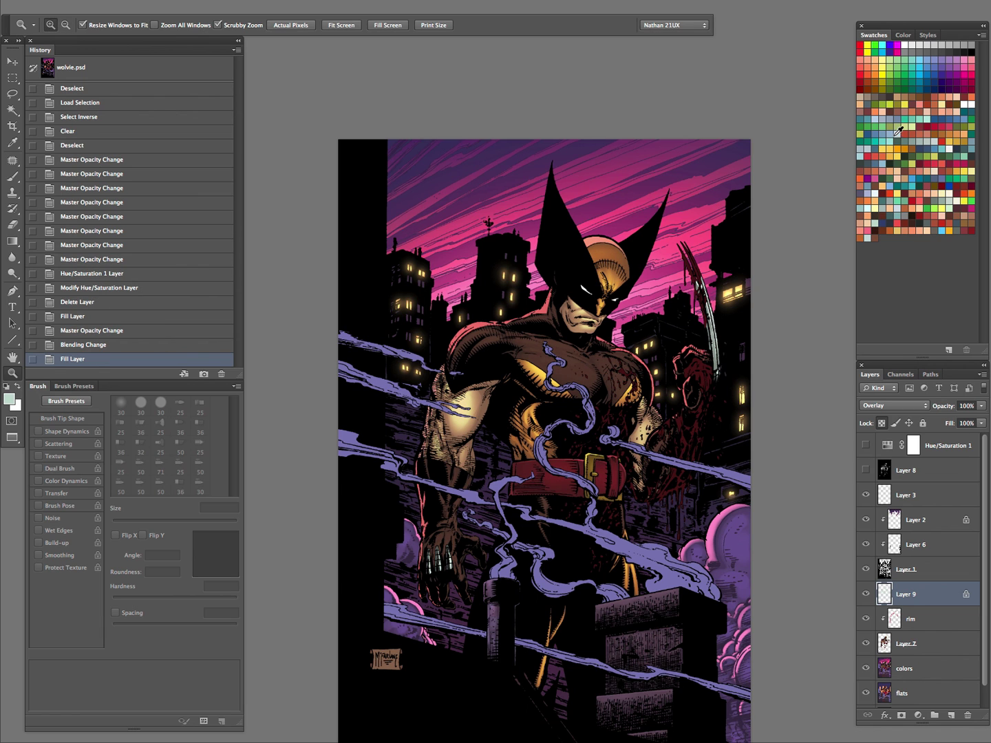
Fill Layer 9 with a medium blue swatch and check its effect on the values in greyscale
{"action": "left_click", "coordinate": [875, 133]}
{"action": "key", "text": "alt+BackSpace"}
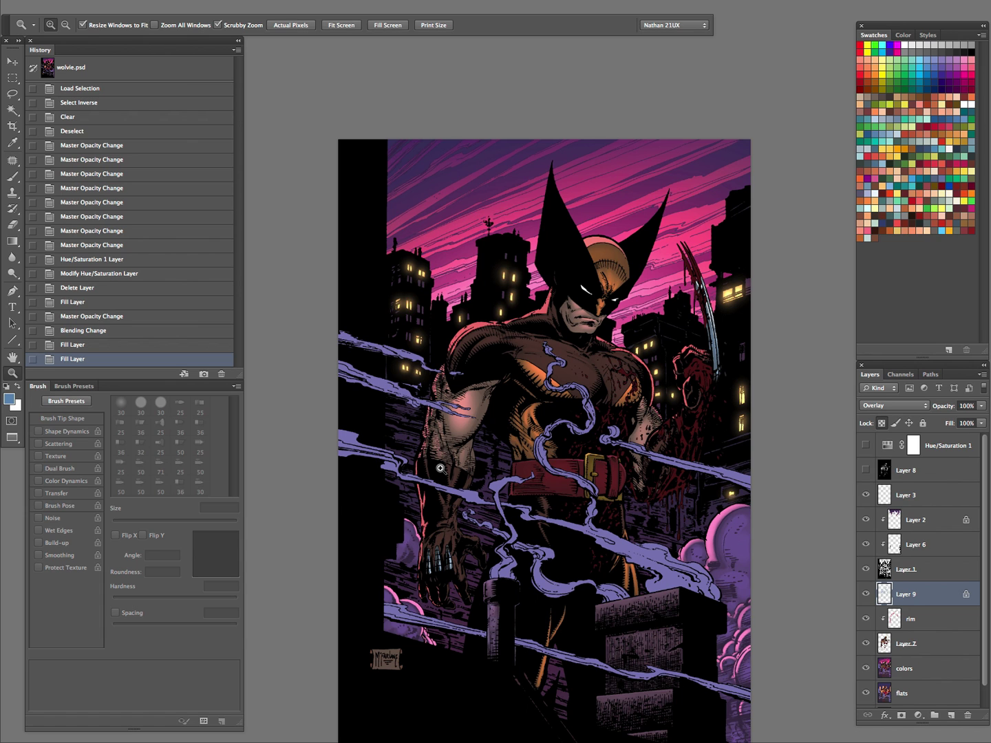
{"action": "left_click", "coordinate": [865, 446]}
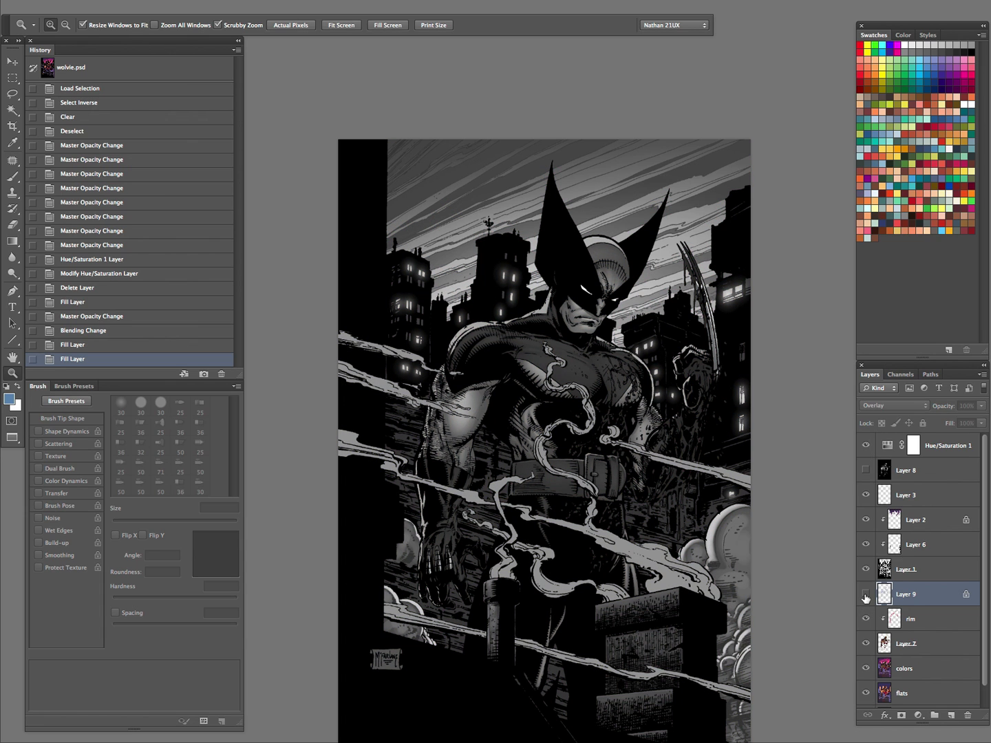
{"action": "left_click", "coordinate": [866, 445]}
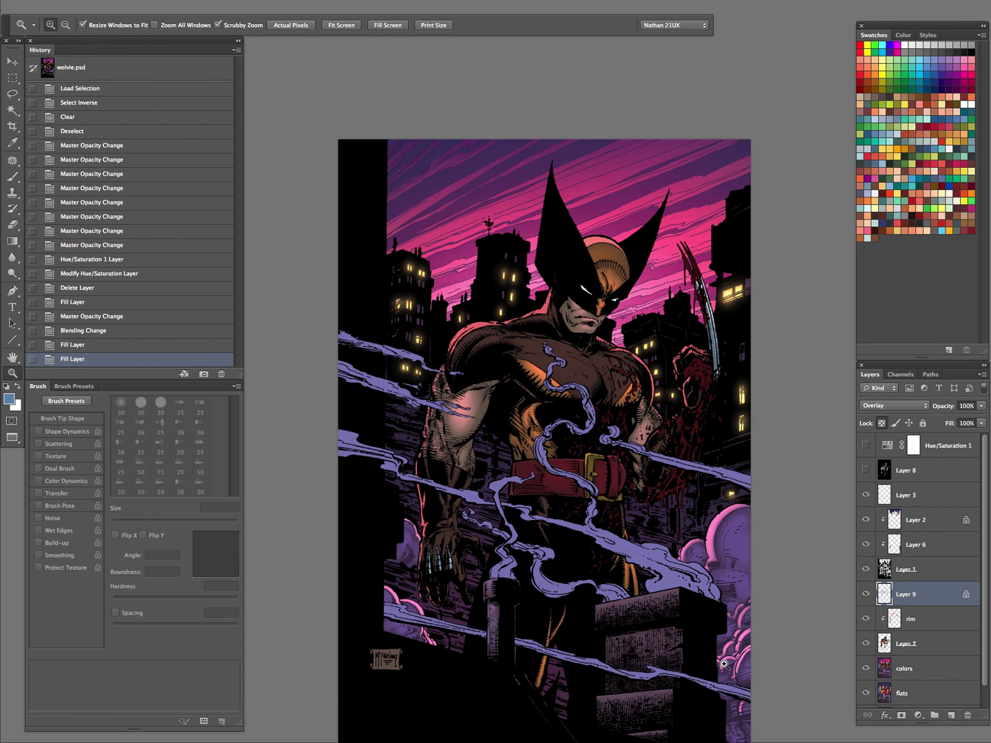
Fill Layer 9 with purple sampled from the background smoke cloud and set its blending mode to Screen
{"action": "key", "text": "i"}
{"action": "left_click", "coordinate": [734, 544]}
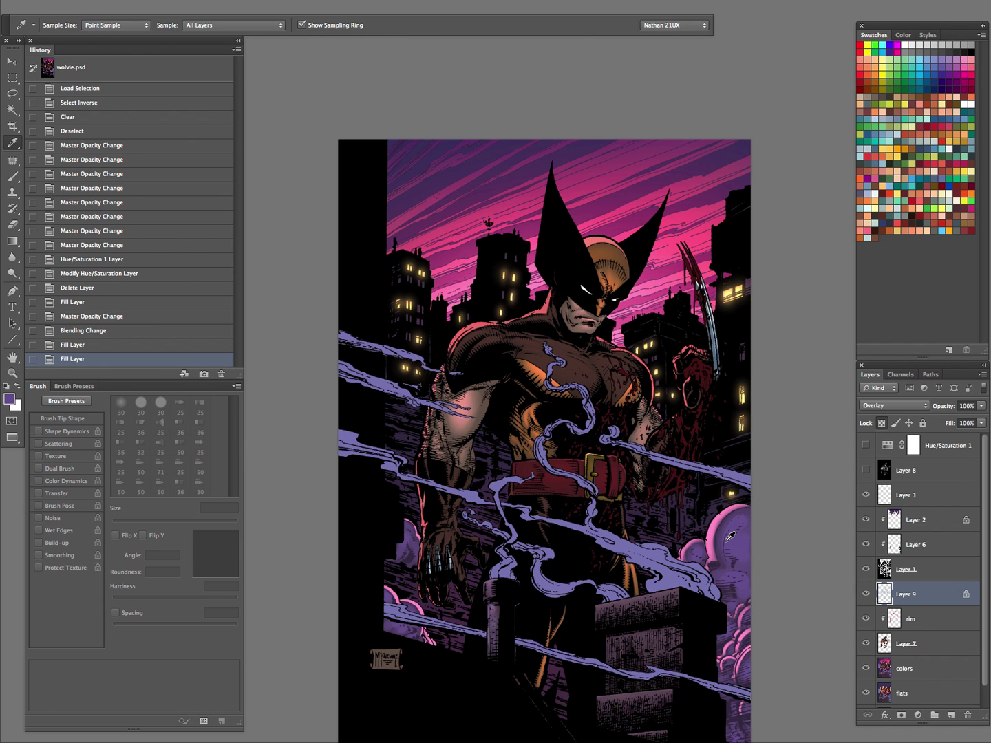
{"action": "key", "text": "alt+BackSpace"}
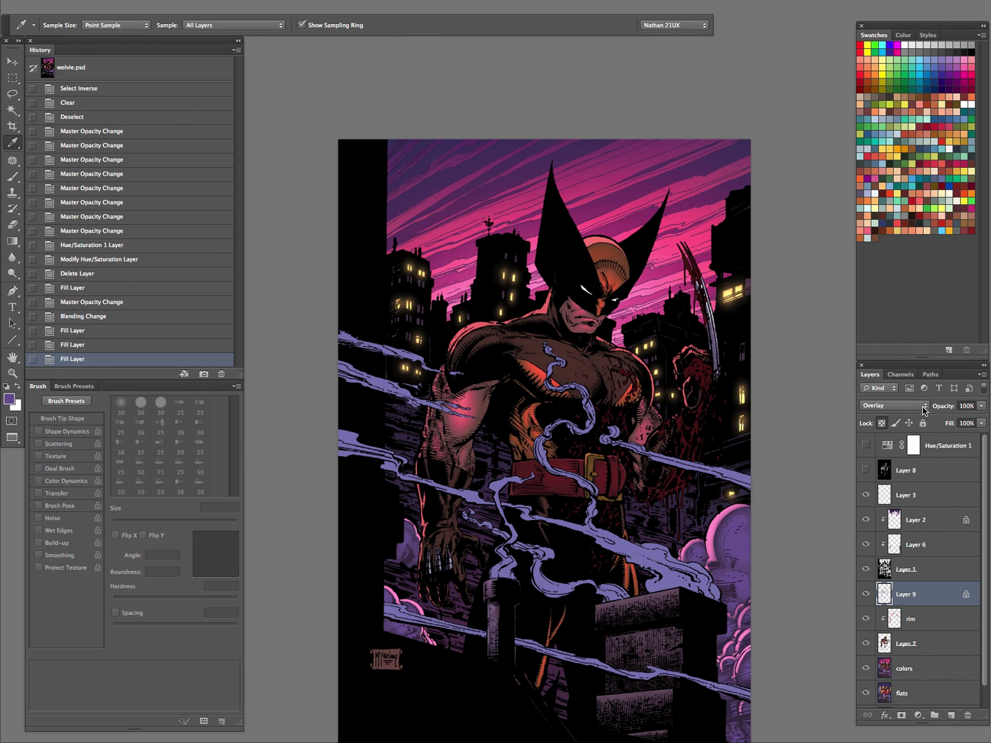
{"action": "left_click", "coordinate": [924, 411]}
{"action": "left_click", "coordinate": [899, 373]}
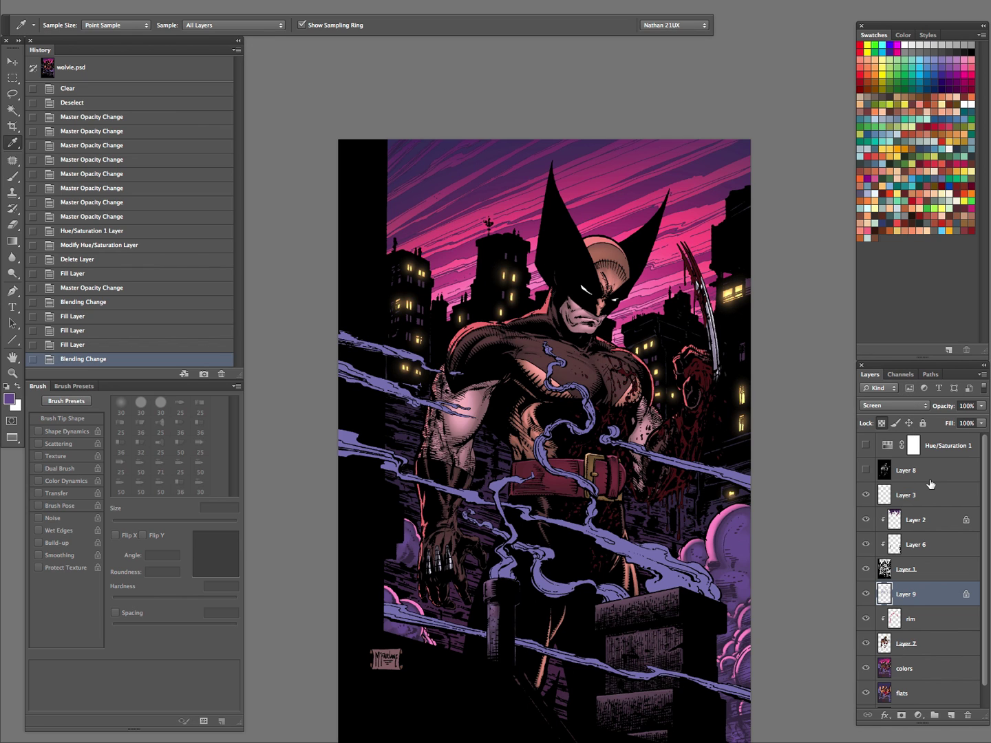
Try the Multiply blending mode on Layer 9 and undo it
{"action": "left_click", "coordinate": [895, 405]}
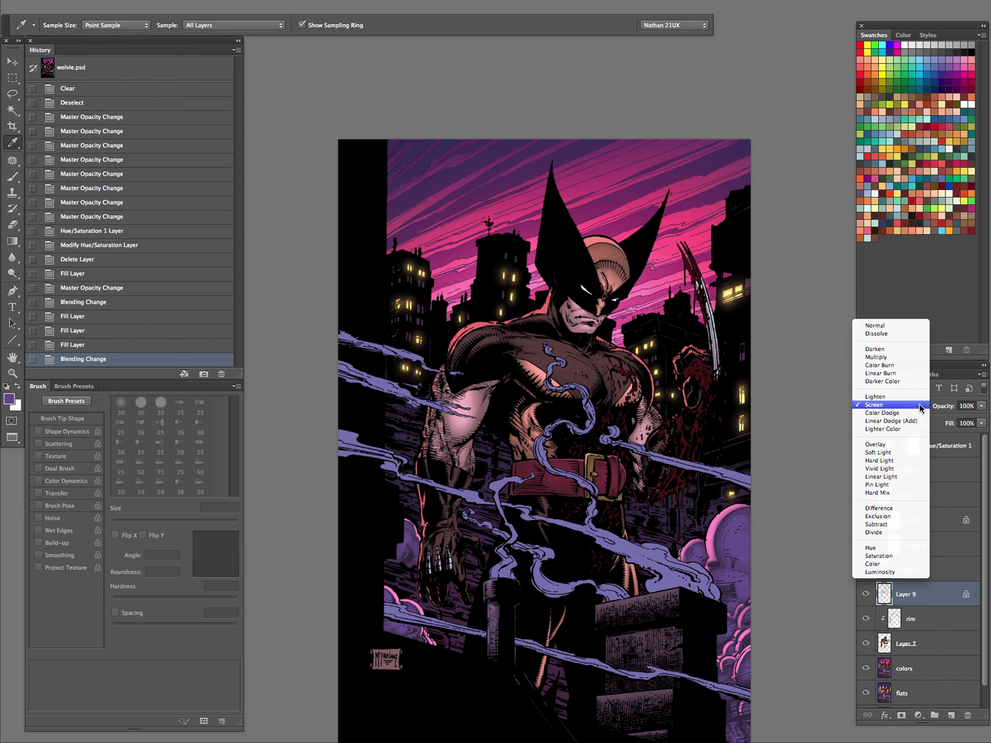
{"action": "left_click", "coordinate": [895, 357]}
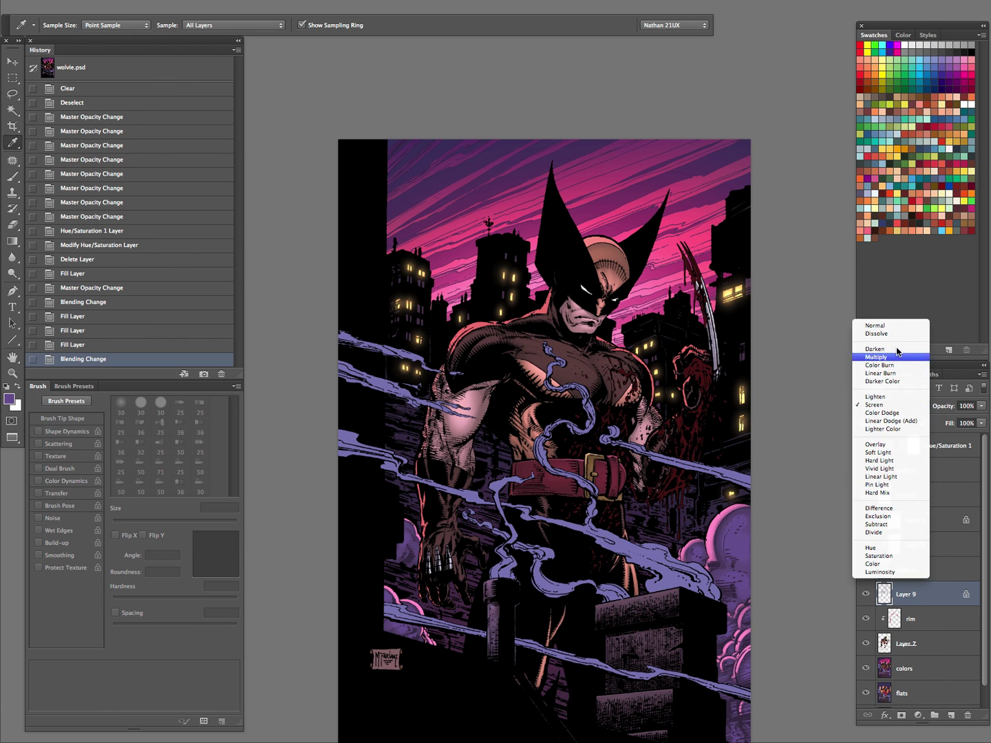
{"action": "key", "text": "super+z"}
{"action": "key", "text": "shift+alt+m"}
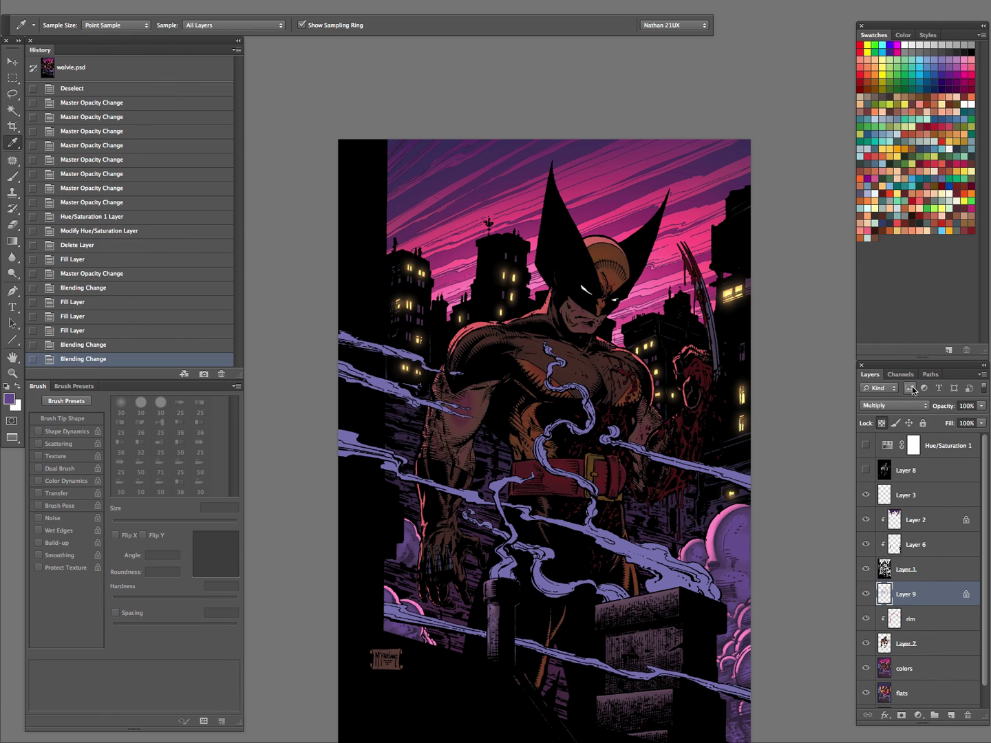
{"action": "key", "text": "ctrl+z"}
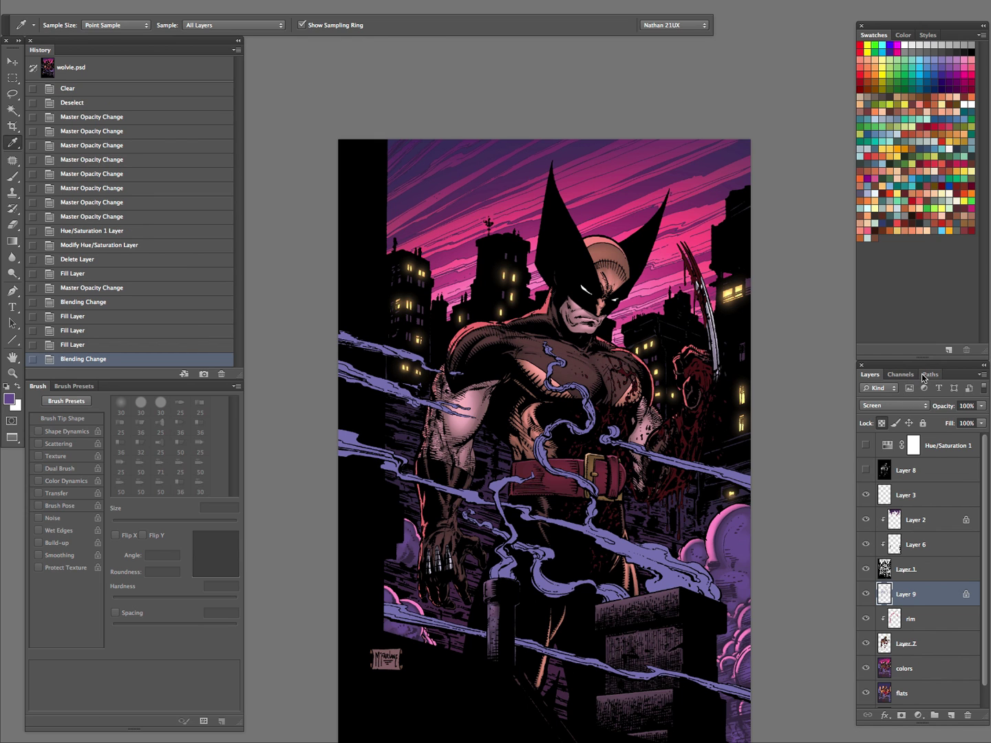
Try a Hue/Saturation adjustment on Layer 9 with saturation -24 and lightness -63, and cancel it
{"action": "key", "text": "ctrl+u"}
{"action": "left_click_drag", "start_coordinate": [769, 245], "coordinate": [737, 219]}
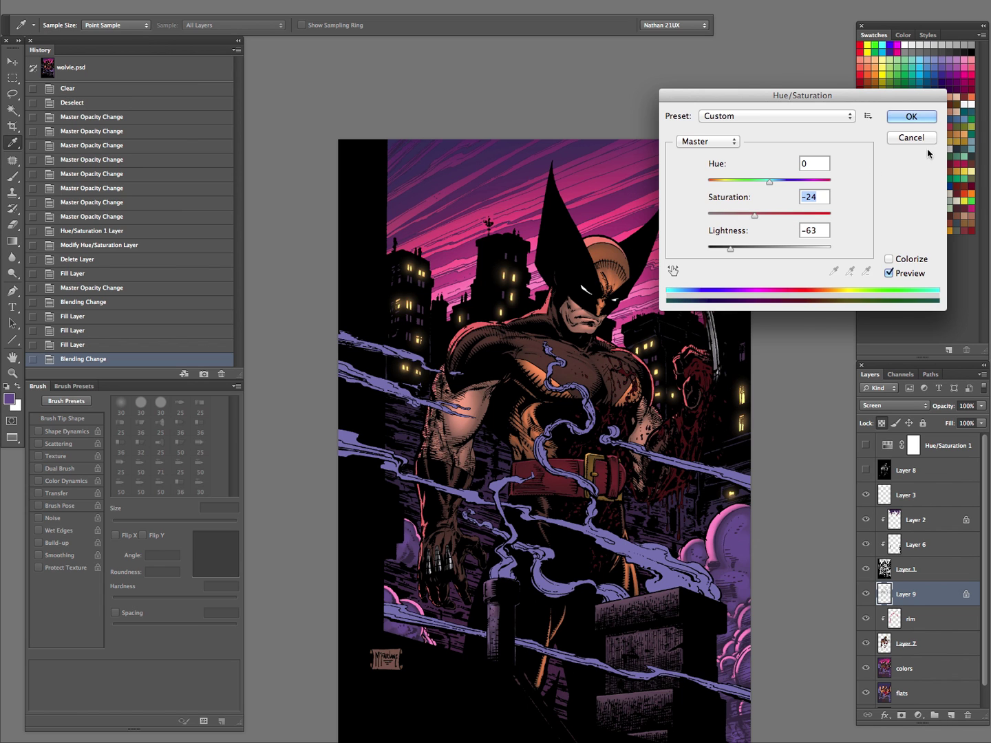
{"action": "left_click", "coordinate": [920, 141]}
Compare the image with and without Layer 9, and undo its Screen blending mode and purple fill
{"action": "left_click", "coordinate": [866, 595]}
{"action": "left_click", "coordinate": [866, 595]}
{"action": "left_click", "coordinate": [866, 595]}
{"action": "left_click", "coordinate": [865, 595]}
{"action": "left_click", "coordinate": [866, 595]}
{"action": "left_click", "coordinate": [866, 595]}
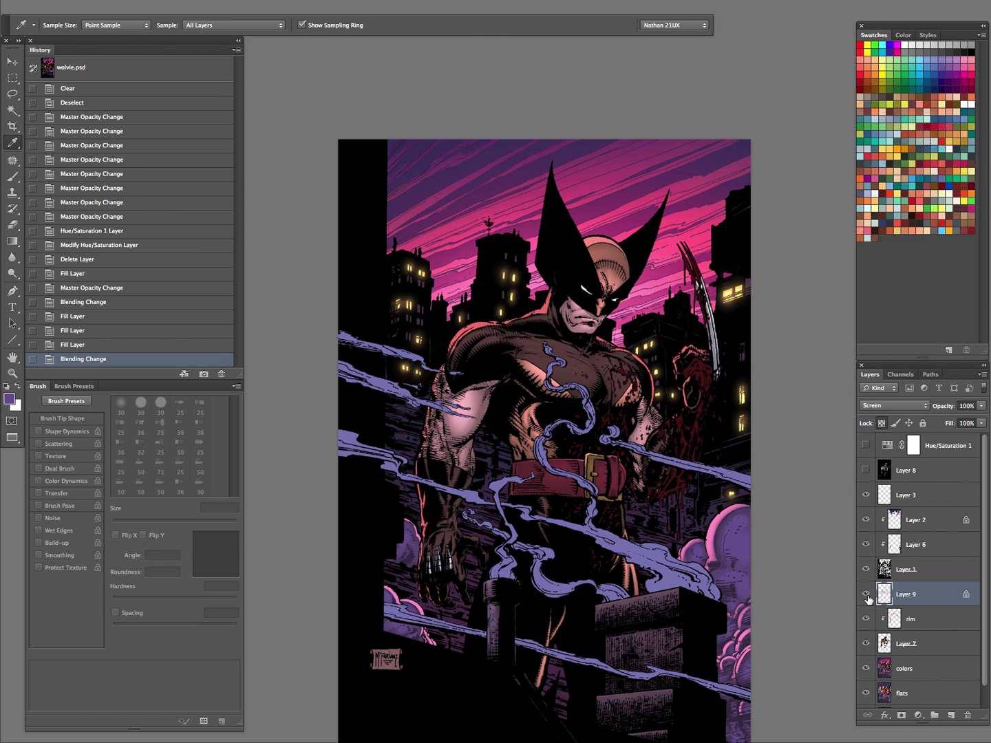
{"action": "key", "text": "ctrl+z"}
{"action": "key", "text": "ctrl+alt+z"}
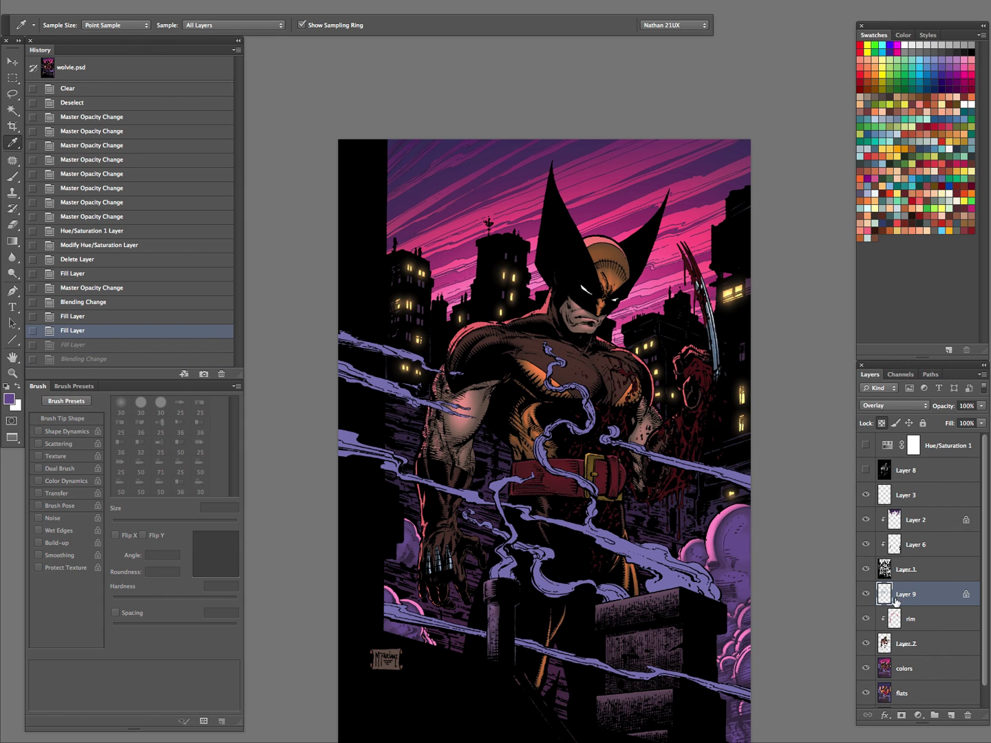
Compare the image with and without Layer 9's medium blue Overlay tint
{"action": "left_click", "coordinate": [865, 596]}
{"action": "left_click", "coordinate": [865, 596]}
{"action": "left_click", "coordinate": [866, 596]}
{"action": "left_click", "coordinate": [865, 596]}
{"action": "left_click", "coordinate": [865, 595]}
{"action": "left_click", "coordinate": [866, 596]}
{"action": "left_click", "coordinate": [866, 595]}
{"action": "left_click", "coordinate": [865, 594]}
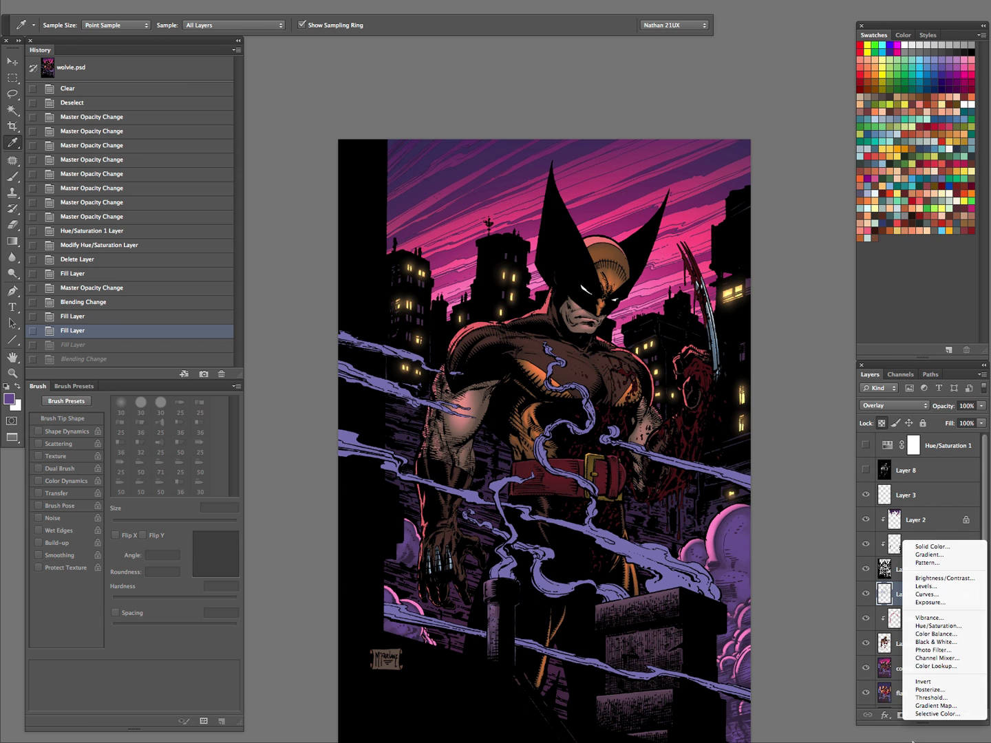
Add a Color Balance adjustment layer above Layer 9 and mask it to the figure by filling outside Layer 7's shape with black
{"action": "left_click", "coordinate": [946, 634]}
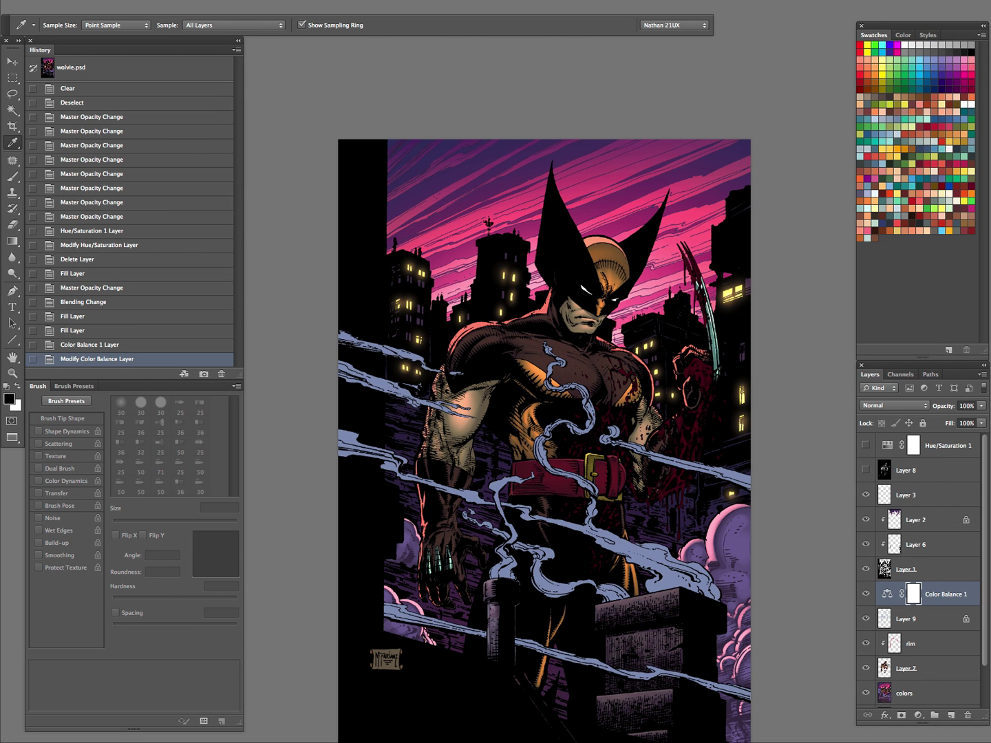
{"action": "left_click", "coordinate": [884, 668], "text": "ctrl"}
{"action": "key", "text": "ctrl+shift+i"}
{"action": "key", "text": "alt+BackSpace"}
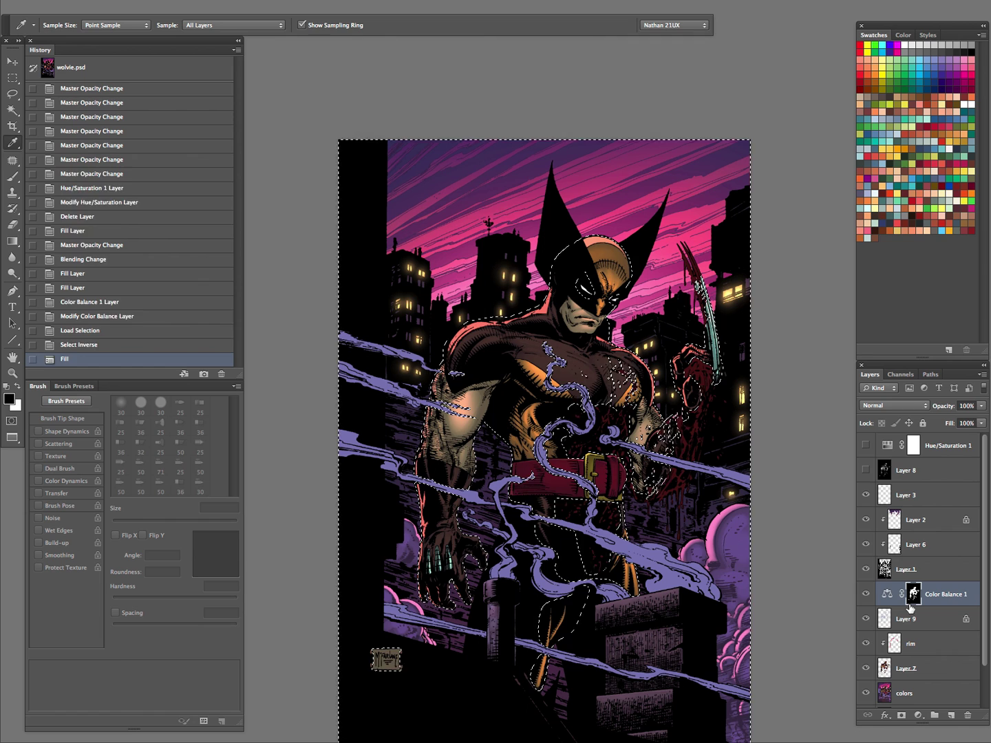
{"action": "key", "text": "ctrl+d"}
Compare the figure's colours with and without the Color Balance adjustment
{"action": "left_click", "coordinate": [865, 594]}
{"action": "left_click", "coordinate": [865, 594]}
{"action": "left_click", "coordinate": [865, 597]}
{"action": "left_click", "coordinate": [866, 597]}
{"action": "left_click", "coordinate": [866, 596]}
{"action": "left_click", "coordinate": [865, 597]}
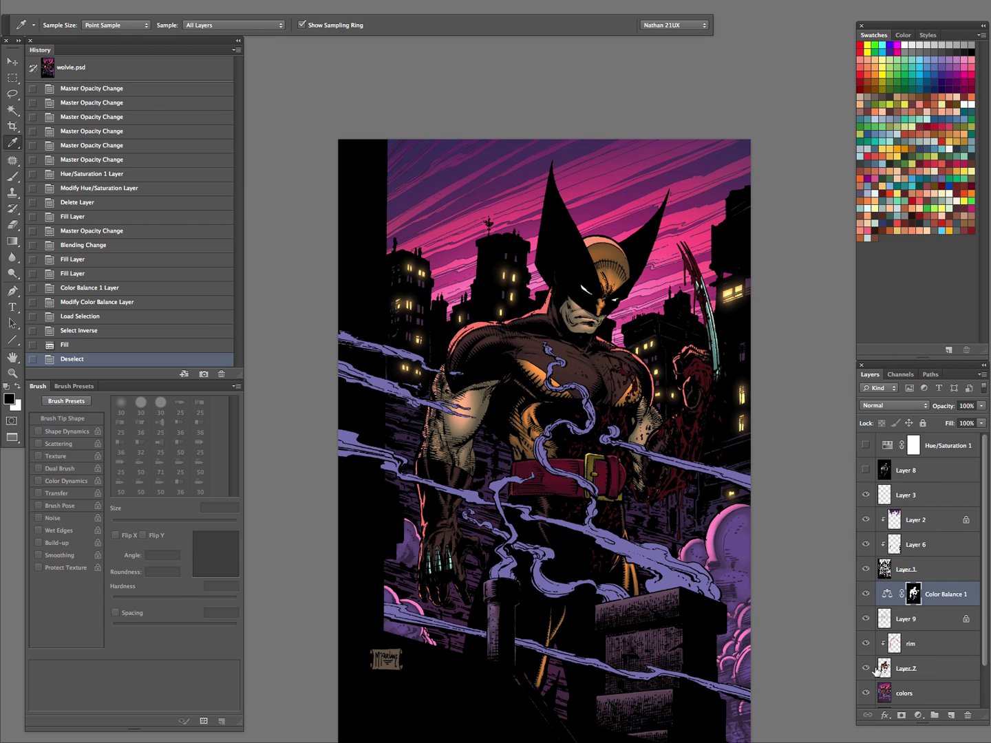
{"action": "left_click", "coordinate": [866, 596]}
{"action": "left_click", "coordinate": [865, 596]}
{"action": "left_click", "coordinate": [865, 595]}
{"action": "left_click", "coordinate": [865, 595]}
{"action": "left_click", "coordinate": [865, 596]}
{"action": "left_click", "coordinate": [864, 596]}
{"action": "left_click", "coordinate": [866, 598]}
{"action": "left_click", "coordinate": [865, 595]}
{"action": "left_click", "coordinate": [866, 594]}
{"action": "left_click", "coordinate": [866, 593]}
Check the rim layer's effect and move the Color Balance layer beneath it, clipped to Layer 7
{"action": "left_click", "coordinate": [866, 643]}
{"action": "left_click", "coordinate": [867, 643]}
{"action": "left_click_drag", "start_coordinate": [939, 595], "coordinate": [926, 657]}
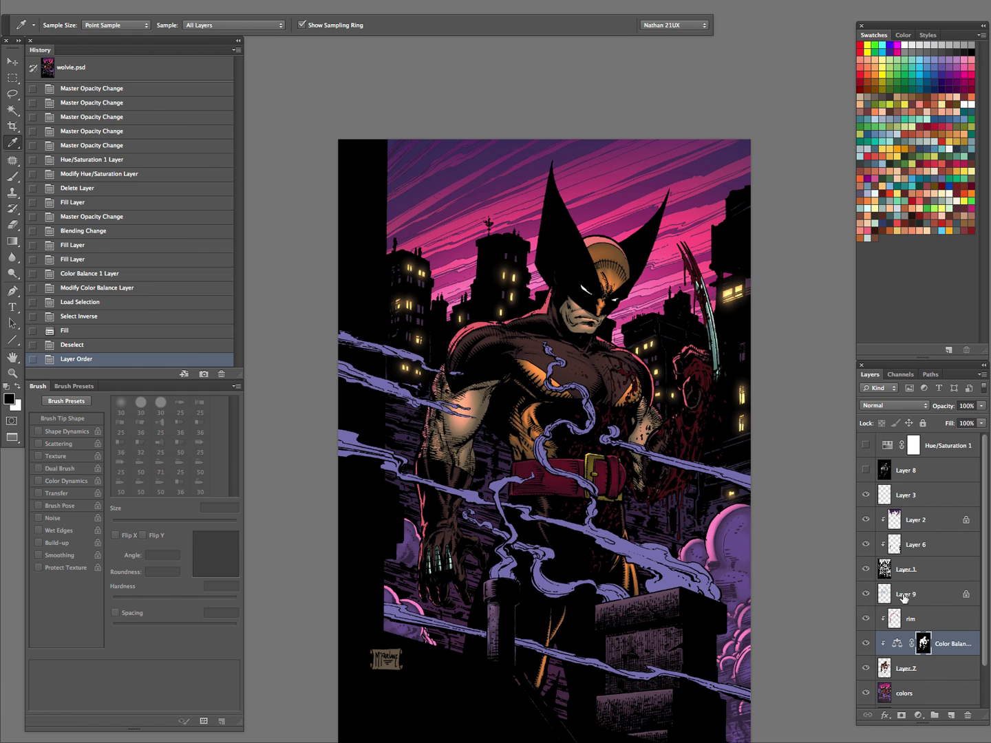
Compare the image with and without Layer 9 above the repositioned Color Balance layer
{"action": "left_click", "coordinate": [869, 593]}
{"action": "left_click", "coordinate": [868, 593]}
{"action": "left_click", "coordinate": [864, 594]}
{"action": "left_click", "coordinate": [866, 594]}
{"action": "left_click", "coordinate": [865, 595]}
Select the brown costume areas from the flats layer with the Magic Wand and make Layer 7 active
{"action": "left_click", "coordinate": [913, 701]}
{"action": "key", "text": "w"}
{"action": "scroll", "coordinate": [985, 615], "scroll_direction": "down", "scroll_amount": 2}
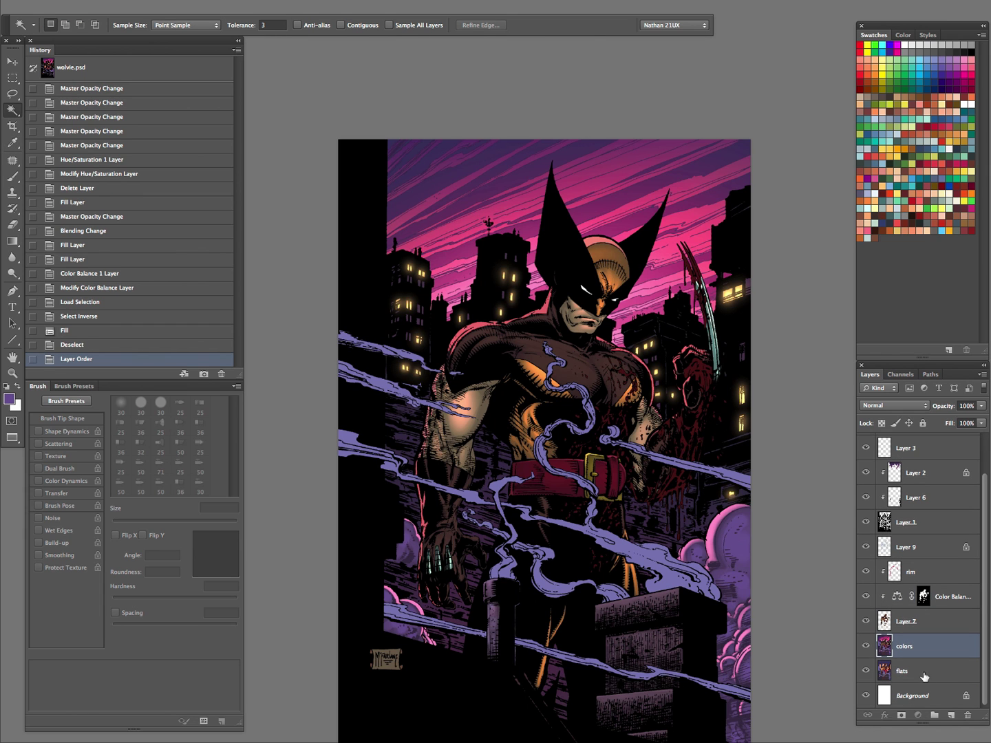
{"action": "left_click", "coordinate": [922, 671]}
{"action": "left_click", "coordinate": [599, 370]}
{"action": "left_click", "coordinate": [916, 621]}
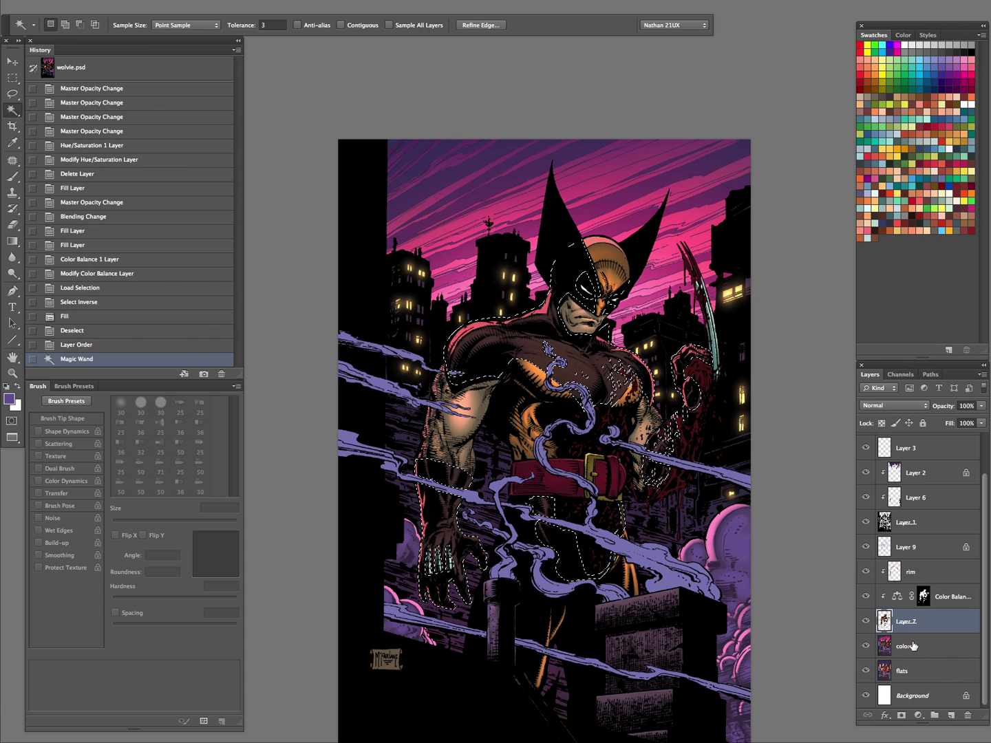
Apply Levels to the selected costume areas on Layer 7 with input black 6 and input white 218
{"action": "key", "text": "ctrl+l"}
{"action": "left_click_drag", "start_coordinate": [844, 189], "coordinate": [817, 192]}
{"action": "left_click_drag", "start_coordinate": [682, 192], "coordinate": [685, 192]}
{"action": "left_click_drag", "start_coordinate": [753, 194], "coordinate": [752, 196]}
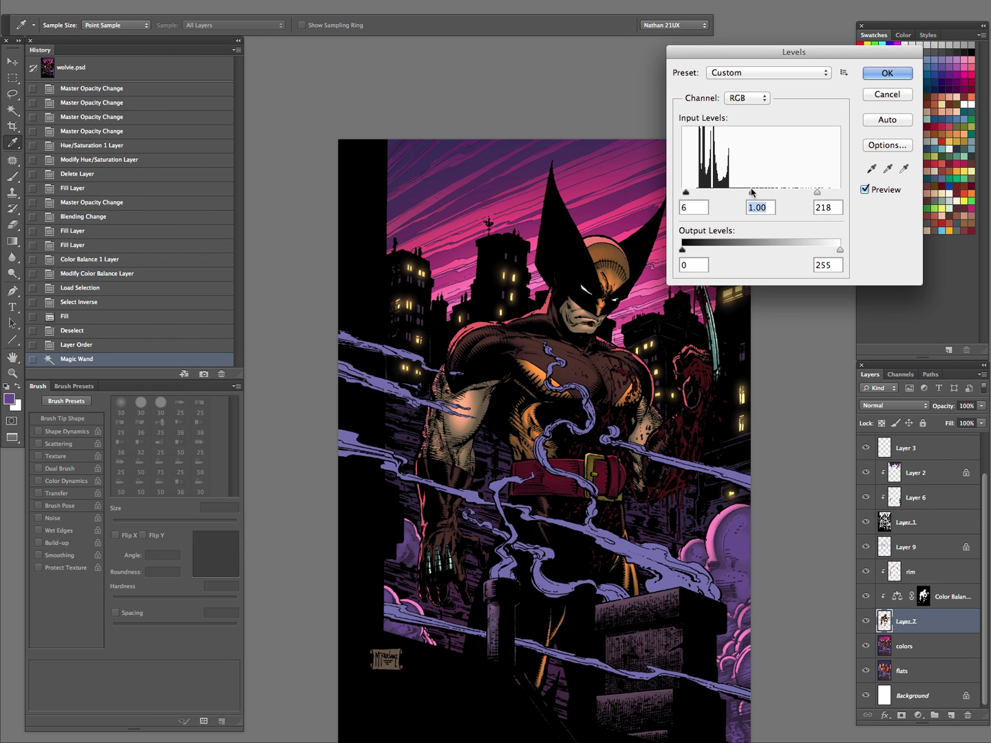
{"action": "key", "text": "Return"}
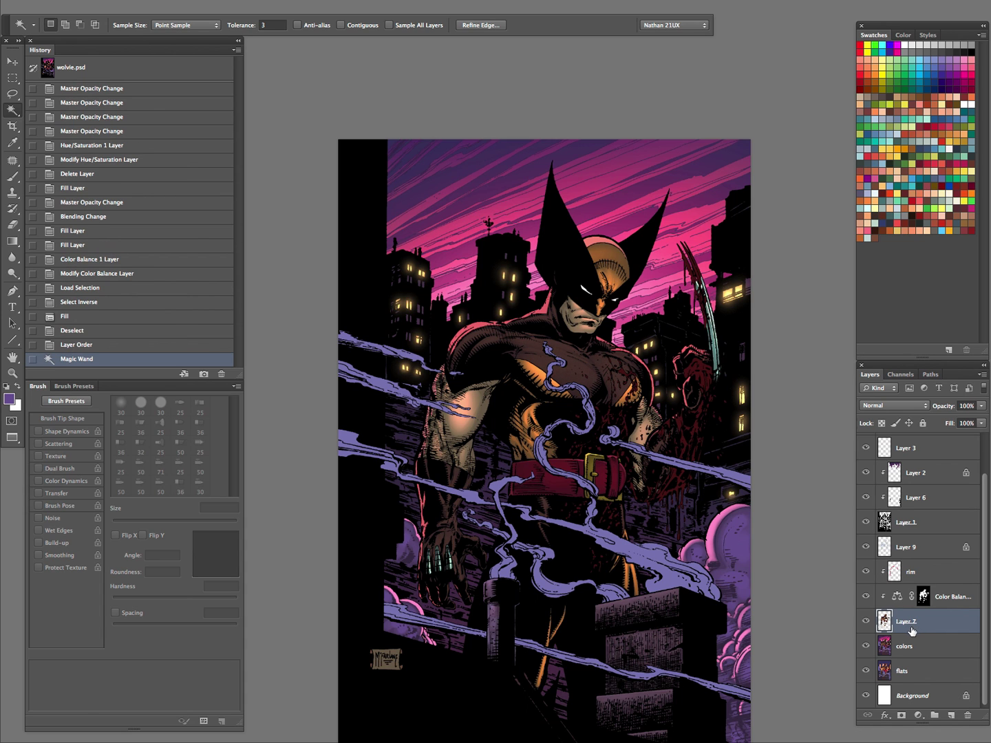
Deselect the costume areas and view the whole page with the interface panels hidden
{"action": "left_click_drag", "start_coordinate": [694, 525], "coordinate": [609, 570]}
{"action": "key", "text": "z"}
{"action": "key", "text": "ctrl+d"}
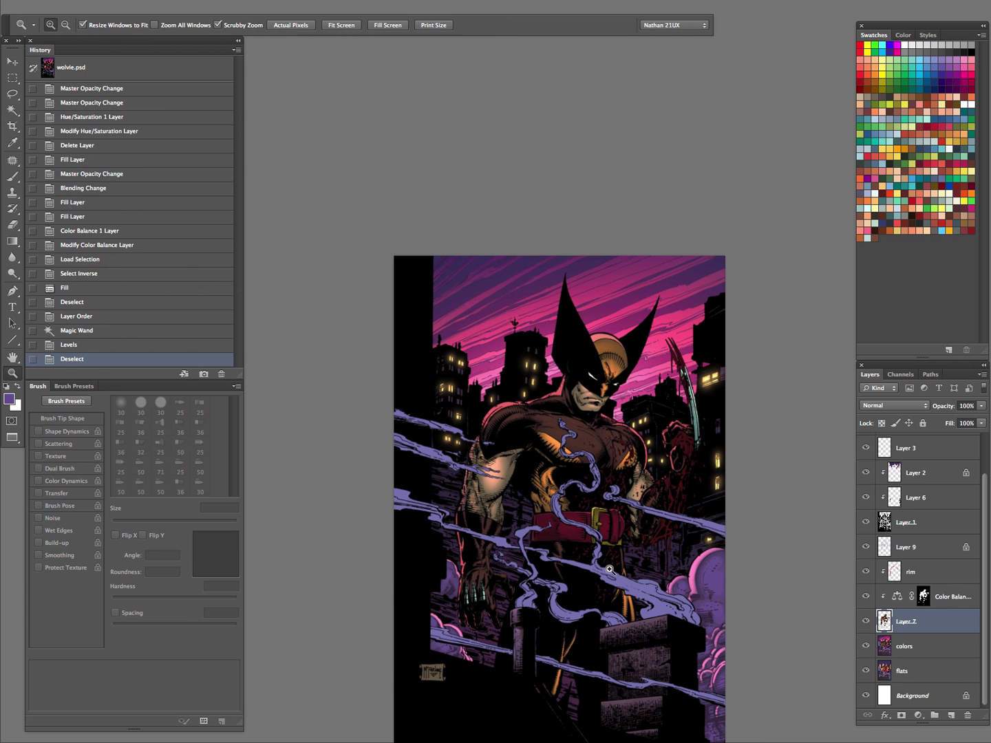
{"action": "scroll", "coordinate": [663, 471], "scroll_direction": "down", "scroll_amount": 5}
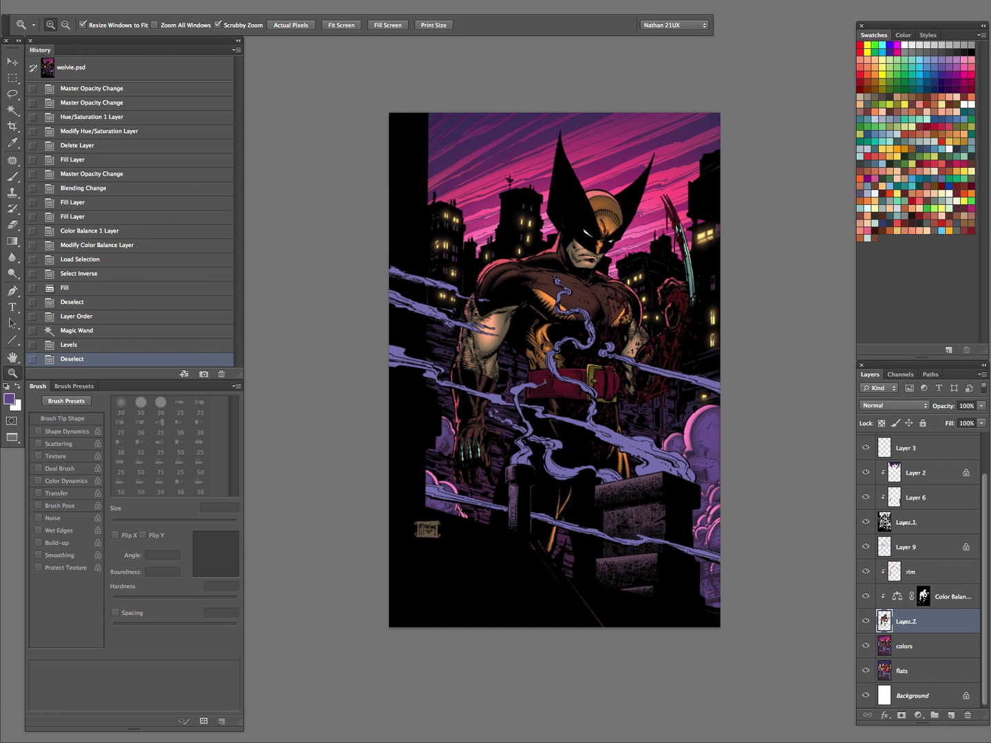
{"action": "key", "text": "Tab"}
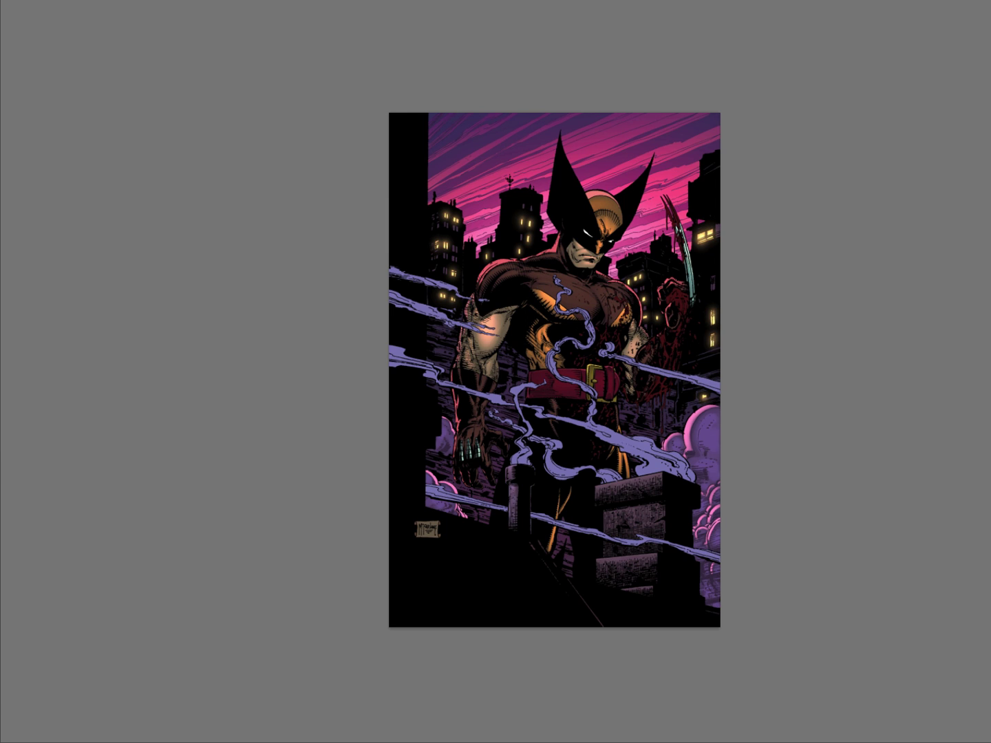